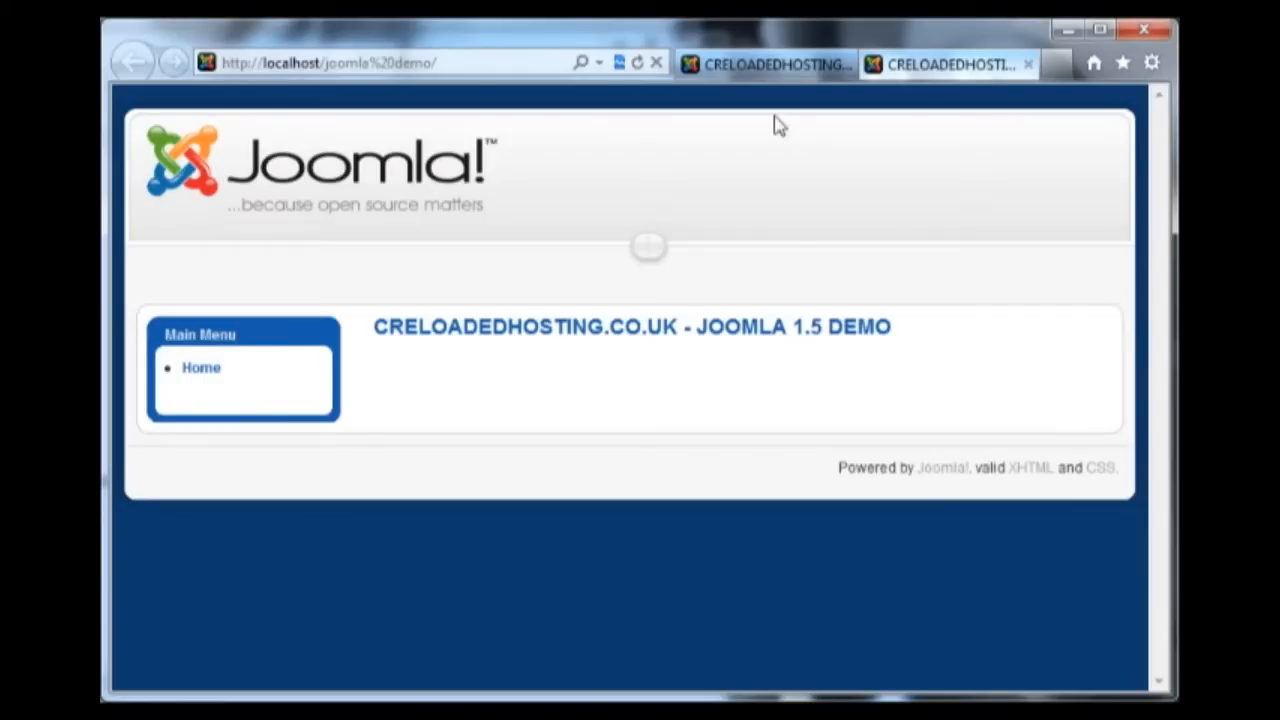
- Open the module position preview of the rhuk_milkyway site template in a new window
left_click(752, 66)
mouse_move(586, 172)
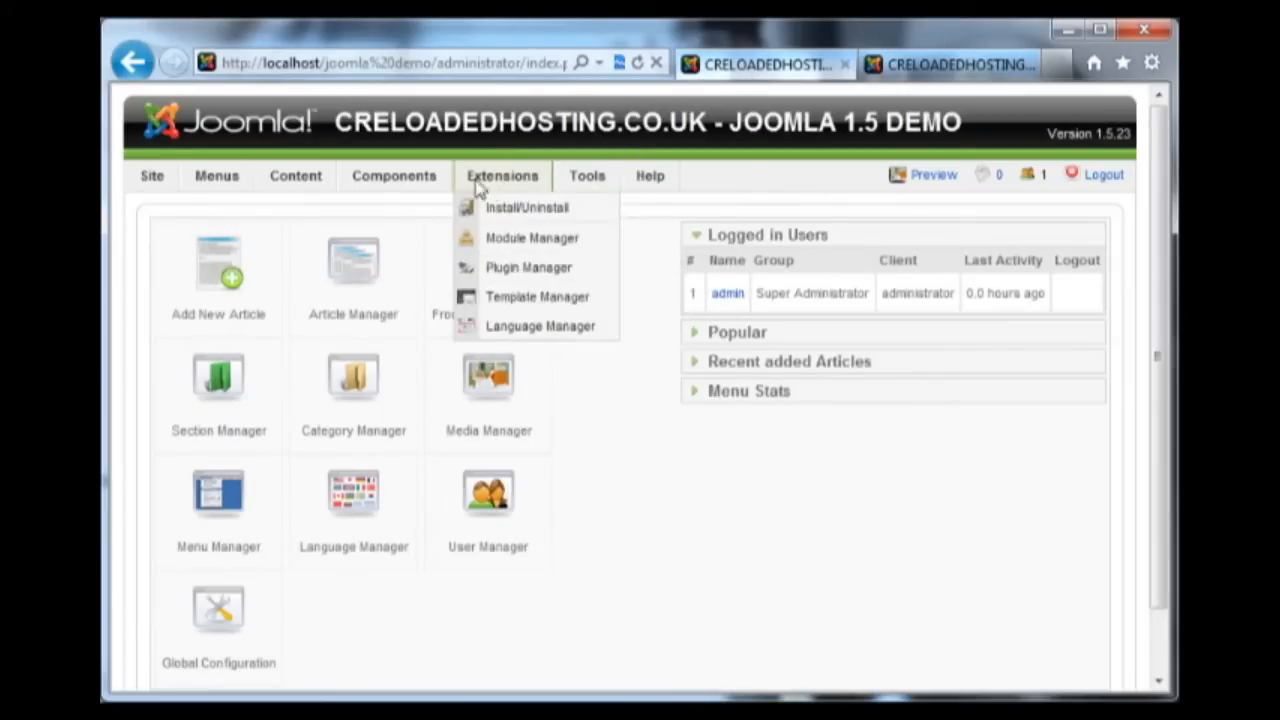
mouse_move(471, 180)
left_click(510, 300)
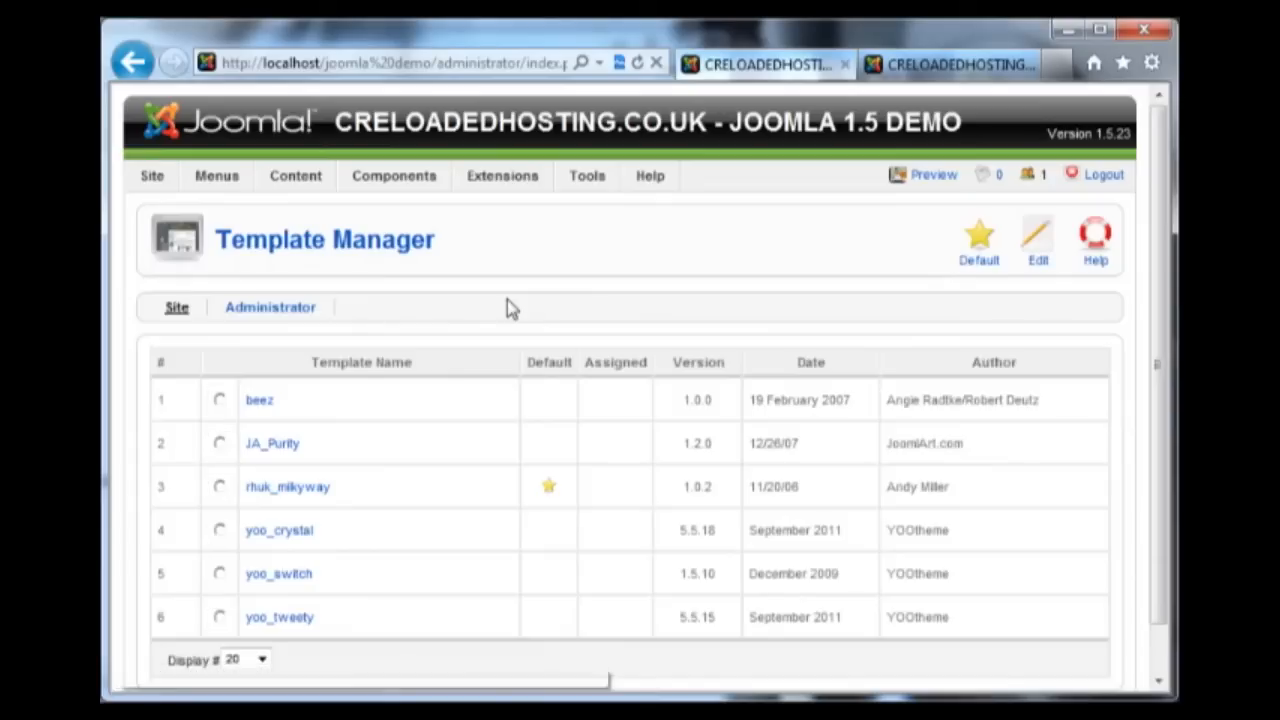
left_click(305, 497)
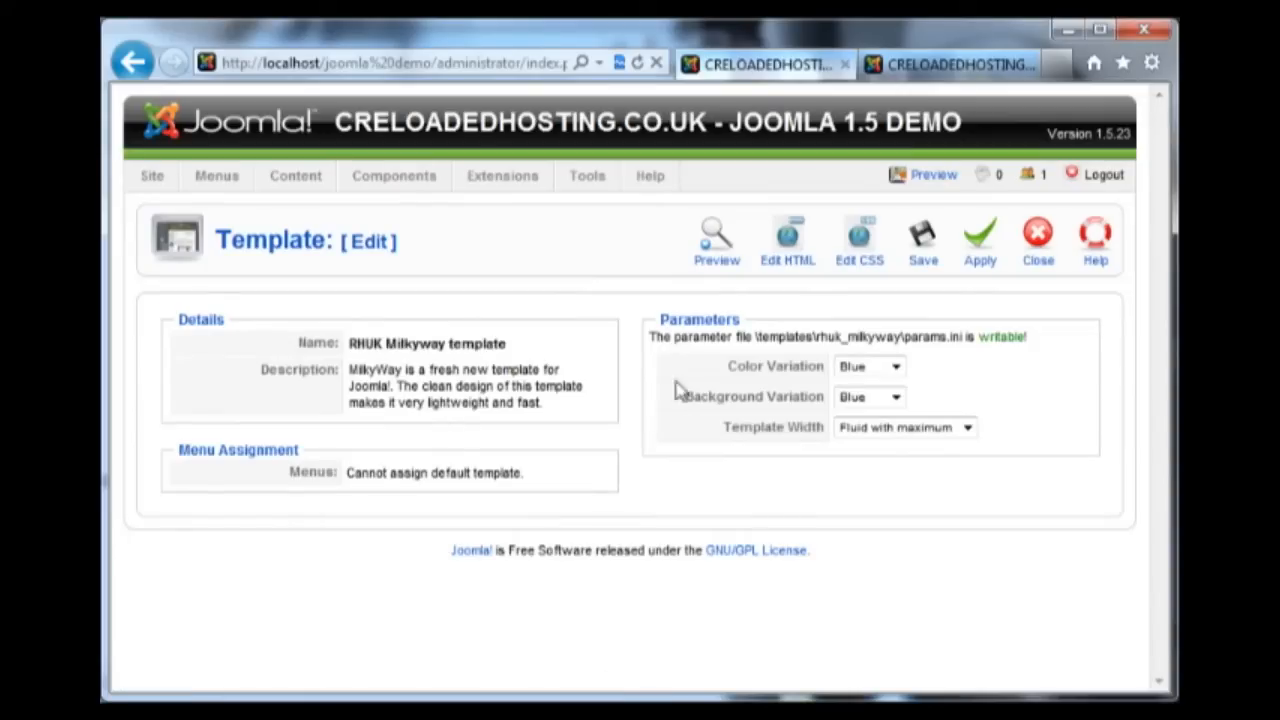
left_click(716, 245)
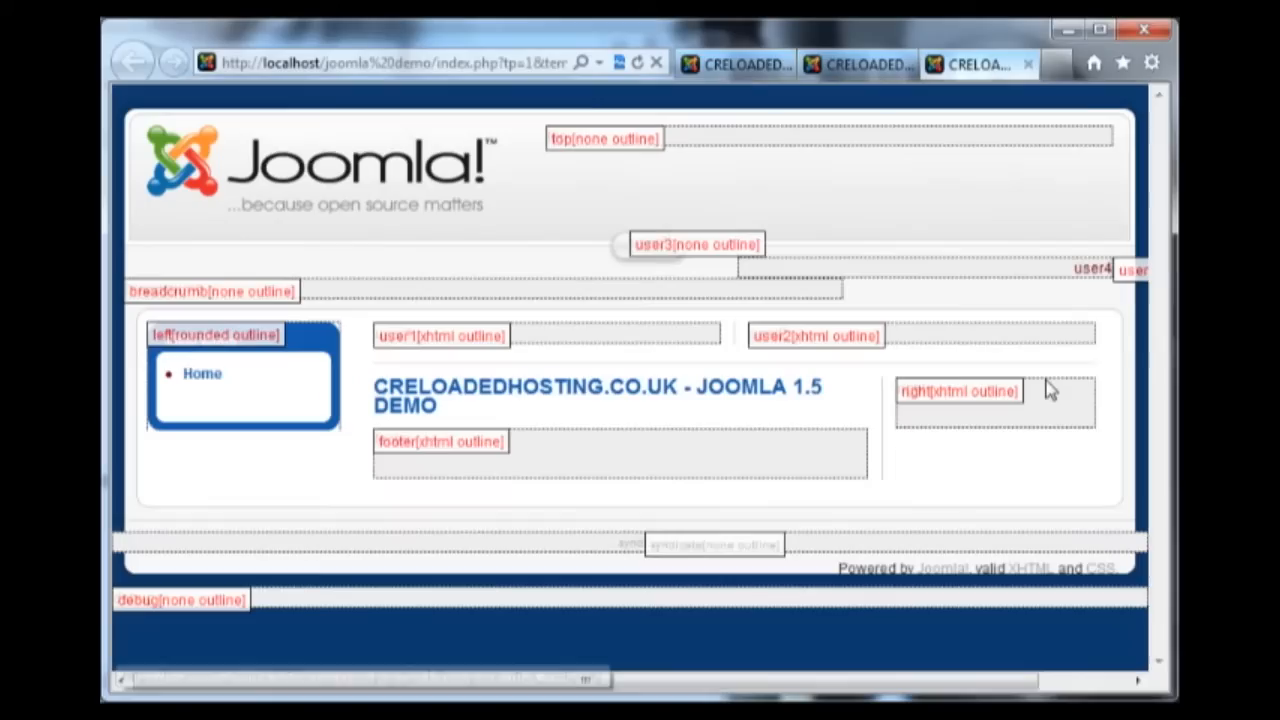
left_click(1040, 381)
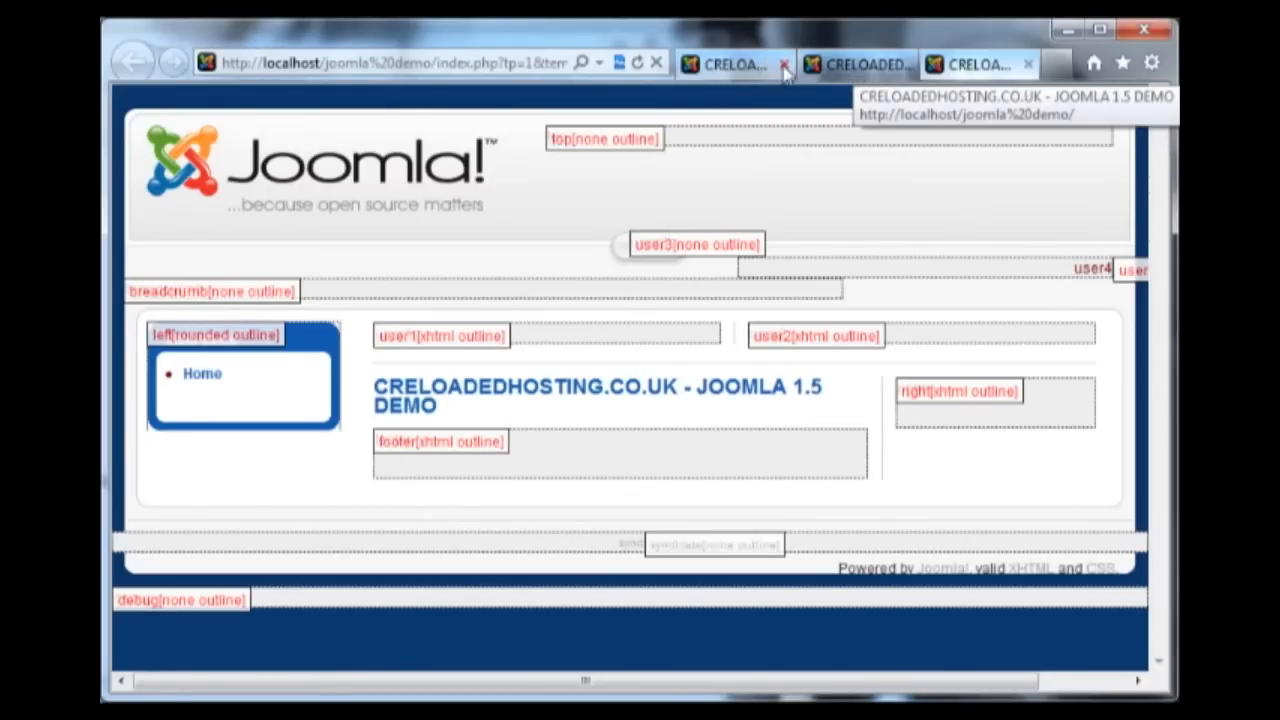
- Compare the template's module position preview with the live site's front page
left_click(748, 70)
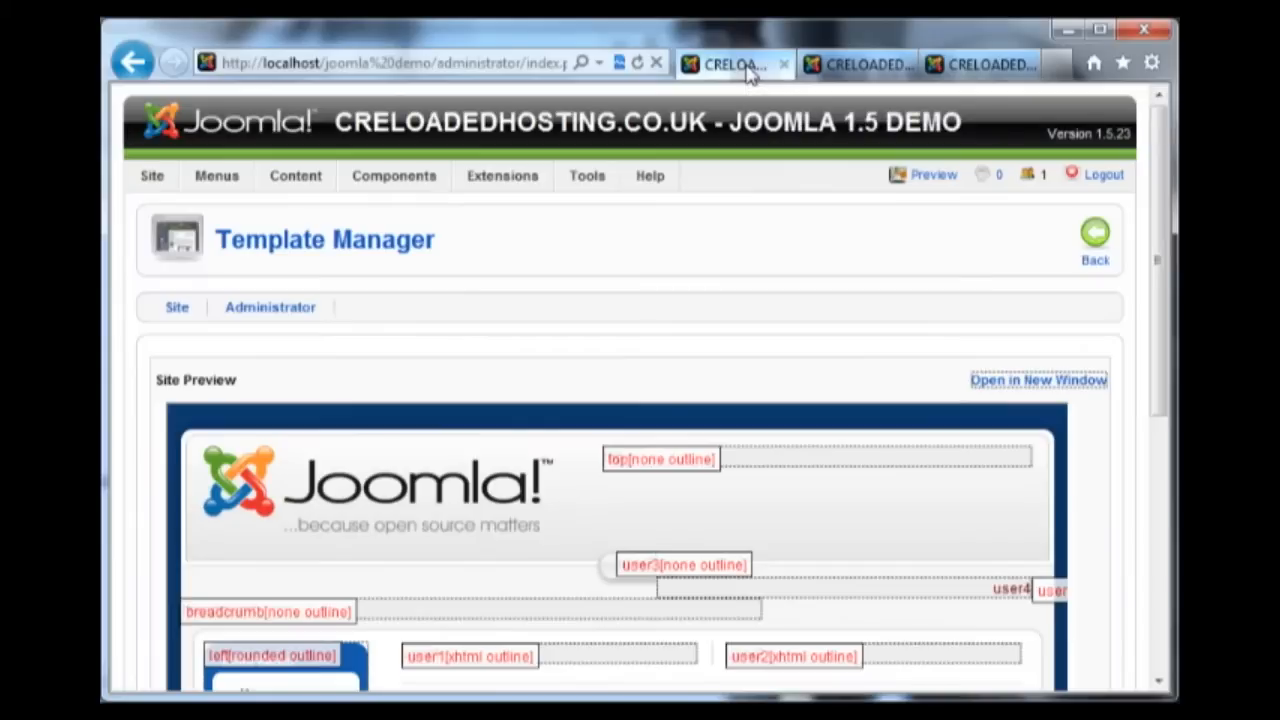
left_click(835, 70)
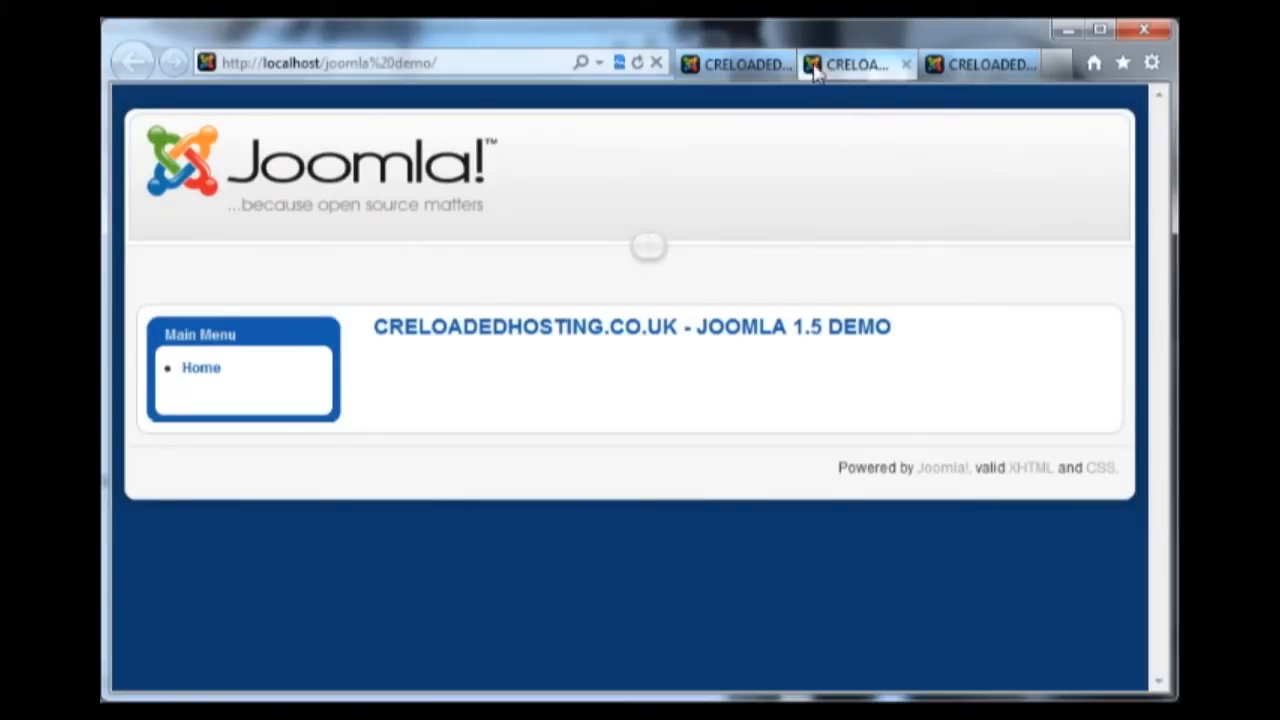
left_click(965, 64)
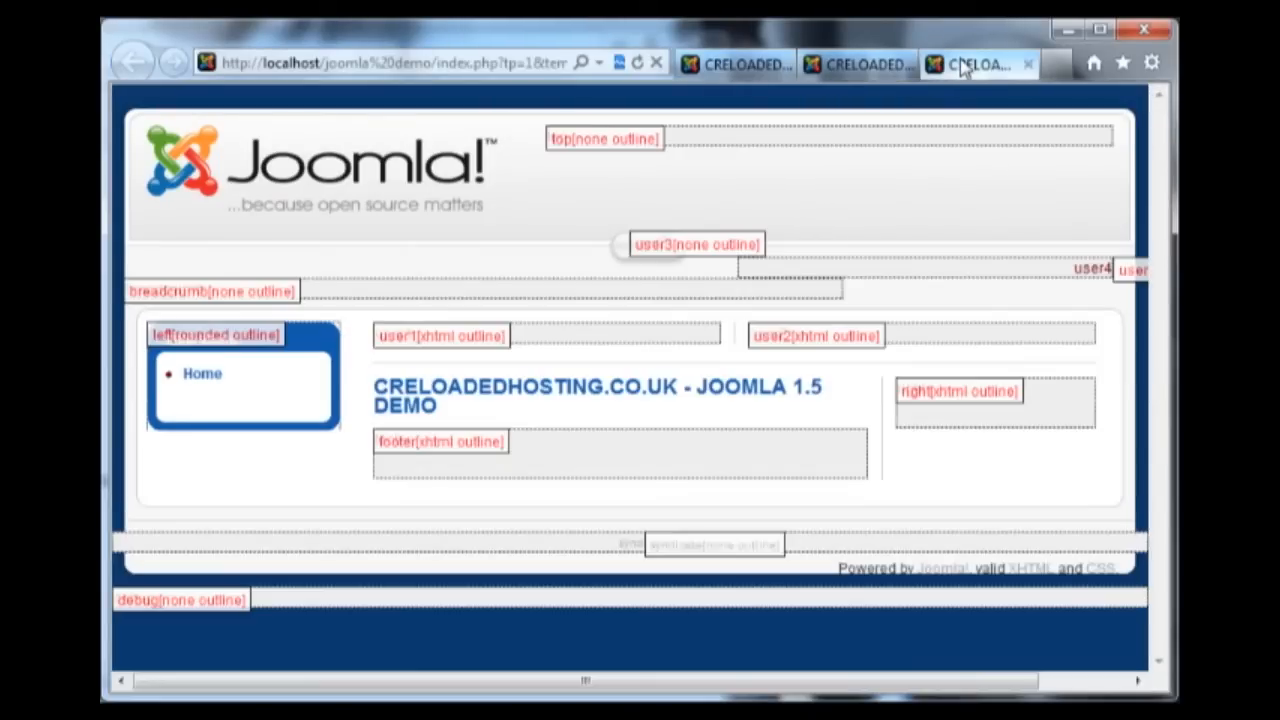
left_click(875, 66)
left_click(765, 66)
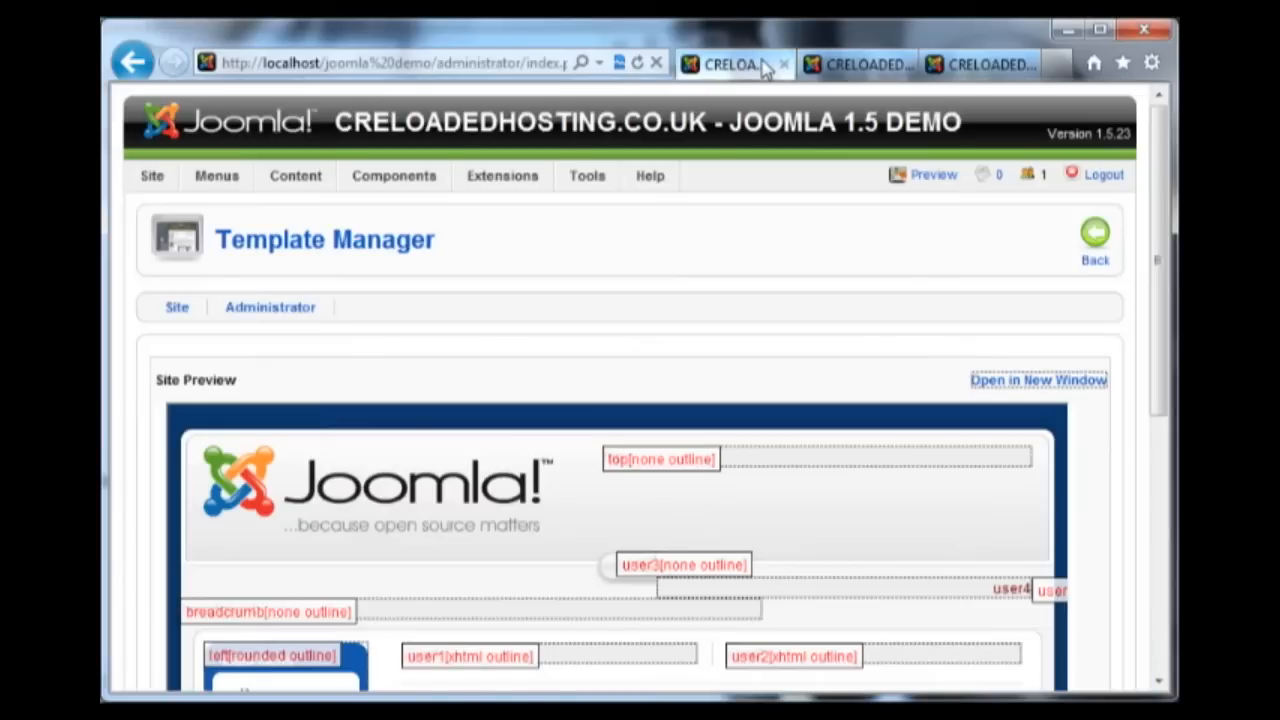
left_click(852, 66)
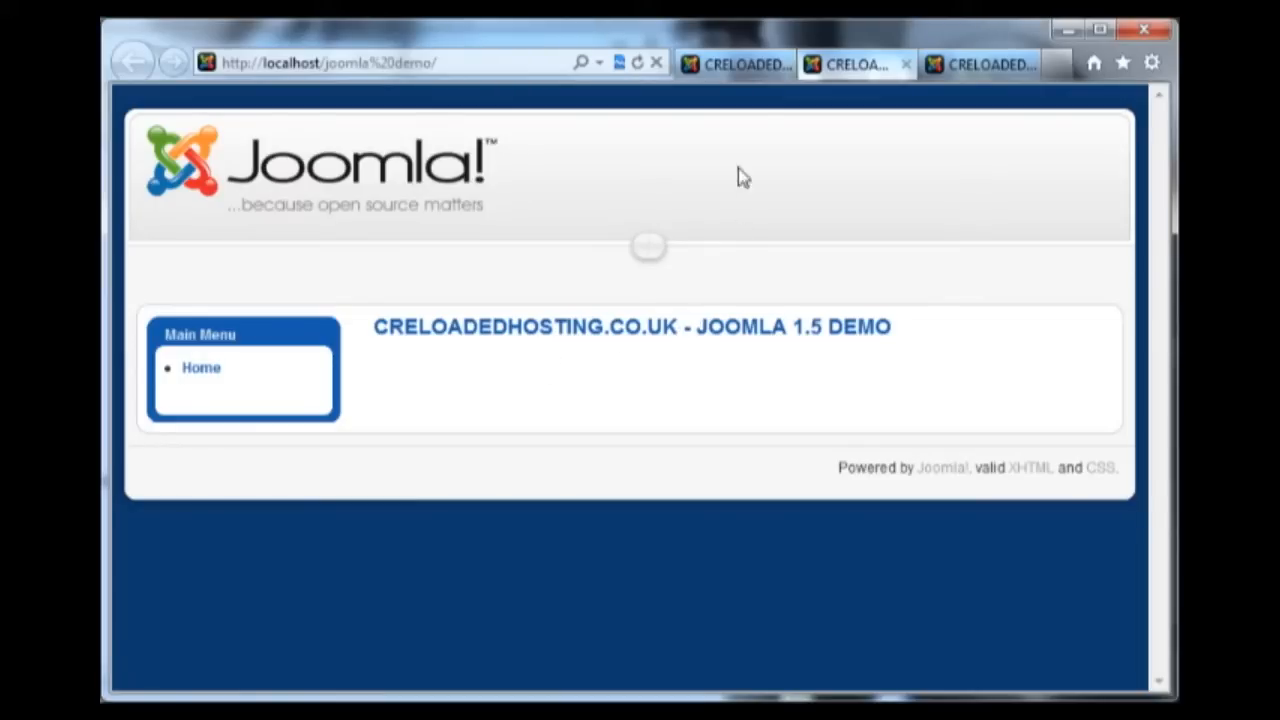
left_click(980, 75)
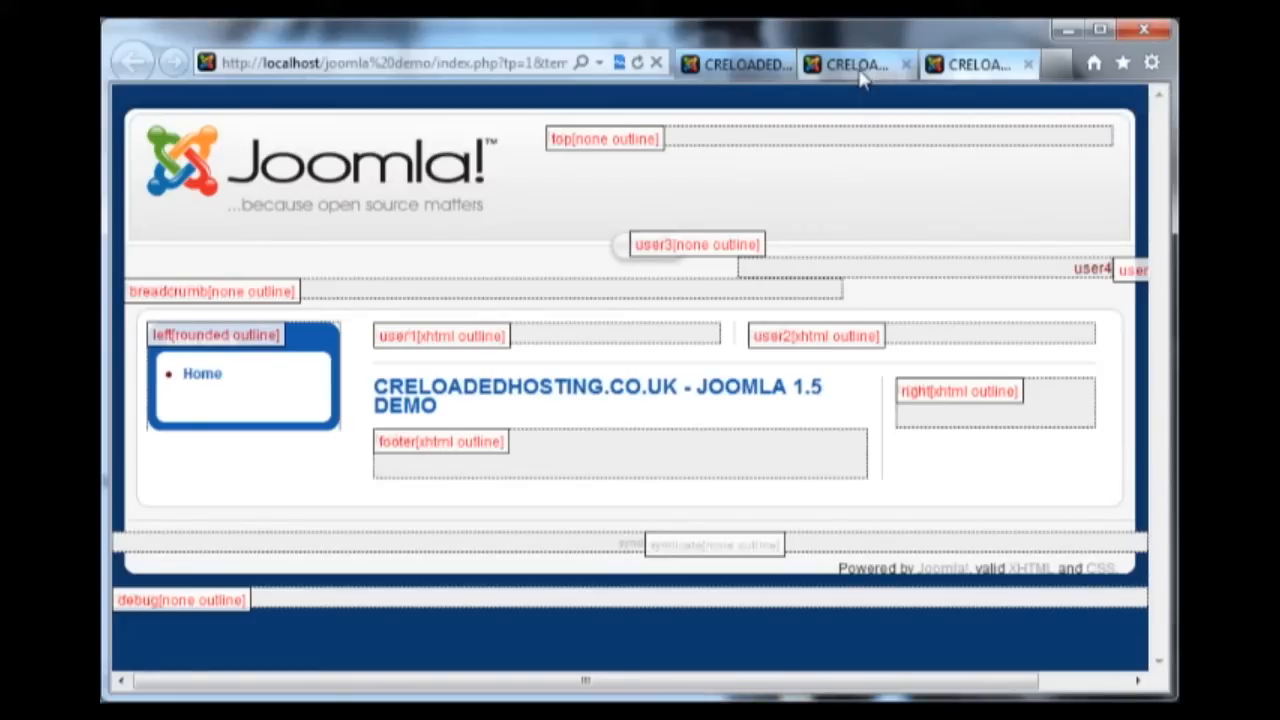
left_click(736, 80)
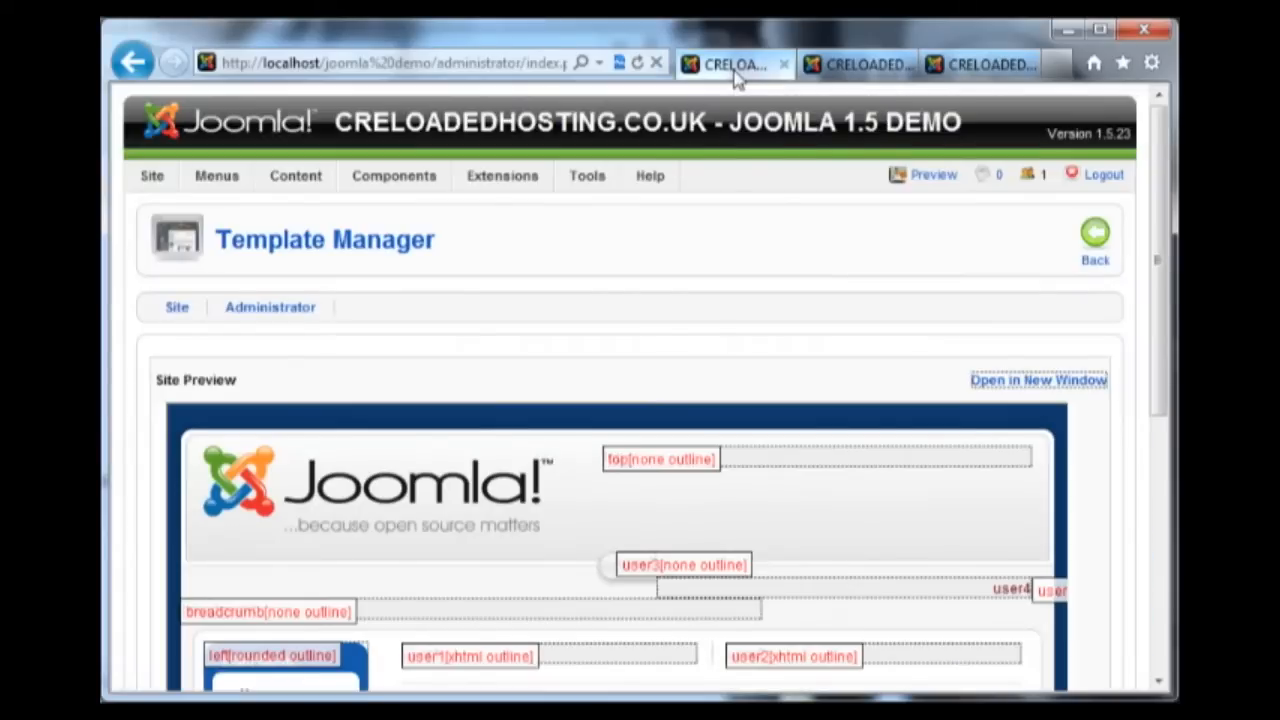
mouse_move(212, 183)
left_click(846, 66)
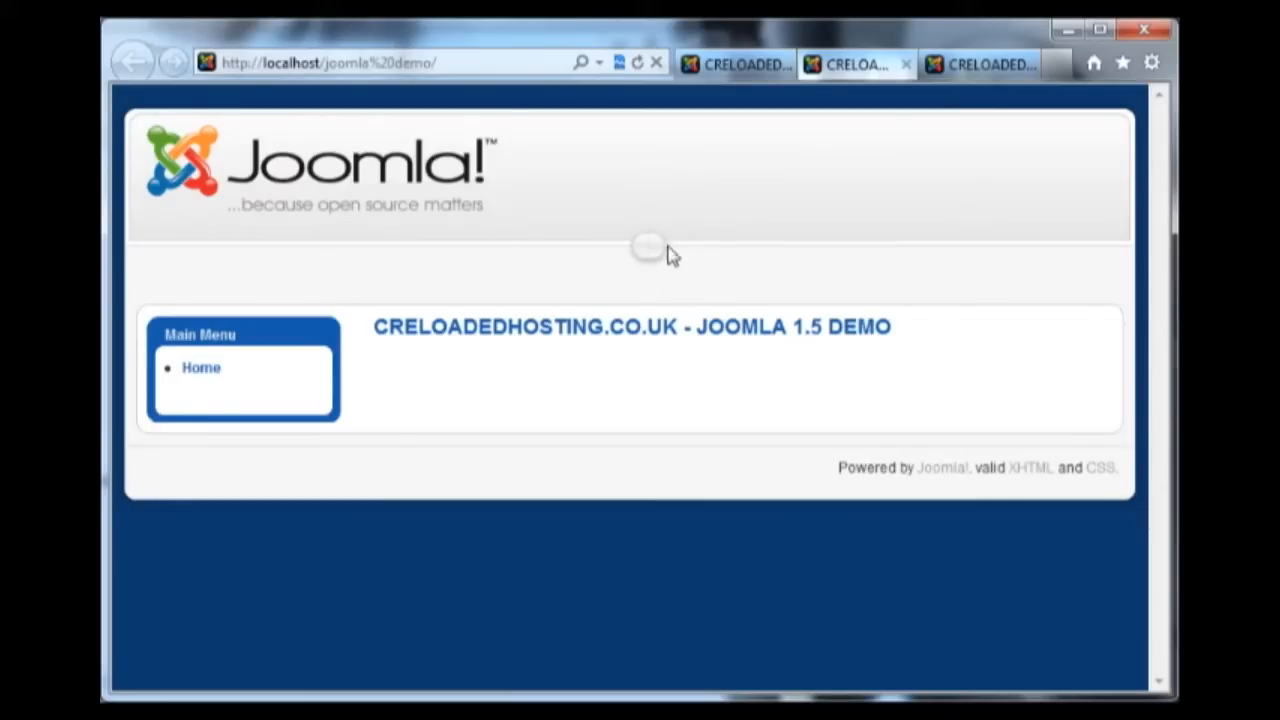
- Open the Menu Manager and compare its Main Menu entry with the menu on the live front page
left_click(735, 66)
mouse_move(215, 178)
left_click(222, 207)
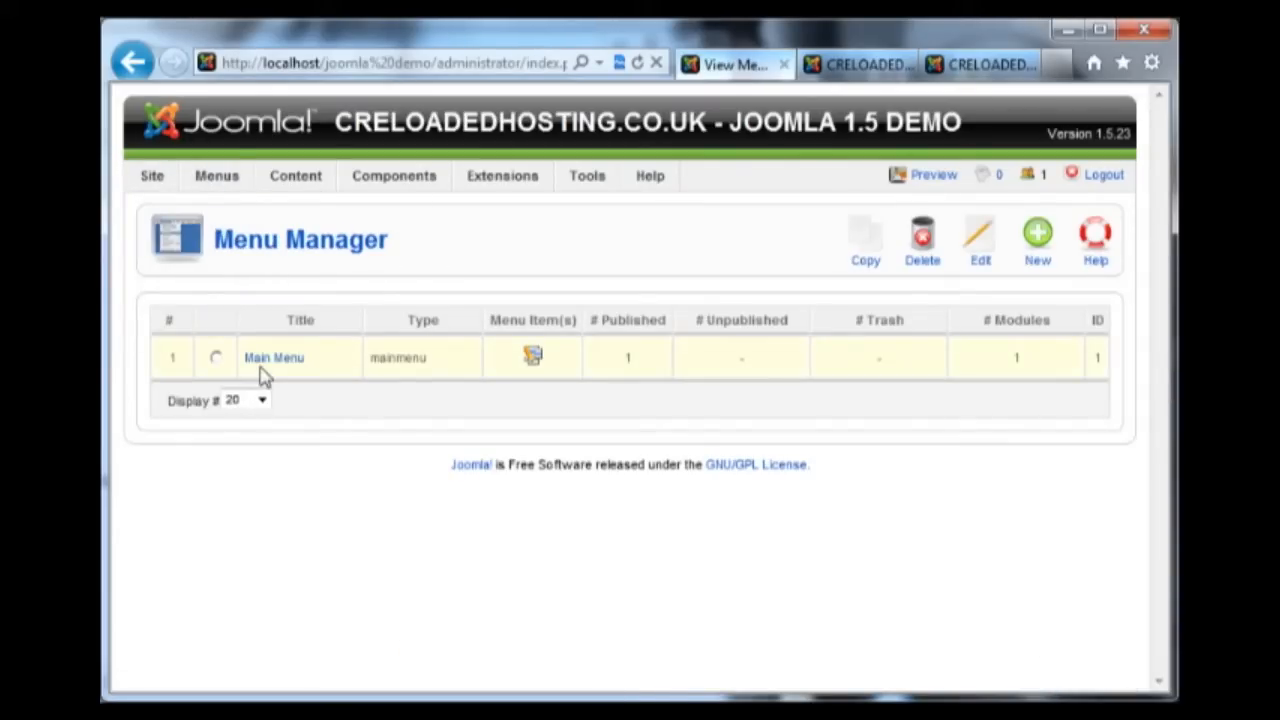
left_click(845, 66)
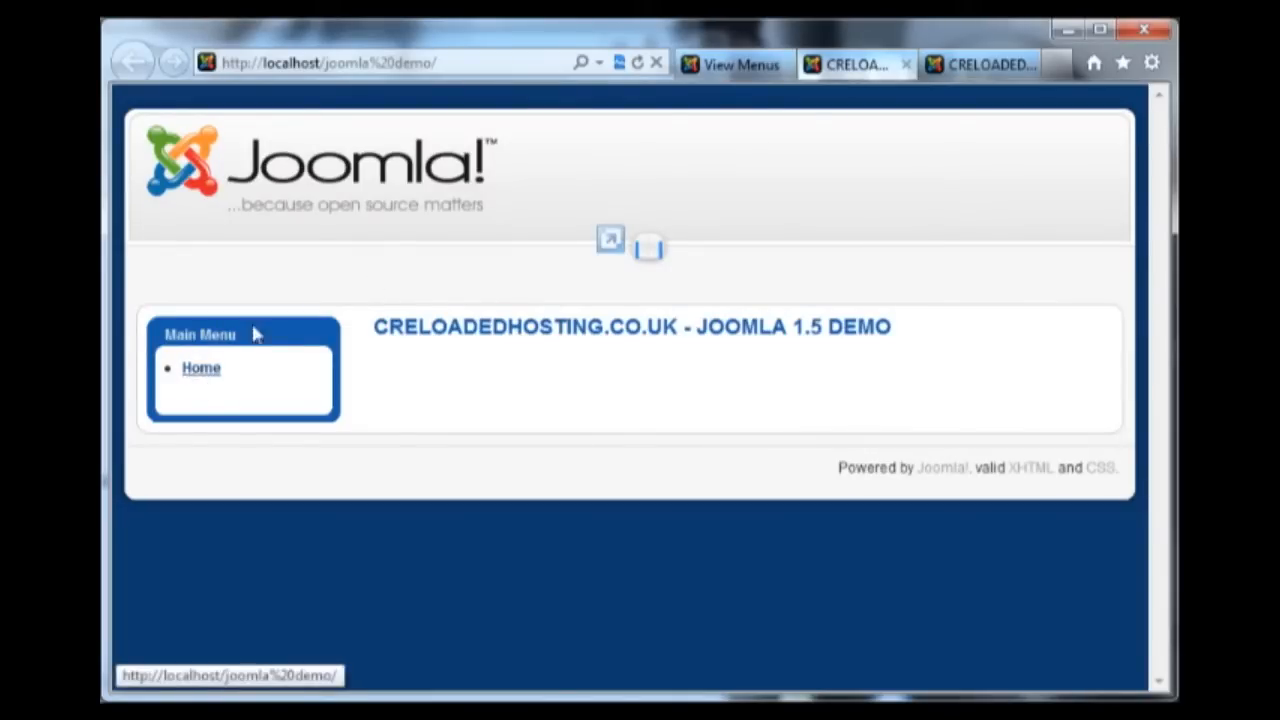
left_click(727, 72)
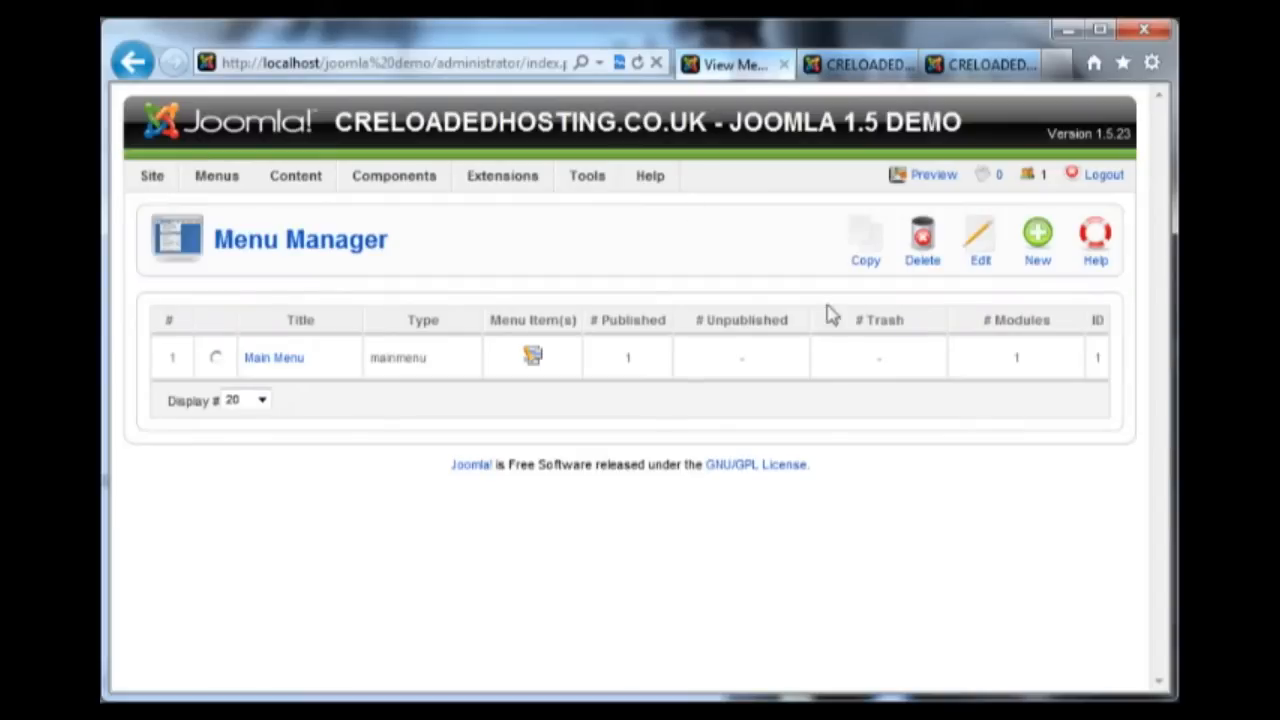
- Create and save a new menu with unique name "top menu", title "Top Menu" and description "Top of page"
left_click(1037, 245)
left_click(314, 332)
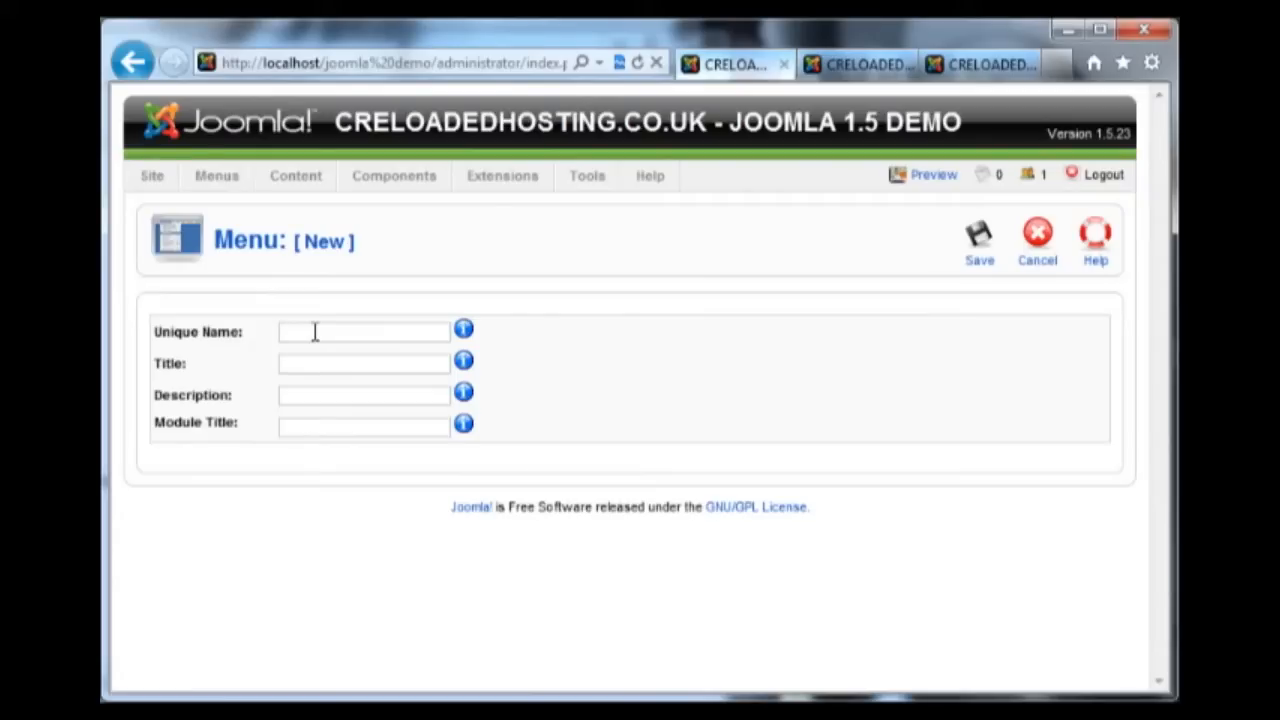
type("top menu")
key("Tab")
type("Top Menu")
left_click(355, 399)
type("Top of page")
left_click(358, 436)
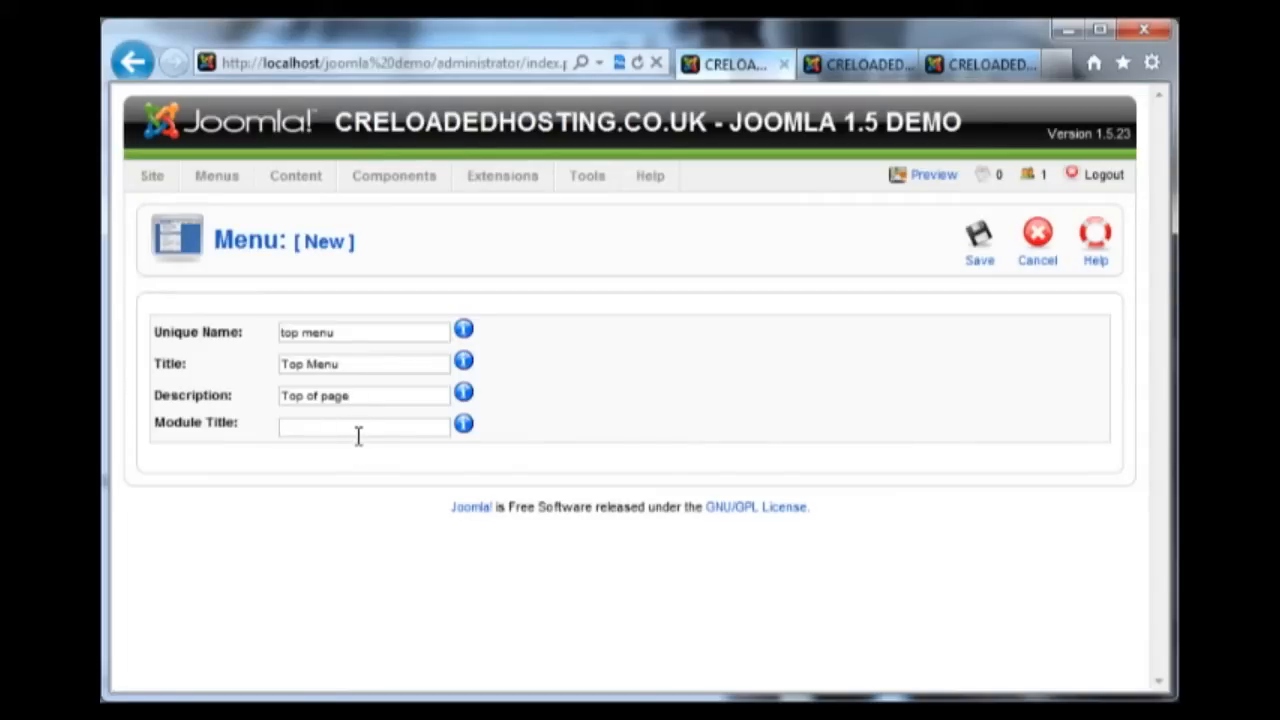
left_click(979, 238)
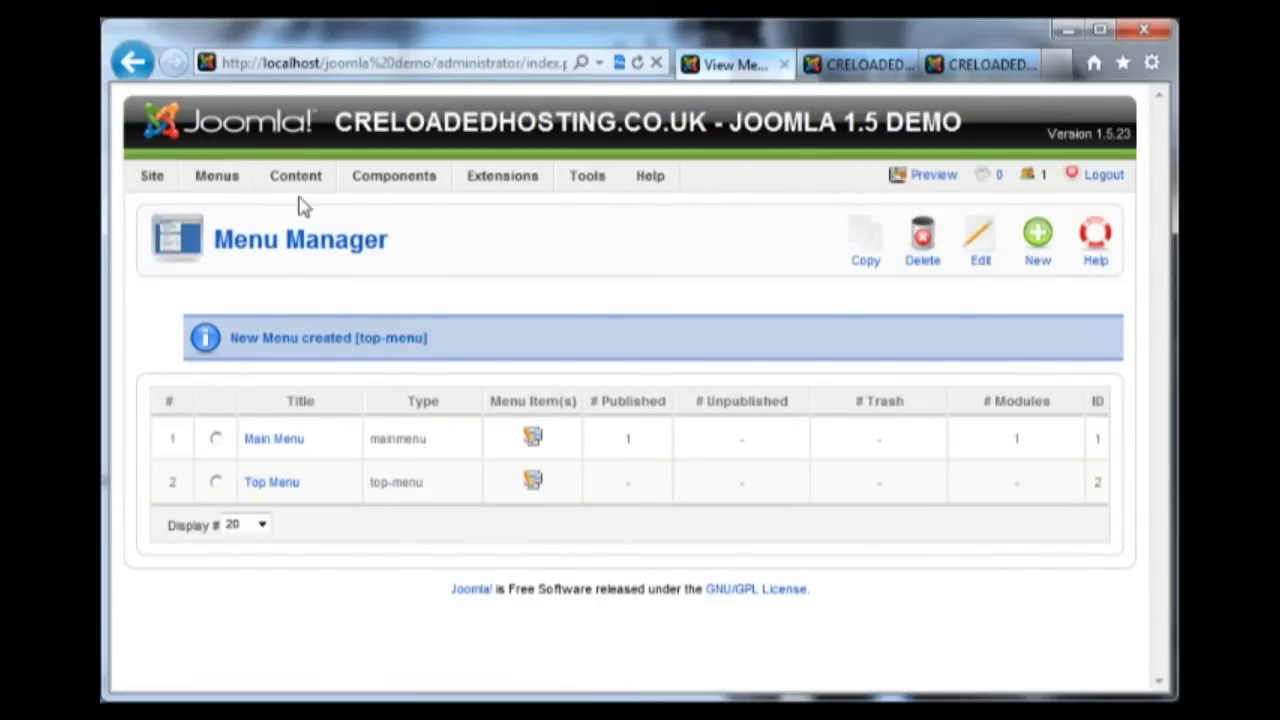
- Start a new menu item of type External Link in the Top Menu
mouse_move(247, 175)
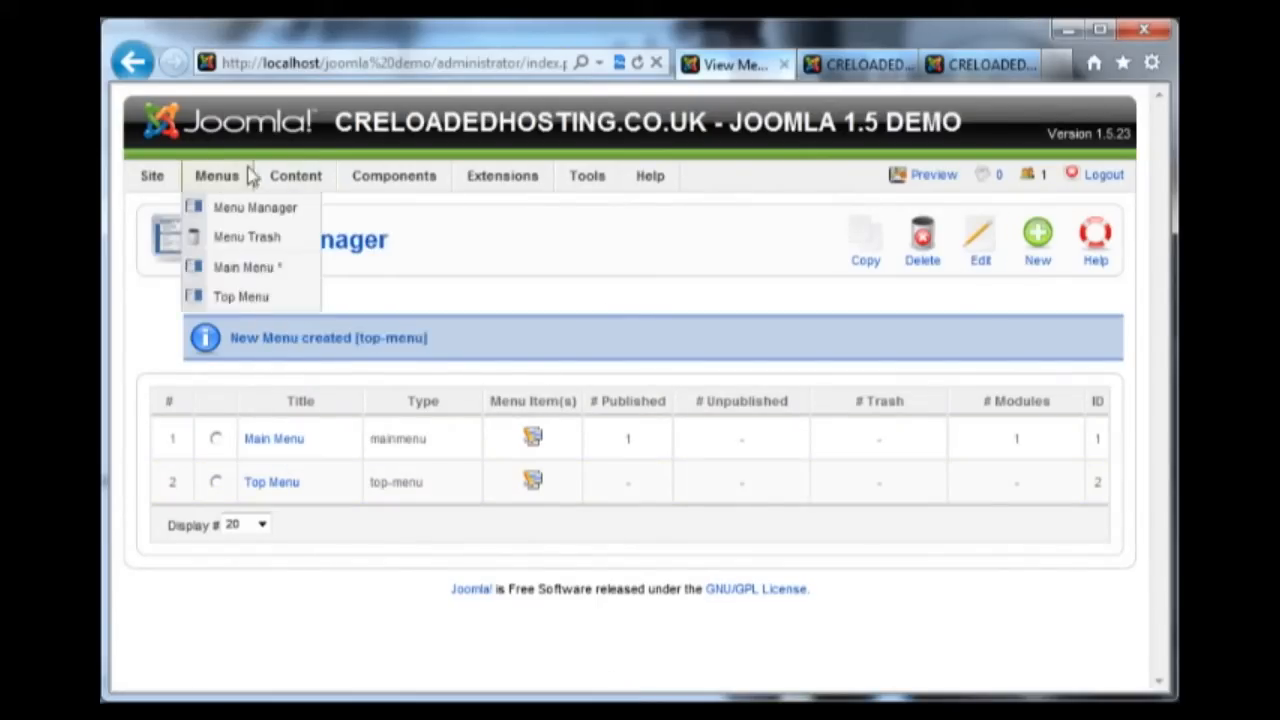
left_click(231, 304)
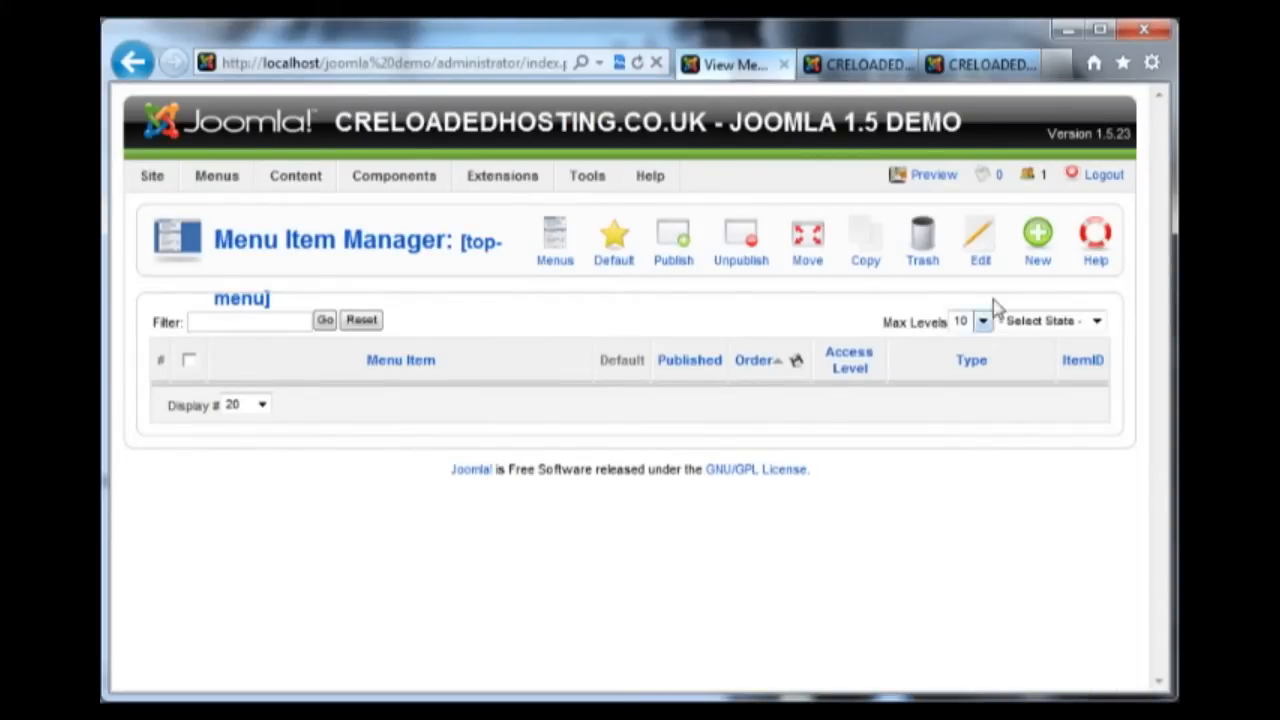
left_click(1038, 240)
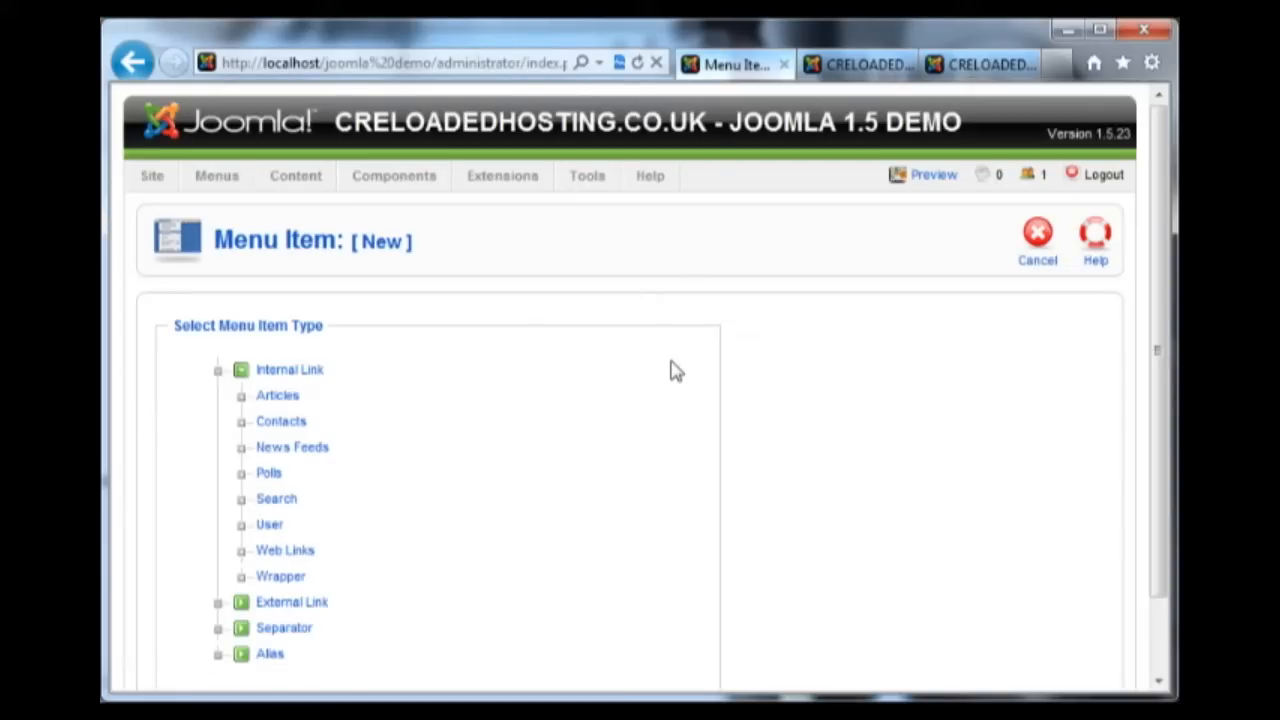
scroll(543, 414, "down", 2)
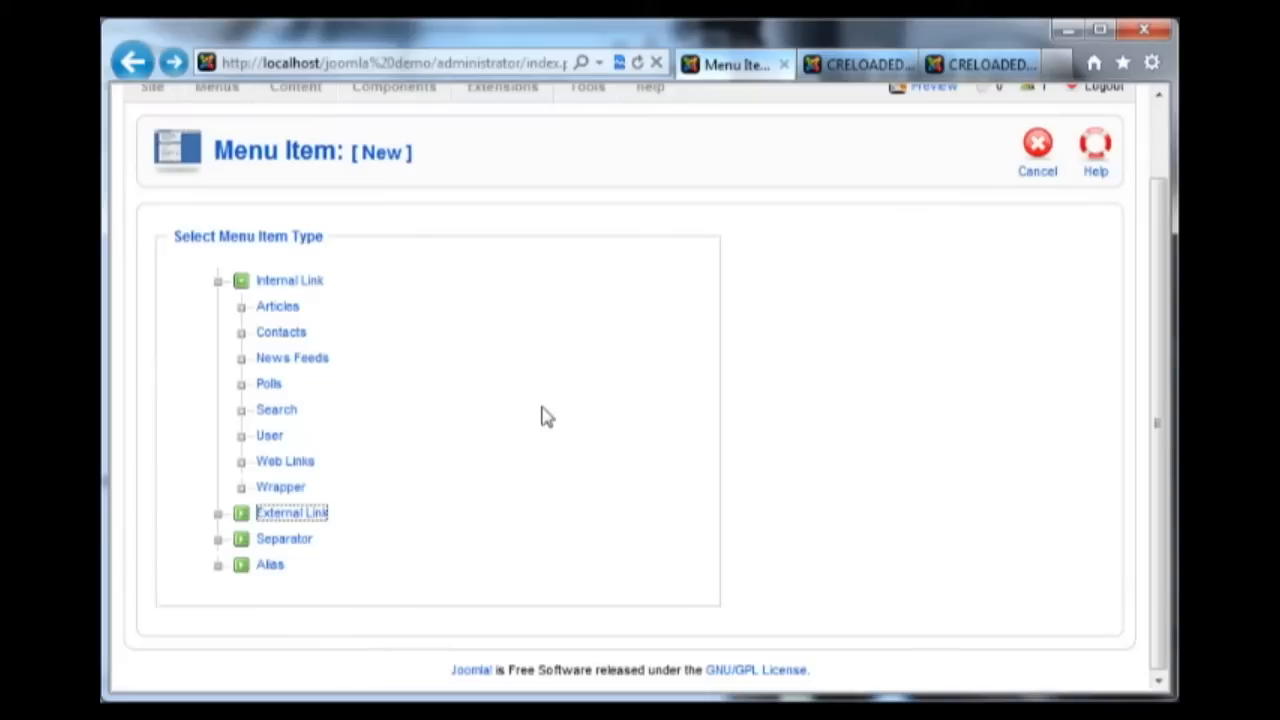
left_click(364, 512)
scroll(474, 441, "up", 2)
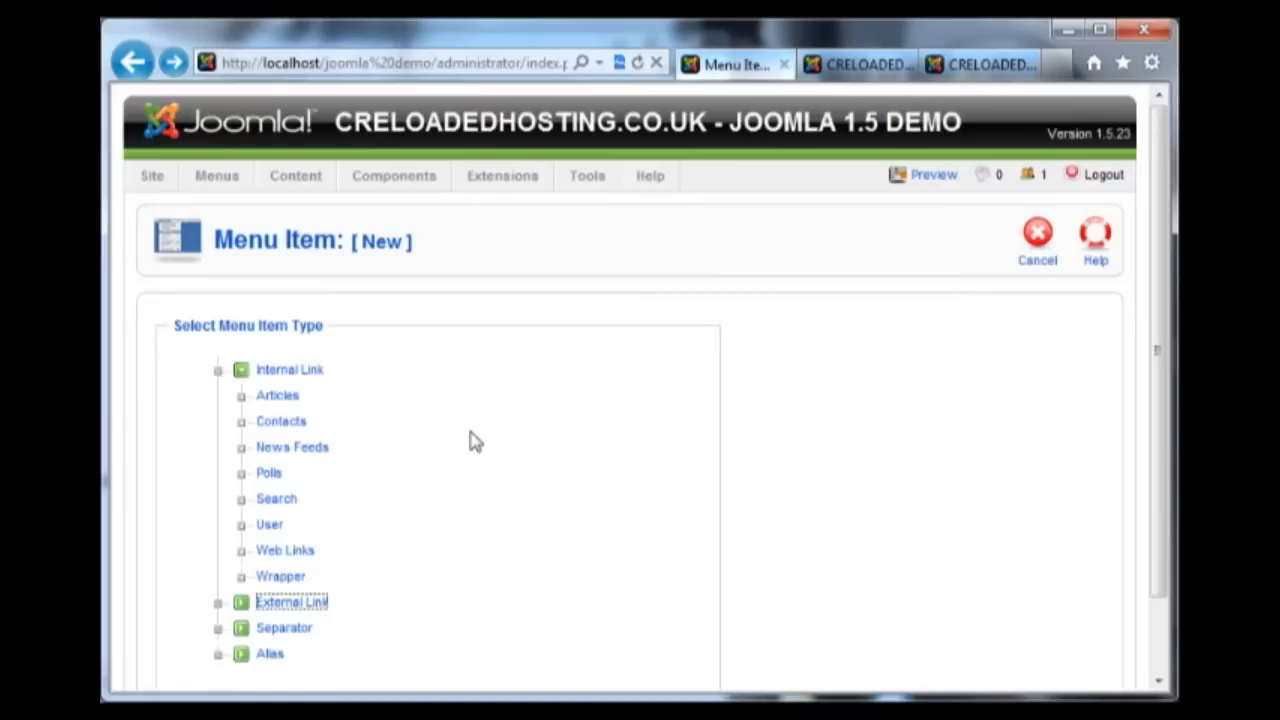
scroll(474, 441, "down", 2)
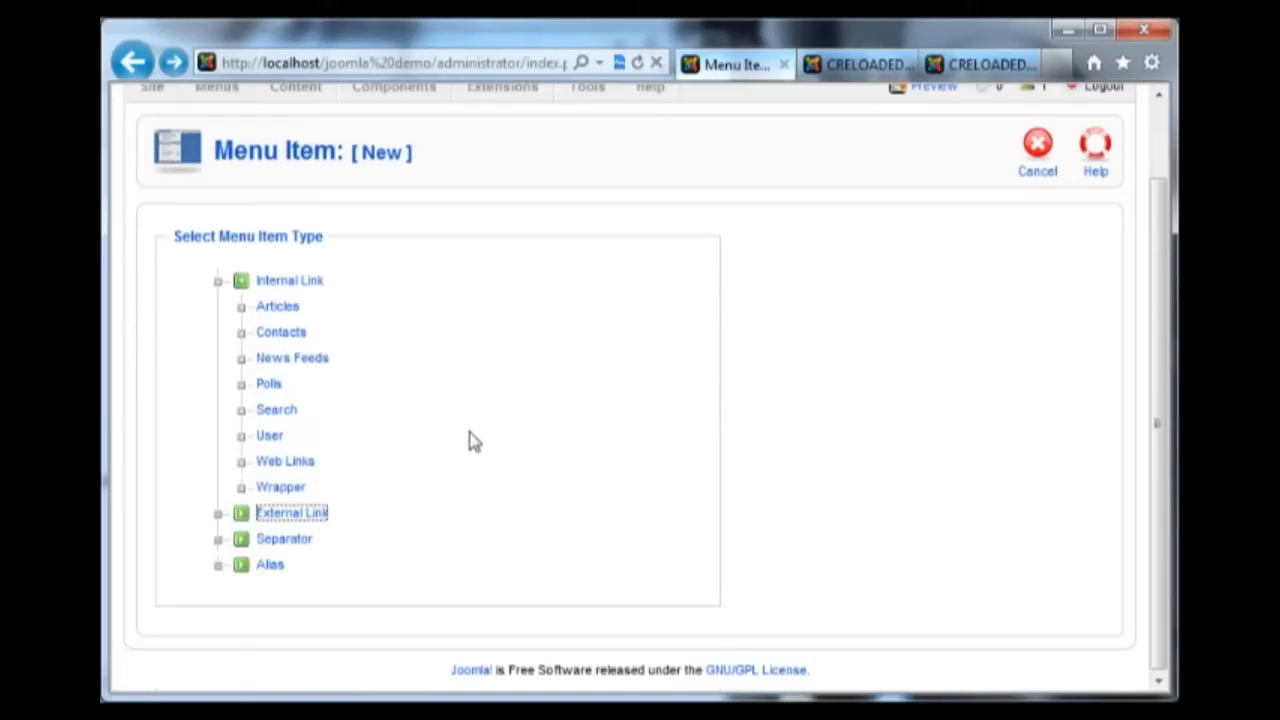
left_click(318, 522)
- Title the external link item "our page", set its link to #, display it in Top Menu and save it
left_click(381, 487)
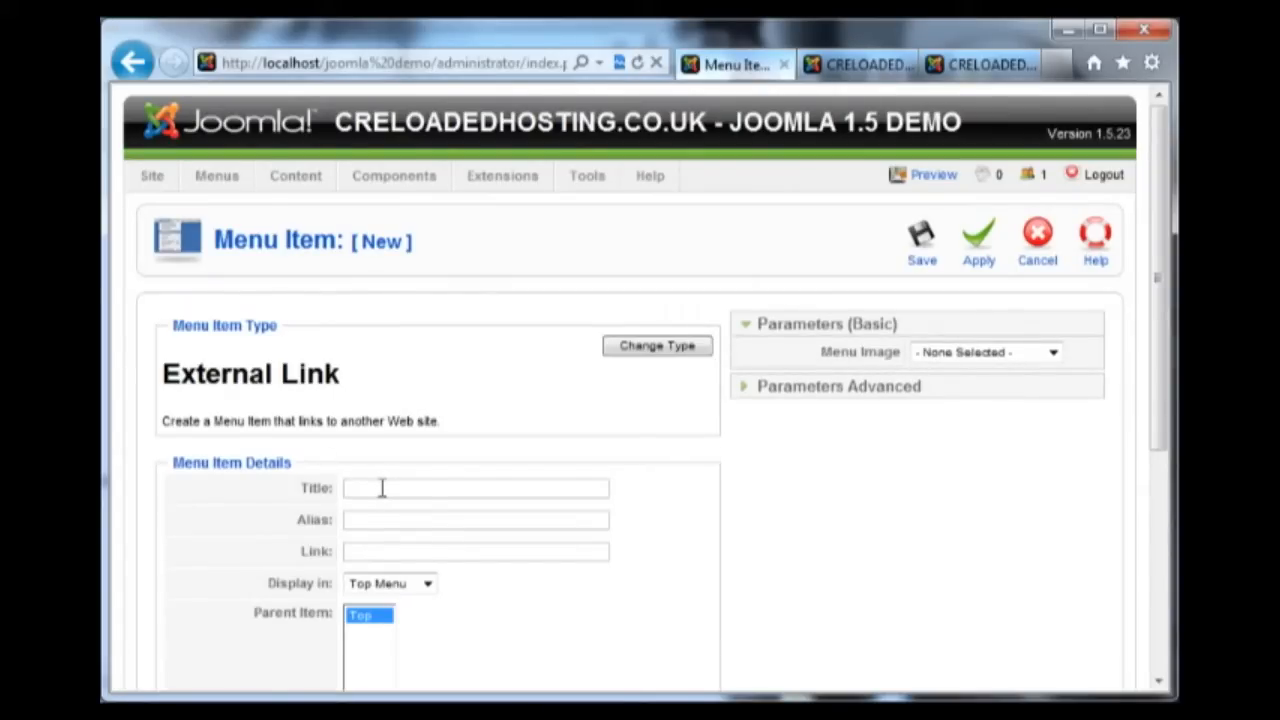
type("our page")
left_click(398, 514)
left_click(414, 549)
type("#")
scroll(511, 598, "down", 3)
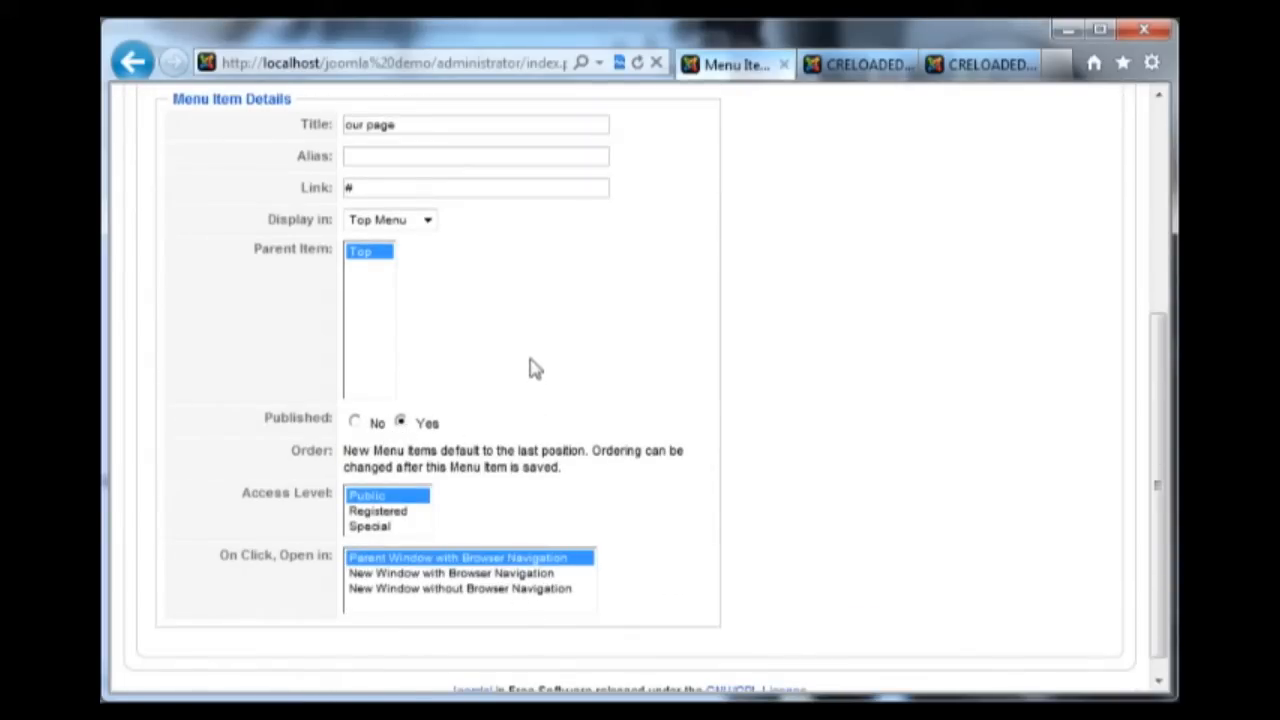
left_click(428, 222)
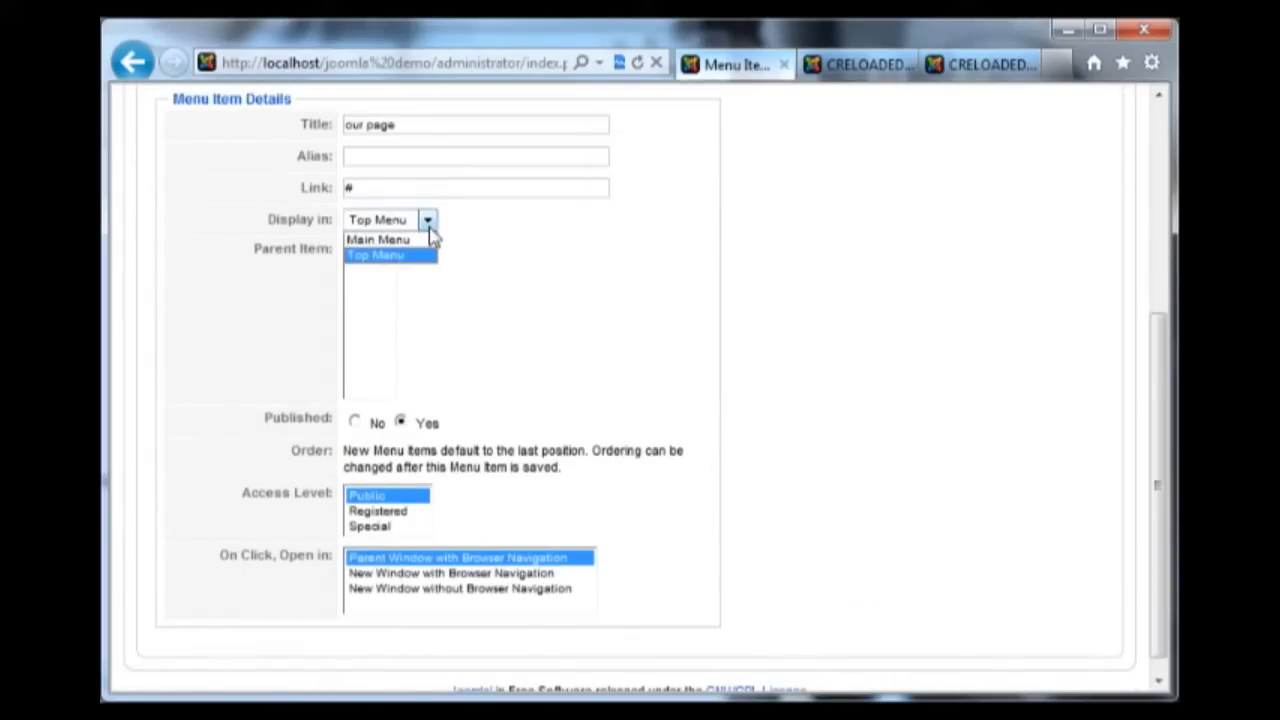
left_click(423, 257)
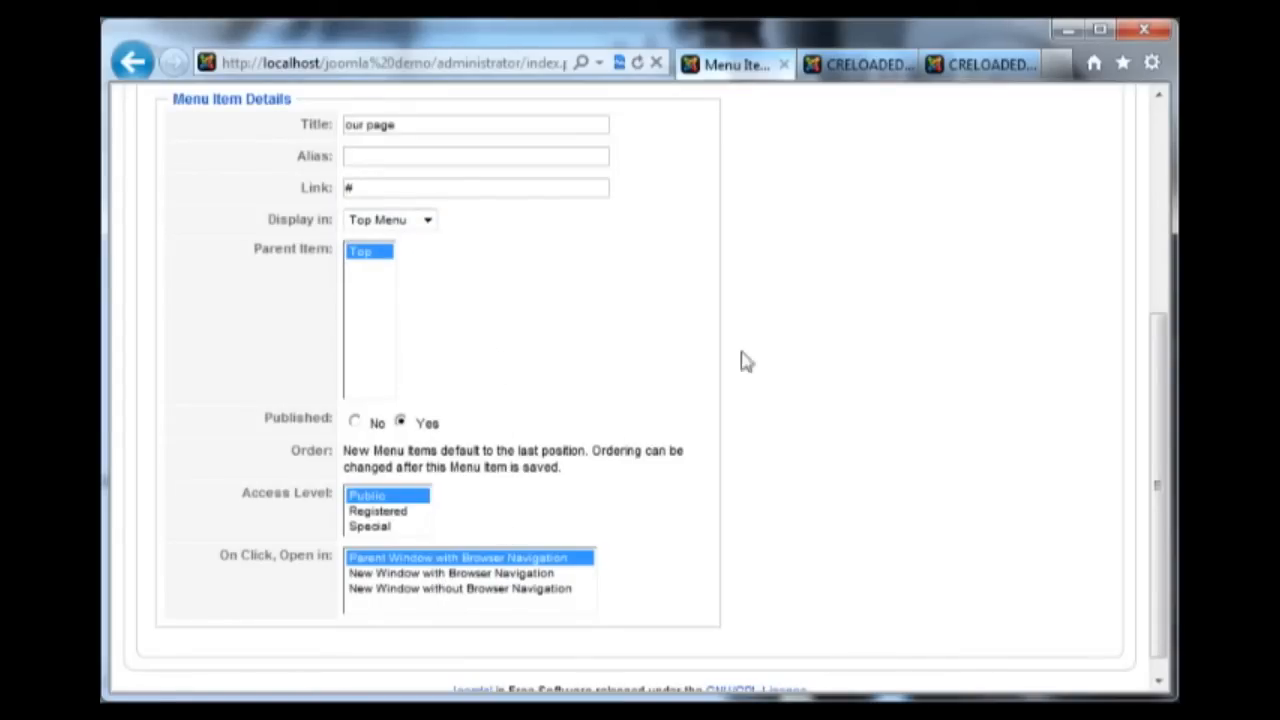
scroll(848, 386, "up", 4)
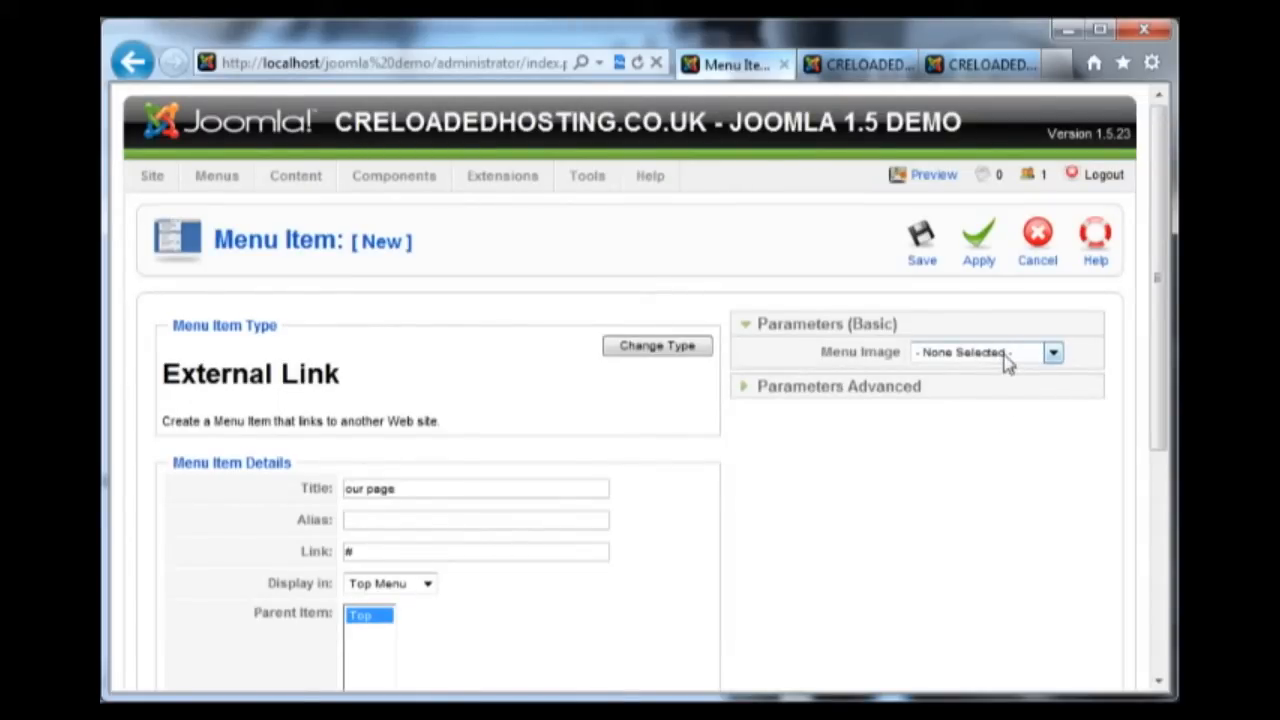
left_click(920, 250)
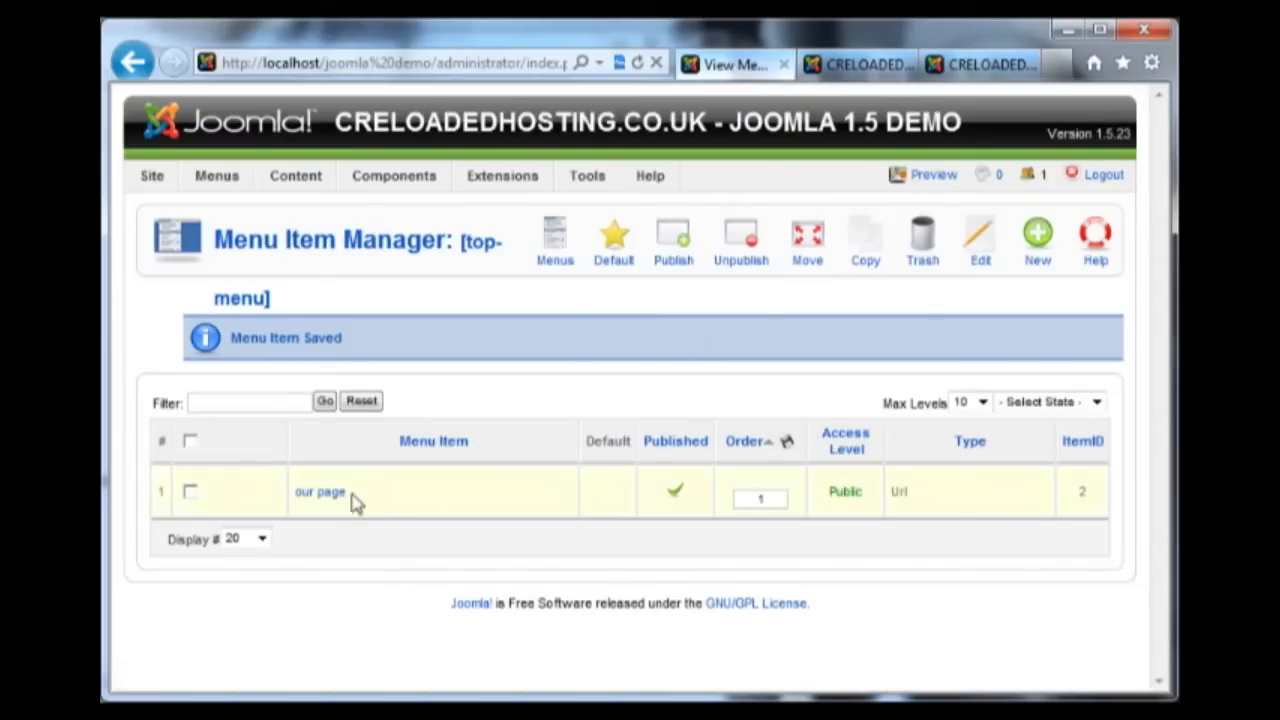
- Reload the live front page to check for the new top menu, then return to the administrator page
left_click(850, 64)
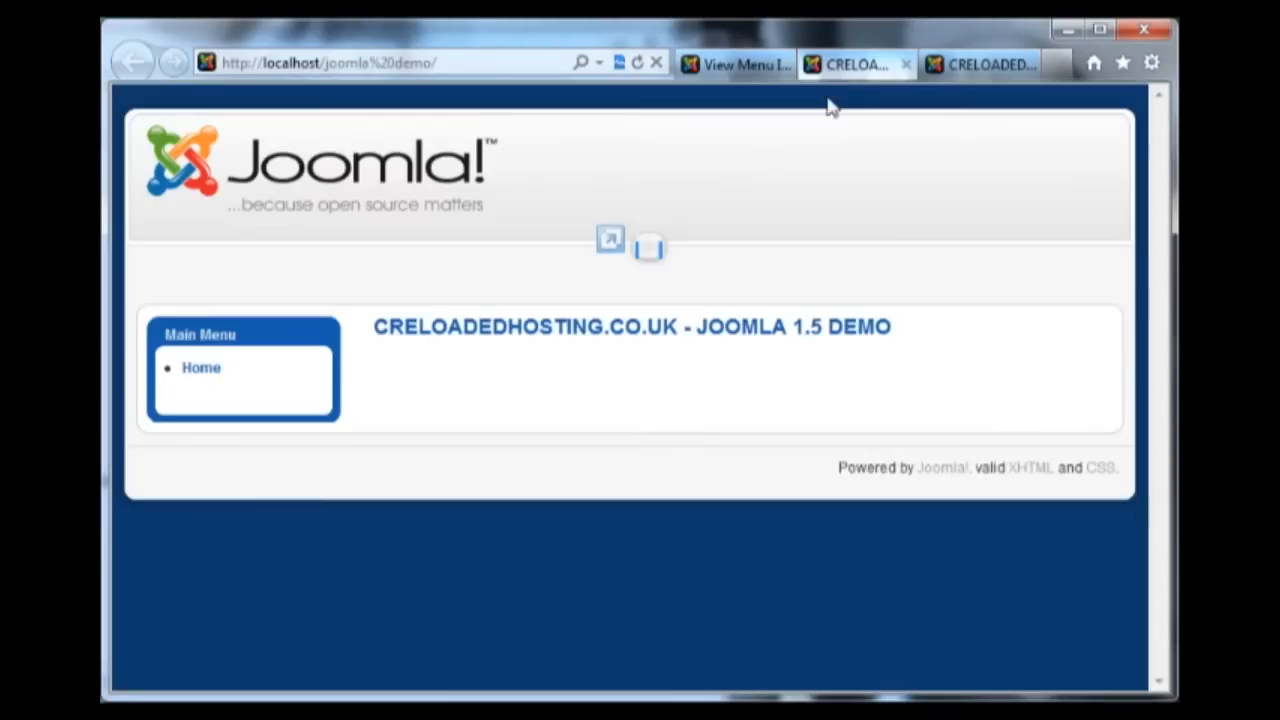
left_click(637, 62)
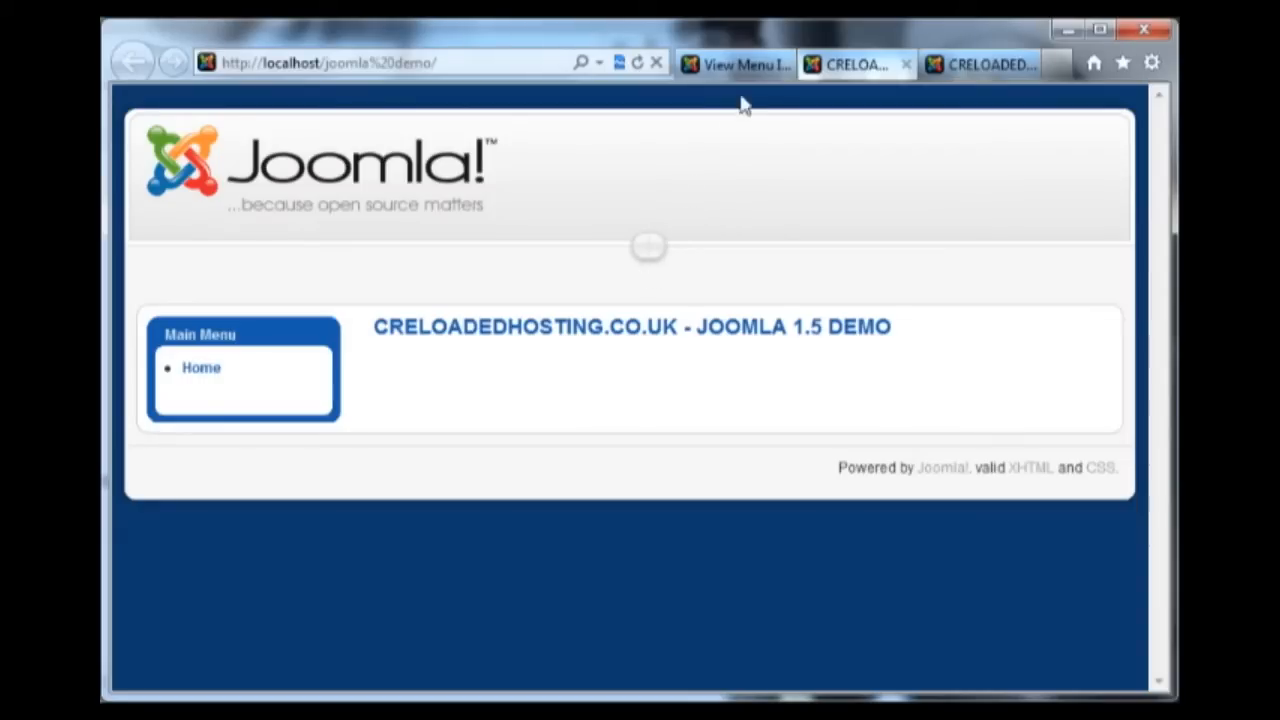
left_click(738, 64)
- Open the Module Manager for the site's modules
mouse_move(569, 194)
mouse_move(516, 175)
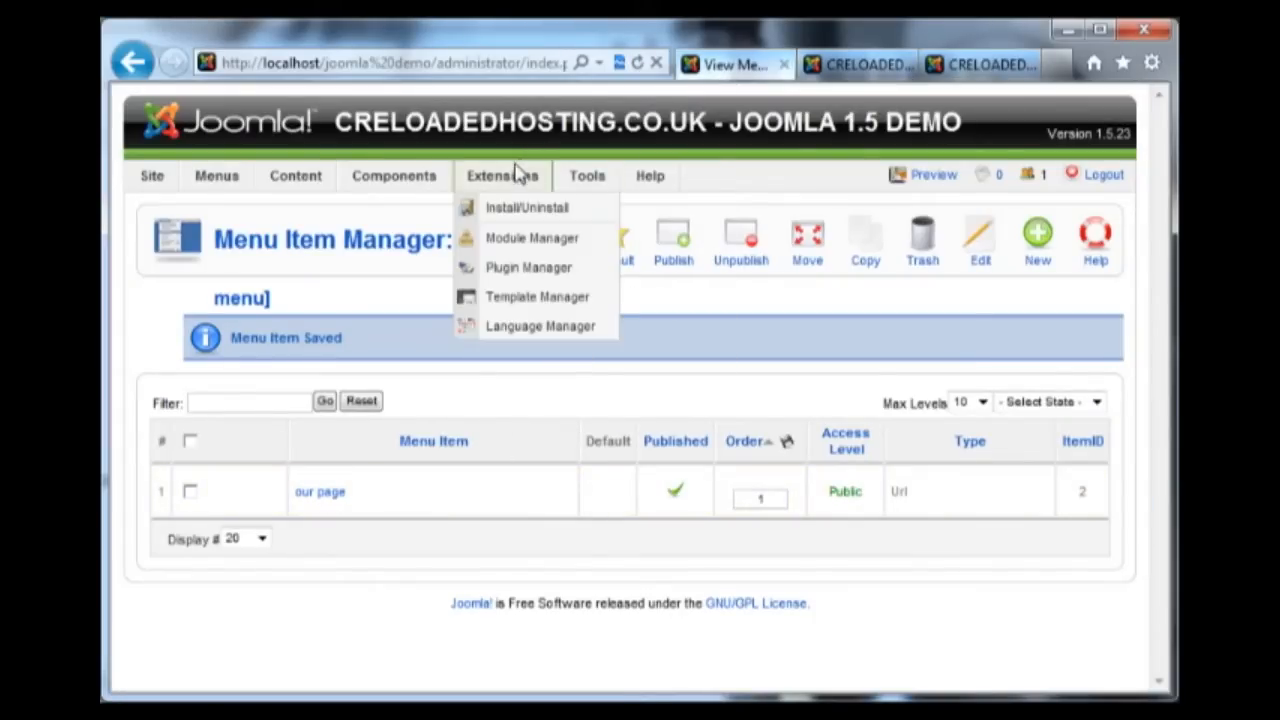
left_click(567, 240)
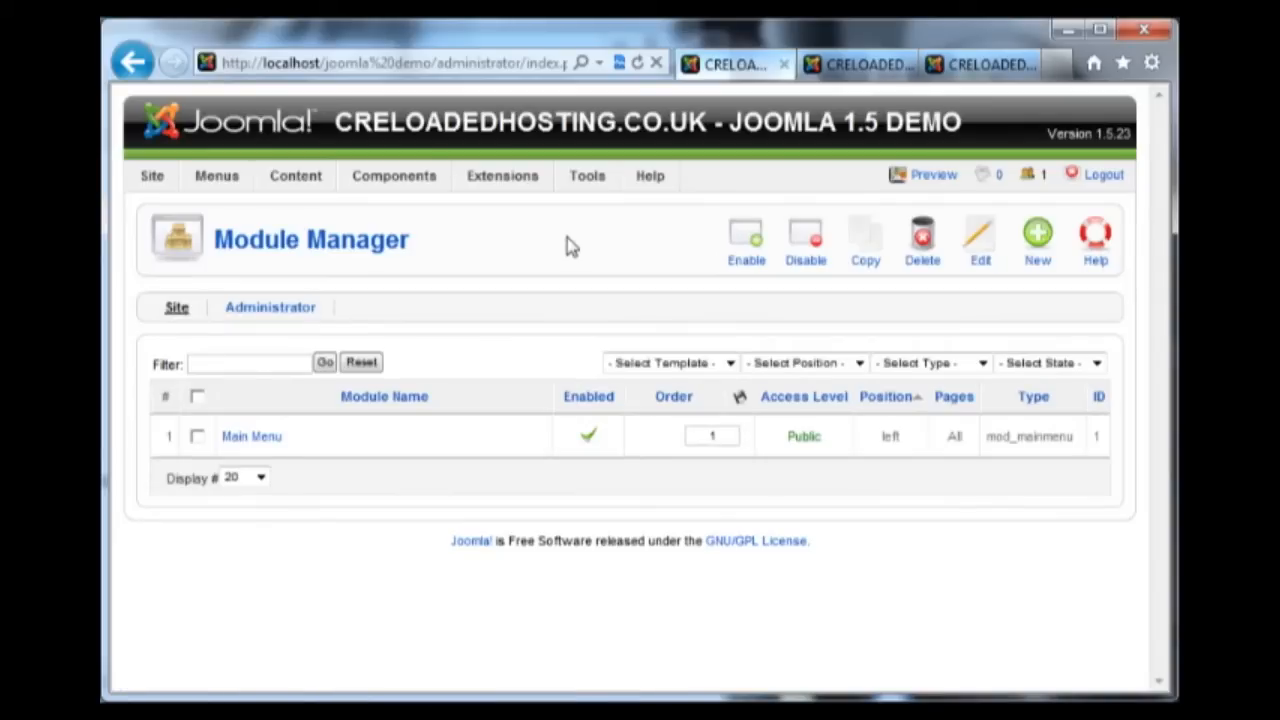
- Create a new site module of type Menu and title it "Our page menu"
left_click(1036, 250)
scroll(300, 470, "down", 3)
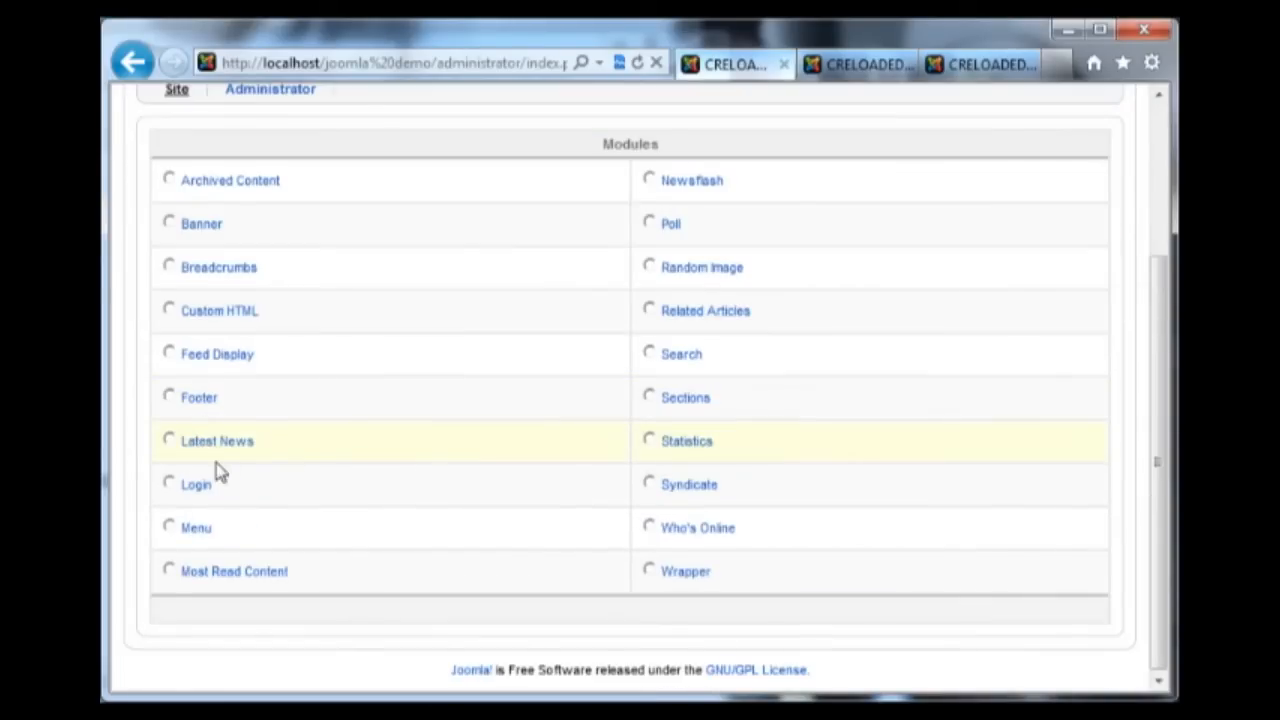
left_click(199, 532)
left_click(436, 372)
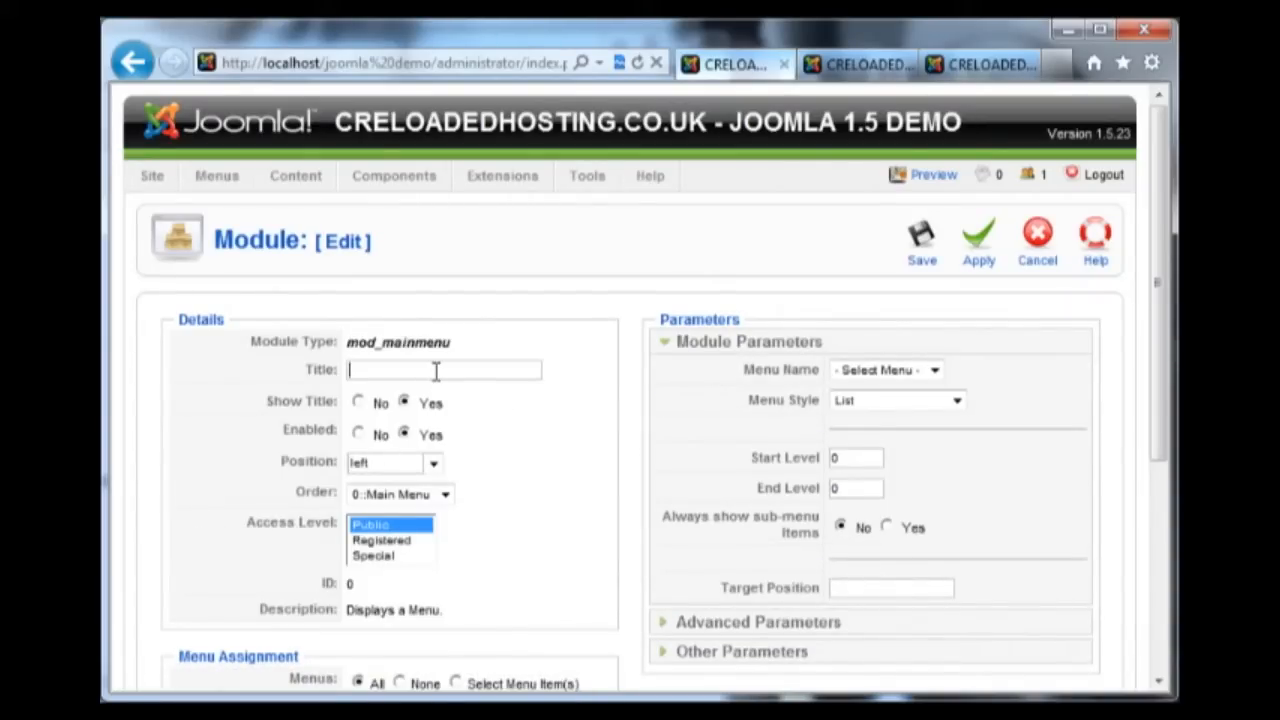
type("Our page menu")
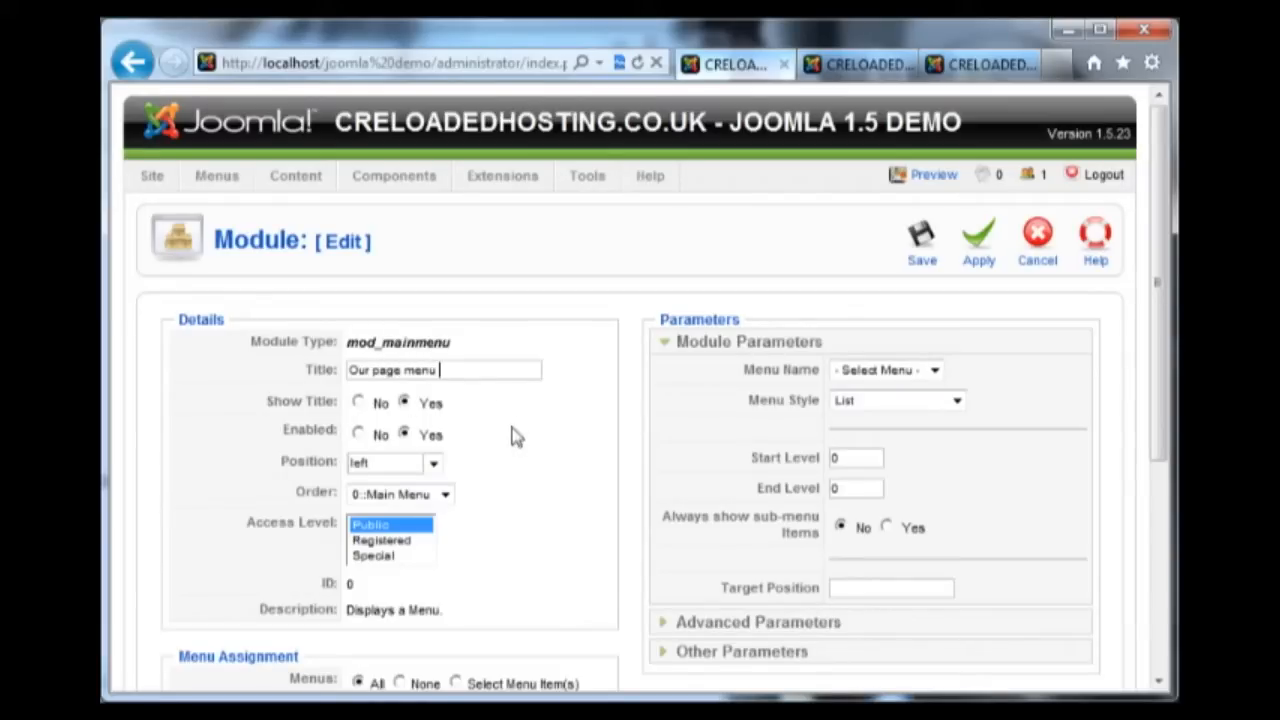
- Hide the module's title on the site and set its position to user3
scroll(510, 449, "down", 1)
left_click(370, 311)
scroll(500, 366, "down", 1)
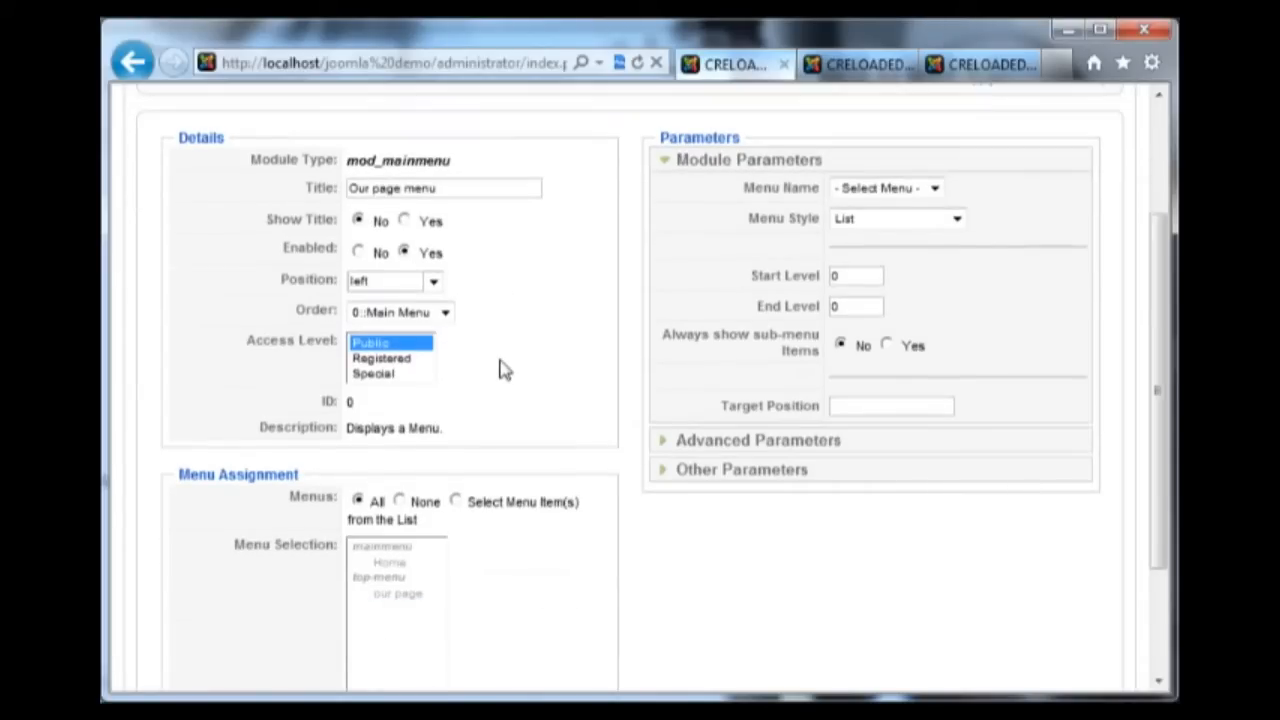
left_click(433, 281)
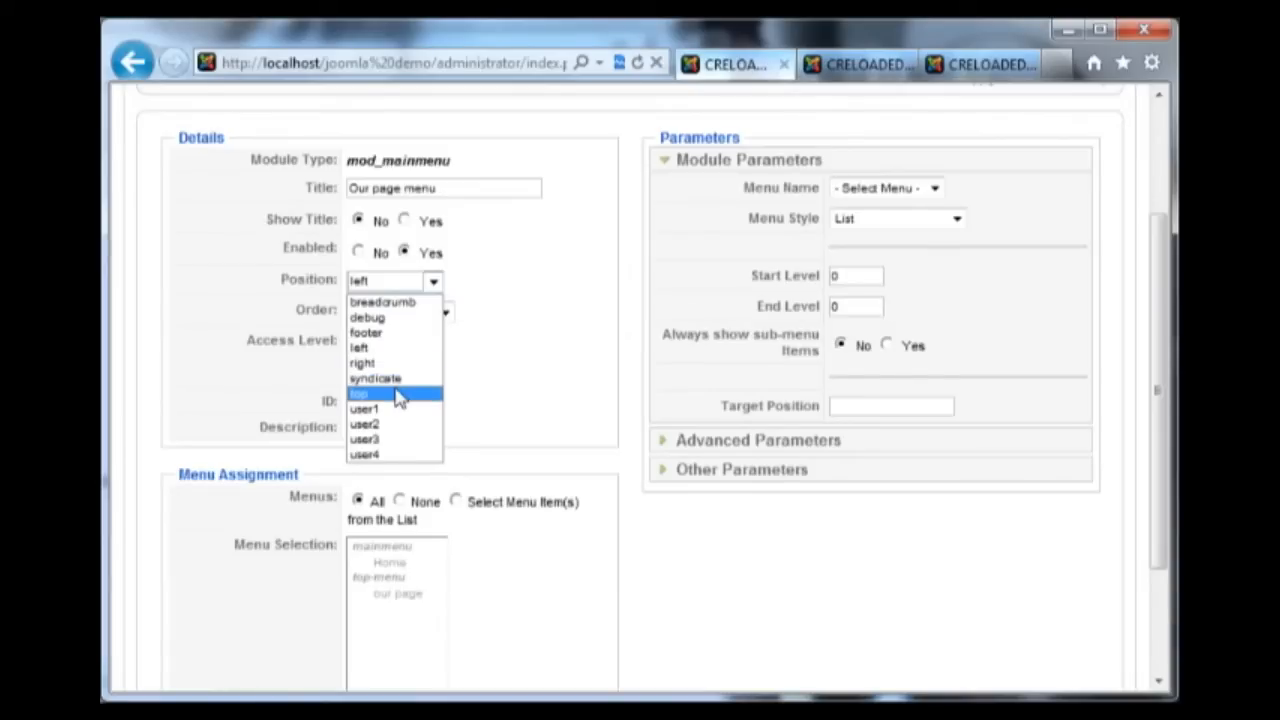
left_click(400, 439)
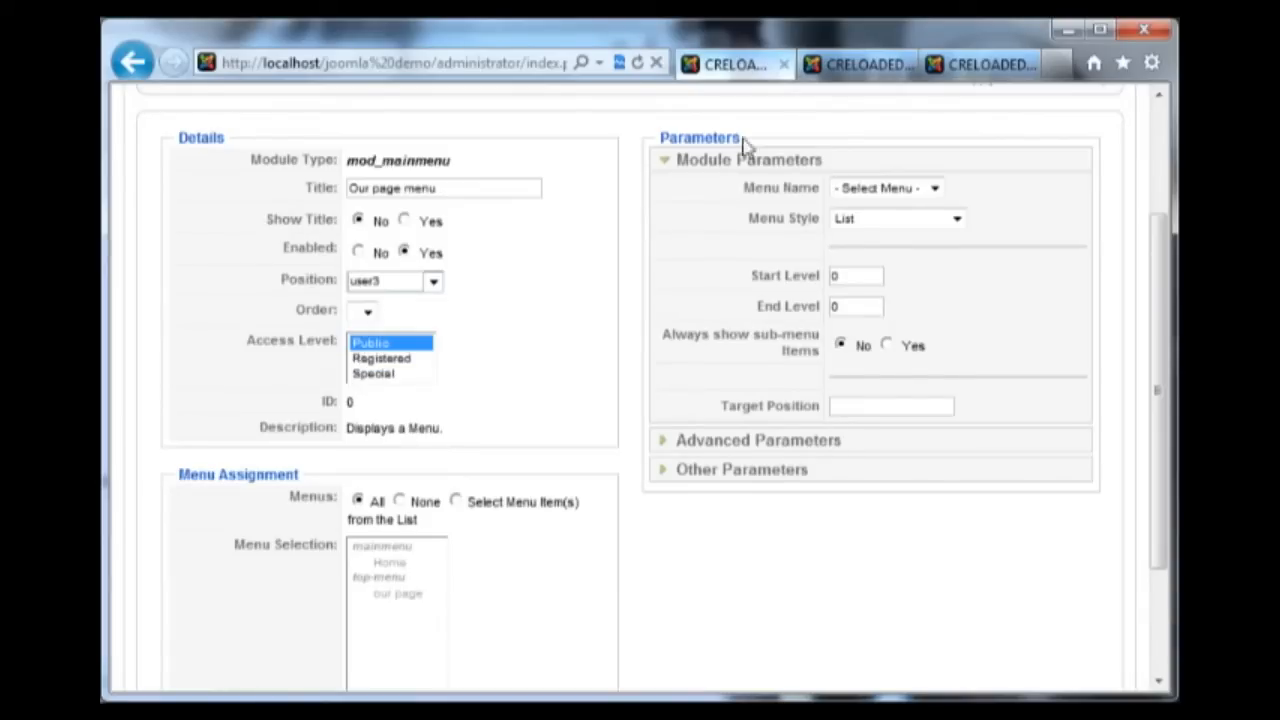
- Check where user3 sits in the template position preview, then return to the module editor
left_click(848, 70)
left_click(996, 68)
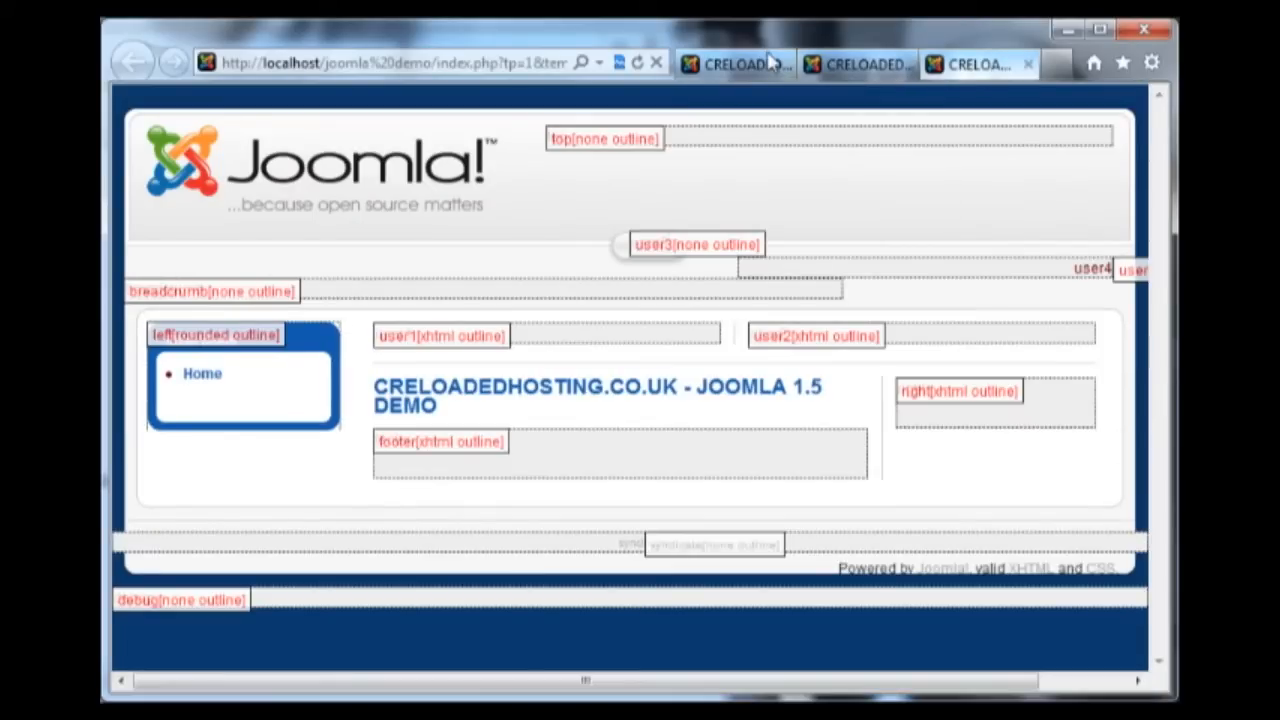
left_click(722, 68)
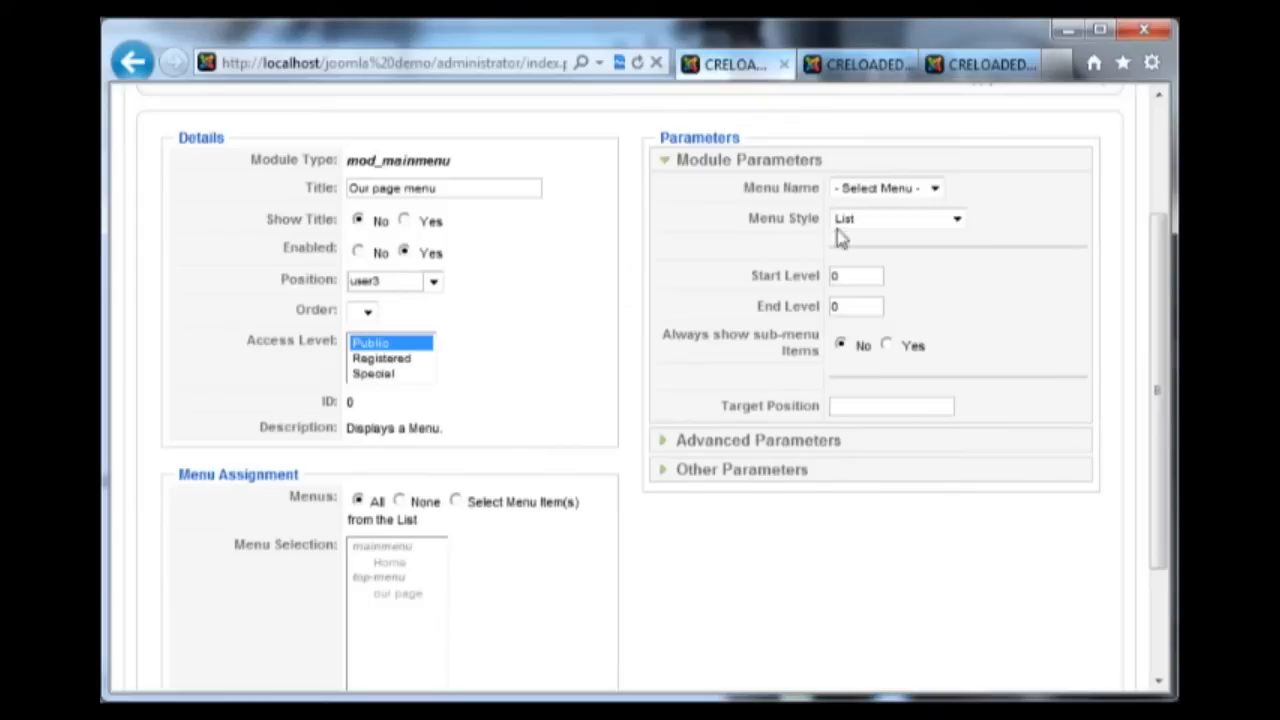
- Set the module's menu name to top-menu, review its menu assignment and apply the changes
left_click(933, 189)
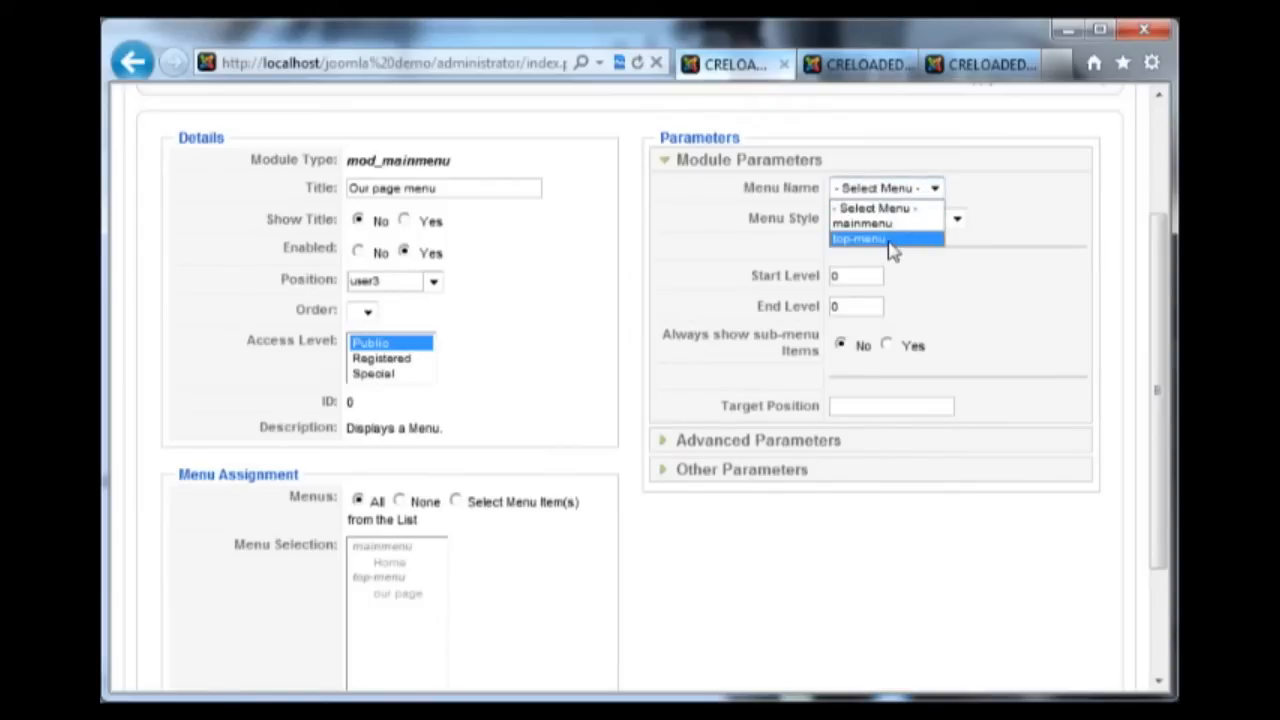
left_click(889, 243)
left_click(960, 310)
scroll(960, 310, "down", 3)
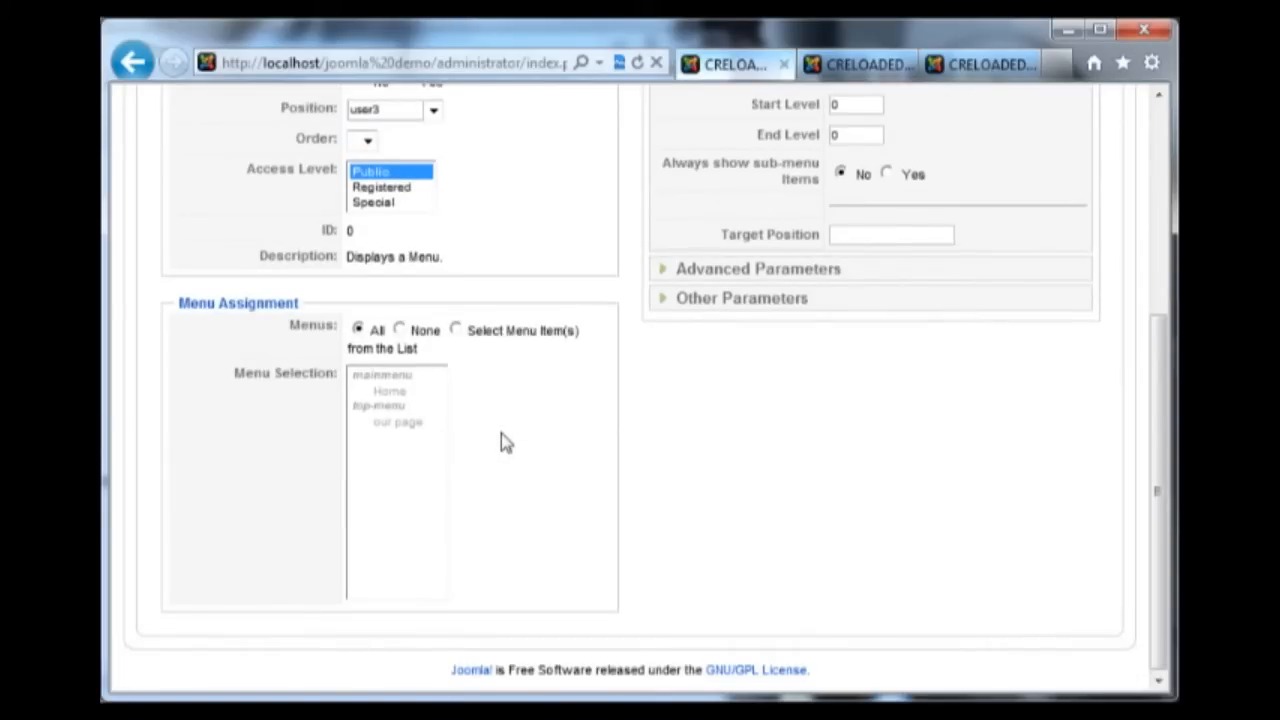
scroll(501, 433, "up", 5)
left_click(978, 232)
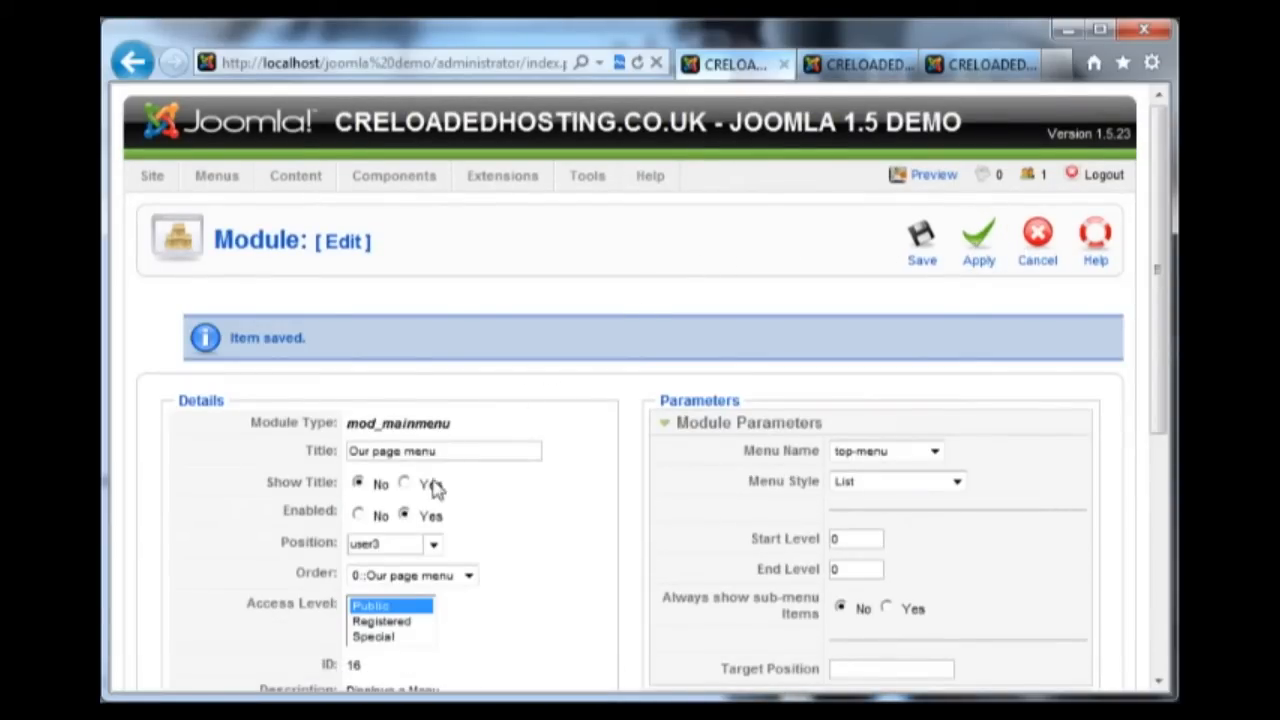
- Reload the live front page, test the "our page" link in the top menu and return to the administrator page
left_click(860, 64)
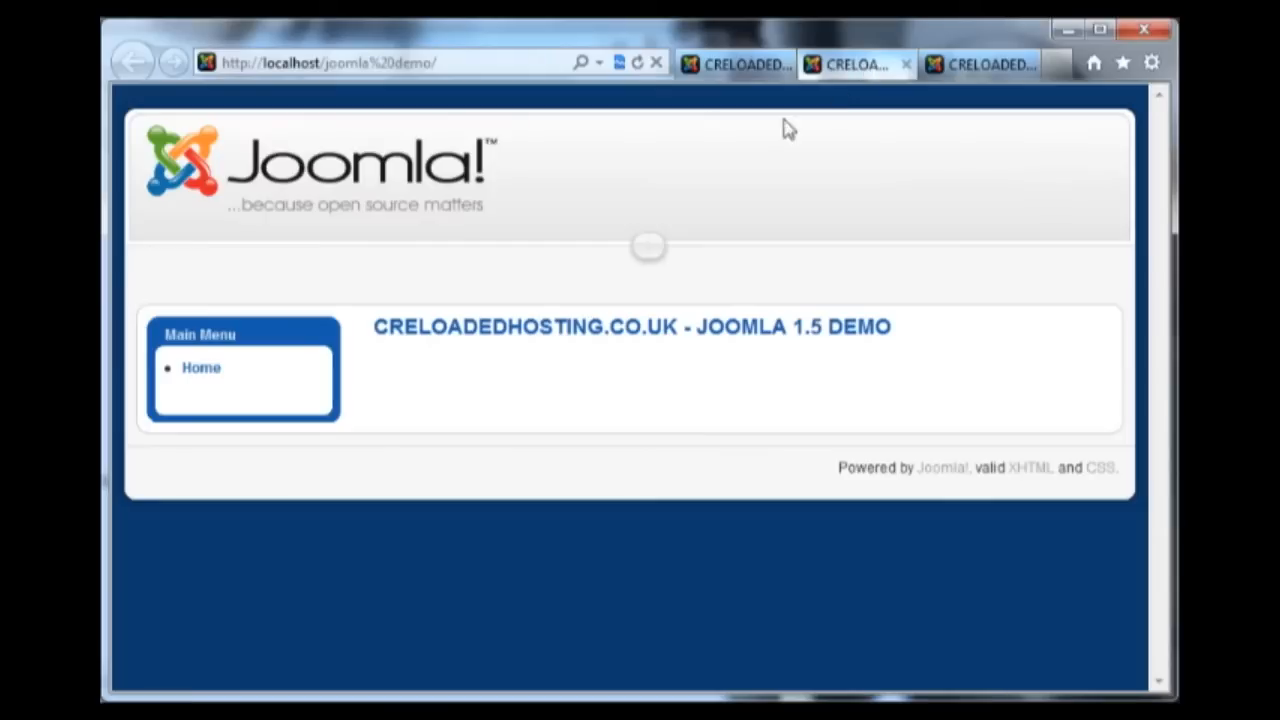
left_click(637, 62)
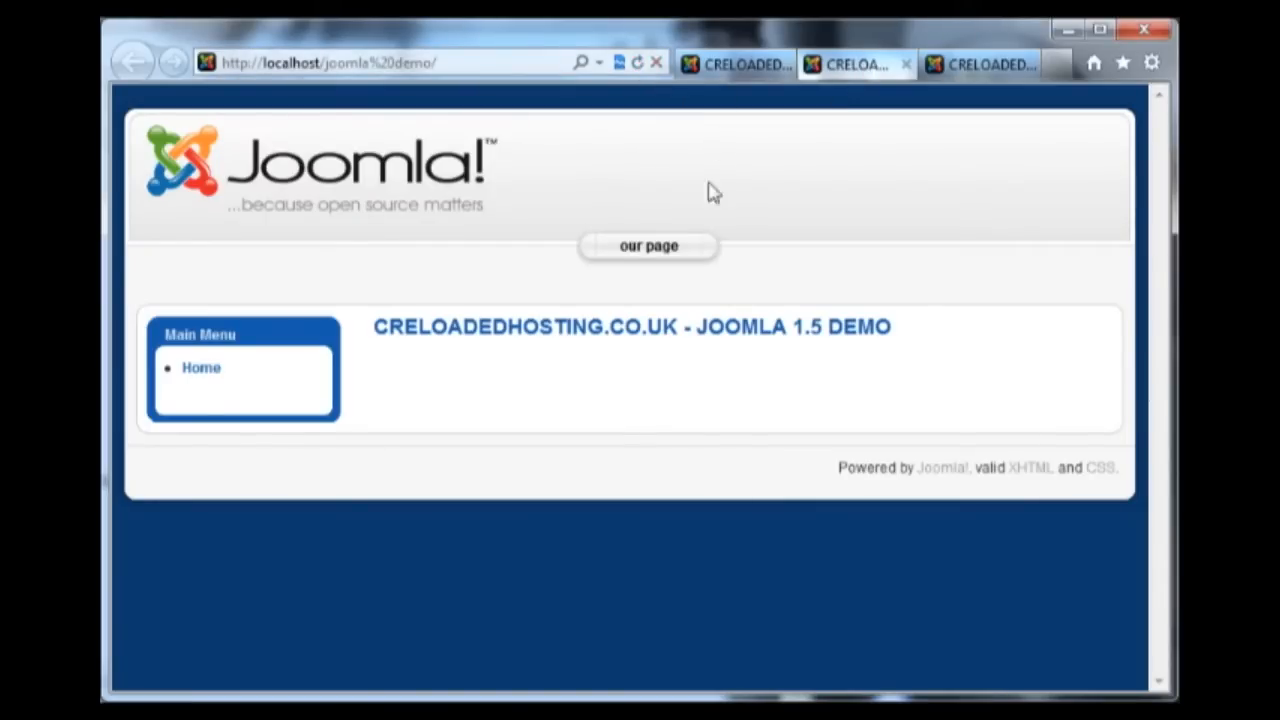
left_click(652, 258)
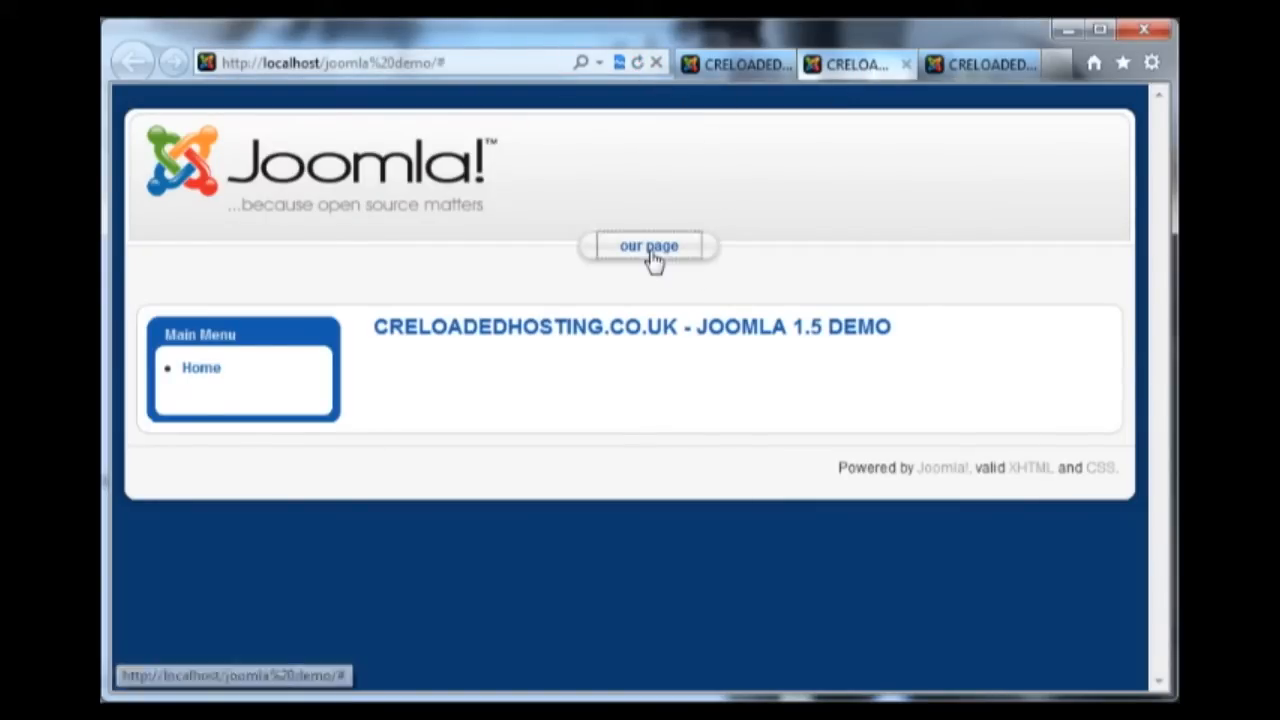
left_click(490, 70)
left_click(471, 62)
left_click(657, 250)
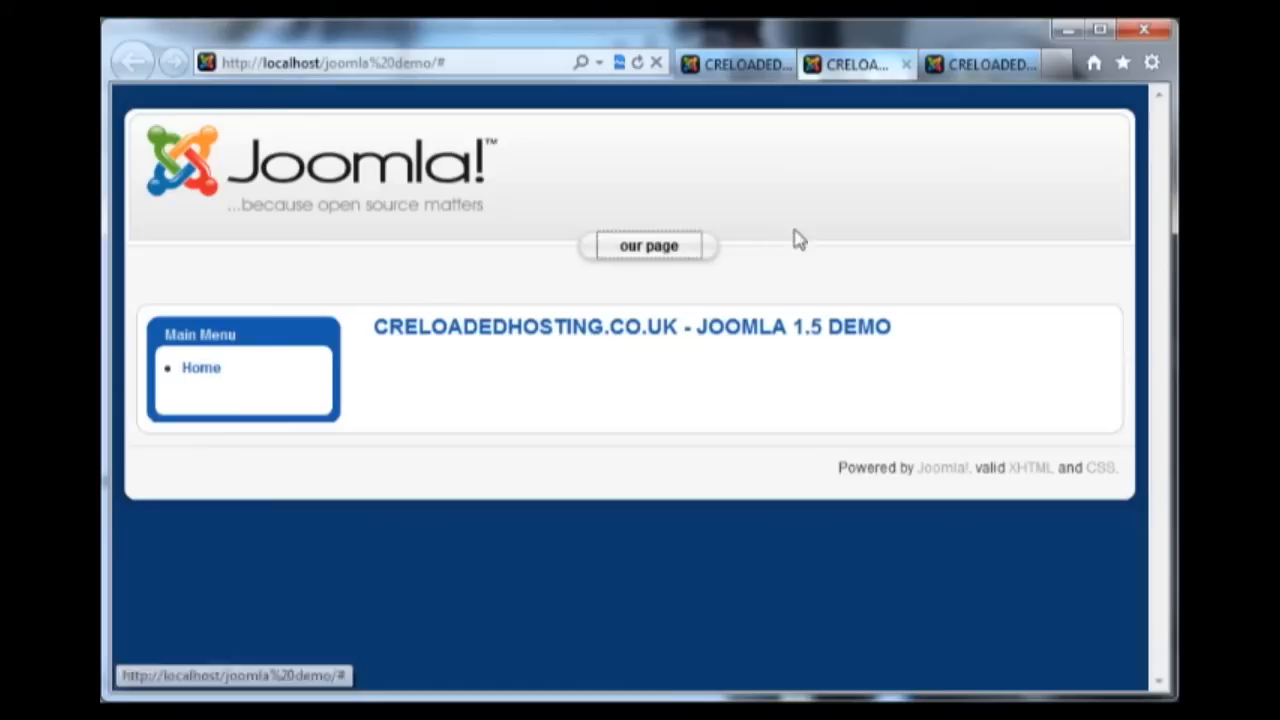
left_click(726, 68)
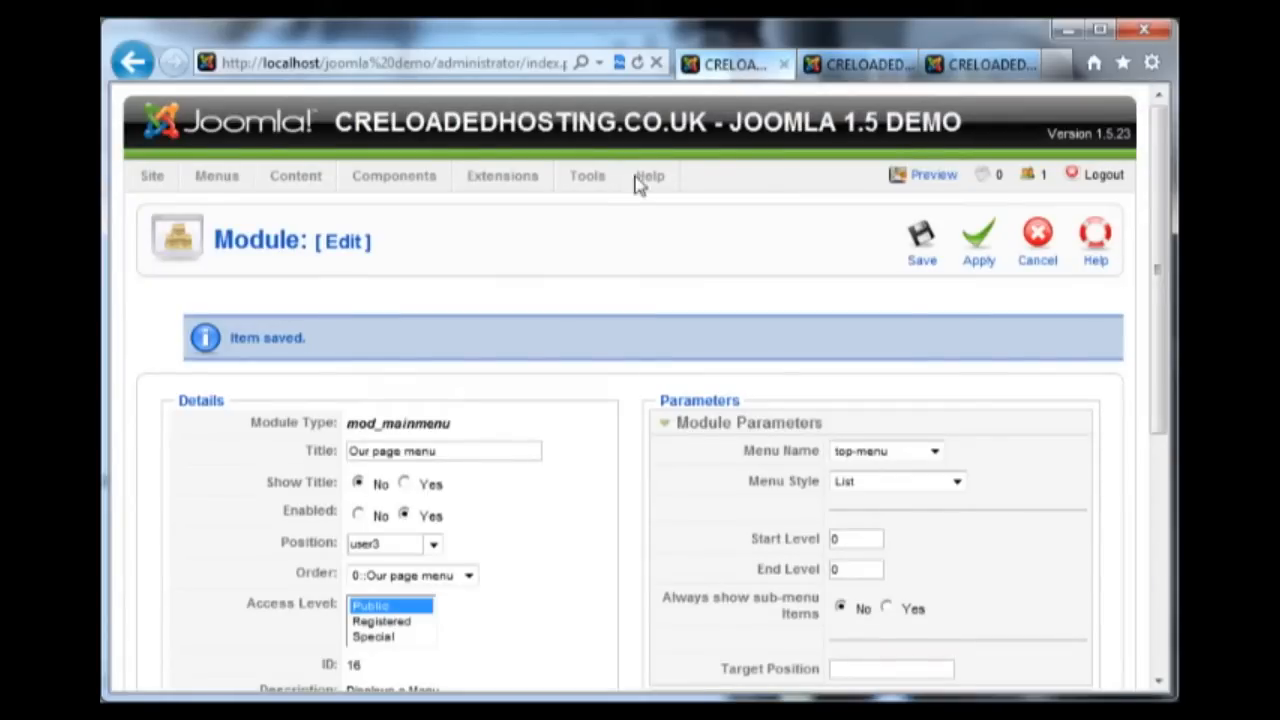
- Close the module editor and open the items of the Top Menu
left_click(1038, 245)
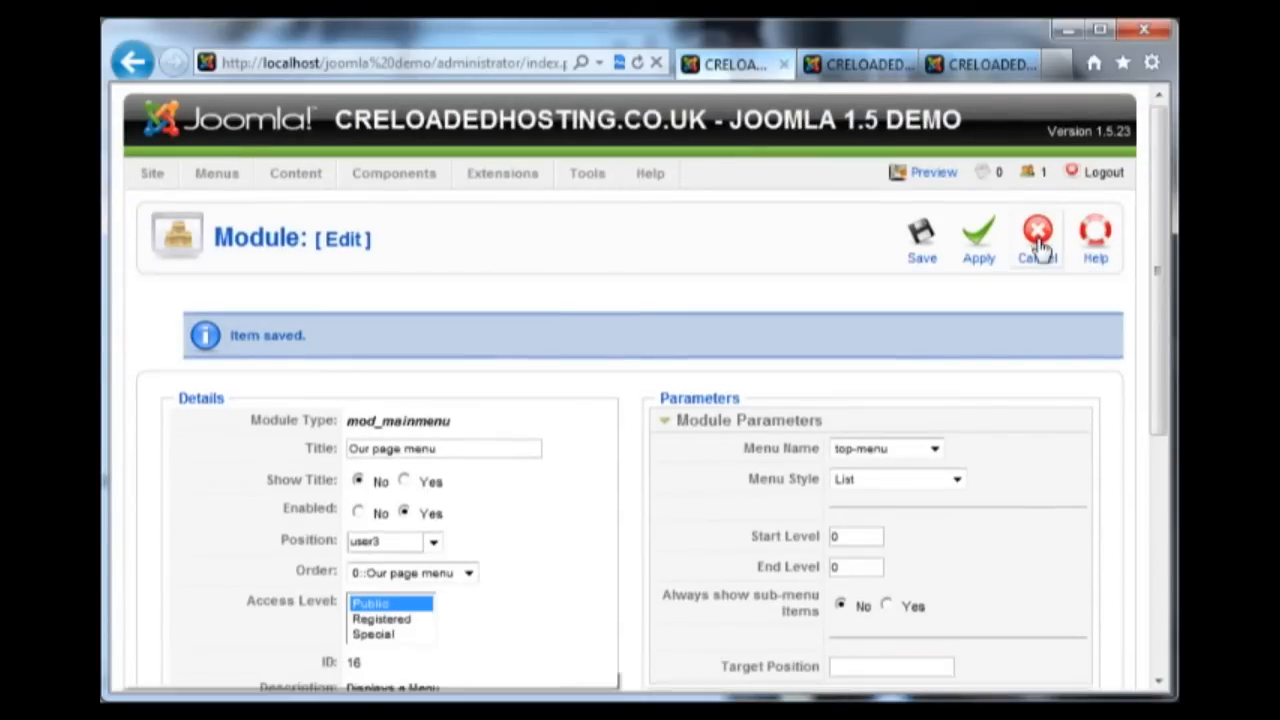
mouse_move(217, 178)
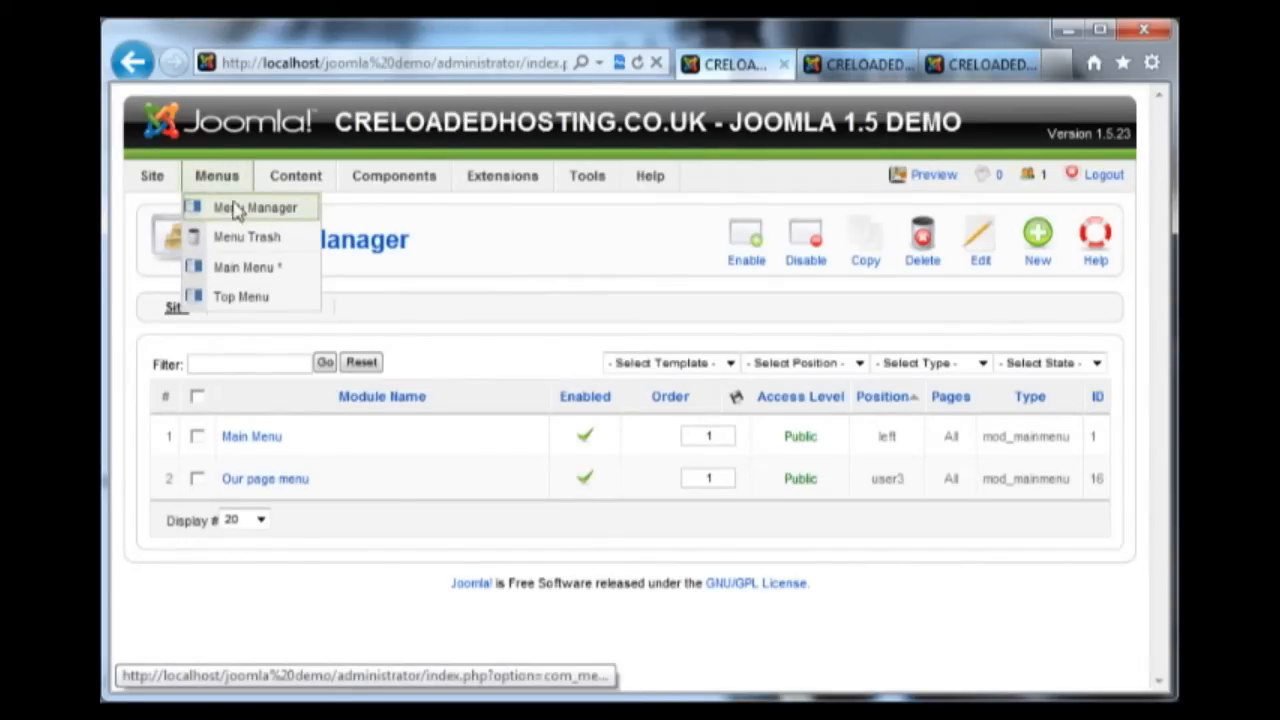
left_click(254, 305)
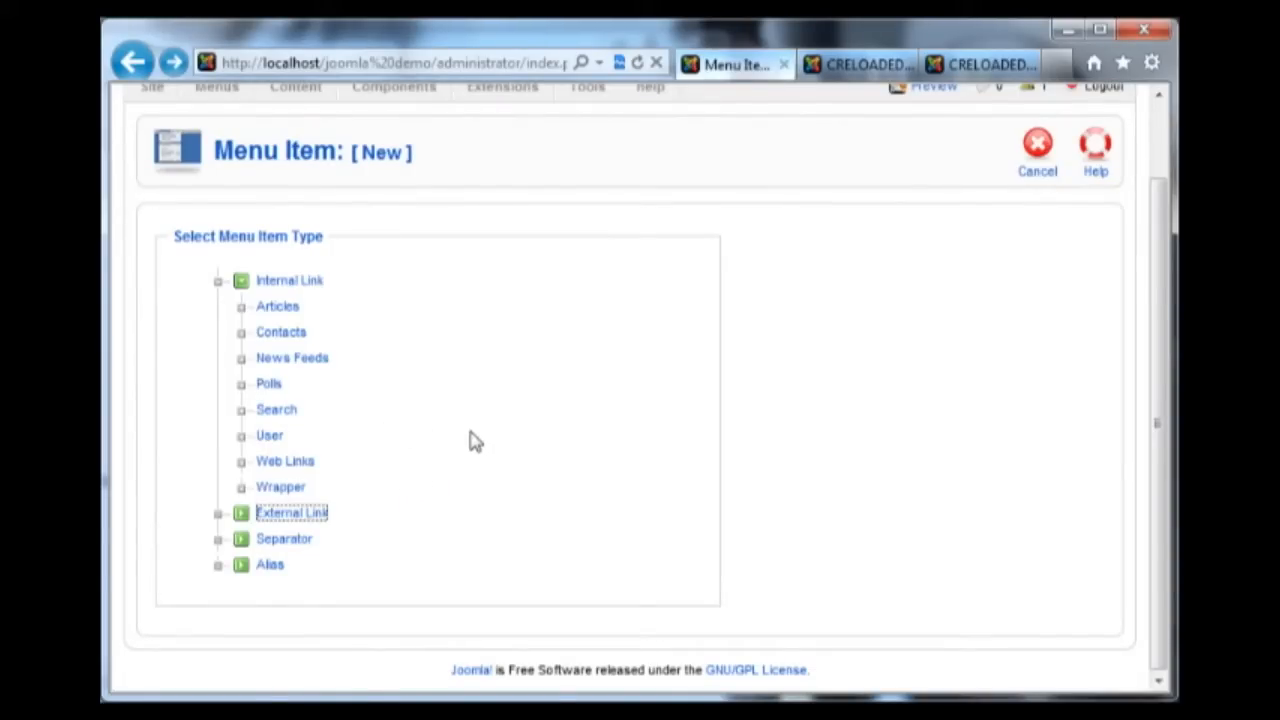
- Choose External Link as the type of the new menu item
scroll(475, 442, "up", 2)
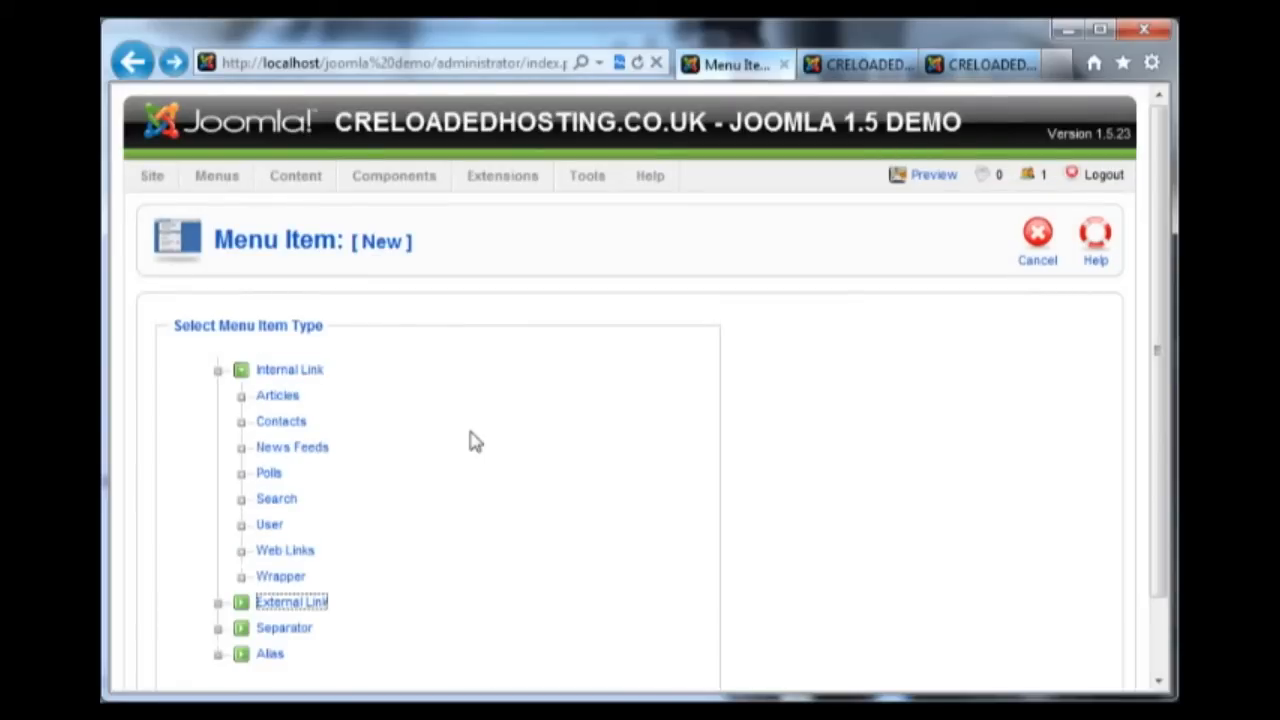
scroll(472, 440, "down", 2)
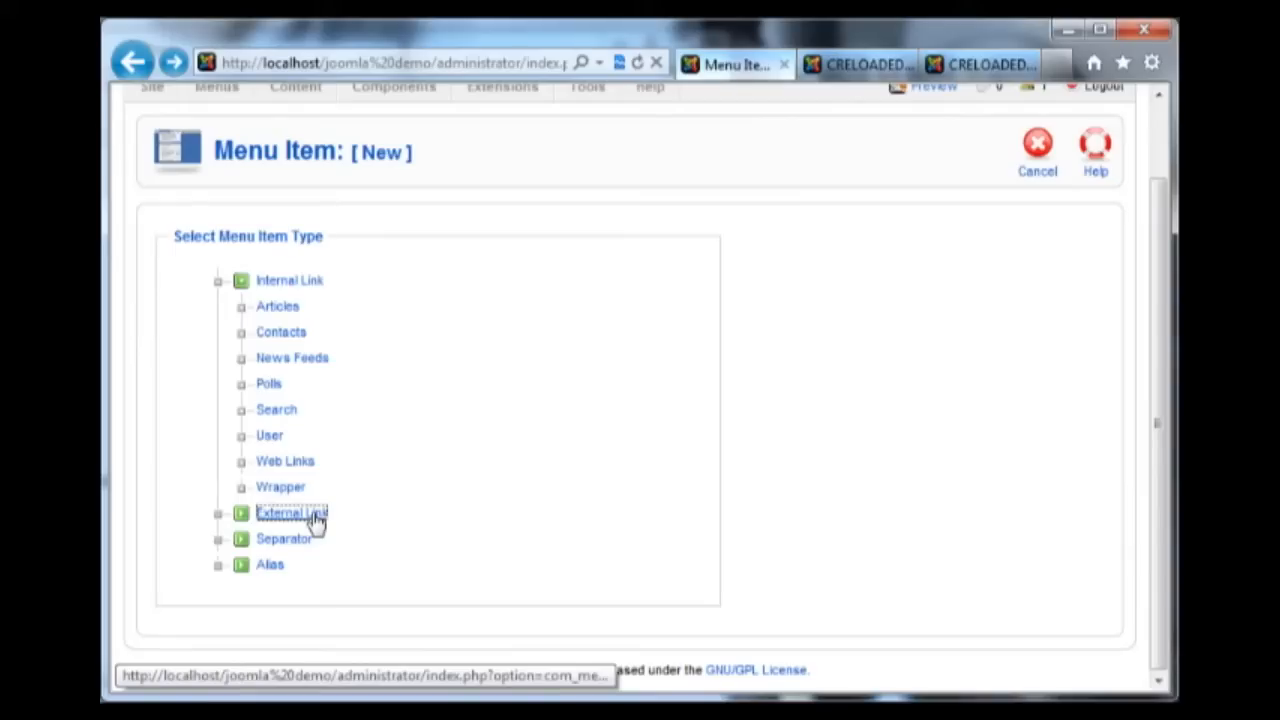
left_click(318, 522)
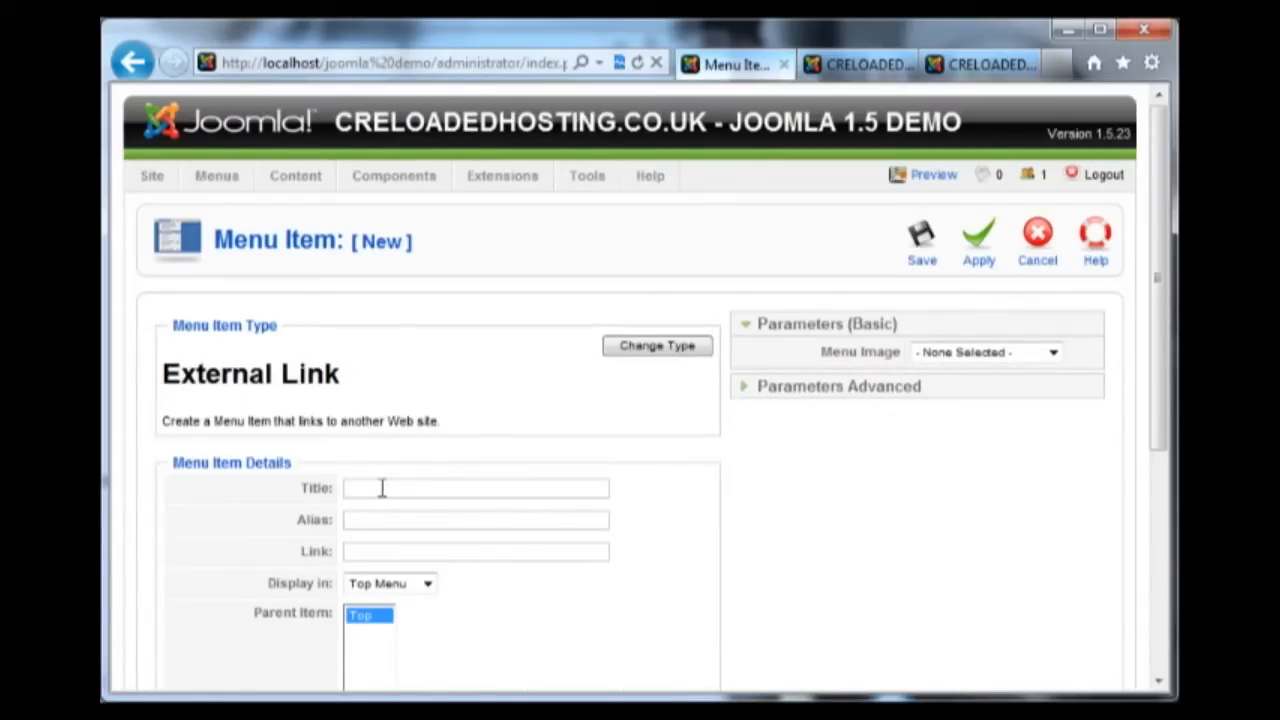
- Title the external link item "our page", set its link to #, display it in Top Menu and save it
type("our page")
scroll(514, 600, "down", 3)
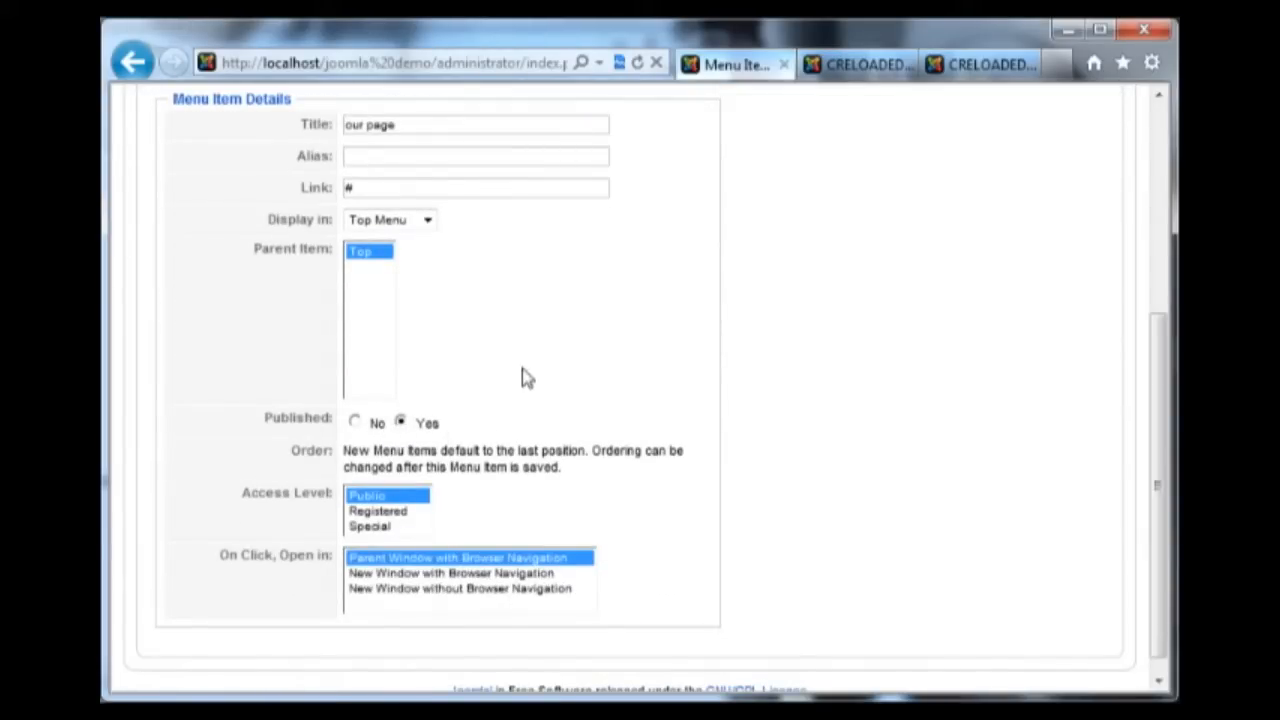
left_click(428, 221)
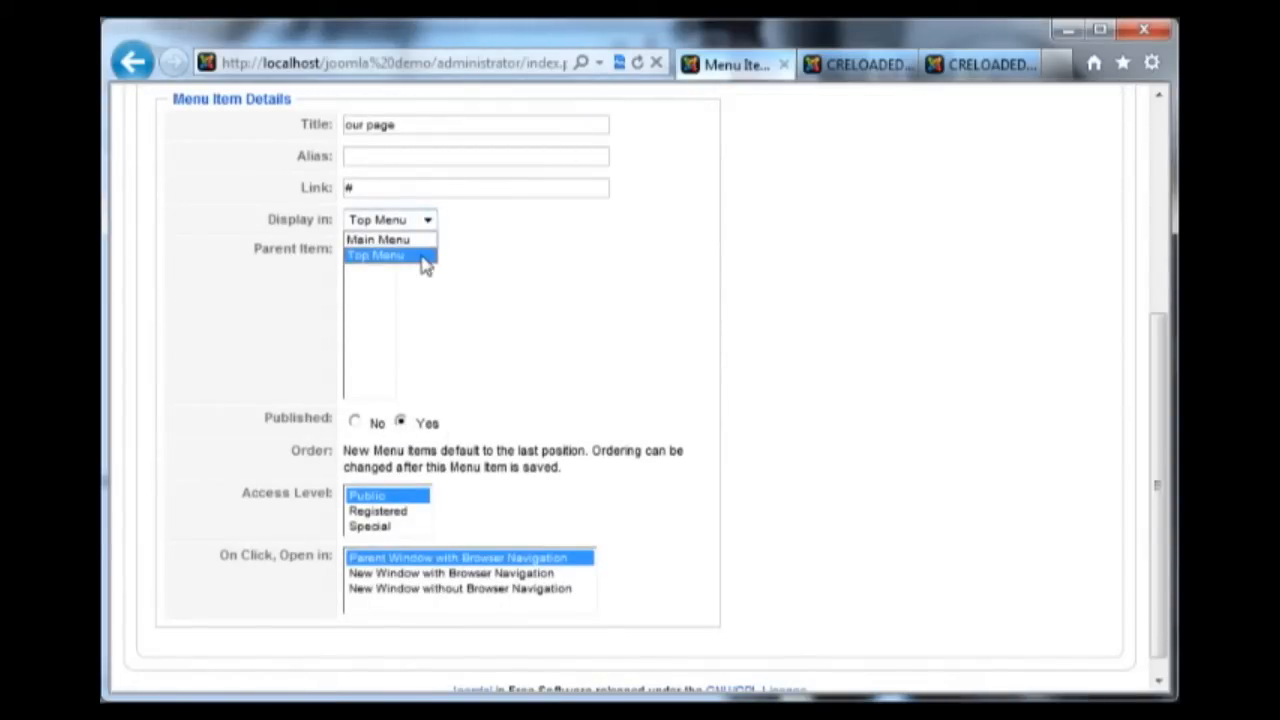
left_click(421, 257)
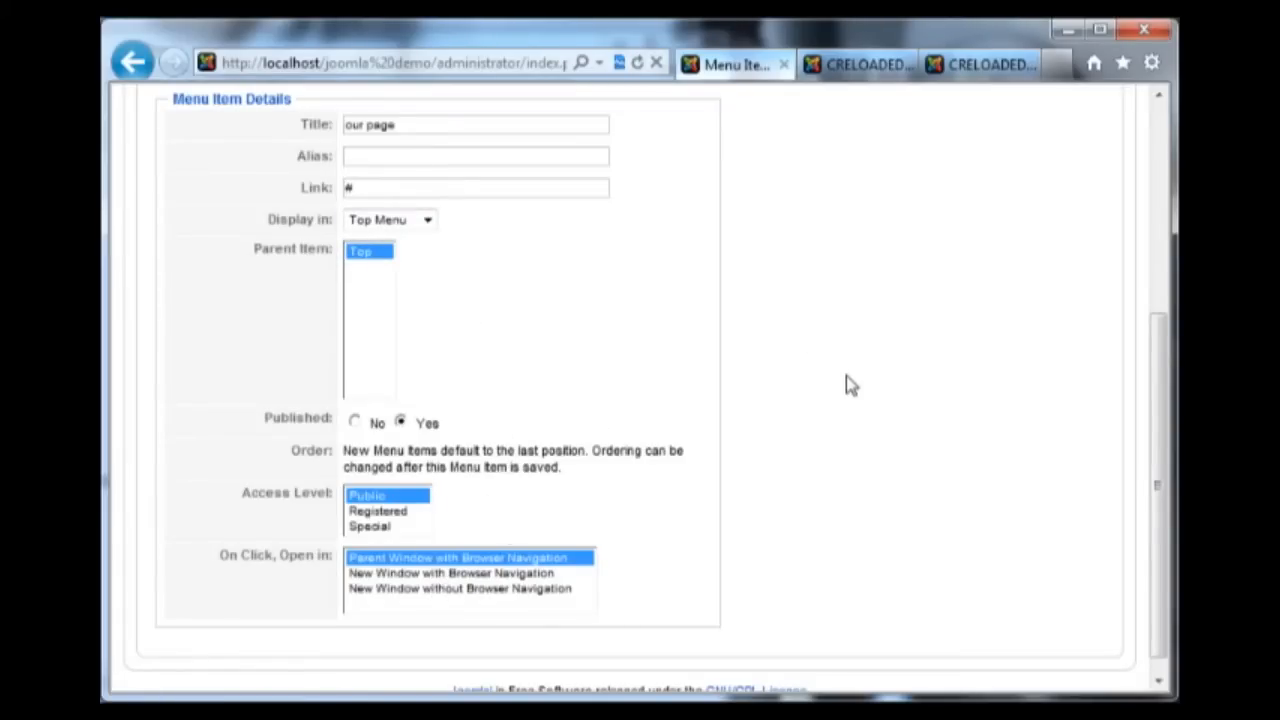
scroll(846, 376, "up", 4)
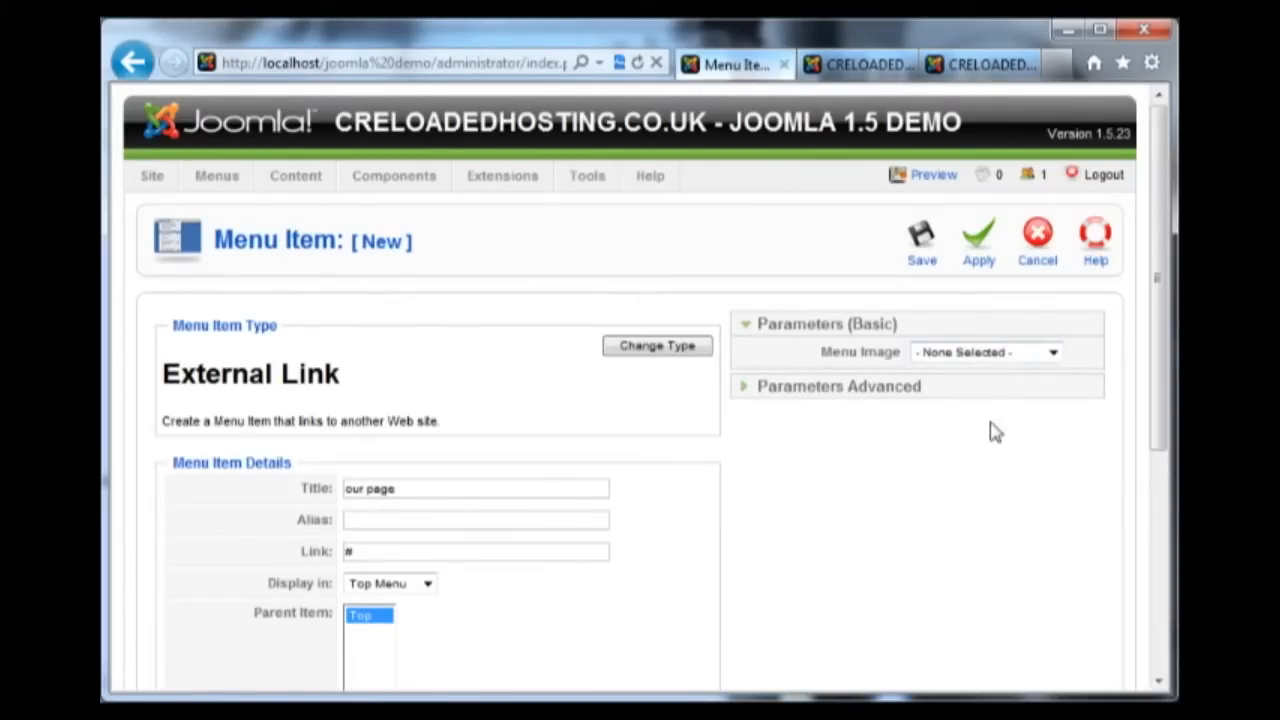
left_click(921, 257)
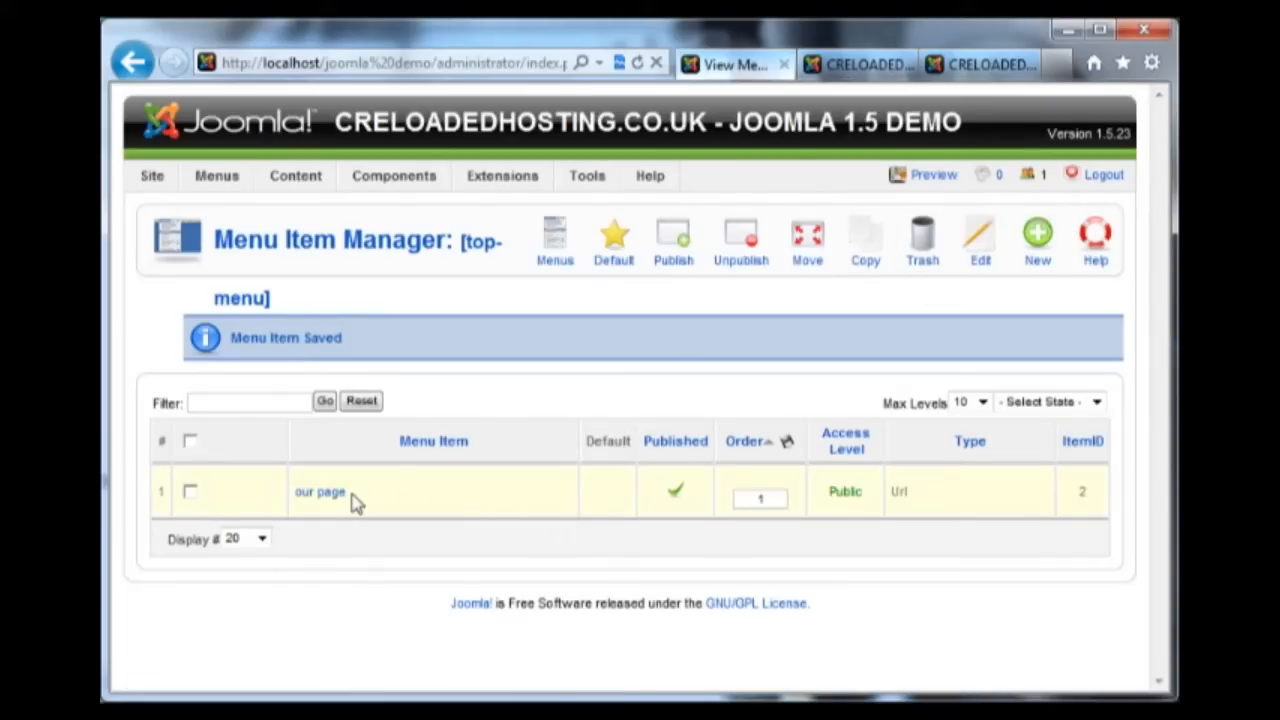
- Reload the live front page to check for the top menu, then return to the administrator page
left_click(845, 66)
left_click(637, 63)
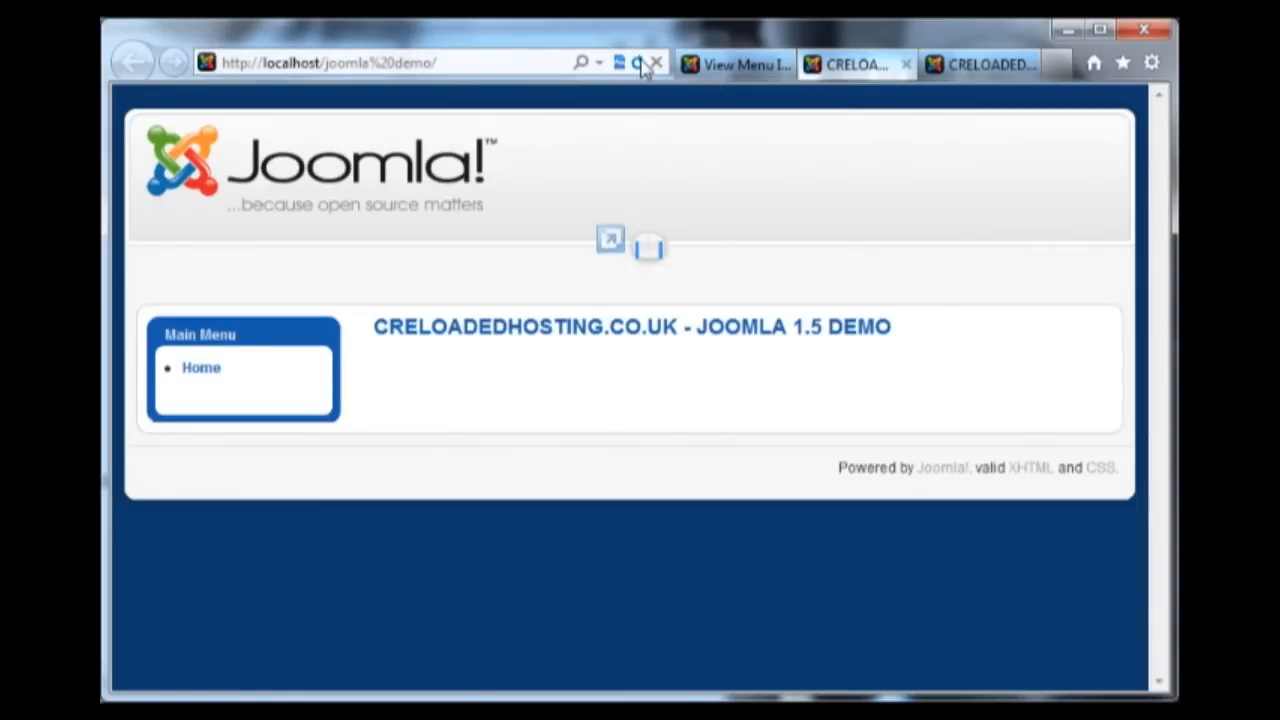
left_click(724, 66)
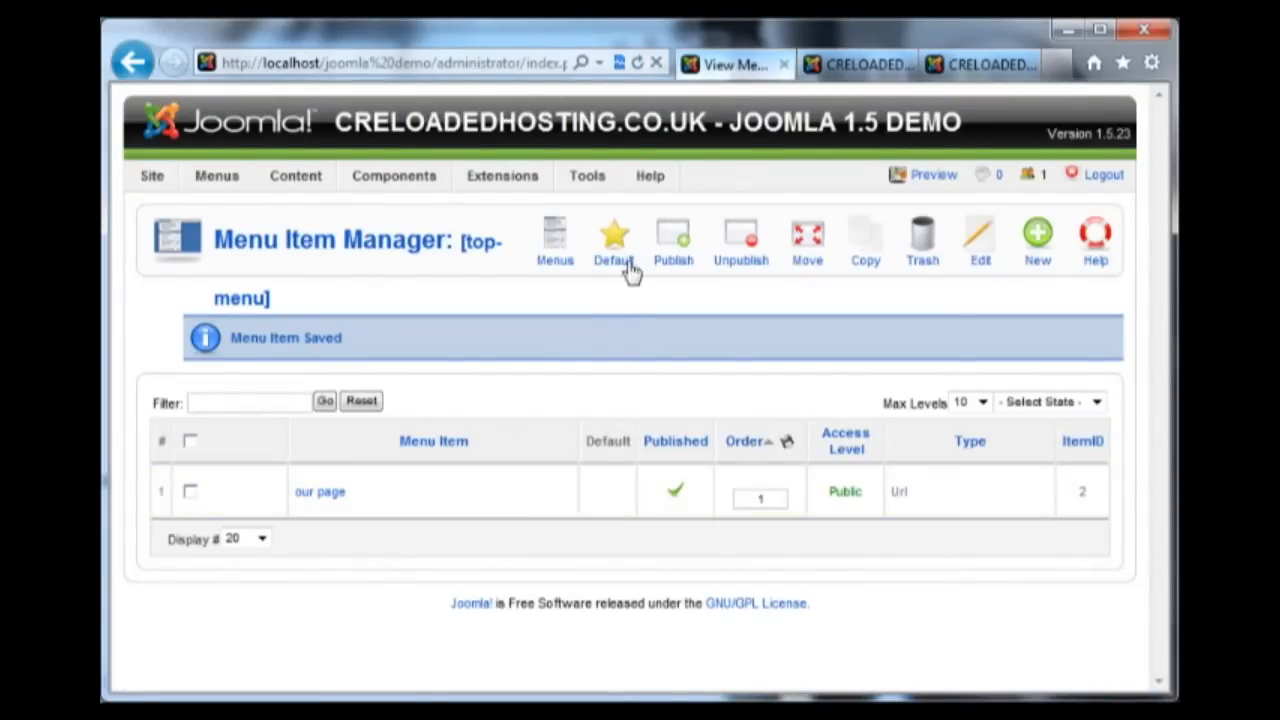
- Create a new Menu module in the Module Manager and title it "Our page menu"
mouse_move(545, 175)
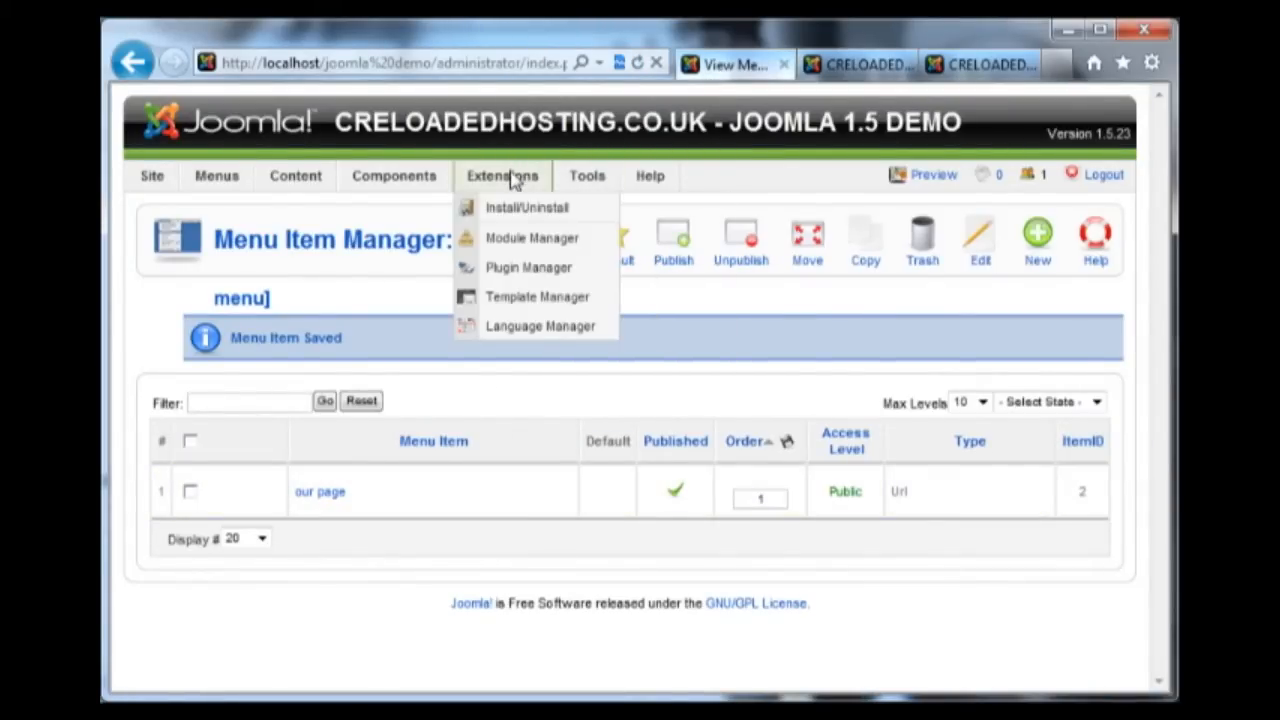
left_click(566, 240)
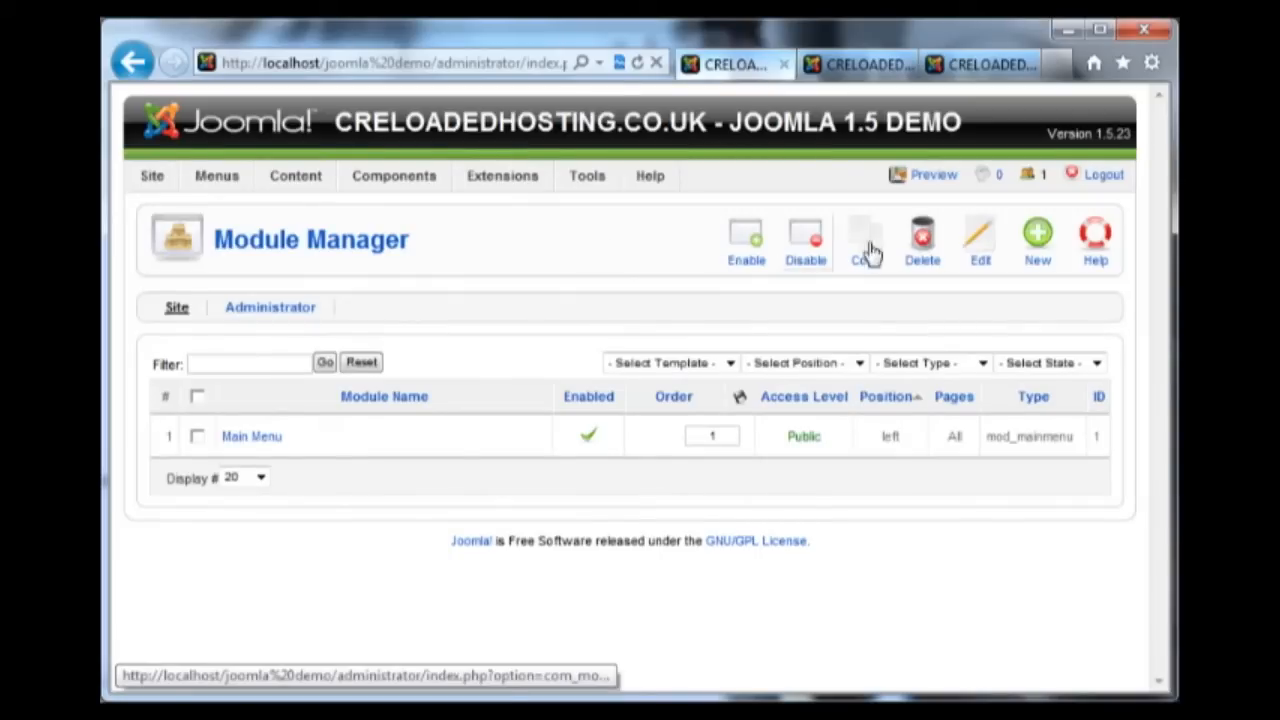
left_click(1037, 250)
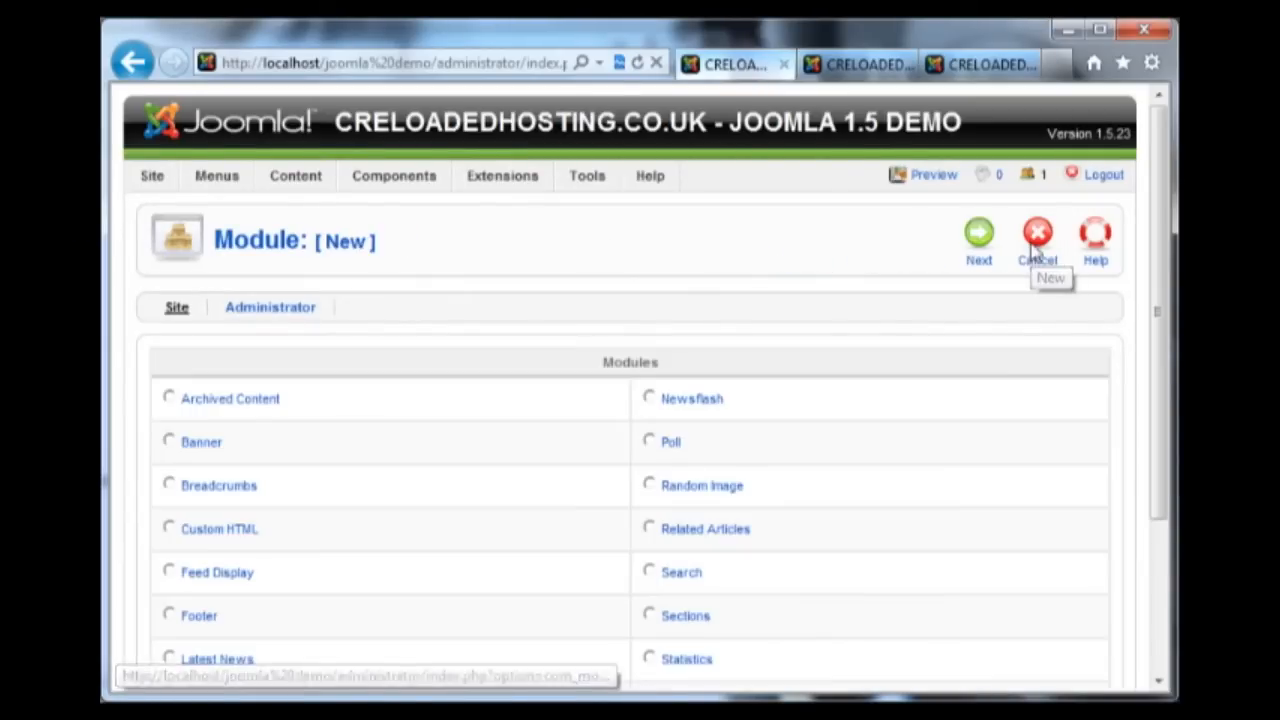
scroll(423, 466, "down", 3)
left_click(205, 530)
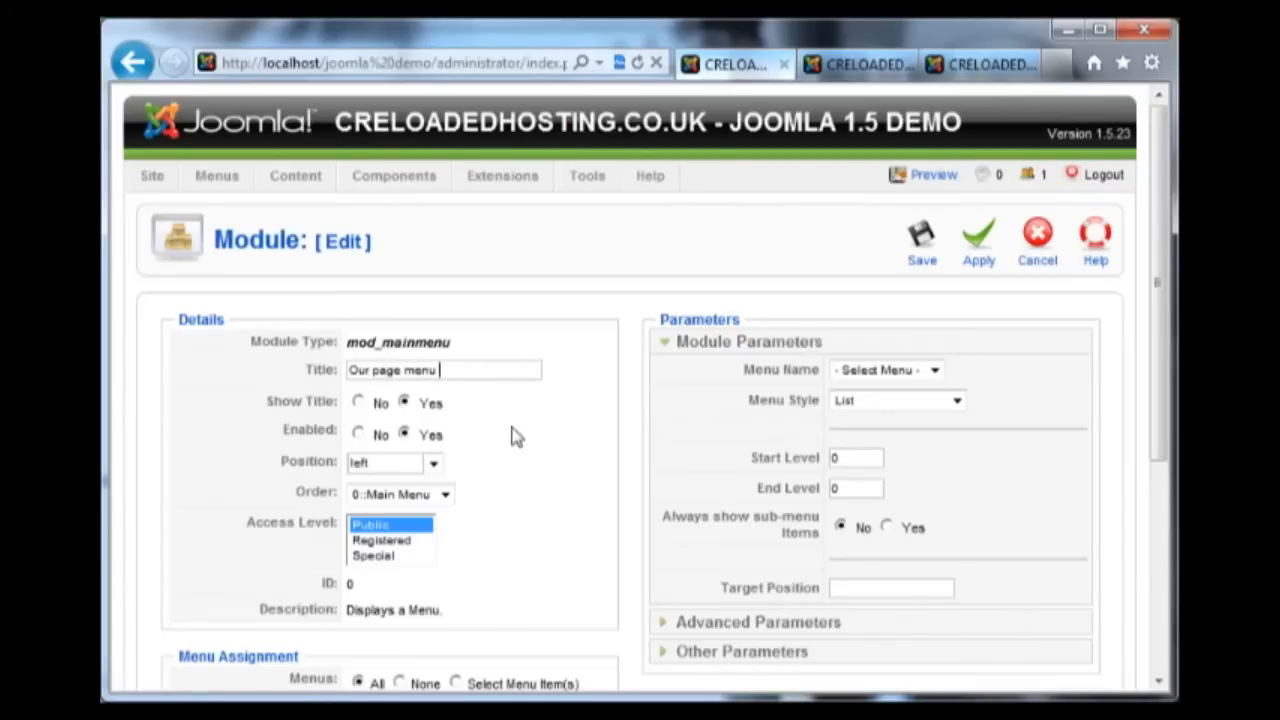
- Hide the title of the "Our page menu" module and set its position to user3
scroll(505, 448, "down", 2)
left_click(360, 310)
scroll(505, 370, "down", 2)
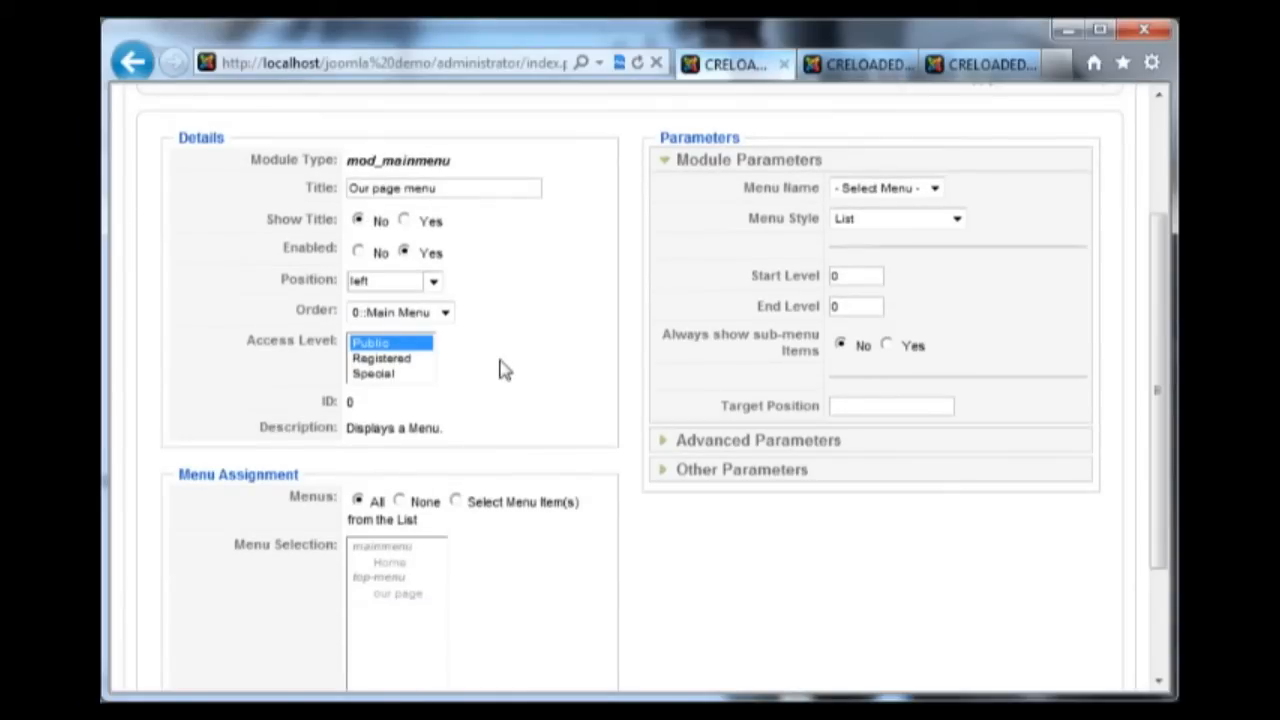
left_click(433, 282)
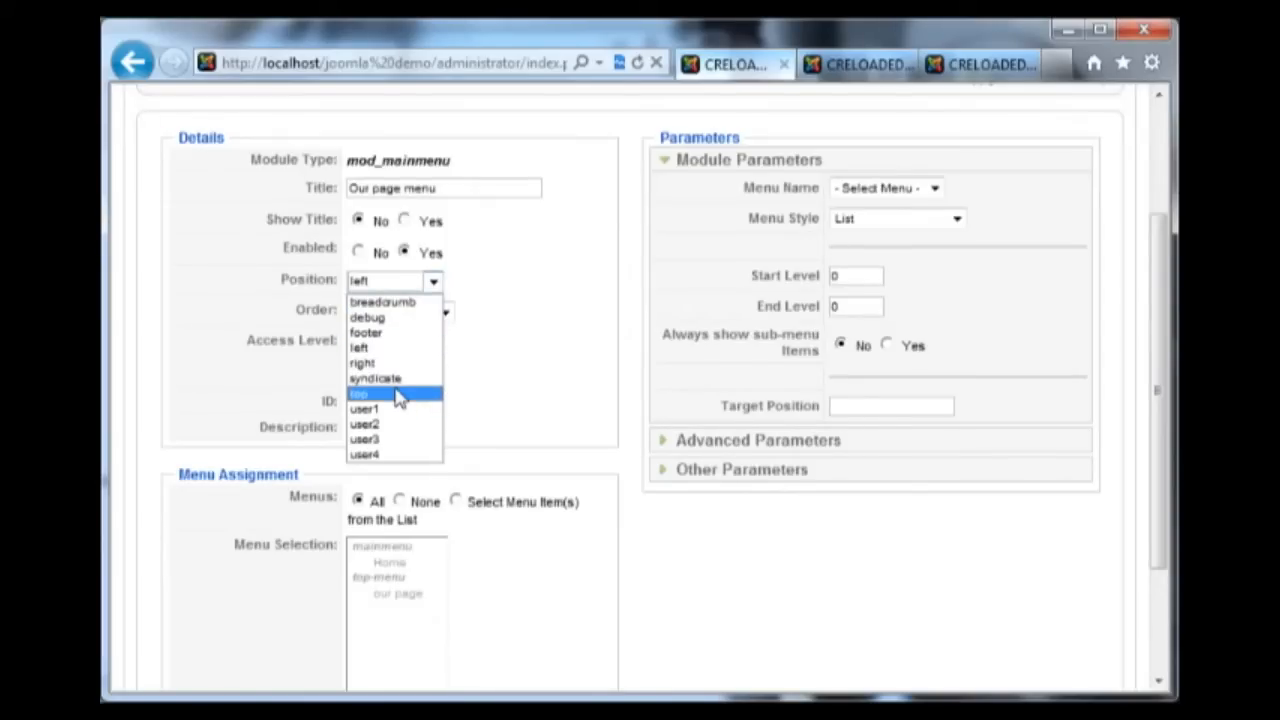
left_click(395, 438)
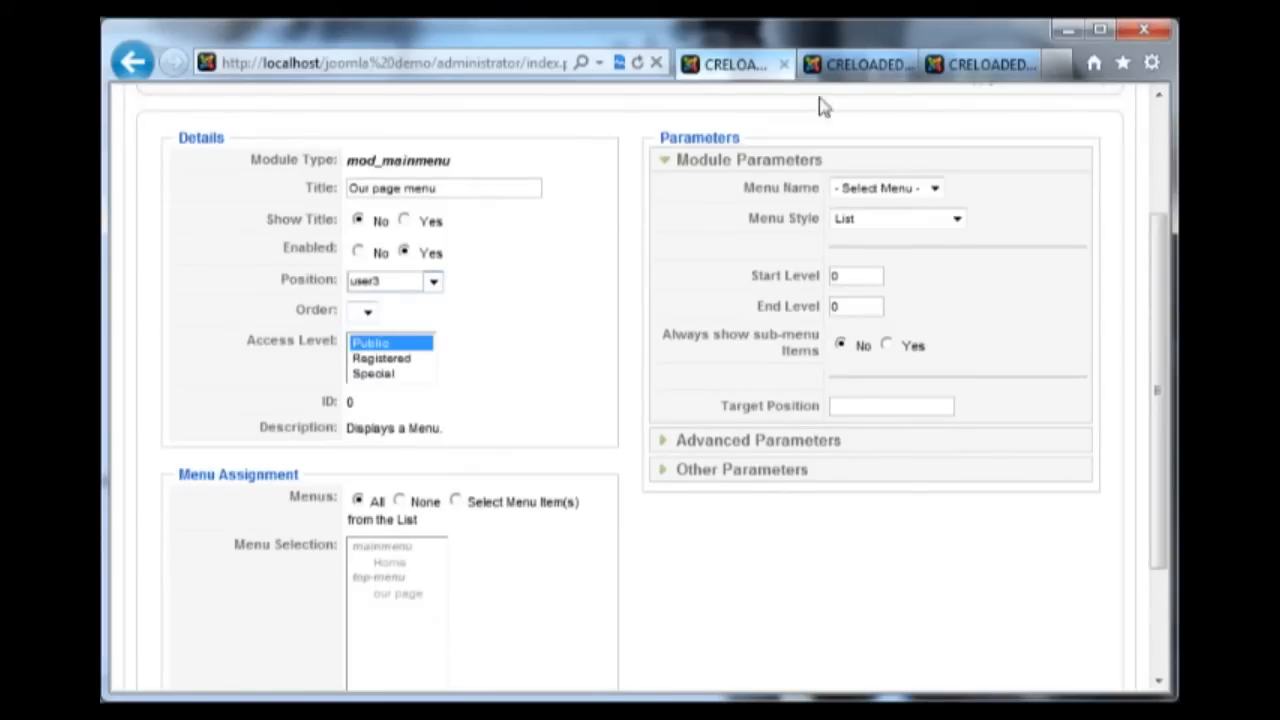
- Check where user3 sits in the template position preview, then return to the module's edit page
left_click(846, 66)
left_click(988, 72)
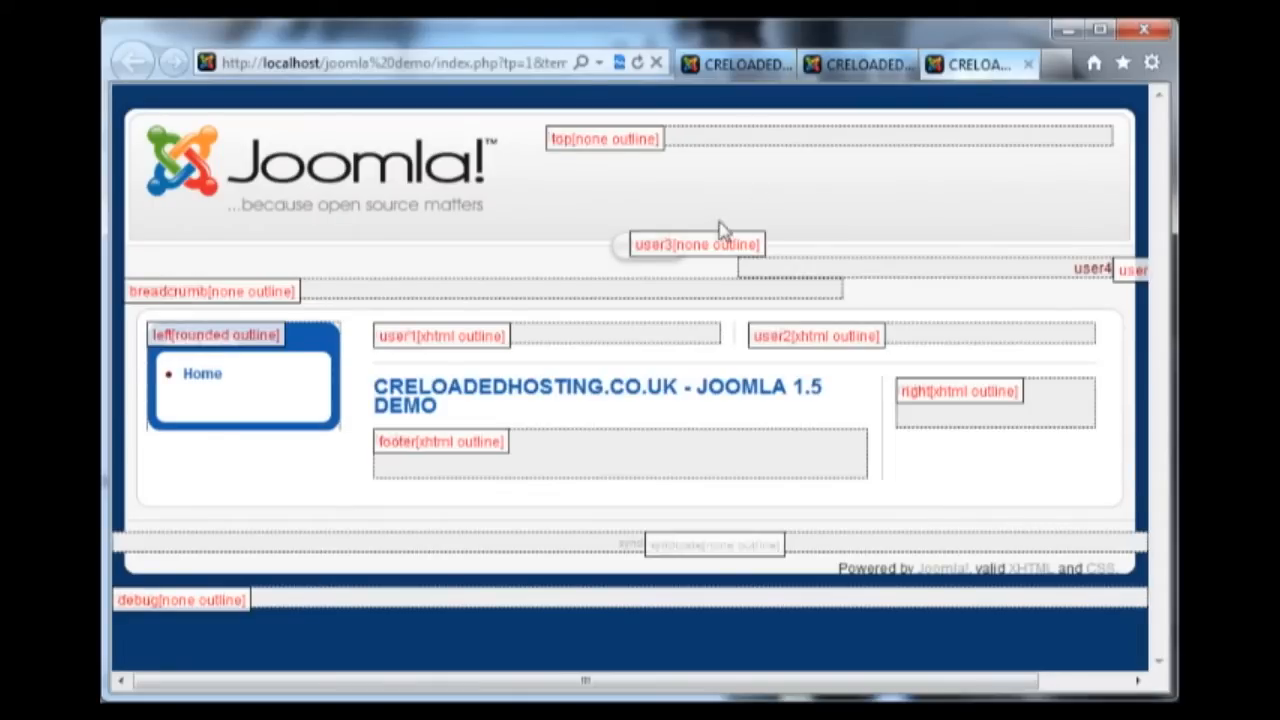
left_click(722, 66)
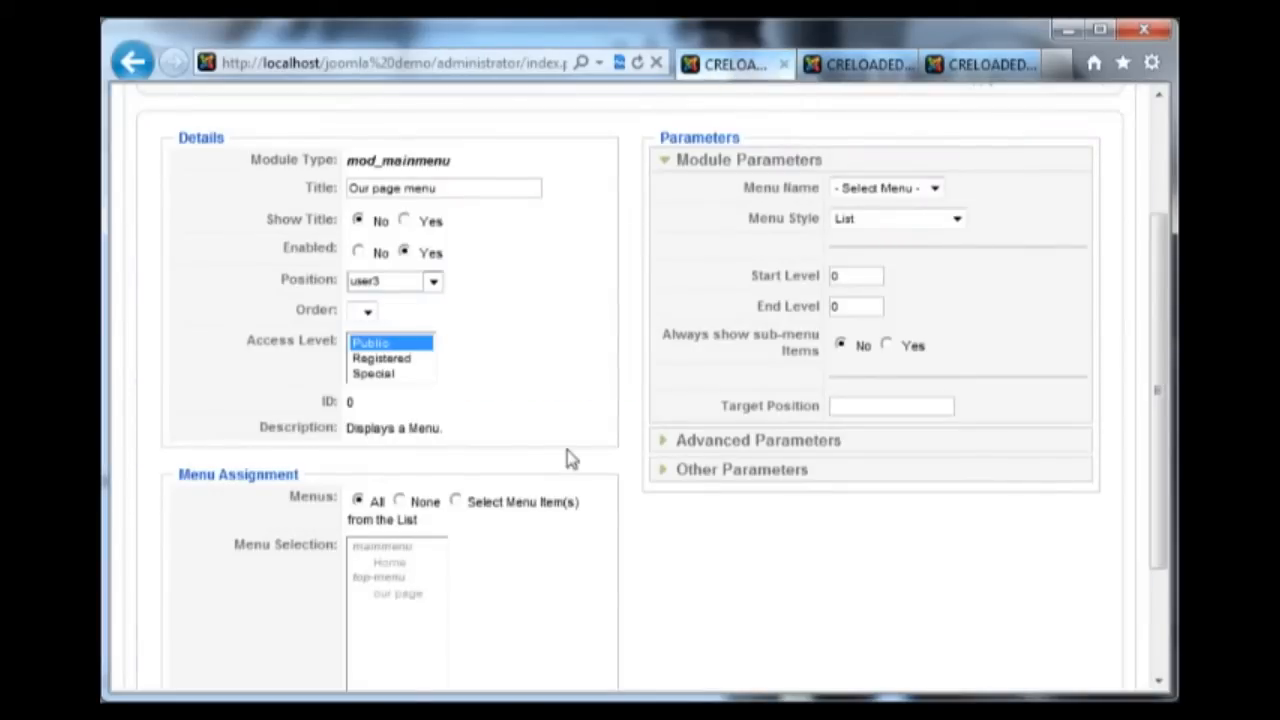
- Set the module's menu name to top-menu and apply the changes
left_click(366, 311)
left_click(366, 311)
left_click(930, 188)
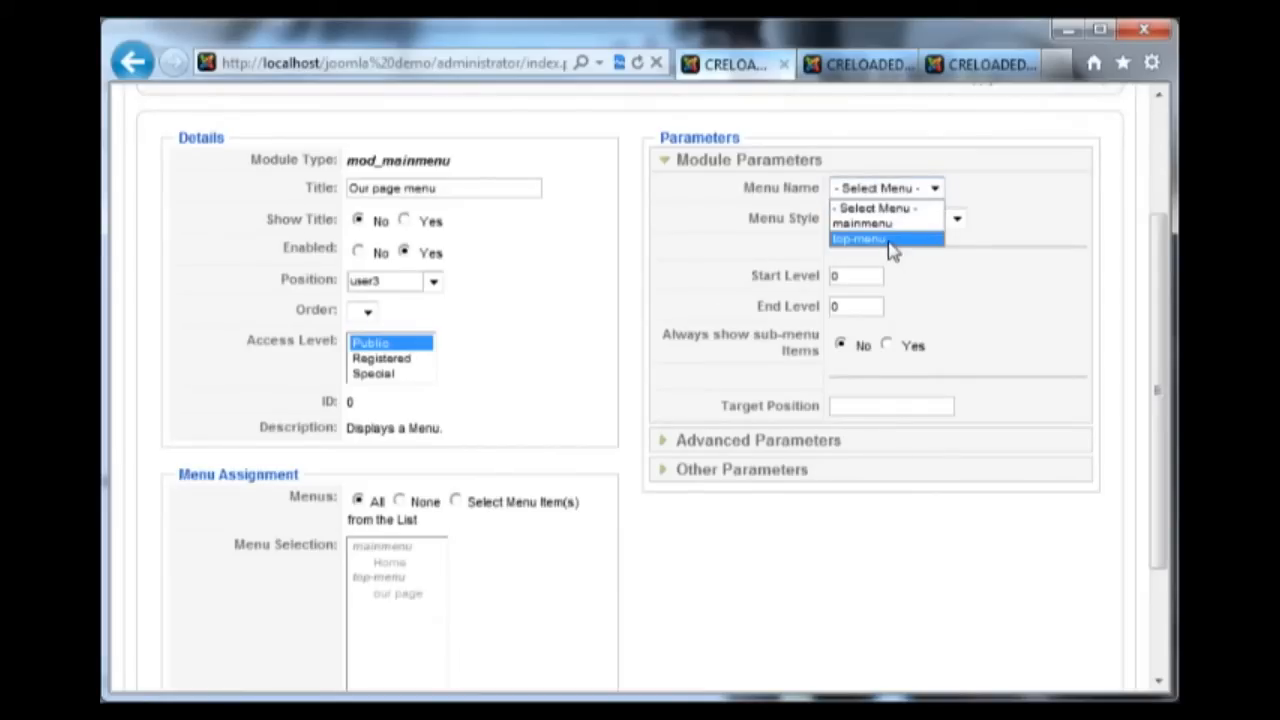
left_click(880, 240)
scroll(960, 310, "down", 3)
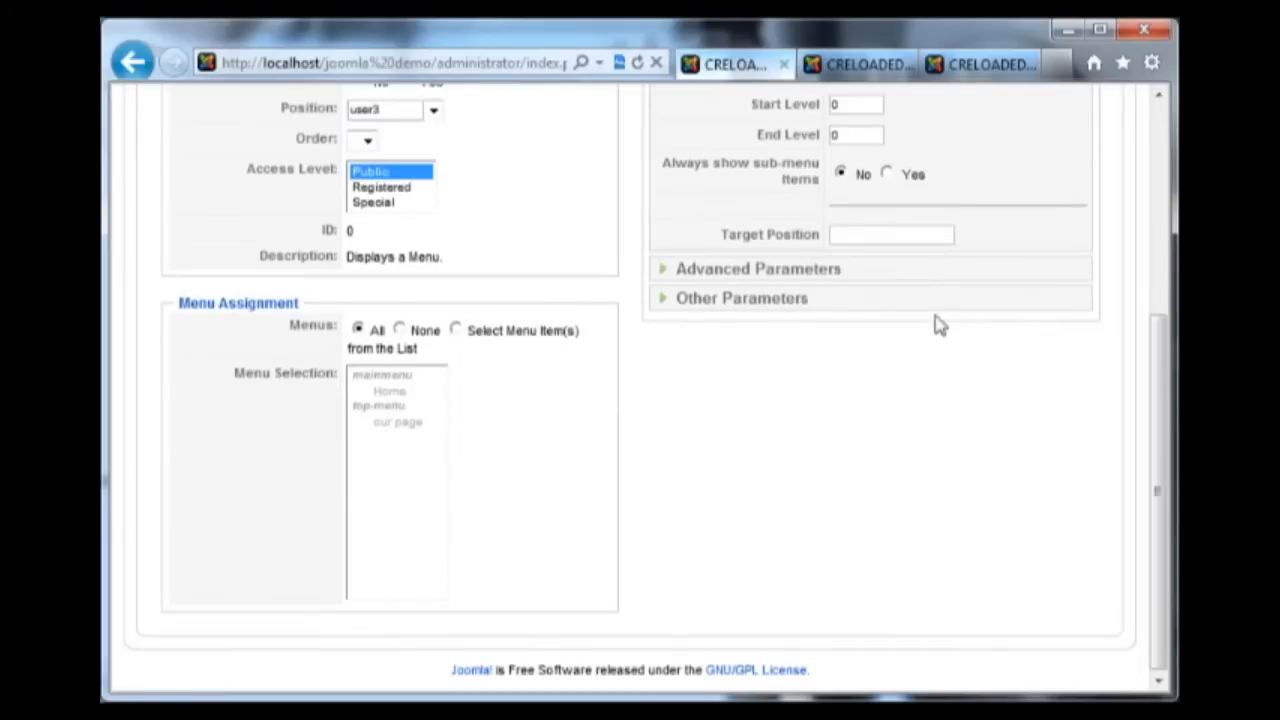
scroll(501, 433, "up", 4)
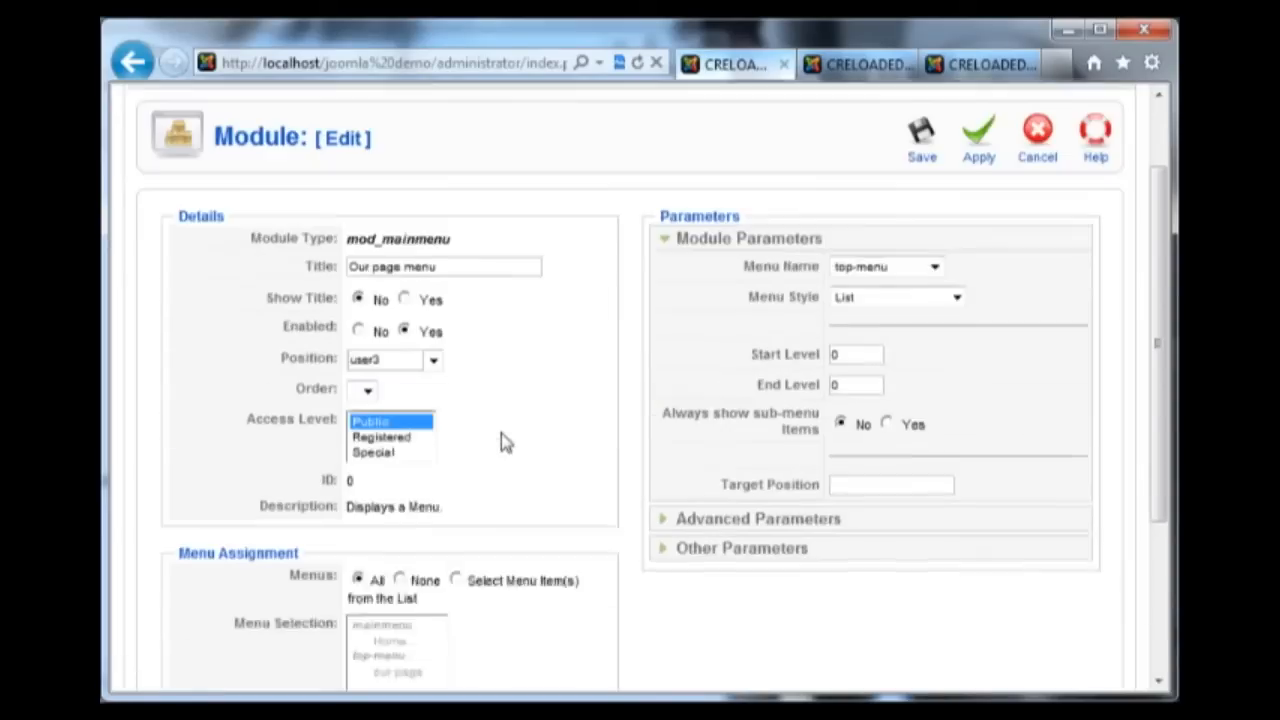
scroll(975, 195, "up", 1)
left_click(979, 238)
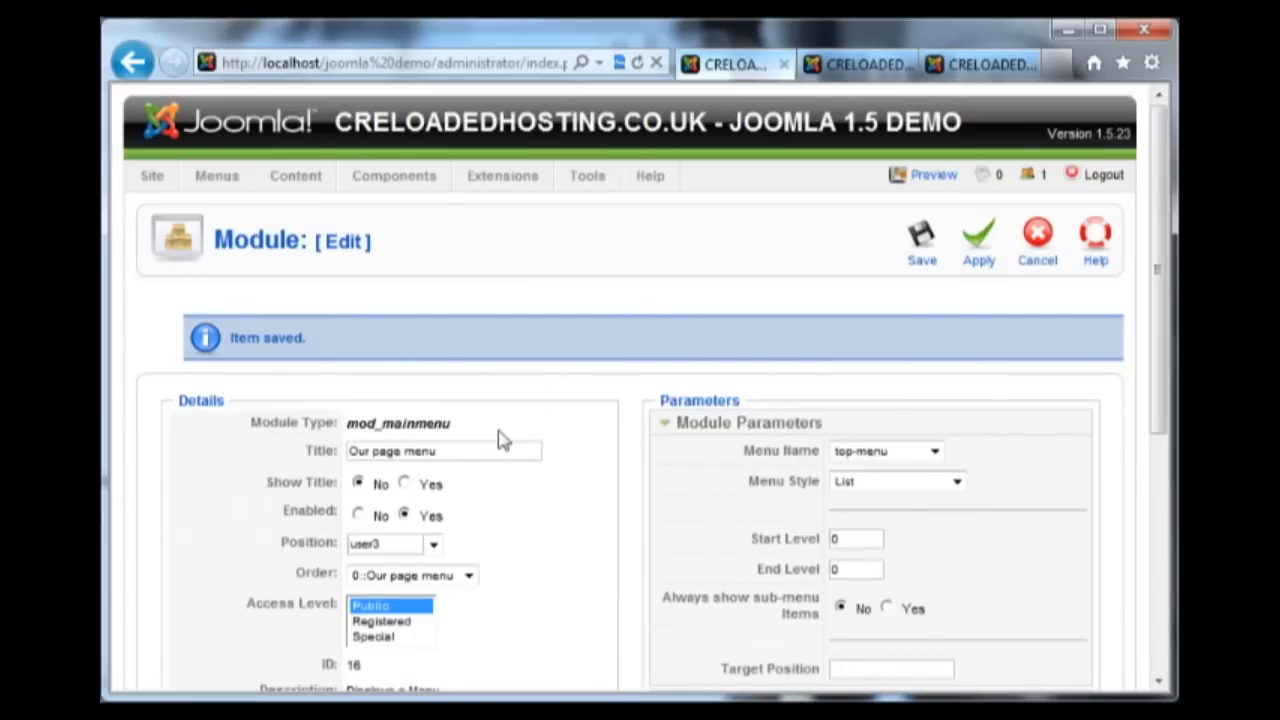
- Reload the live front page, test the "our page" link and its address, then return to the administrator page
left_click(846, 64)
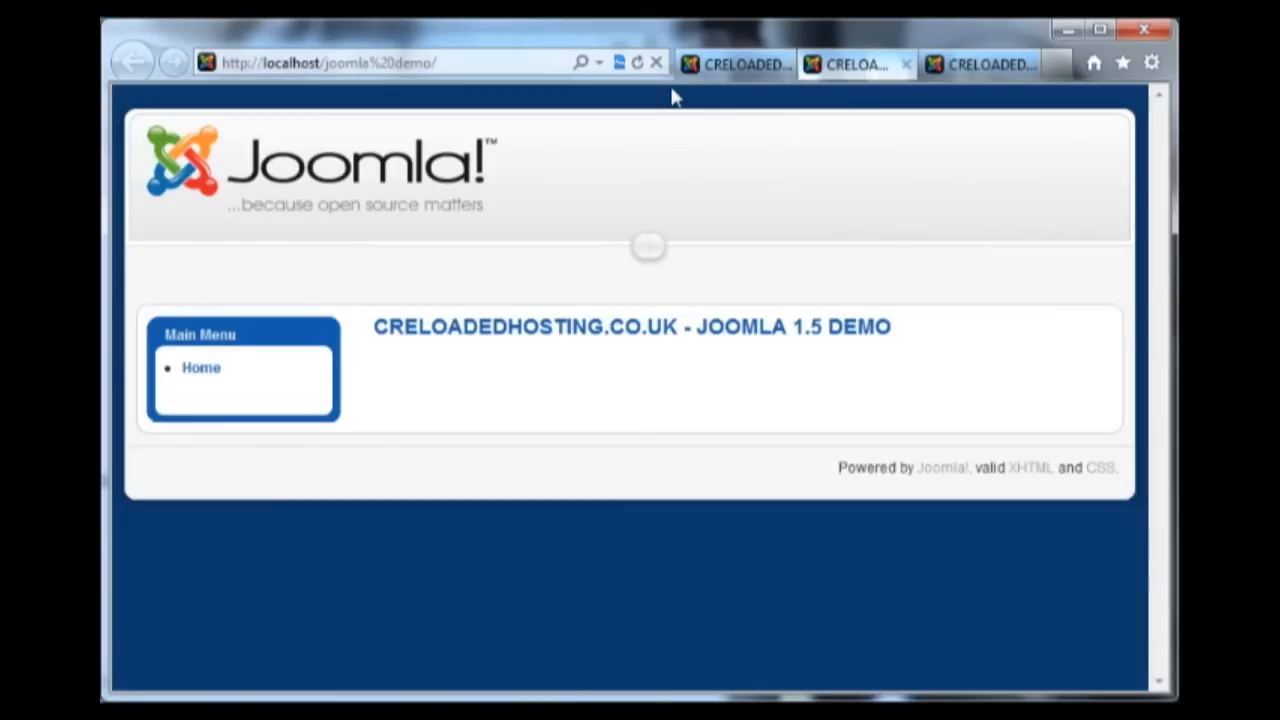
left_click(643, 64)
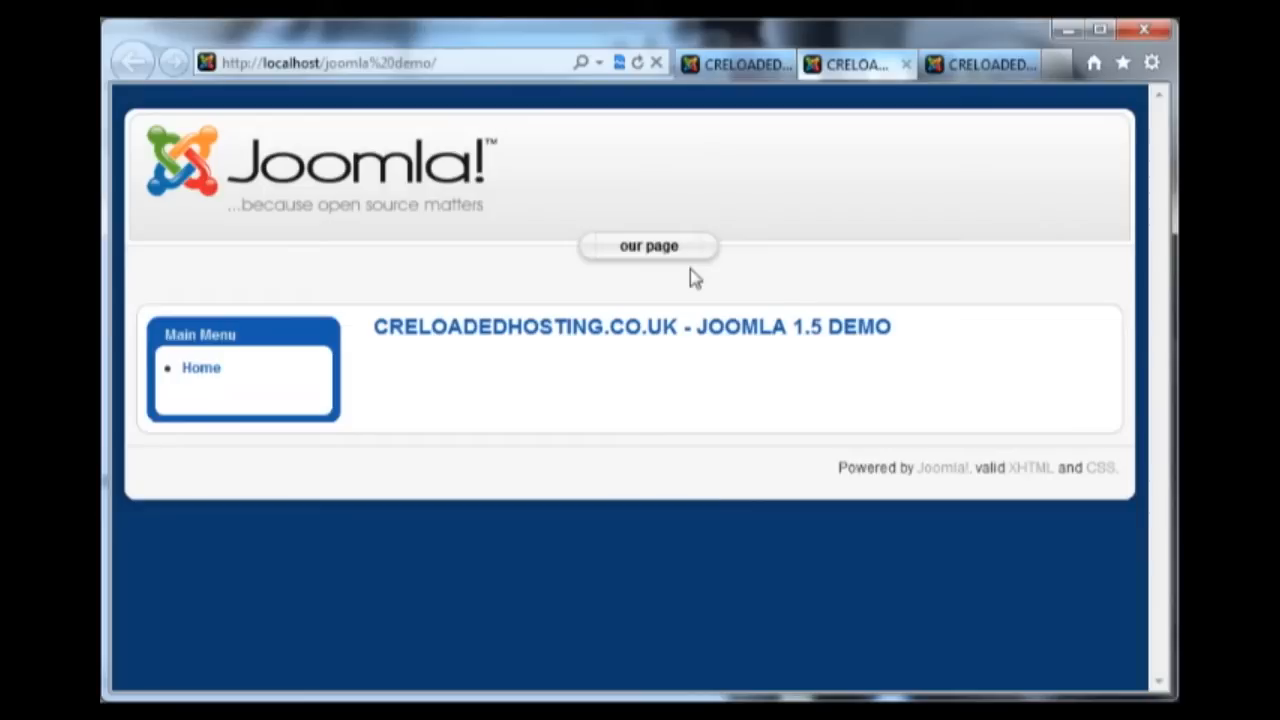
left_click(652, 258)
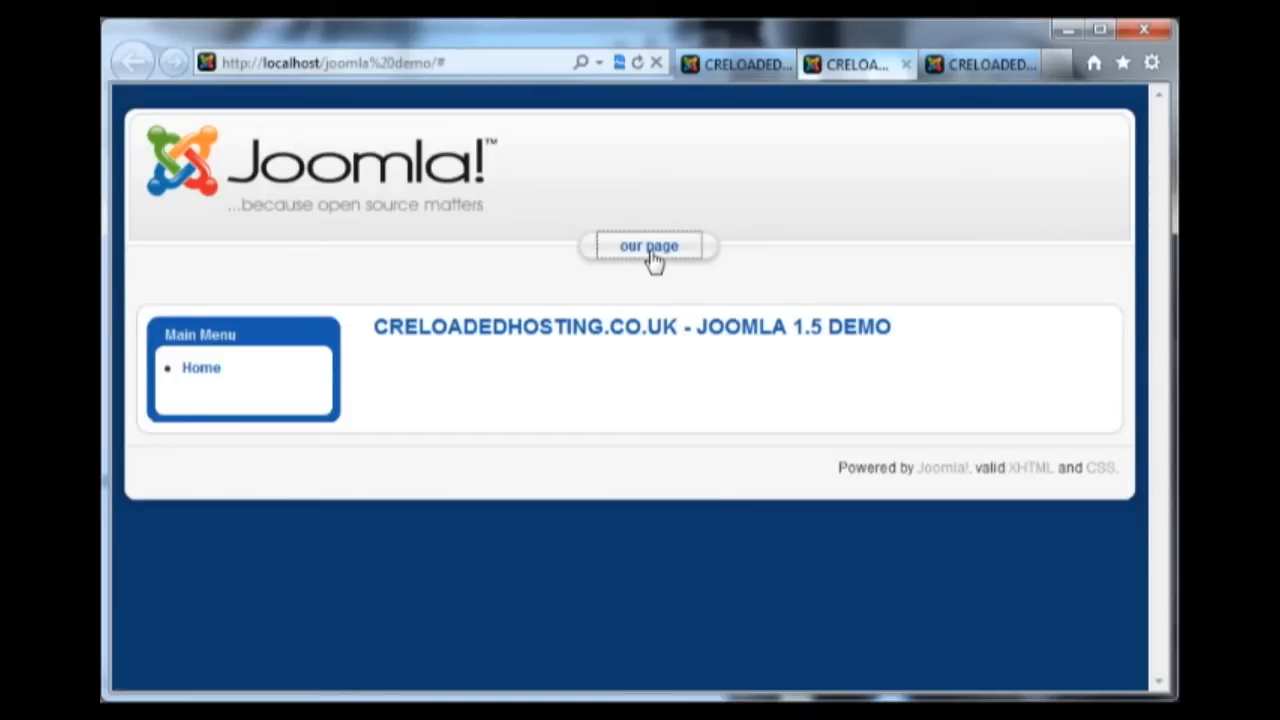
left_click(470, 61)
left_click(465, 63)
left_click(780, 242)
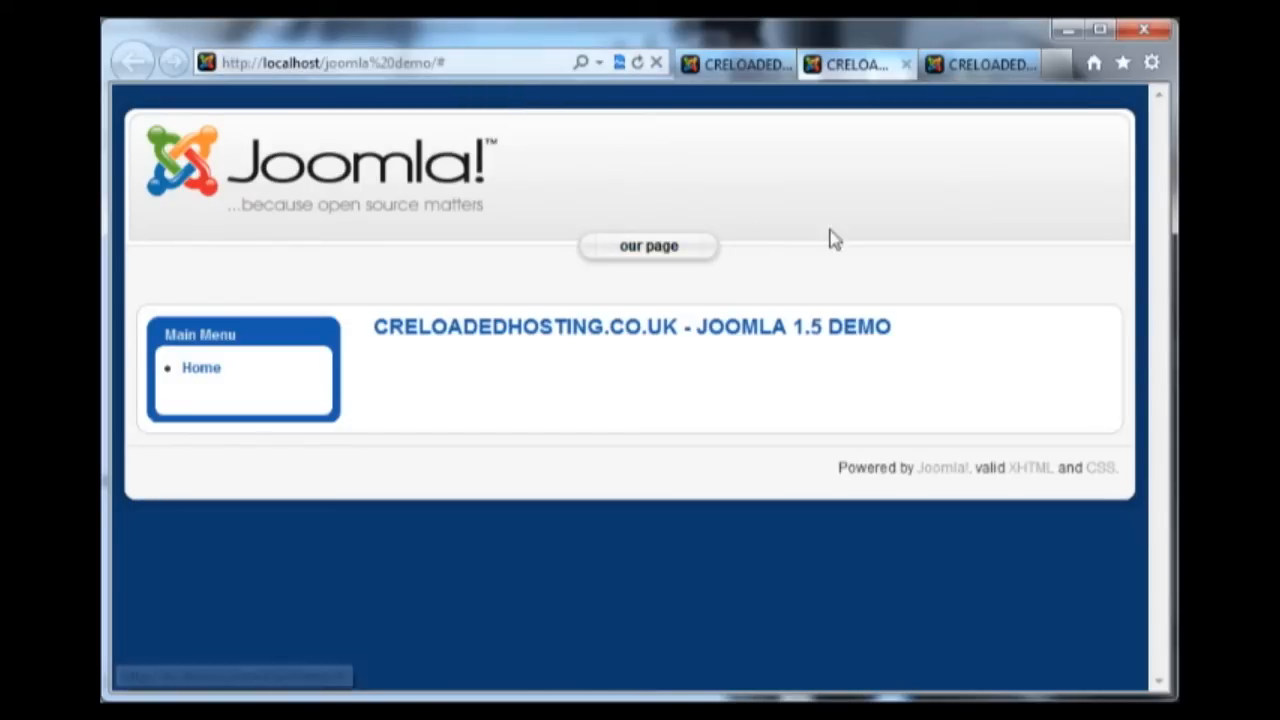
left_click(726, 72)
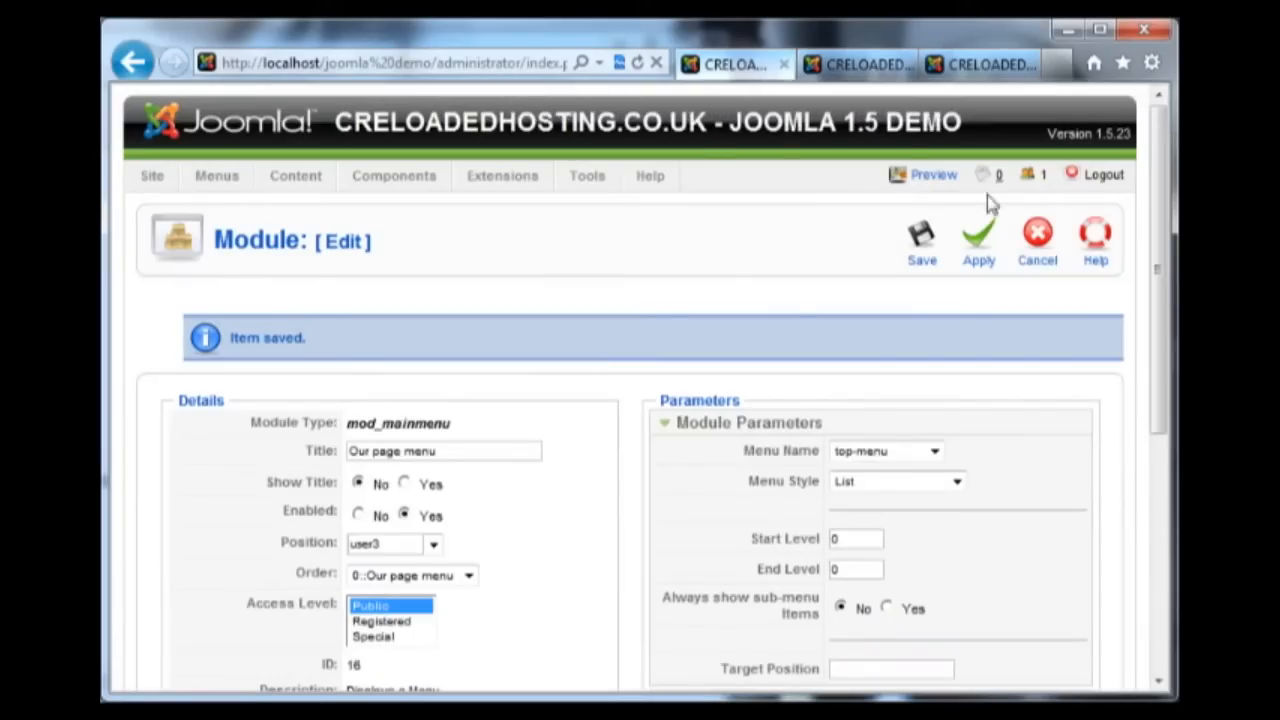
- Close the module without further changes and open the Top Menu's list of menu items
left_click(1040, 245)
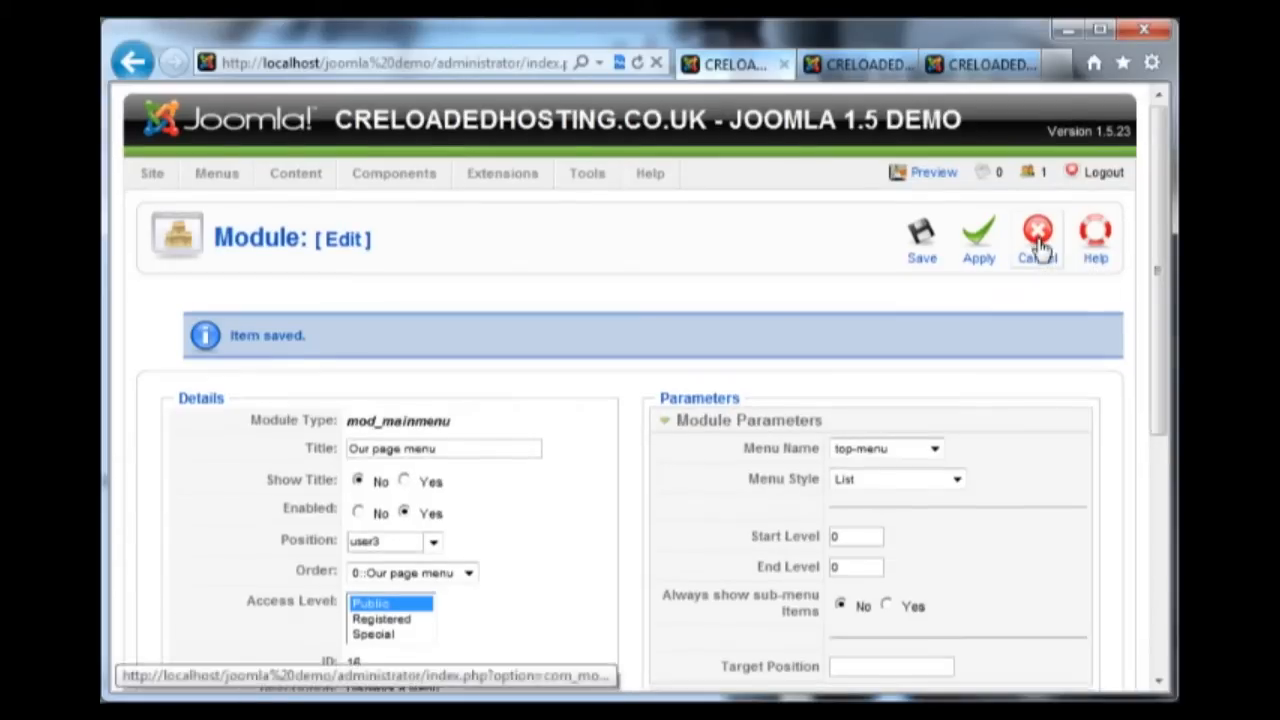
mouse_move(229, 193)
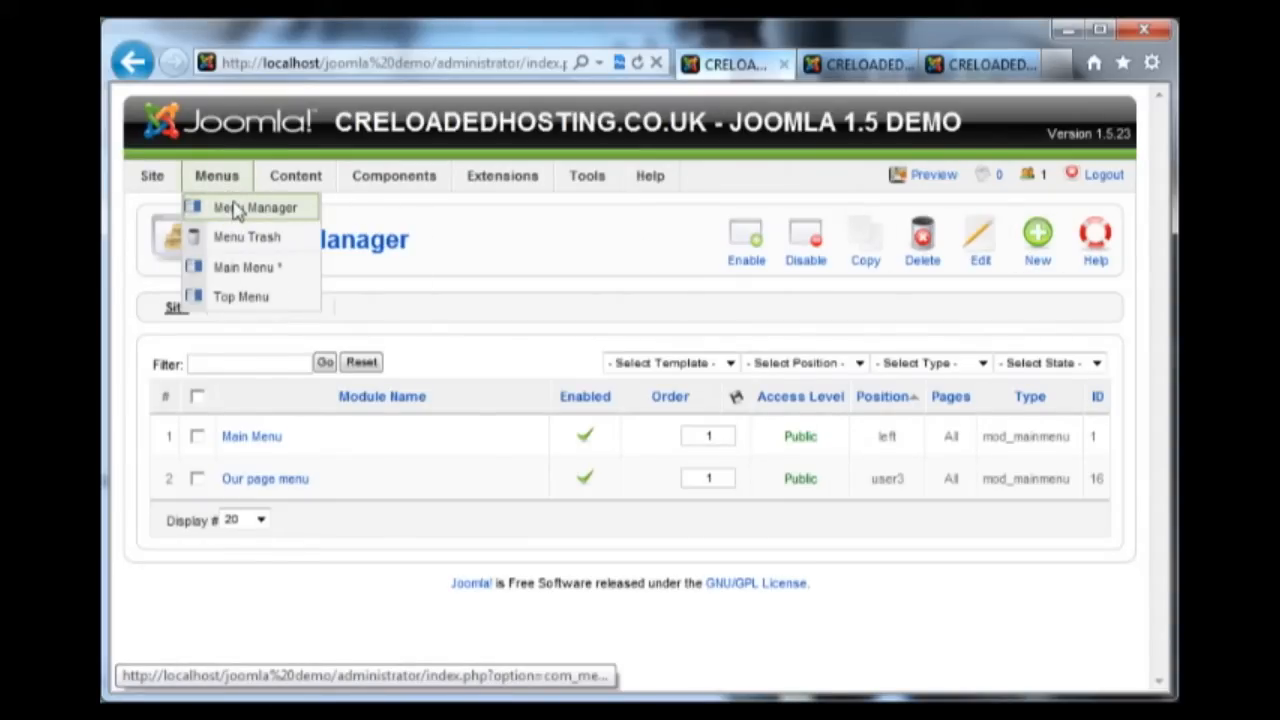
left_click(255, 296)
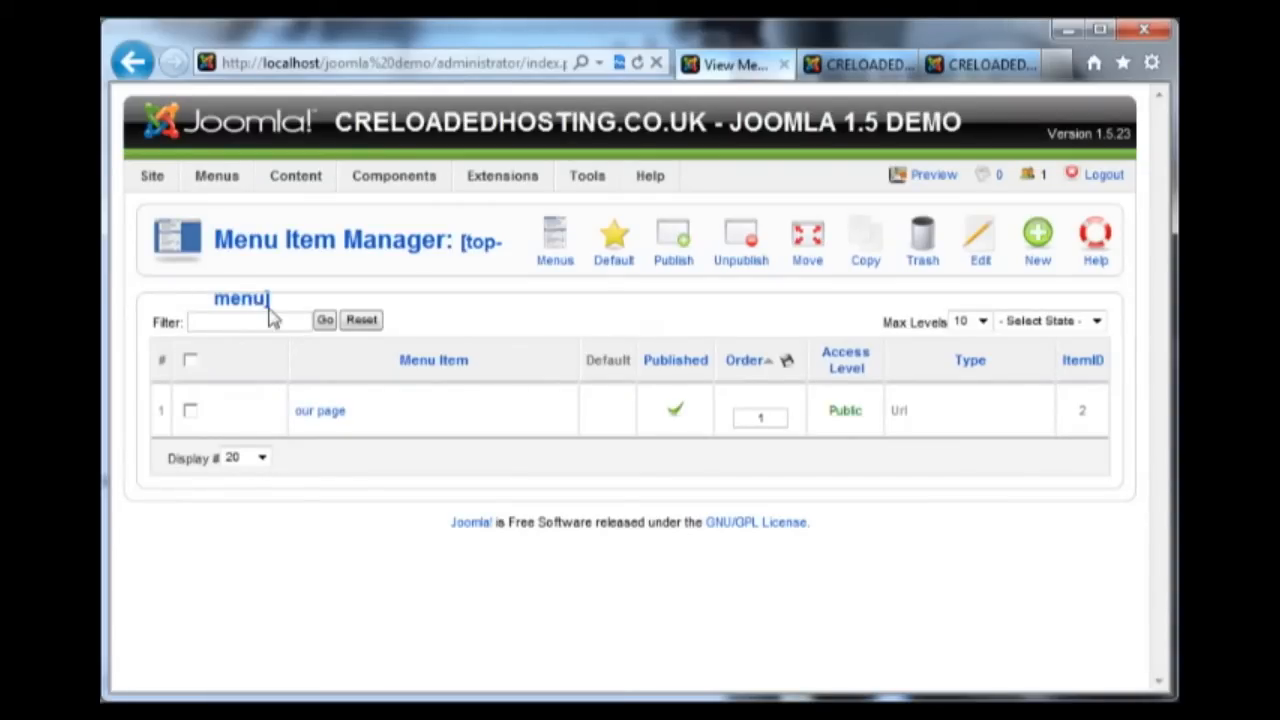
- Look at the top menu on the live front page, then review the Top Menu's item list in the administrator
key("ctrl+Tab")
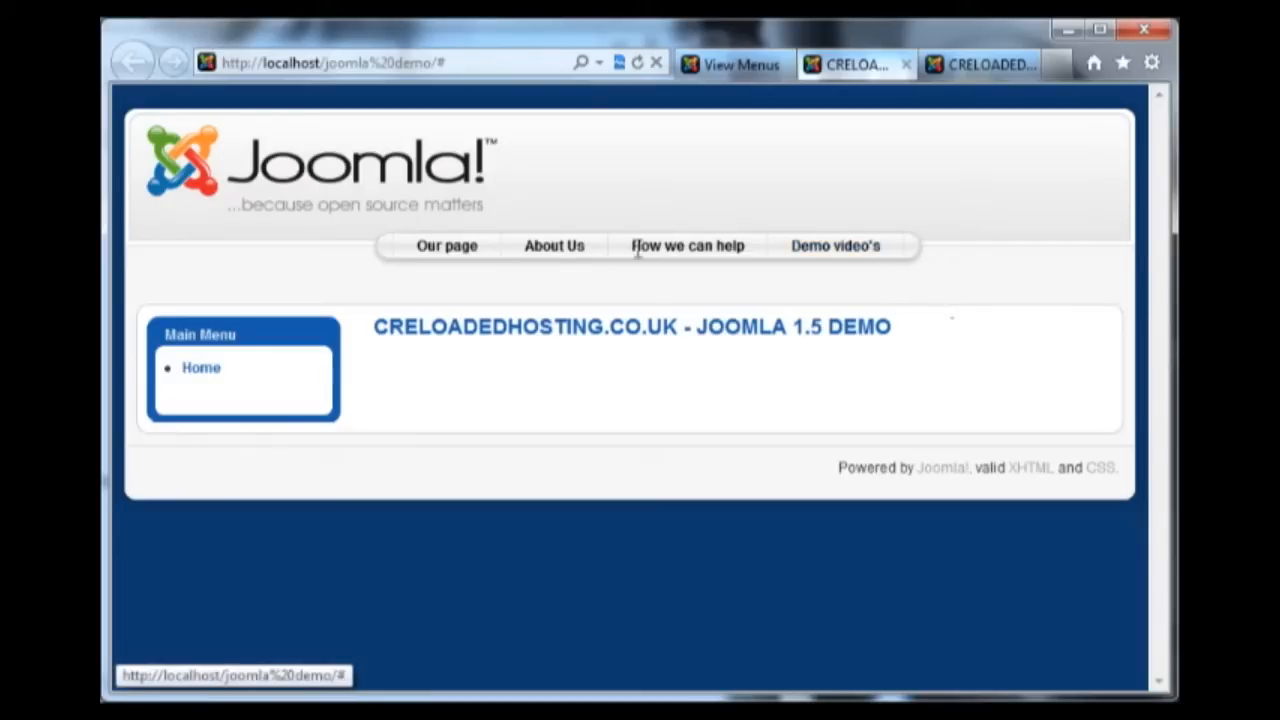
left_click(740, 64)
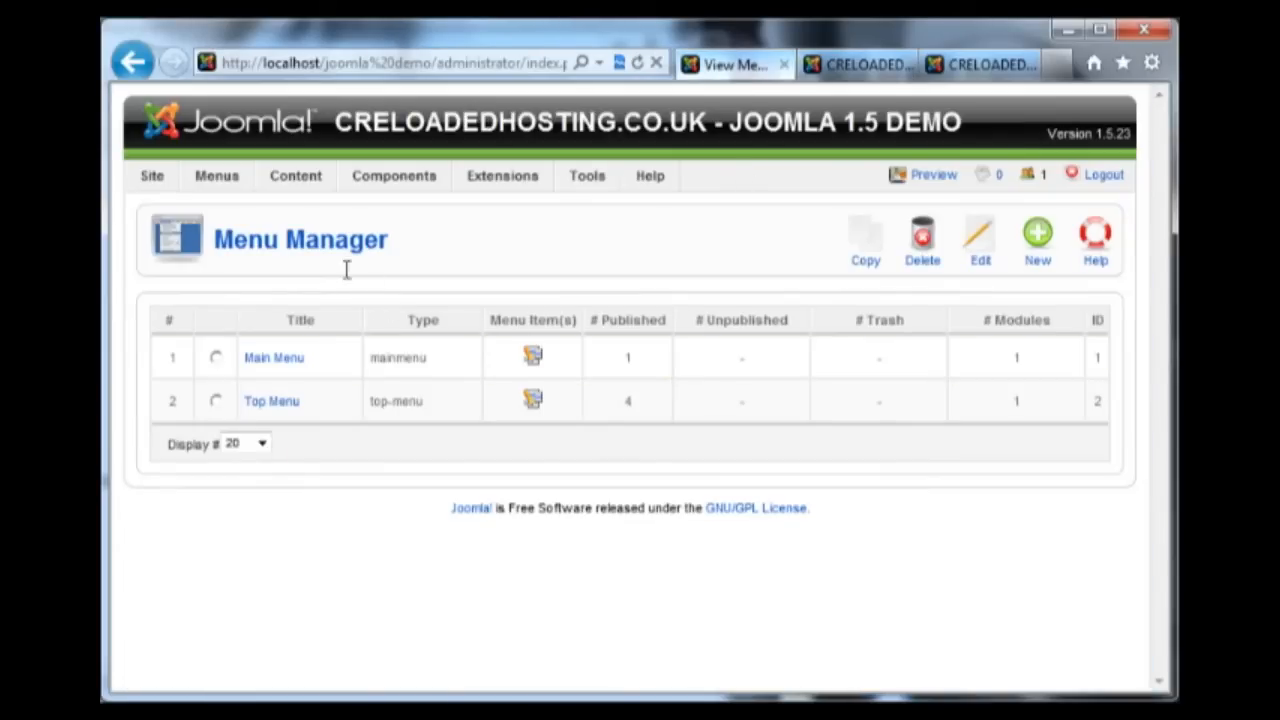
mouse_move(245, 178)
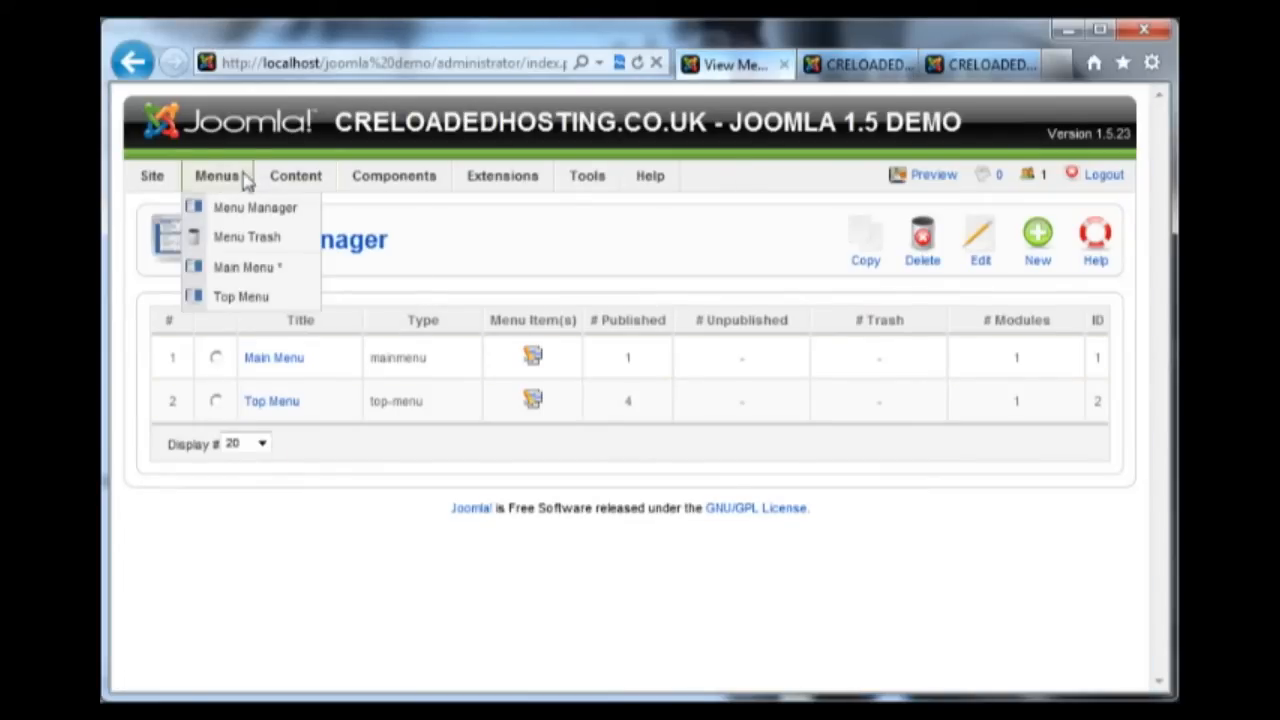
left_click(238, 298)
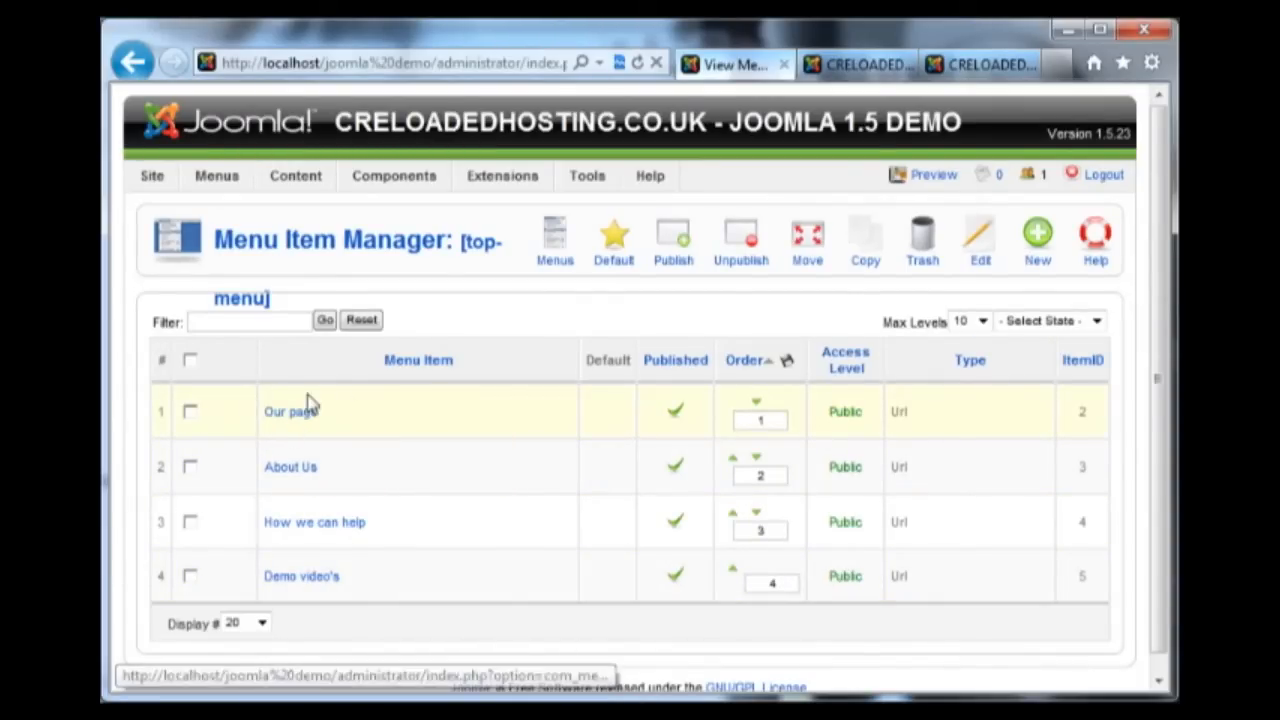
mouse_move(503, 190)
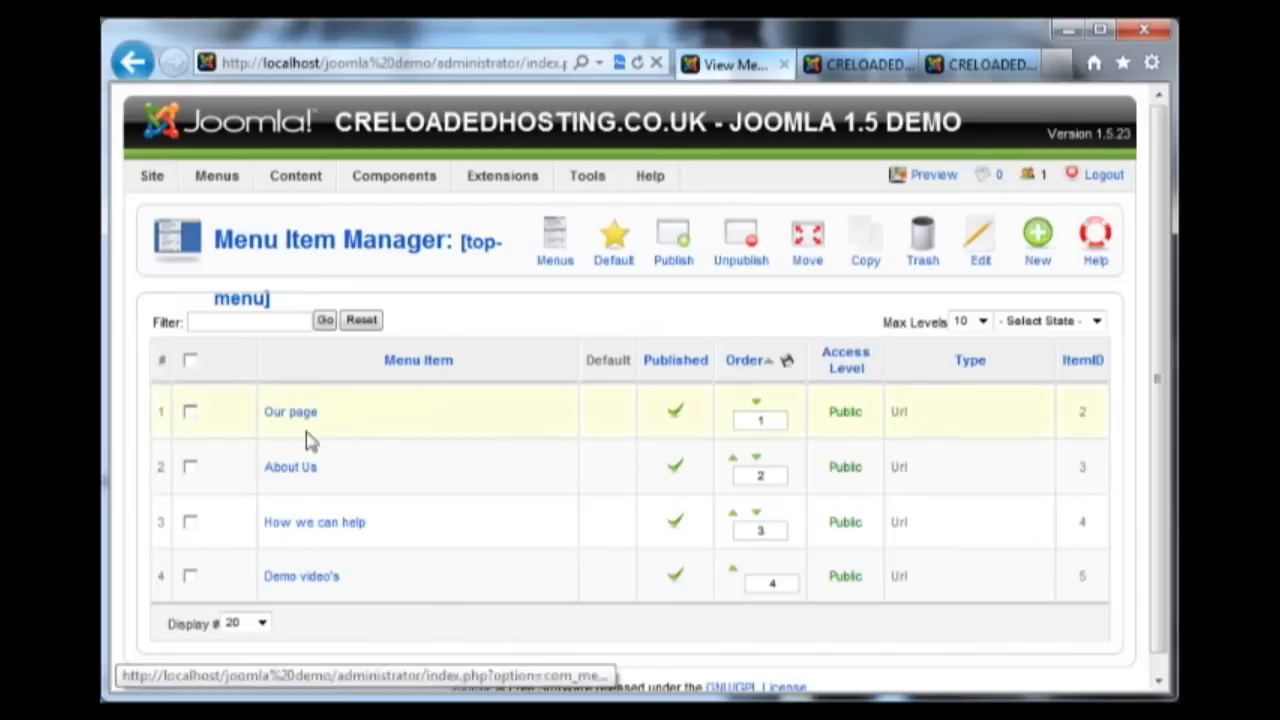
mouse_move(210, 178)
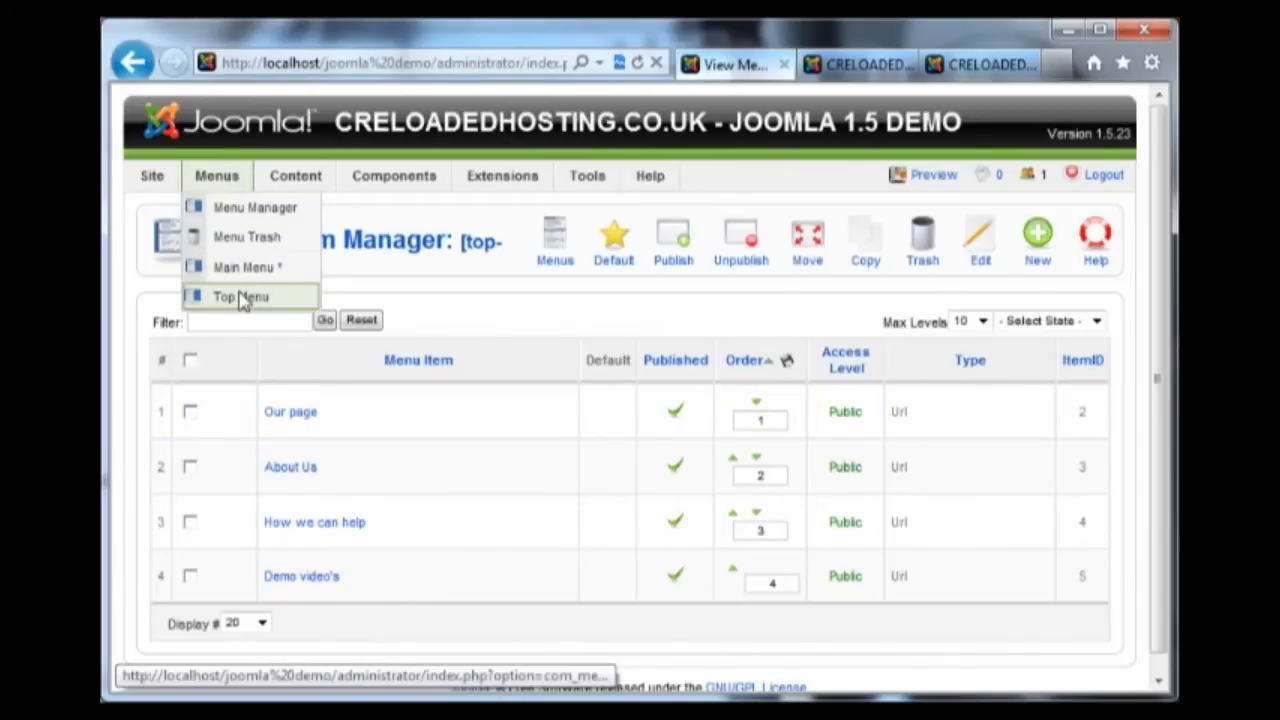
left_click(241, 297)
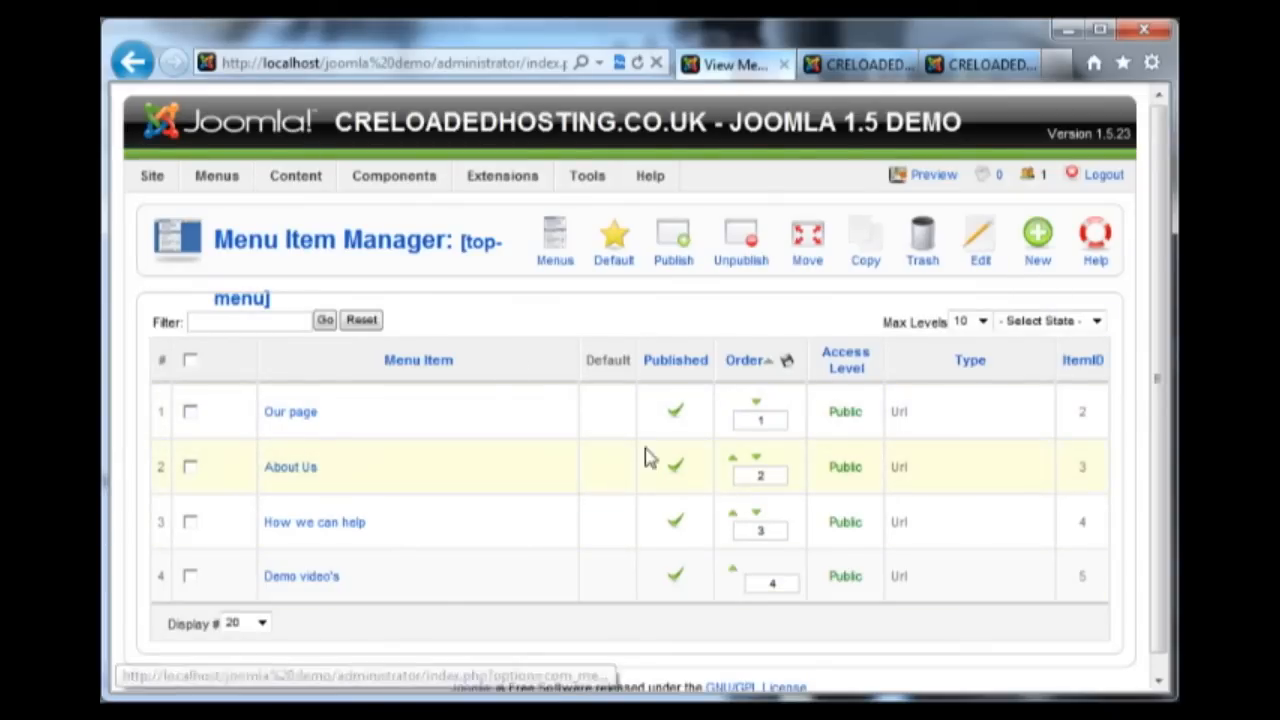
- Test the "Our page", "Demo video's" and "About Us" links on the live front page, then return to the administrator
left_click(873, 72)
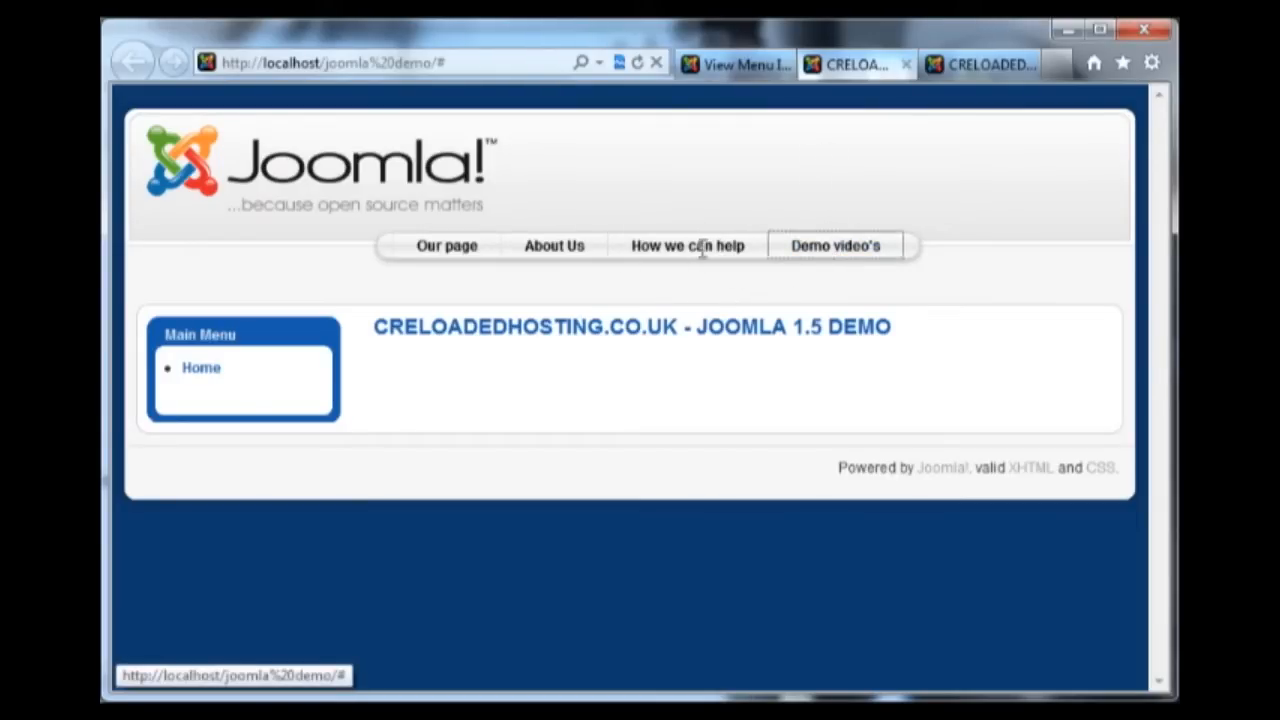
left_click(465, 250)
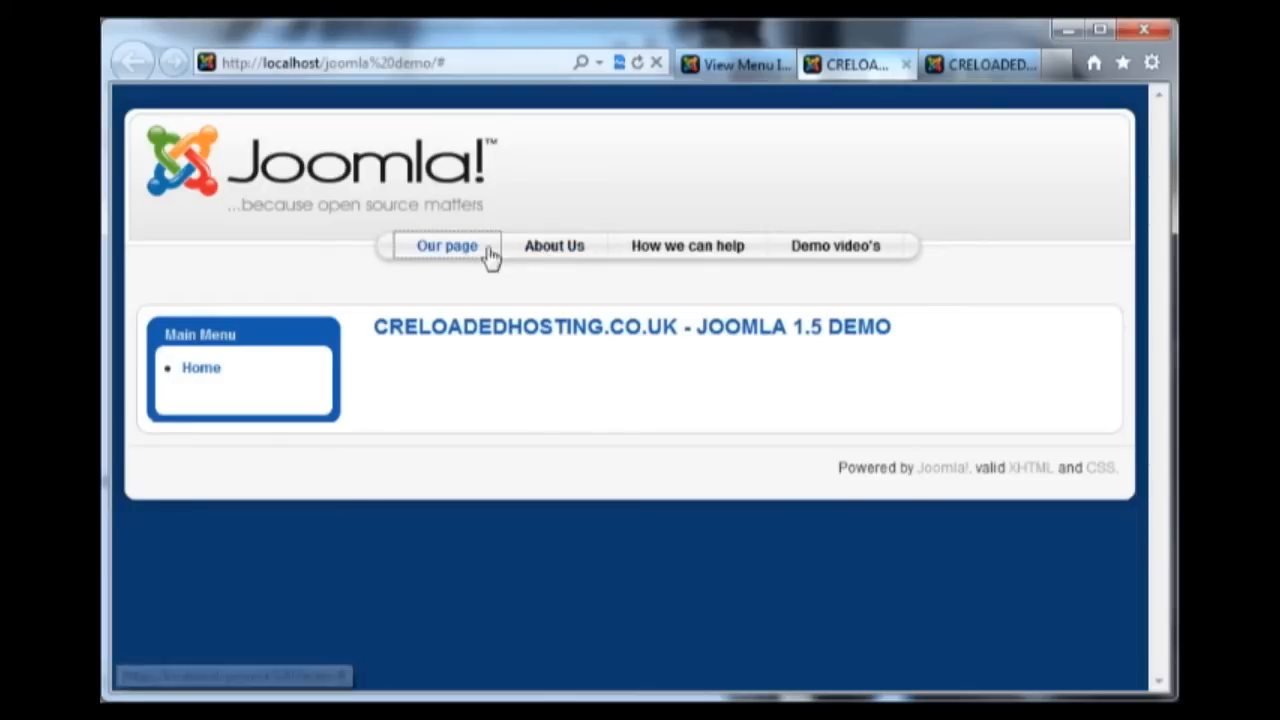
left_click(815, 255)
left_click(540, 255)
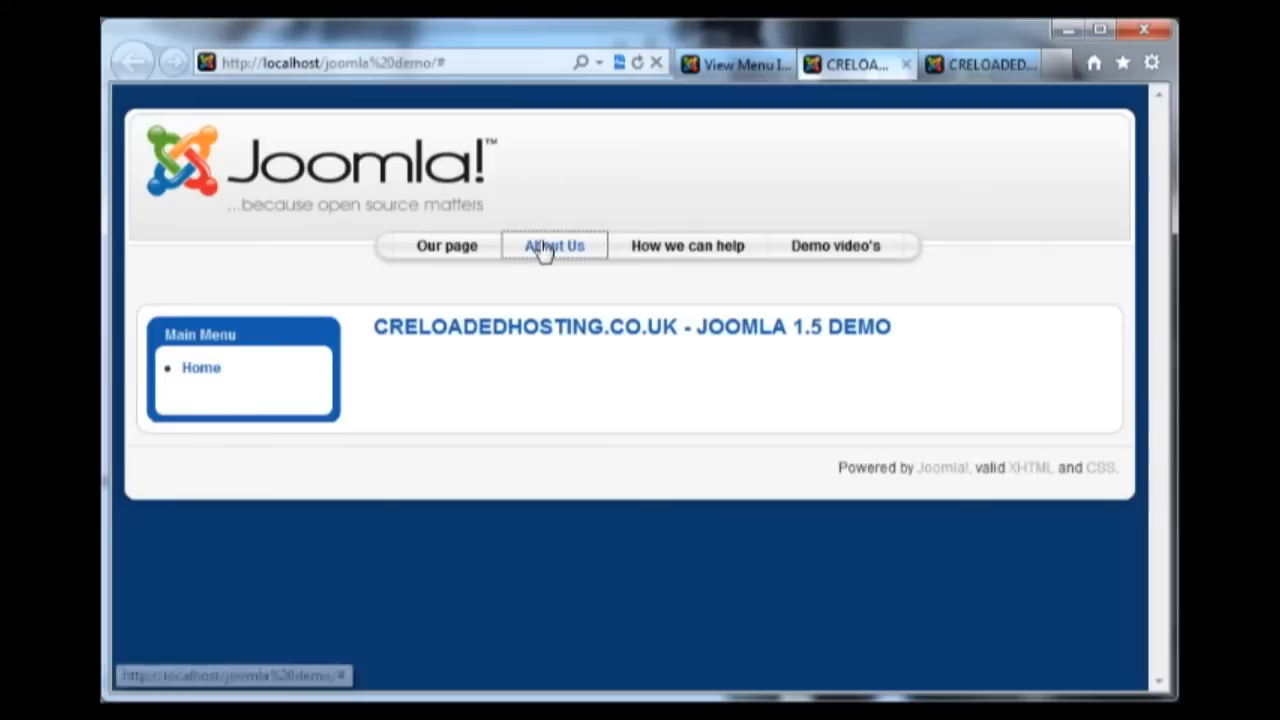
left_click(468, 66)
left_click(733, 68)
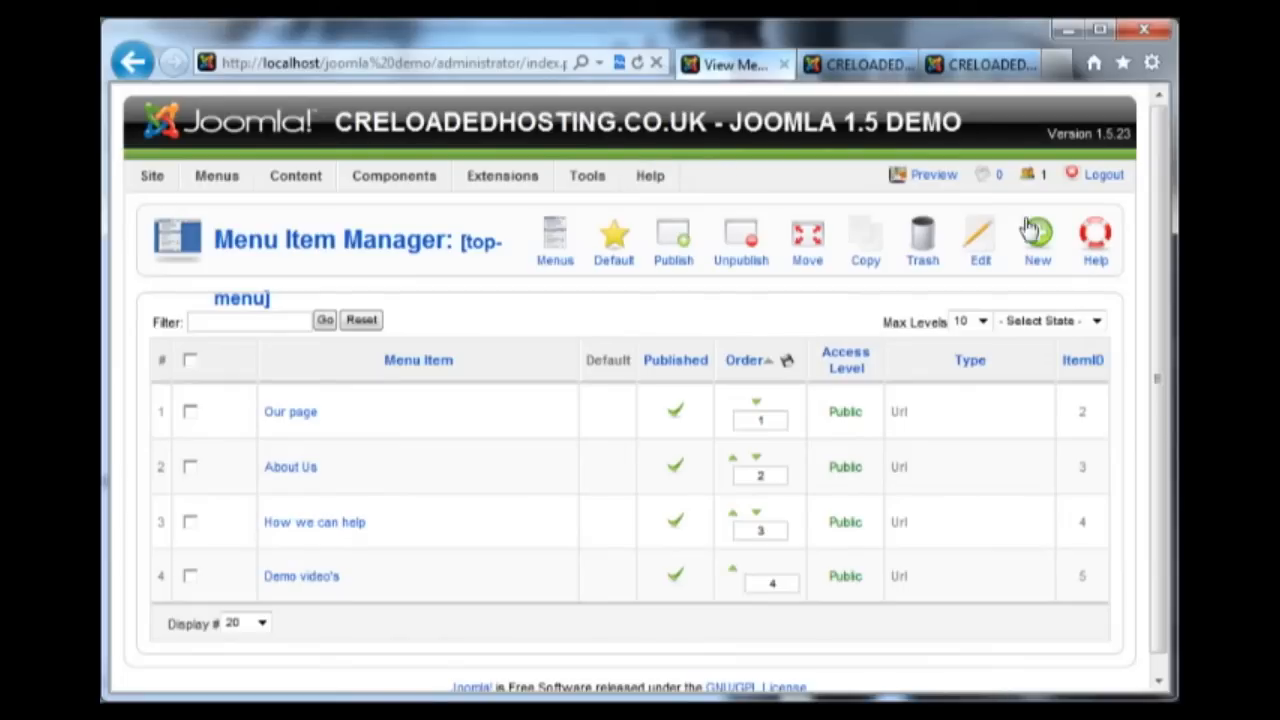
- Open the Section Manager, and check the menu entries on the live front page before returning to it
mouse_move(337, 183)
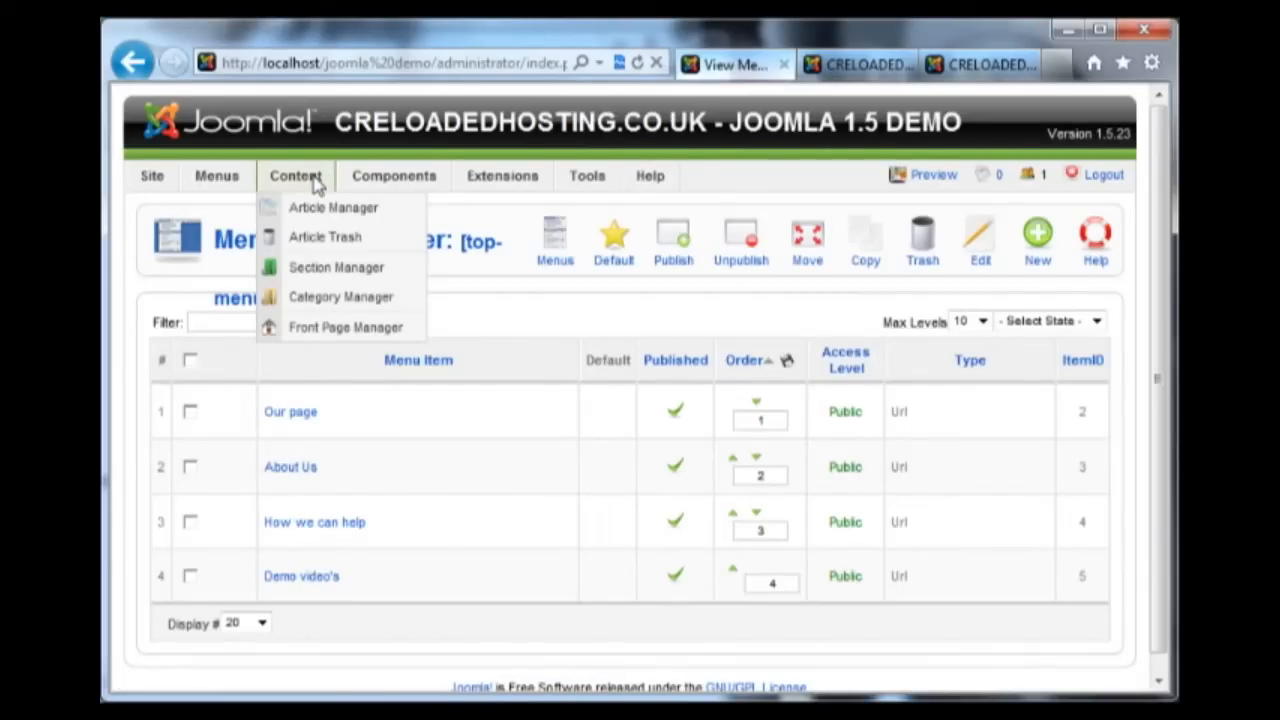
left_click(318, 277)
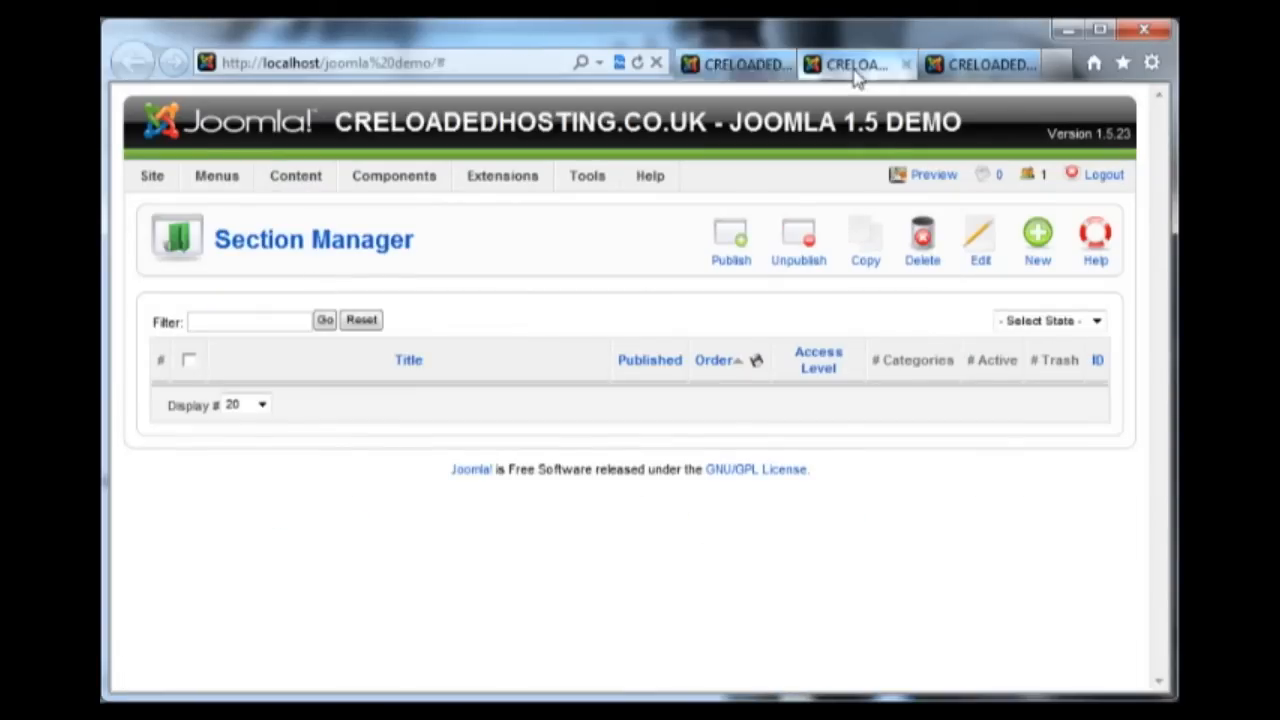
left_click(855, 70)
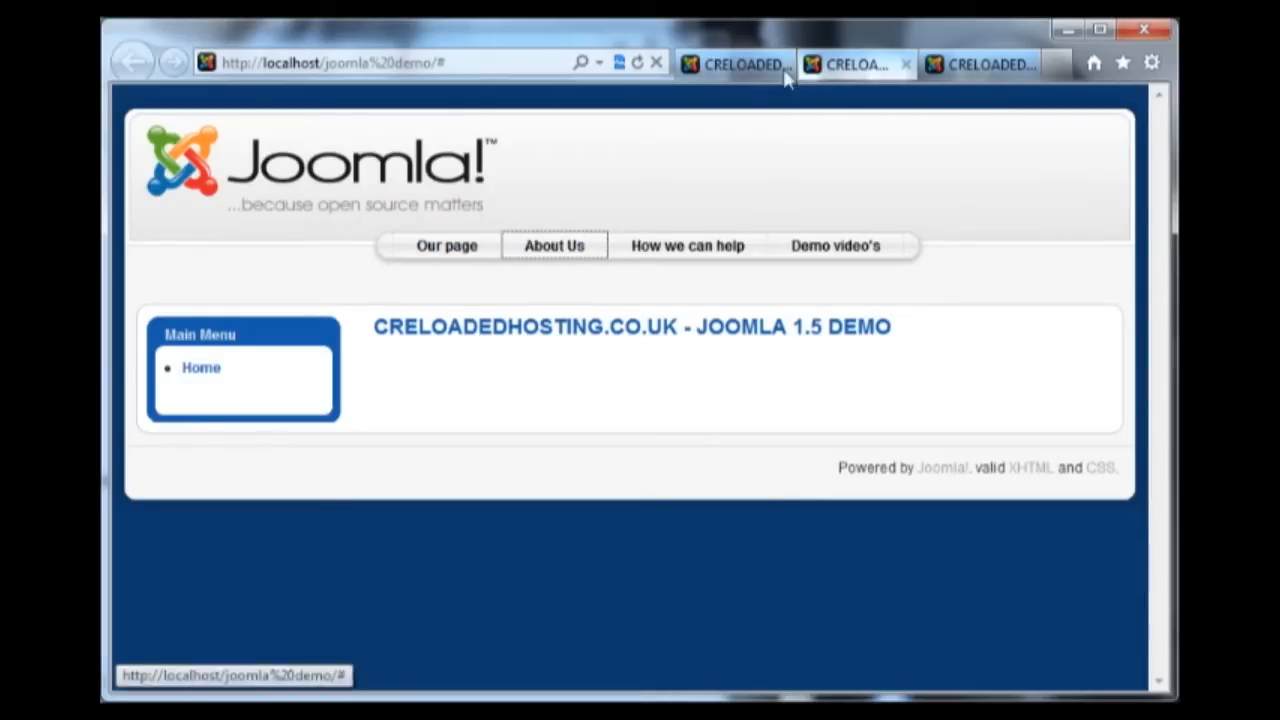
left_click(737, 68)
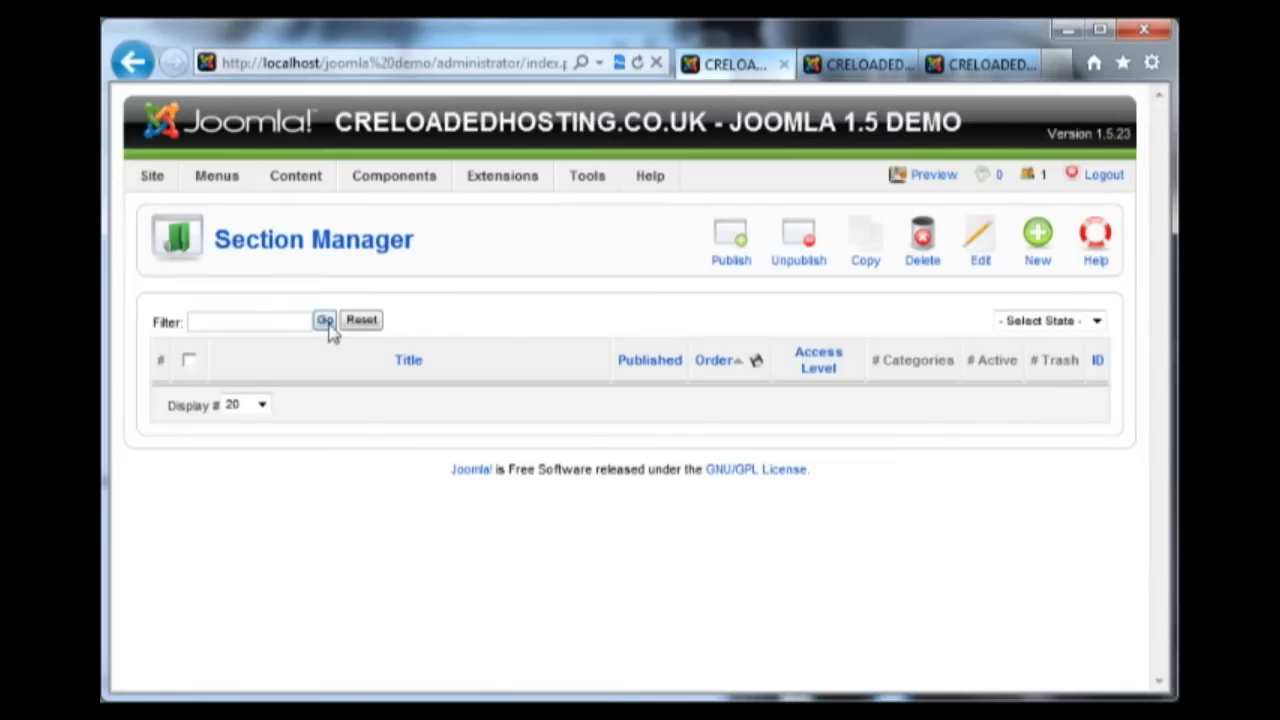
- Create a section titled "How we can help" with the description "This is the section for how we can help" and save it
left_click(1037, 240)
left_click(459, 376)
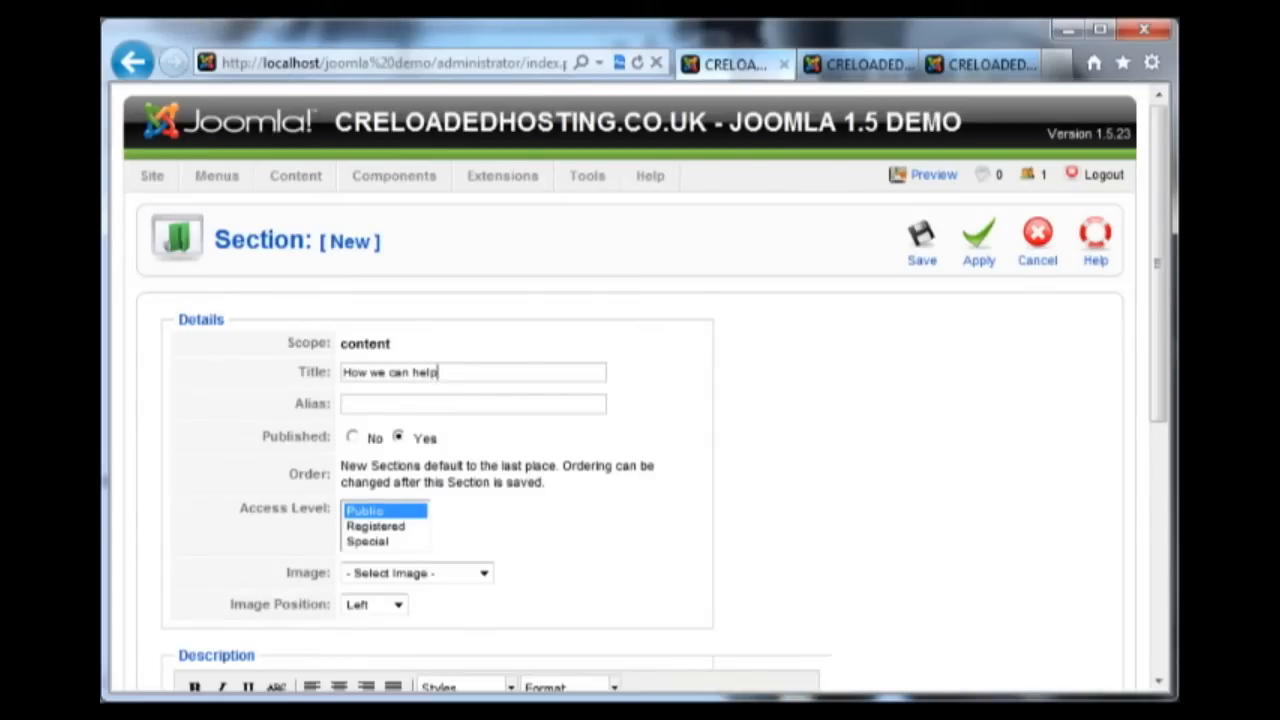
scroll(784, 499, "down", 3)
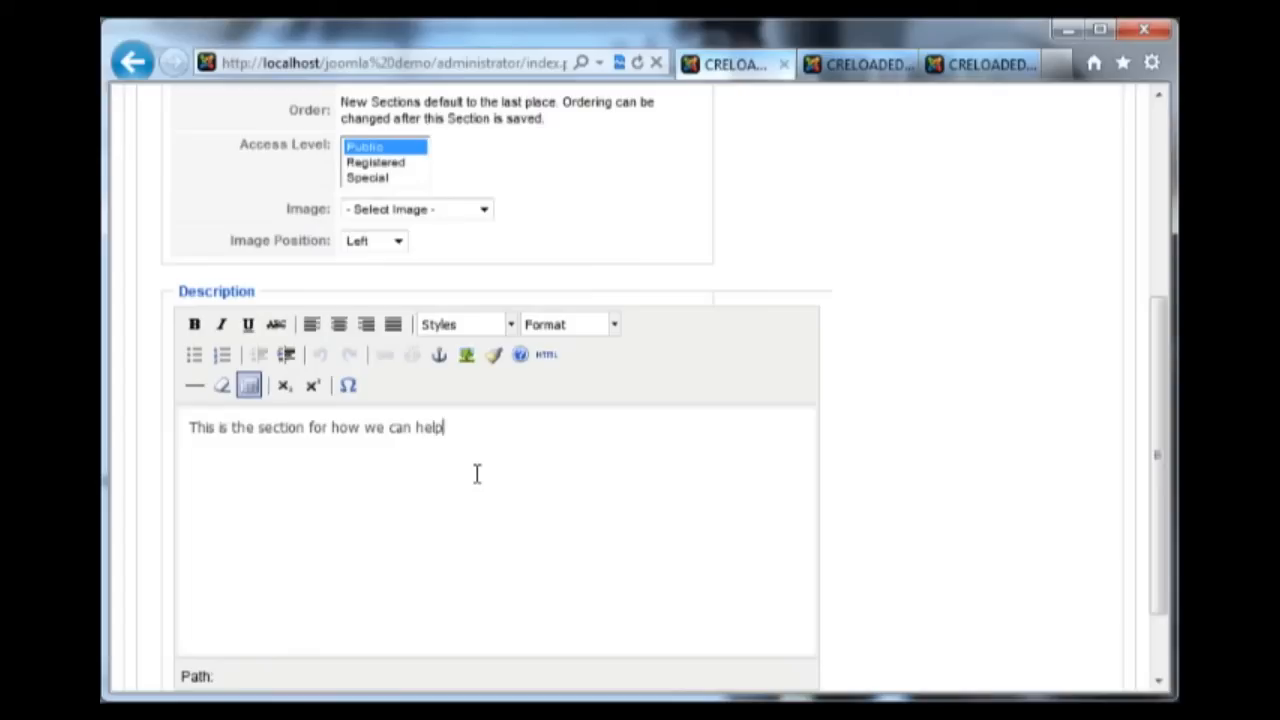
scroll(1108, 455, "up", 4)
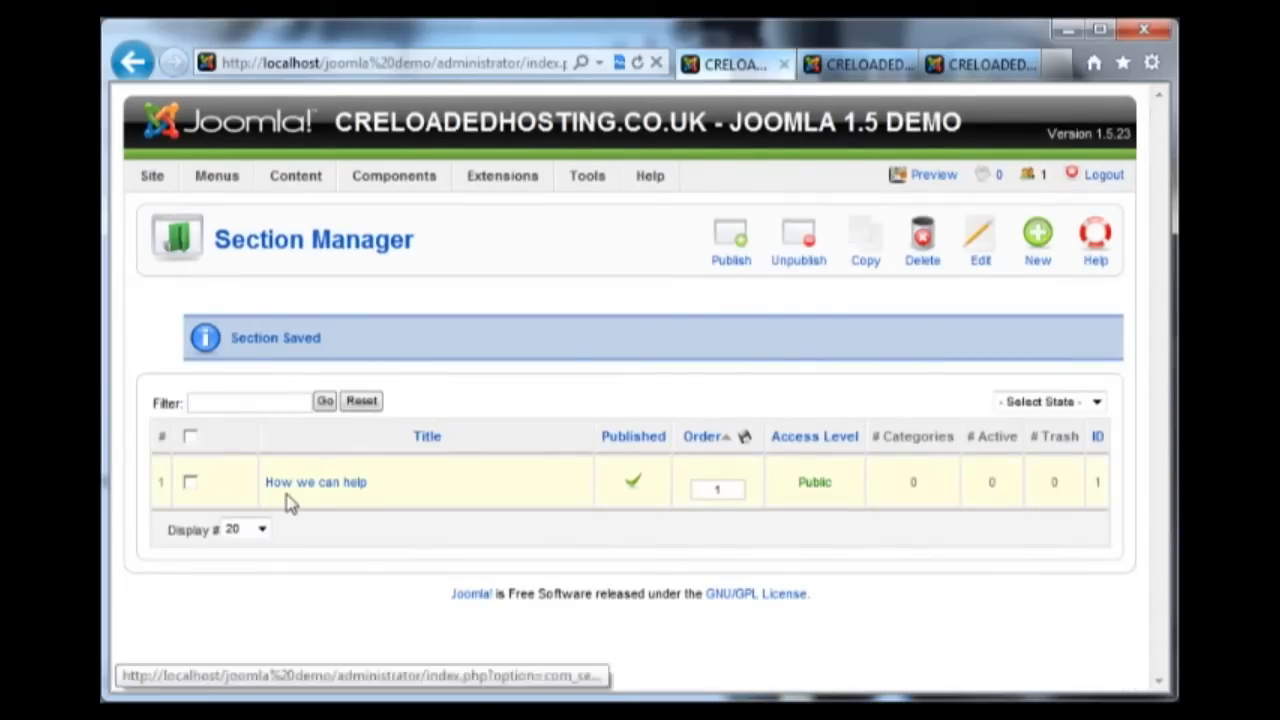
mouse_move(293, 193)
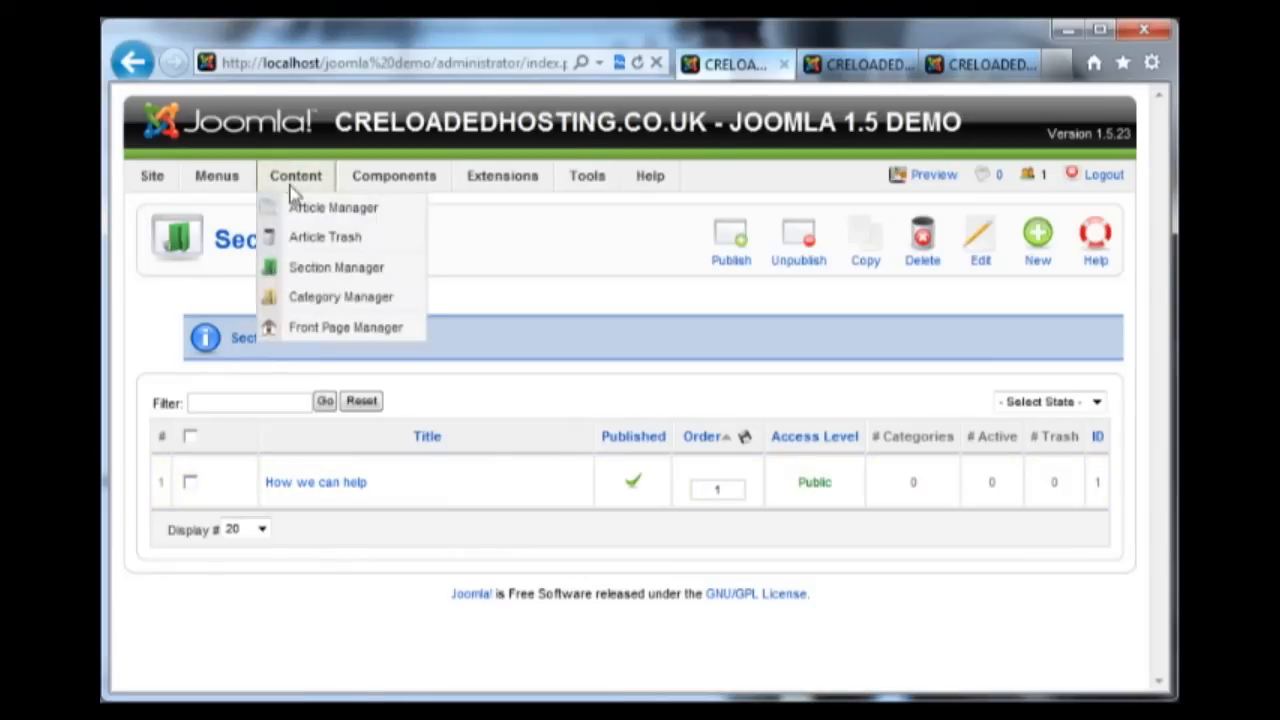
left_click(314, 212)
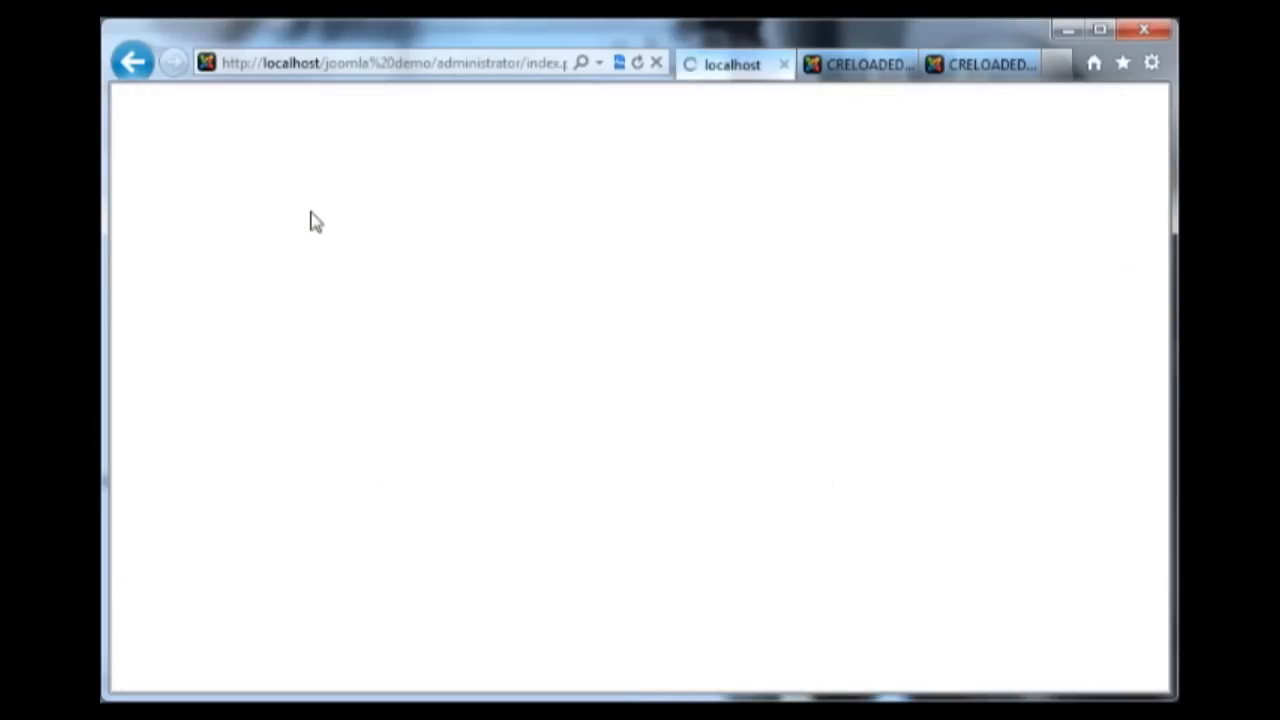
left_click(955, 240)
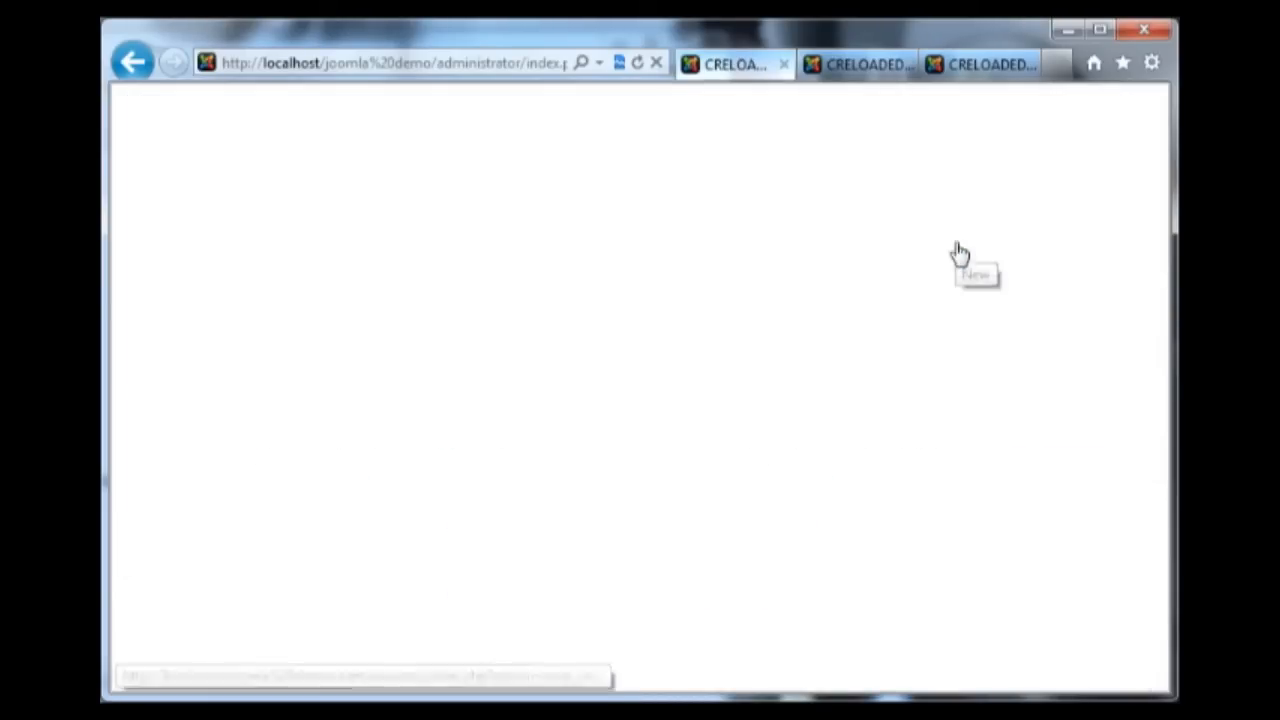
left_click(331, 392)
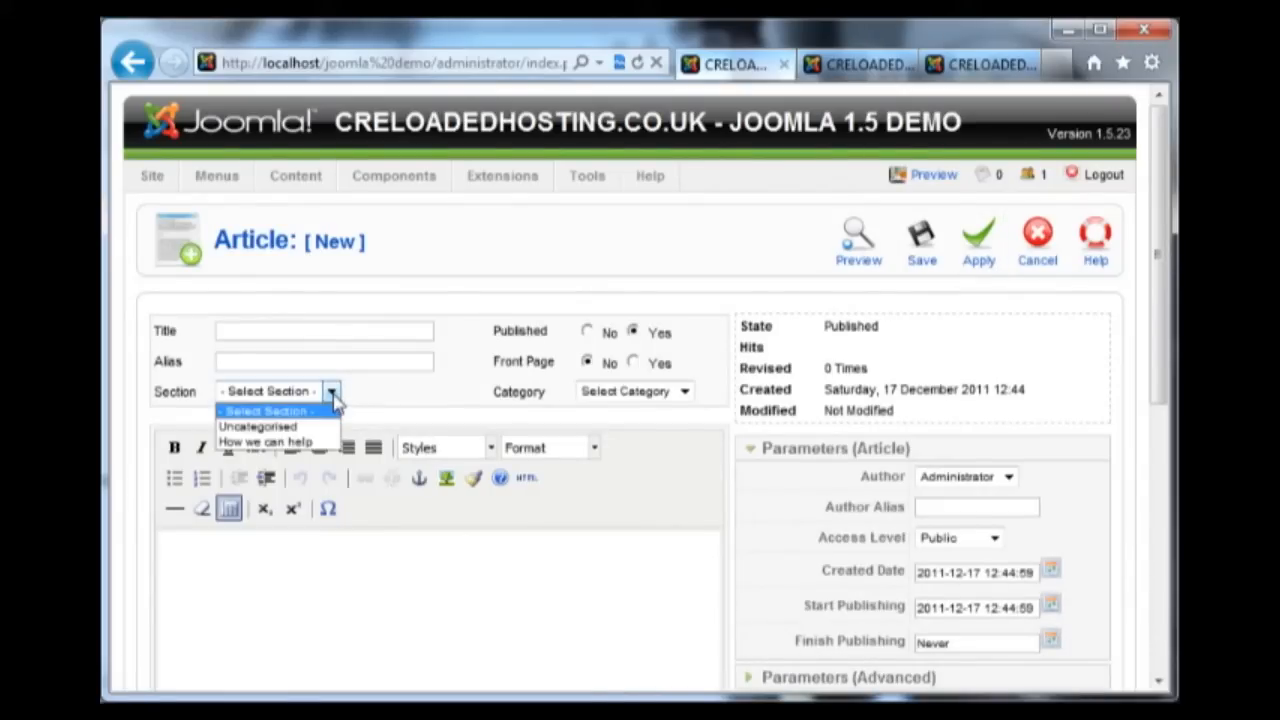
left_click(272, 441)
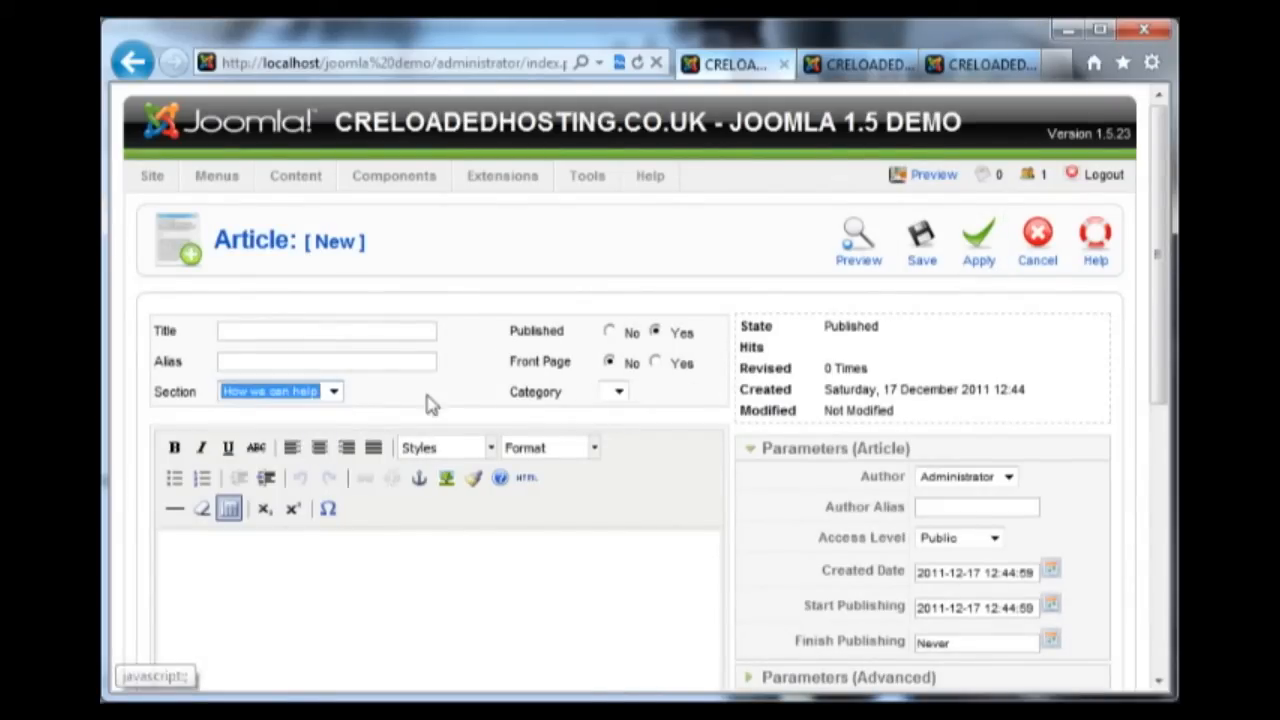
left_click(617, 393)
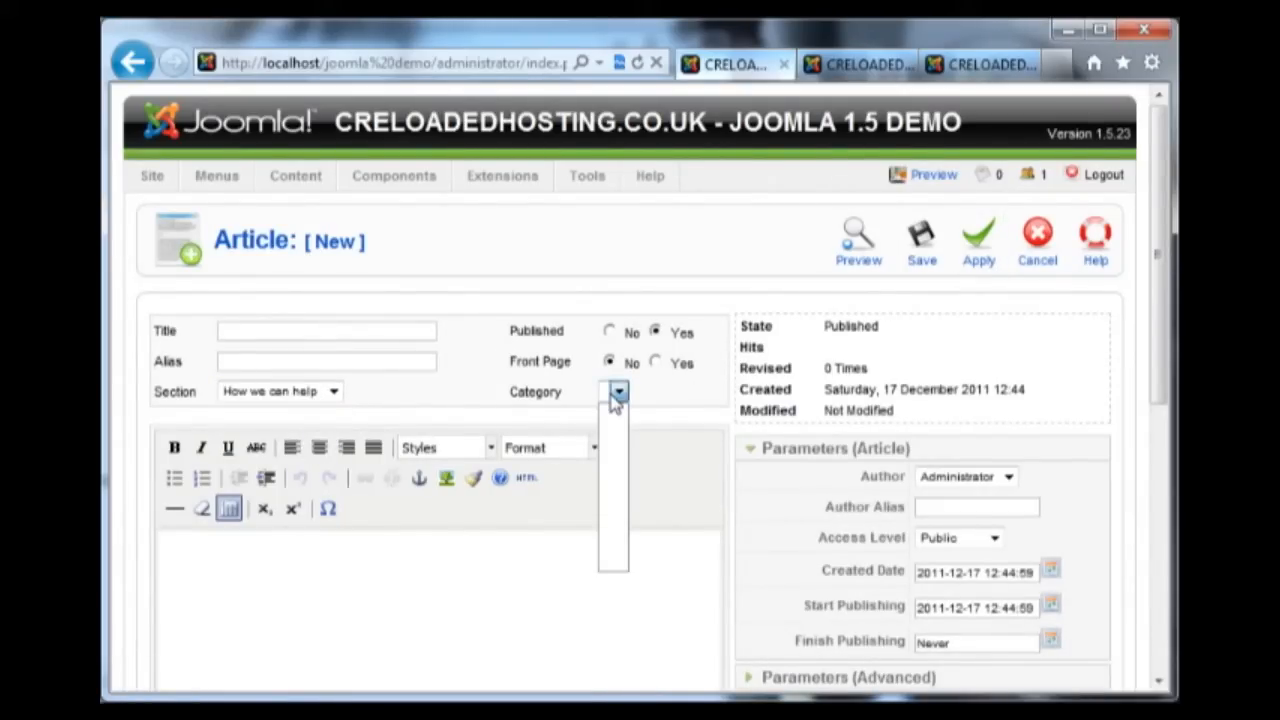
left_click(617, 393)
left_click(1037, 255)
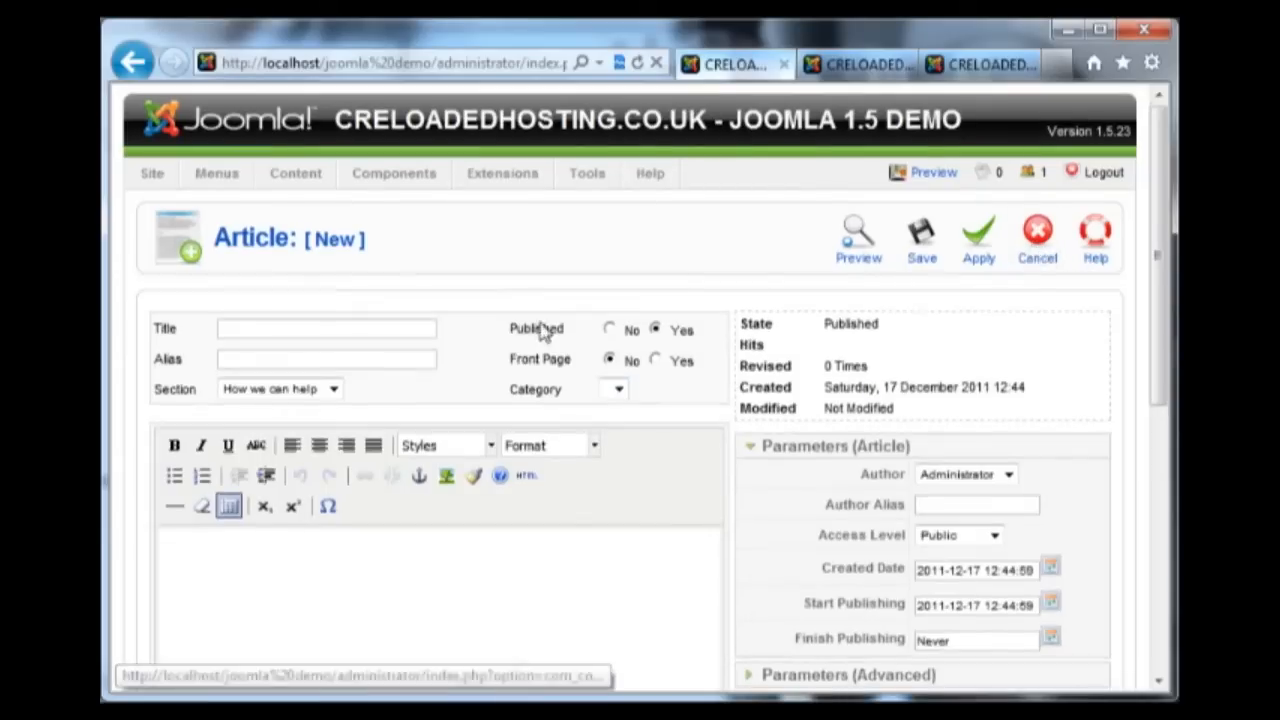
- Open the Category Manager, check the live front page's menu entries, and return to the administrator
mouse_move(297, 186)
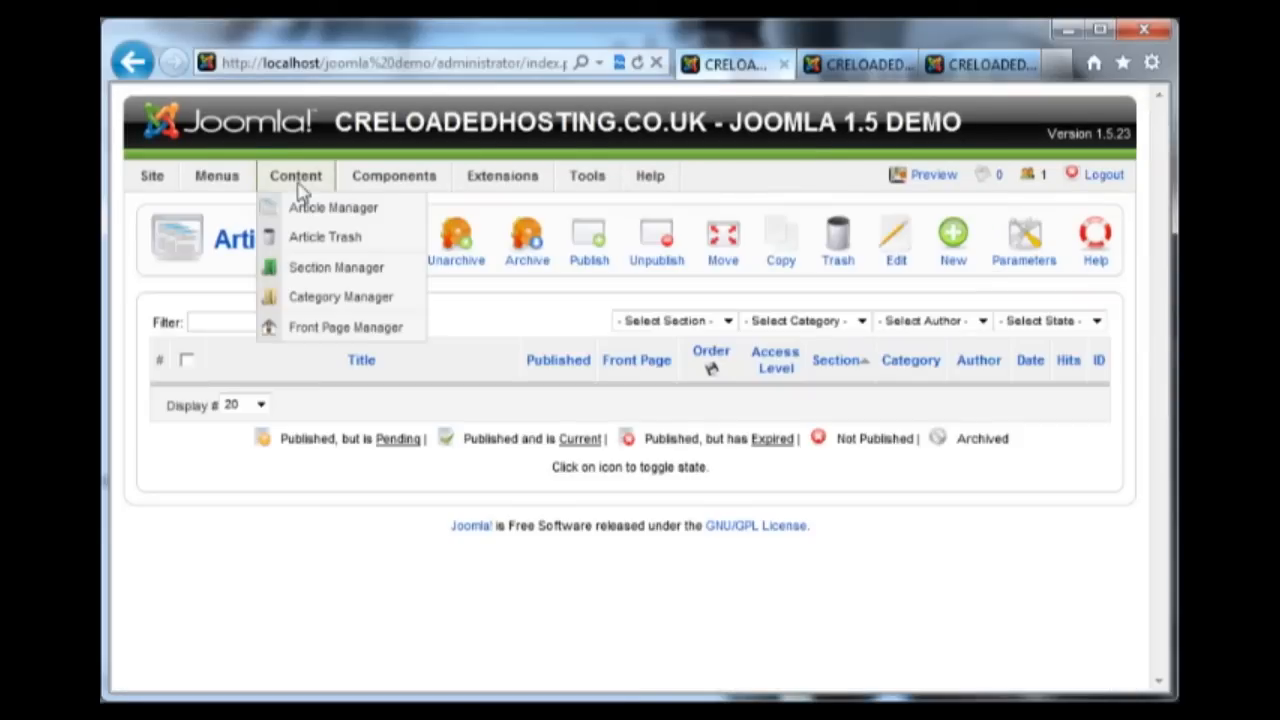
left_click(348, 298)
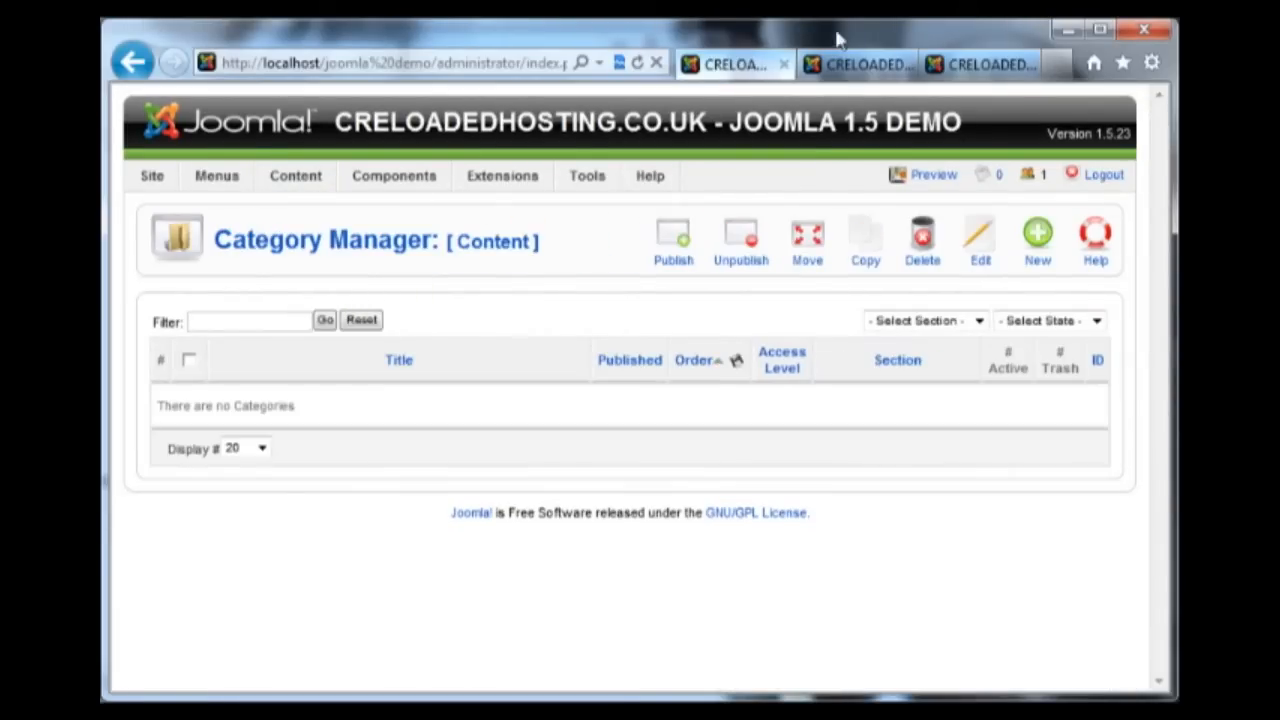
left_click(862, 68)
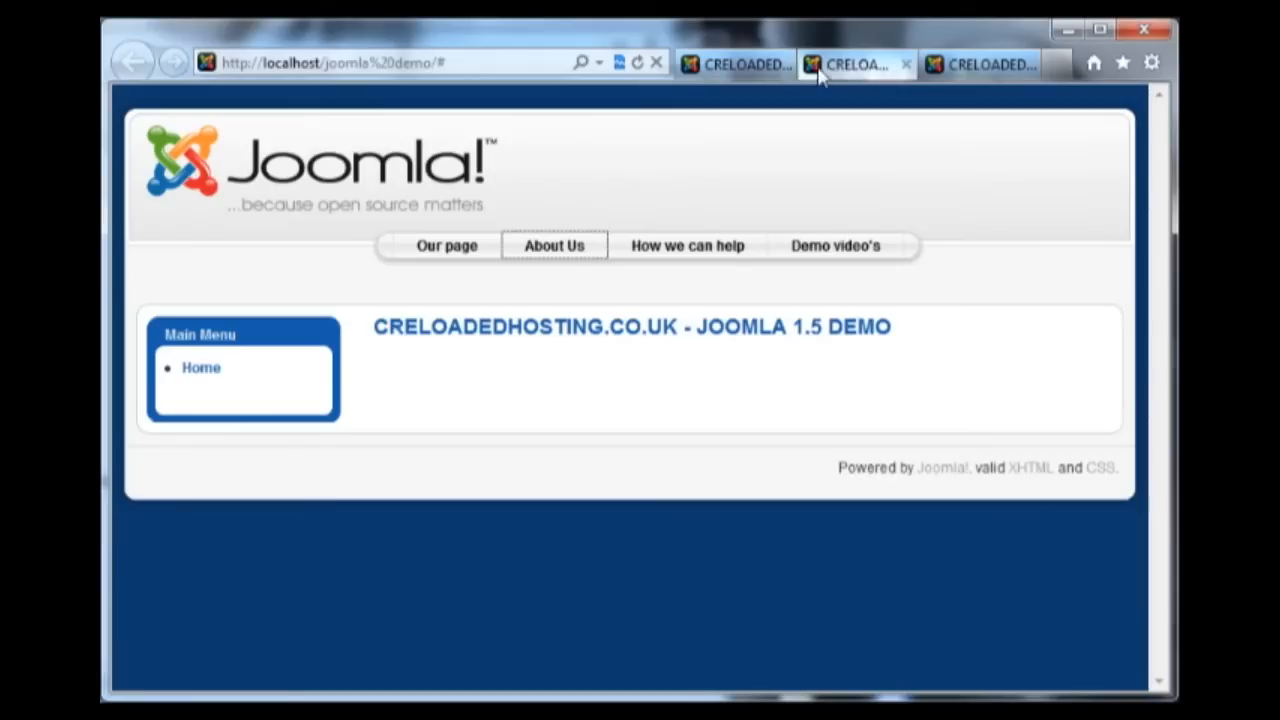
left_click(955, 68)
left_click(828, 74)
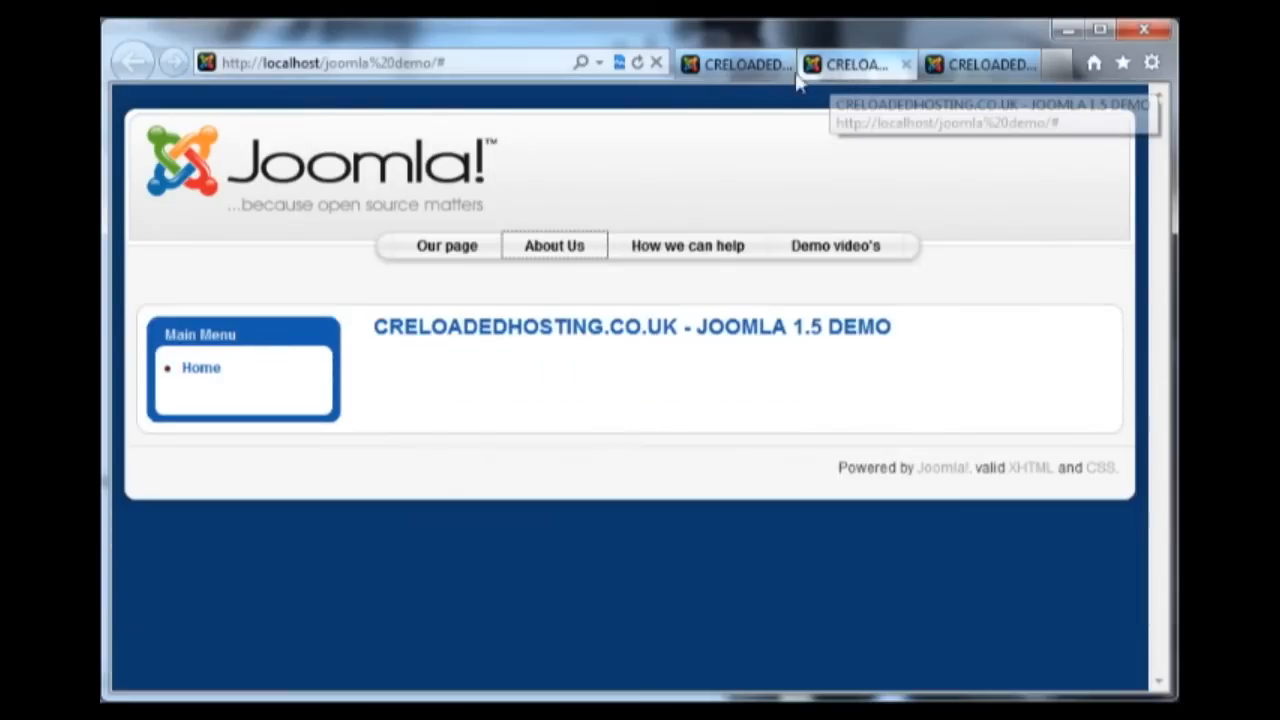
left_click(735, 66)
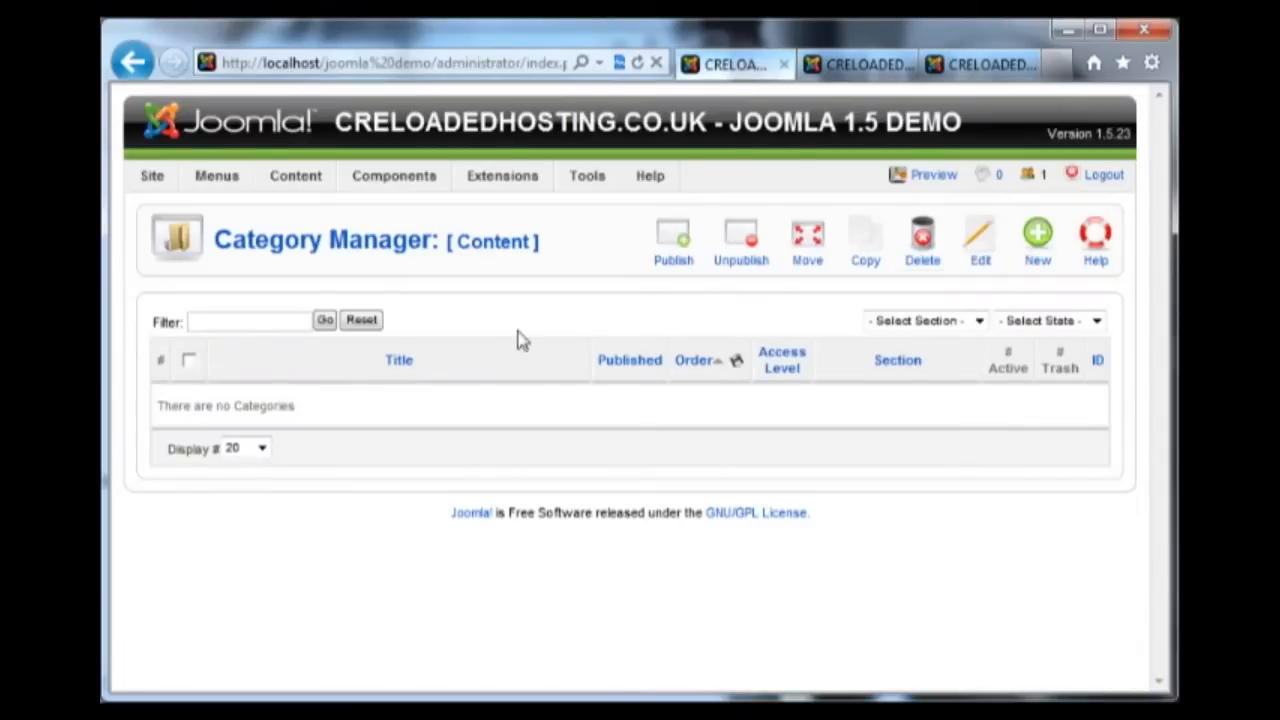
- Start a new category titled "help" and assign it to the "How we can help" section
left_click(1036, 248)
left_click(409, 340)
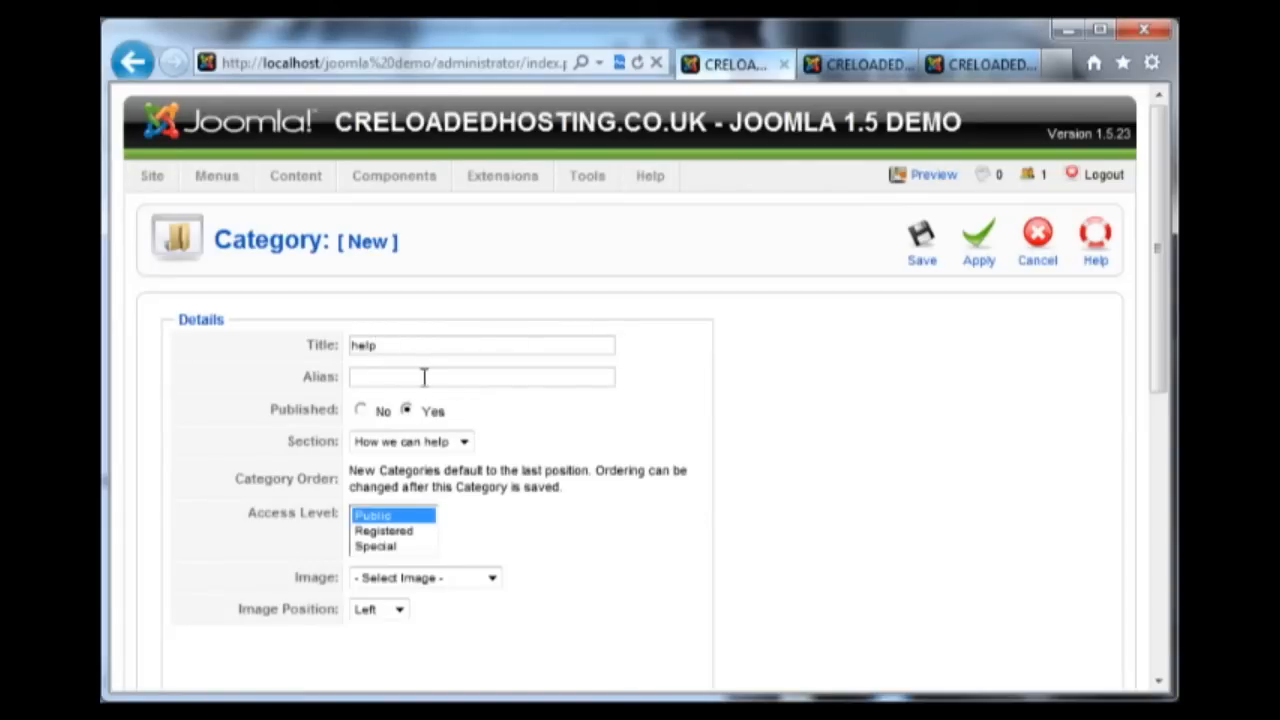
scroll(660, 440, "down", 3)
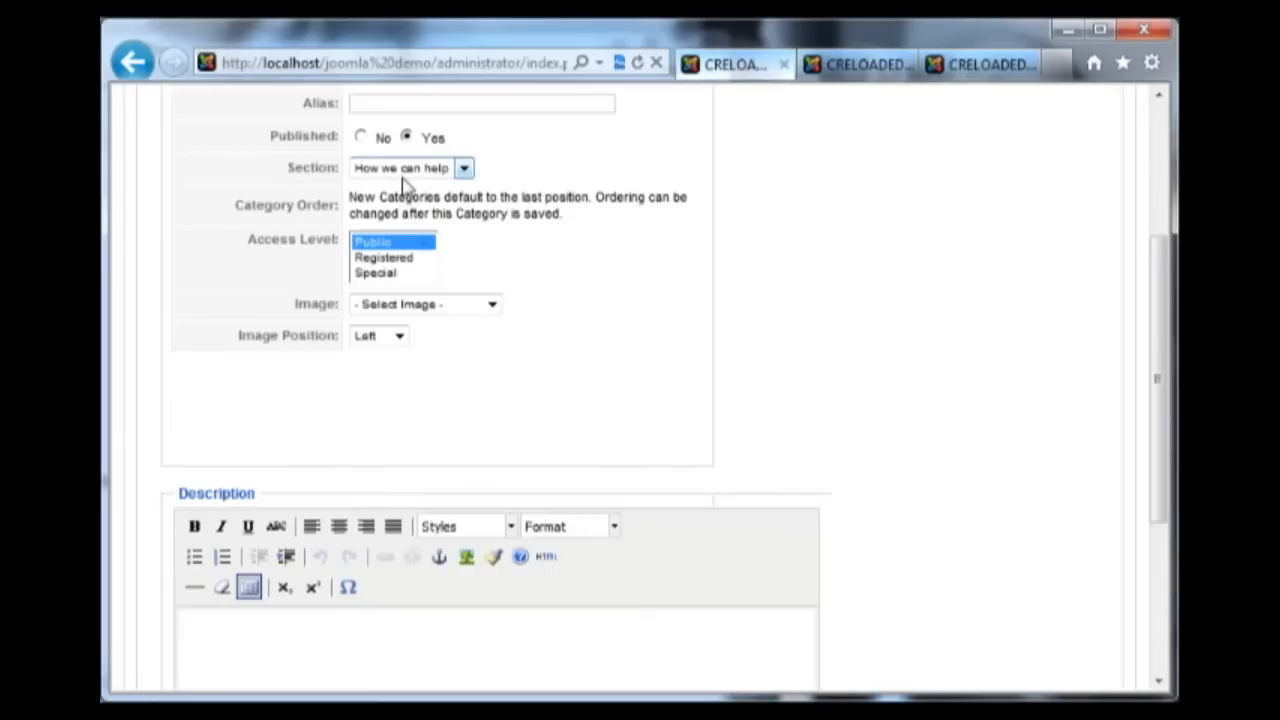
left_click(404, 172)
left_click(420, 187)
scroll(620, 320, "down", 1)
left_click(491, 214)
left_click(584, 216)
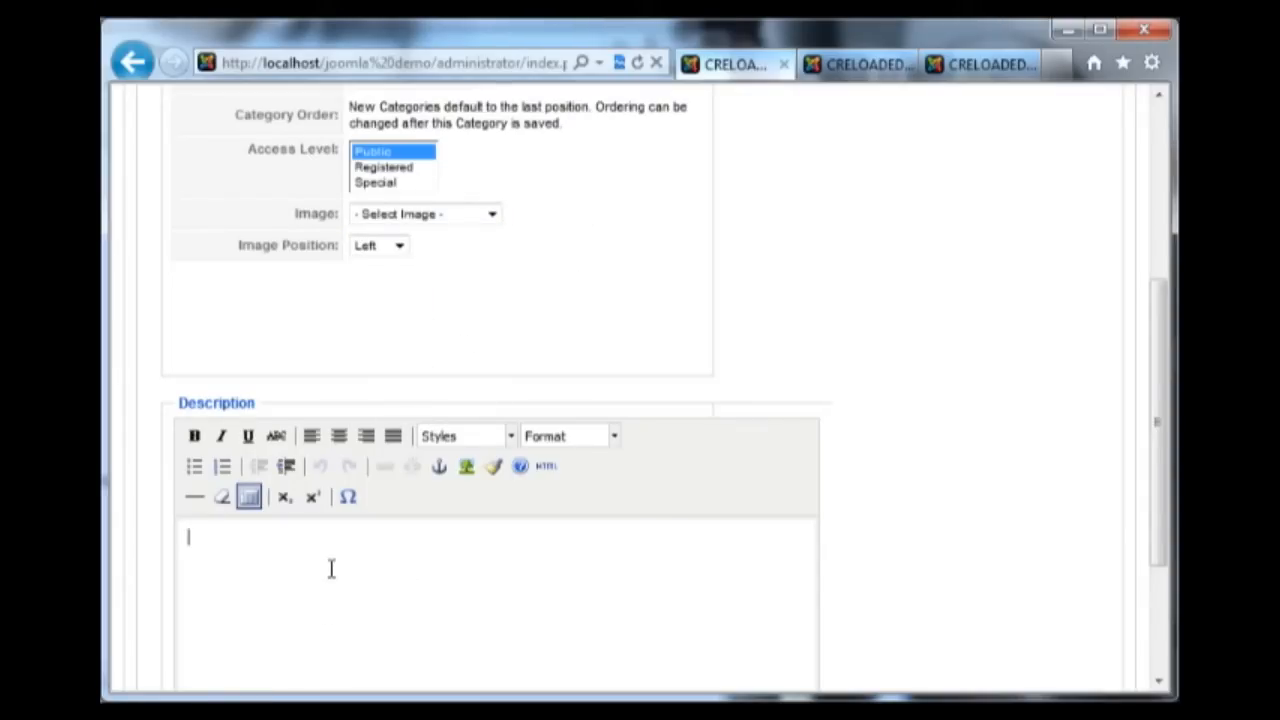
- Give the category a description beginning "This is the help", apply the changes and close the category
scroll(331, 568, "up", 3)
scroll(340, 578, "down", 3)
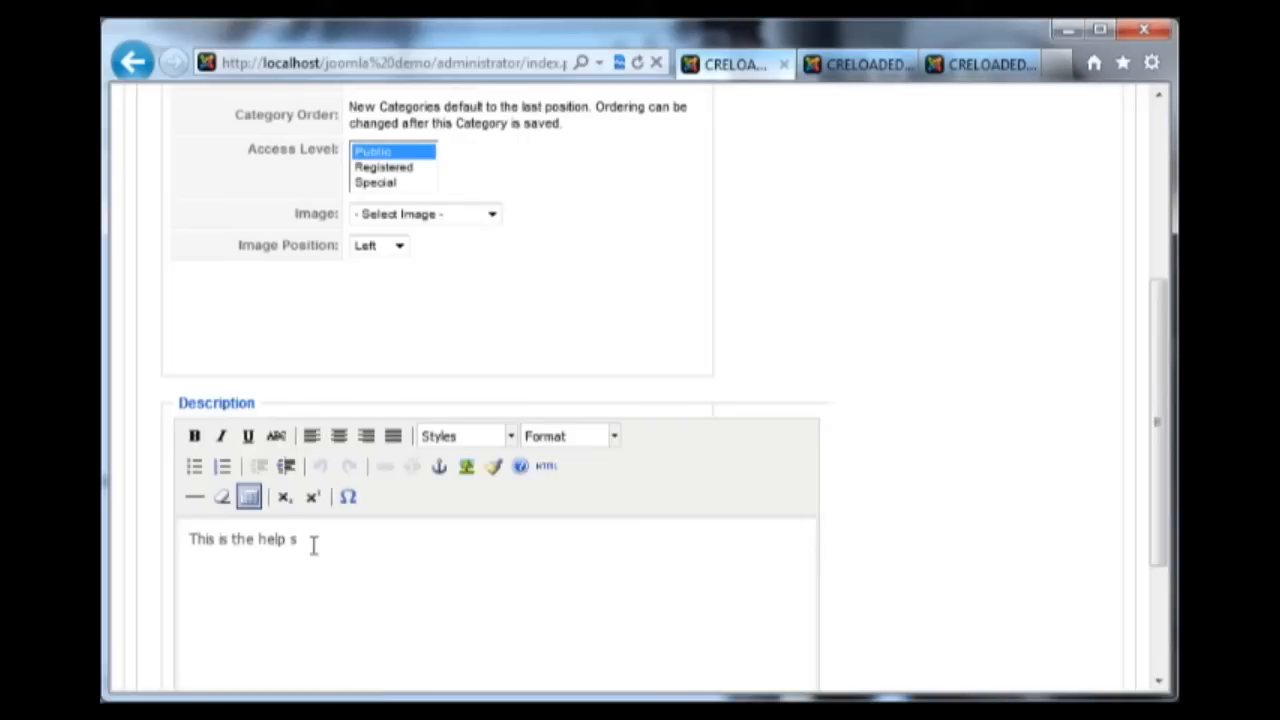
key("BackSpace")
scroll(314, 600, "up", 4)
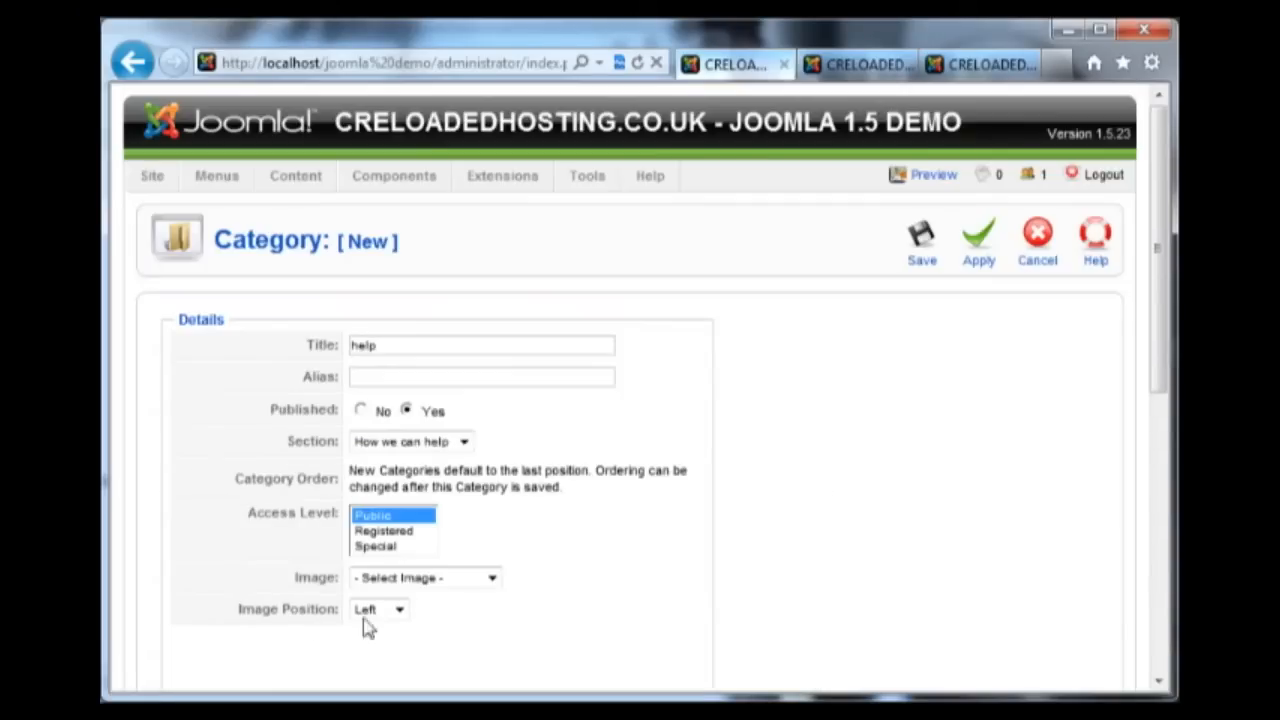
scroll(655, 645, "down", 5)
scroll(980, 261, "up", 5)
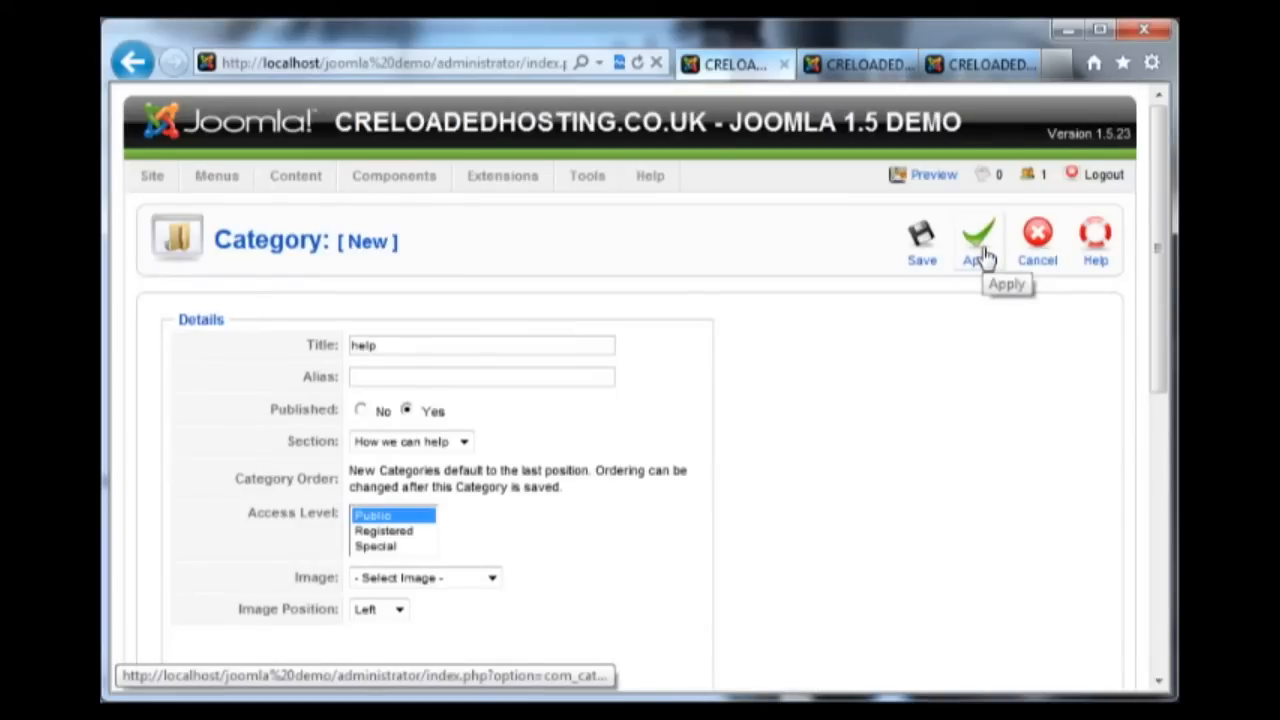
left_click(985, 258)
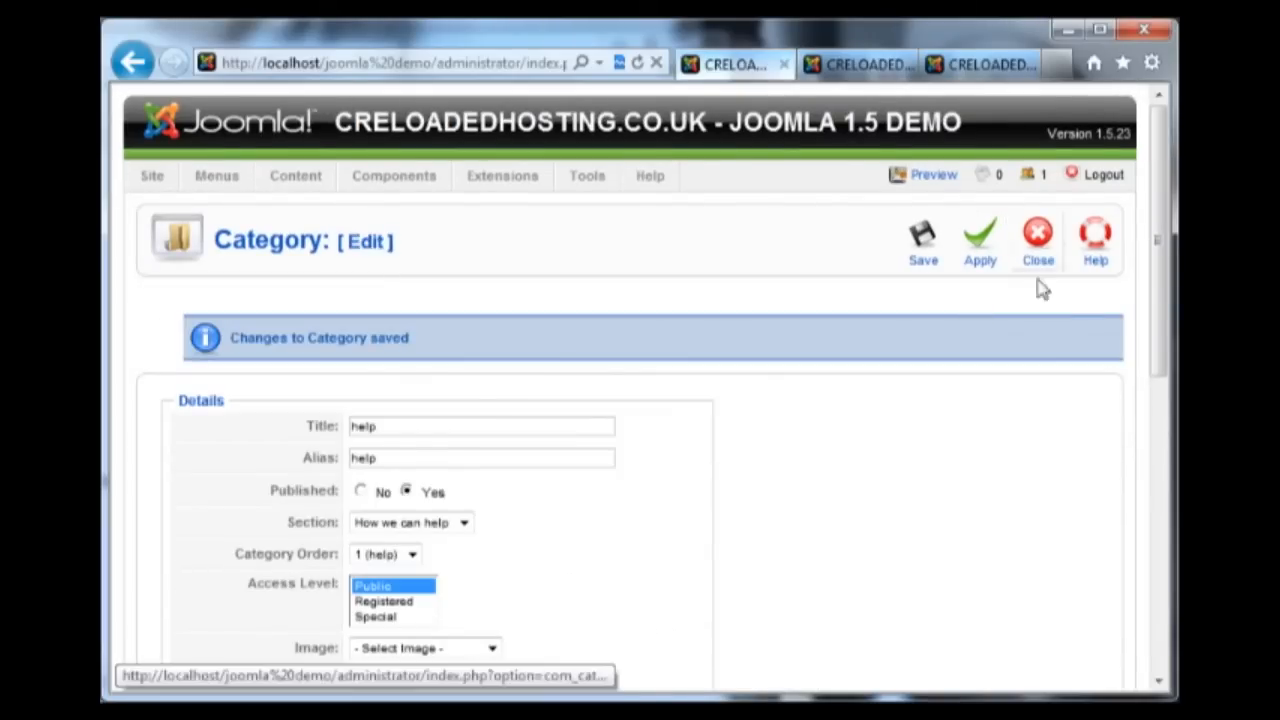
left_click(1048, 250)
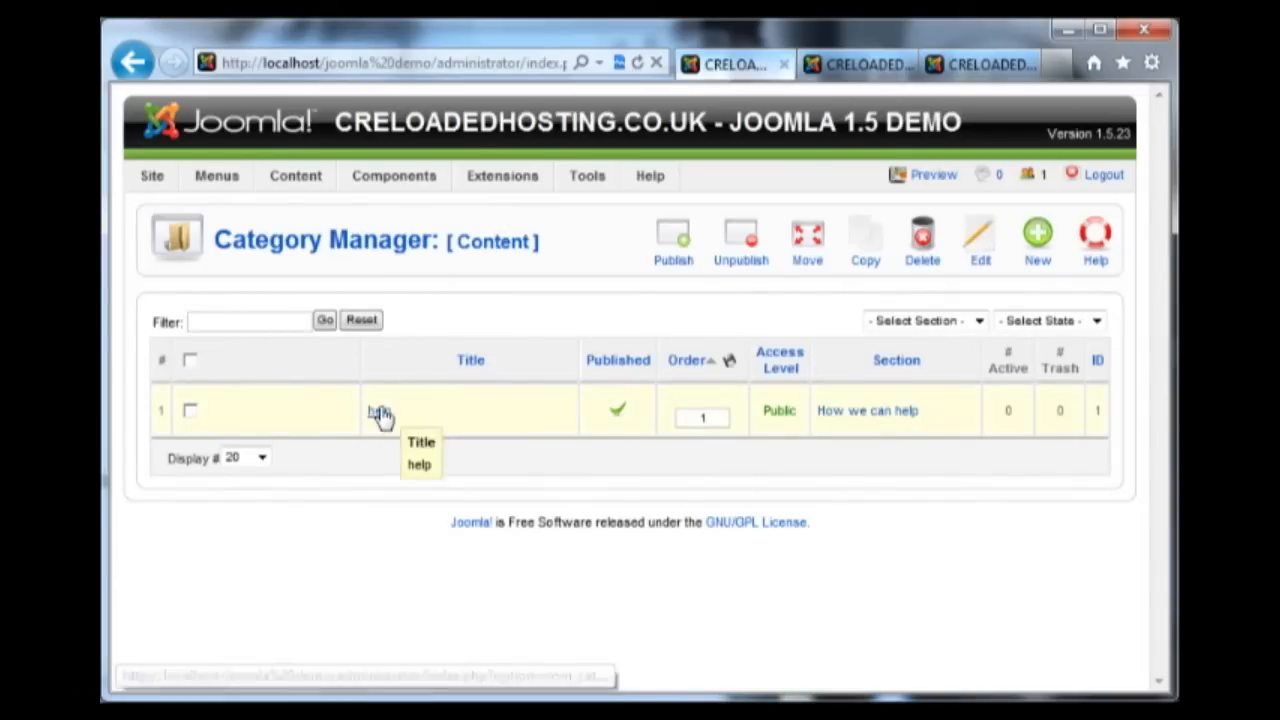
- Review the "How we can help" section in the Section Manager and the "help" category in the Category Manager
mouse_move(284, 192)
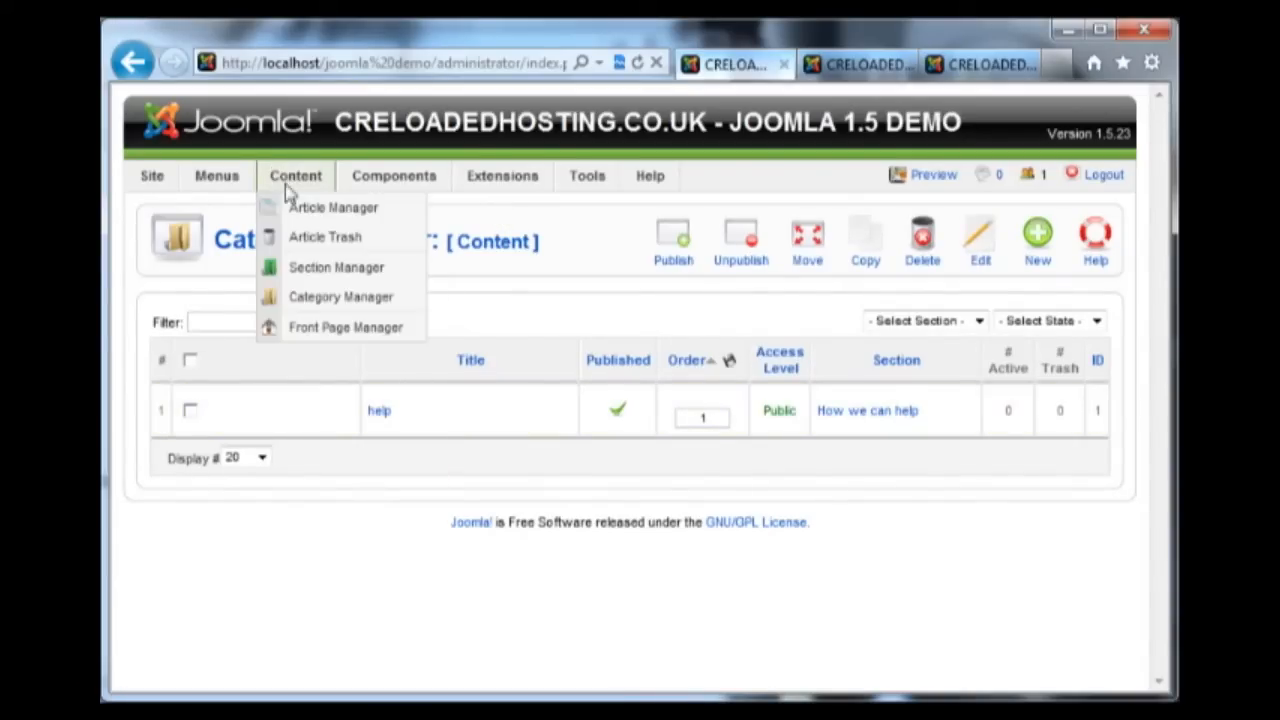
left_click(325, 272)
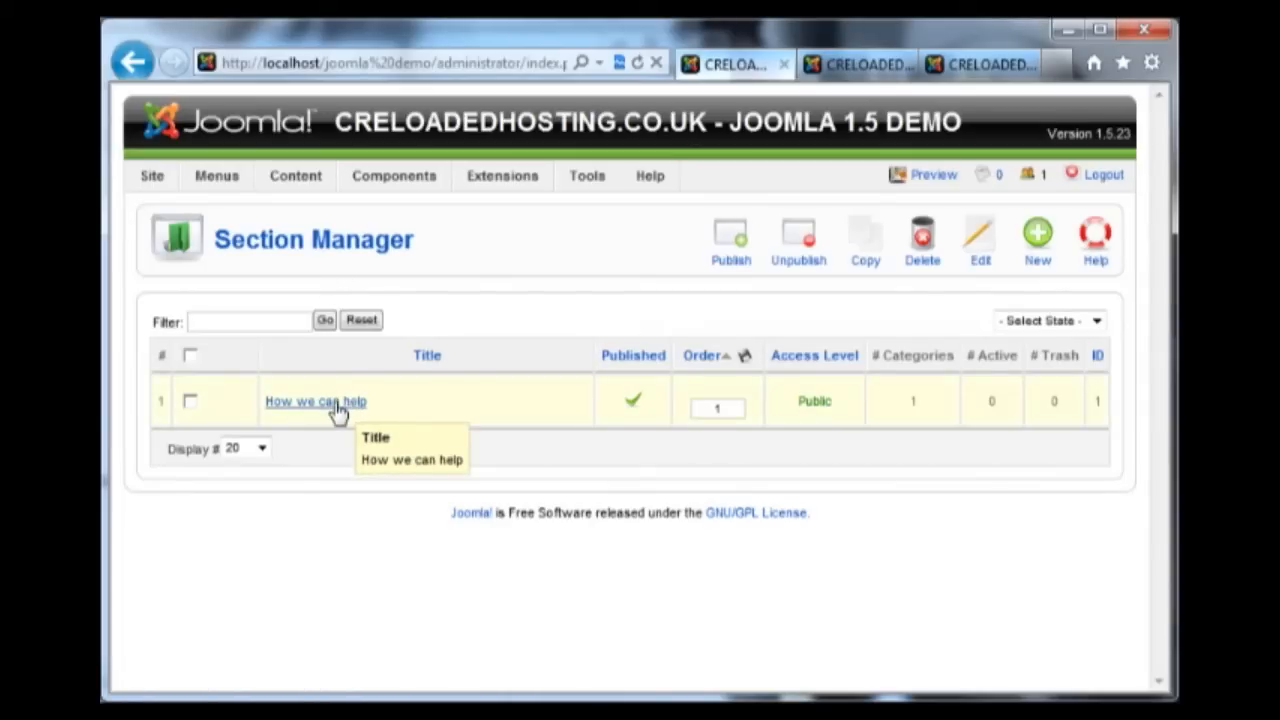
mouse_move(323, 180)
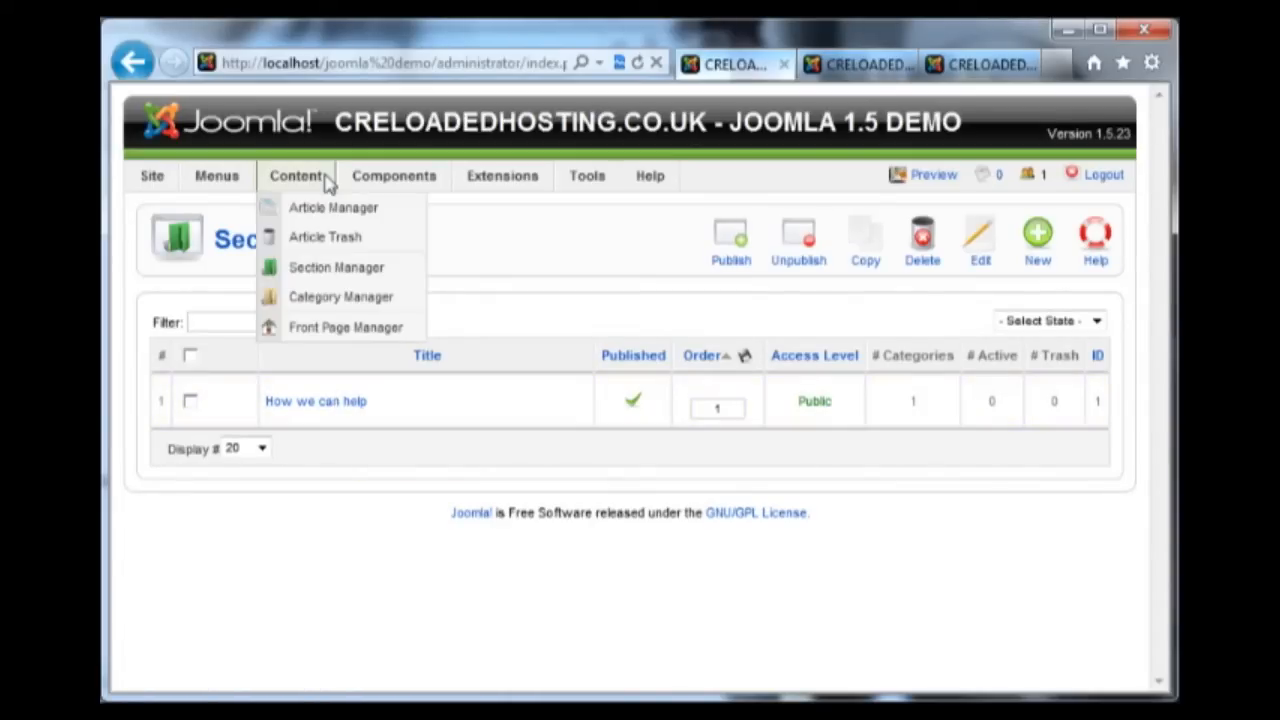
left_click(325, 300)
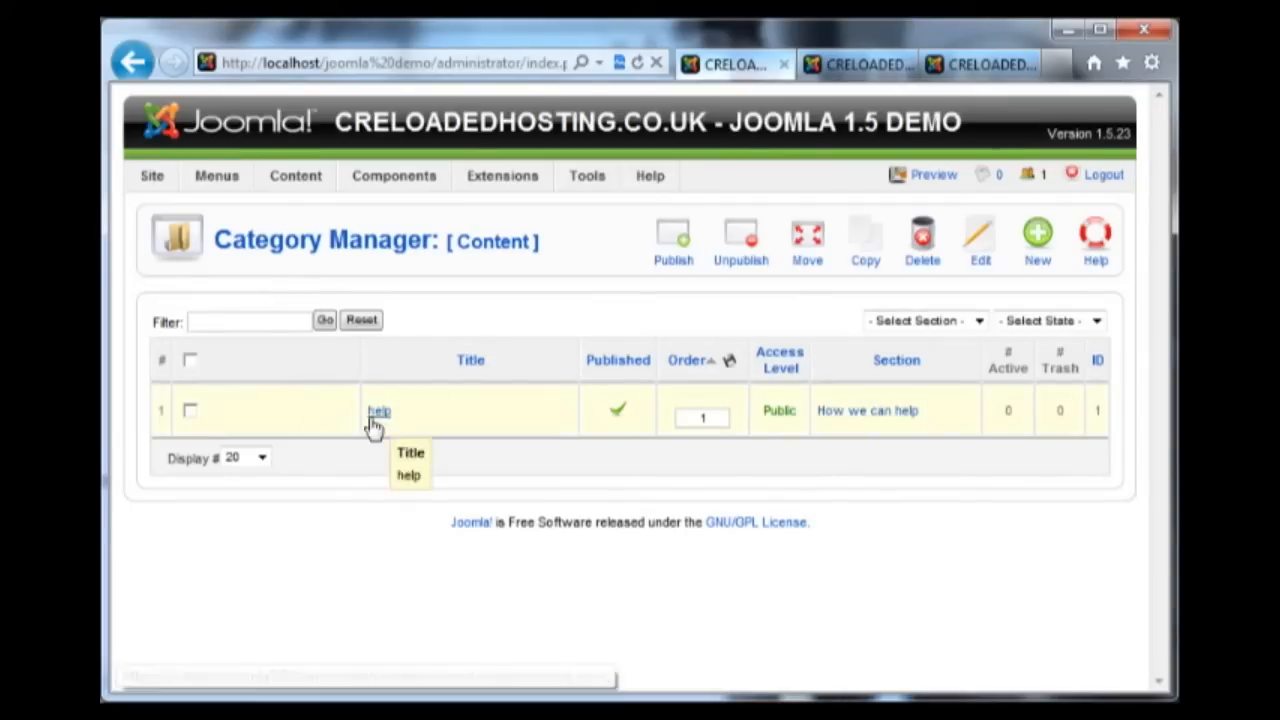
- Start a new article titled "How we can help you with Joomla" in section "How we can help" and category "help"
mouse_move(308, 183)
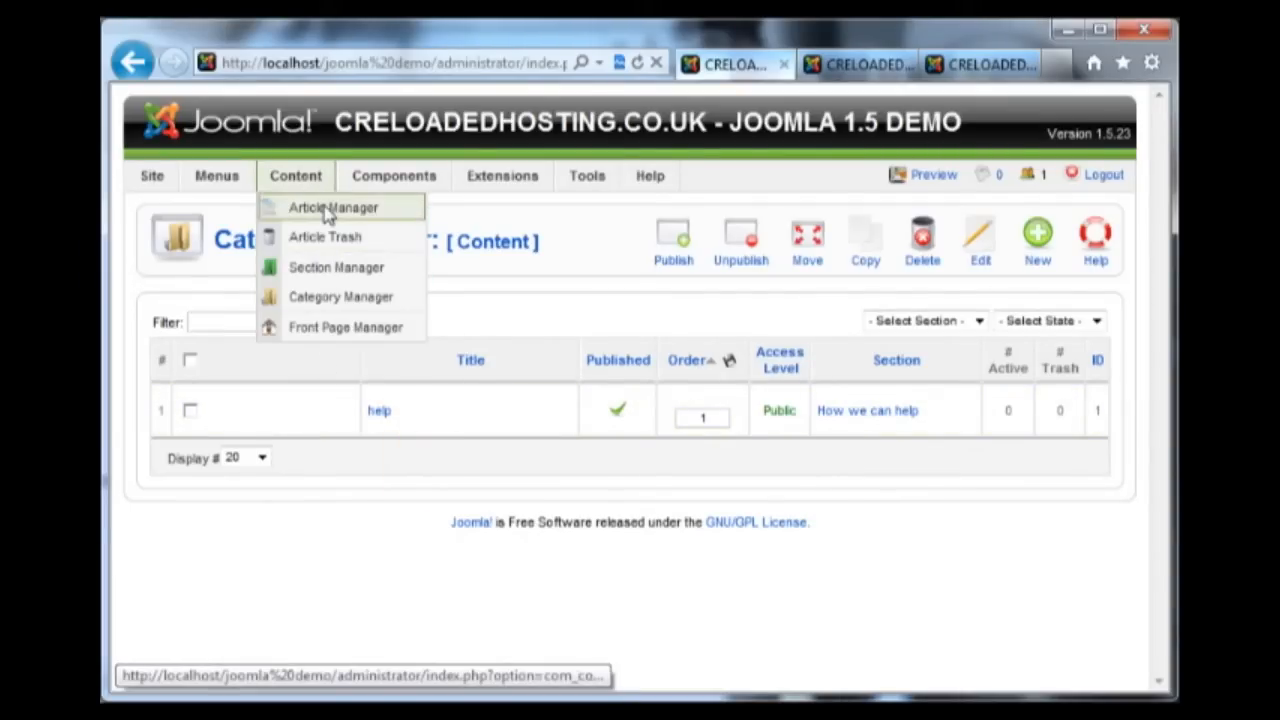
left_click(327, 212)
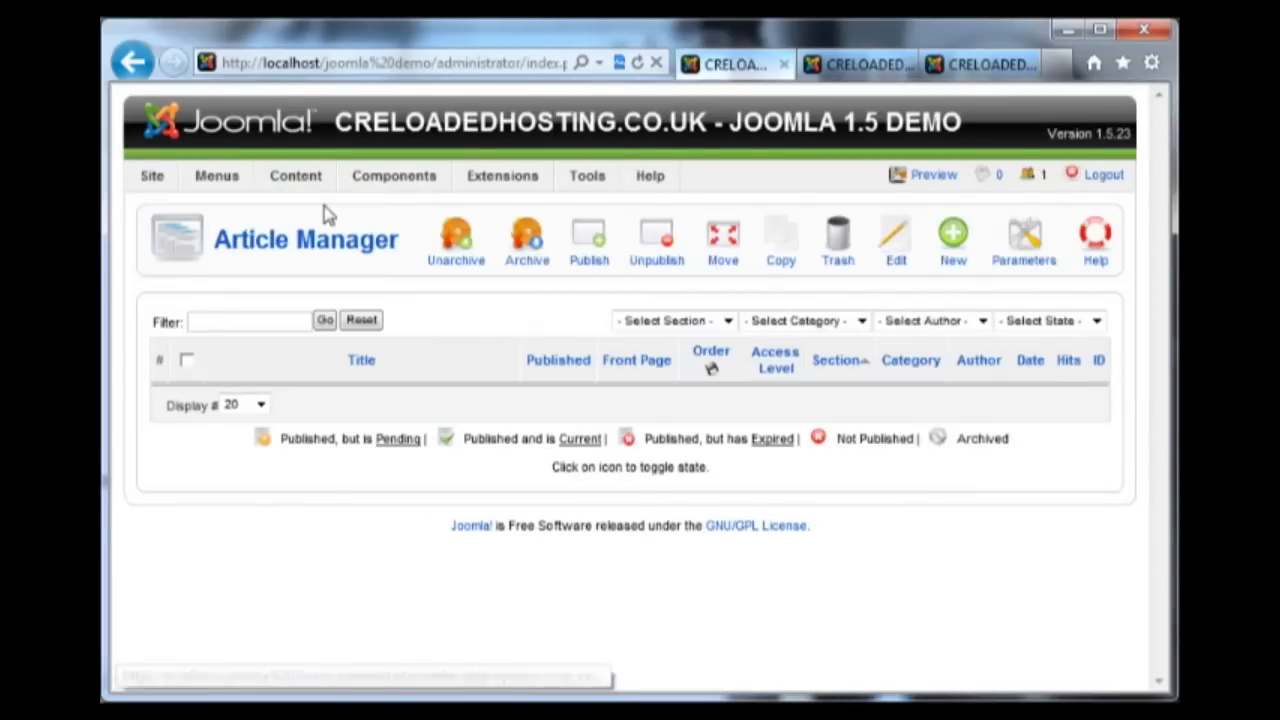
left_click(954, 248)
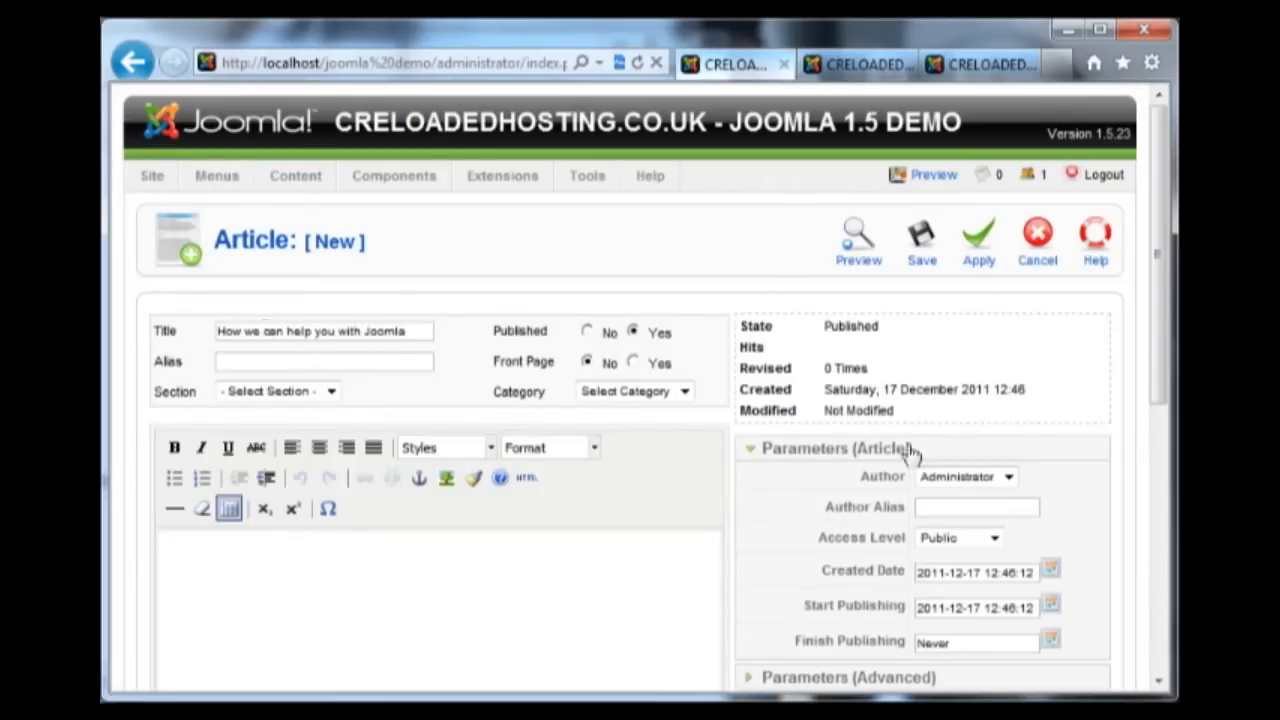
left_click(318, 396)
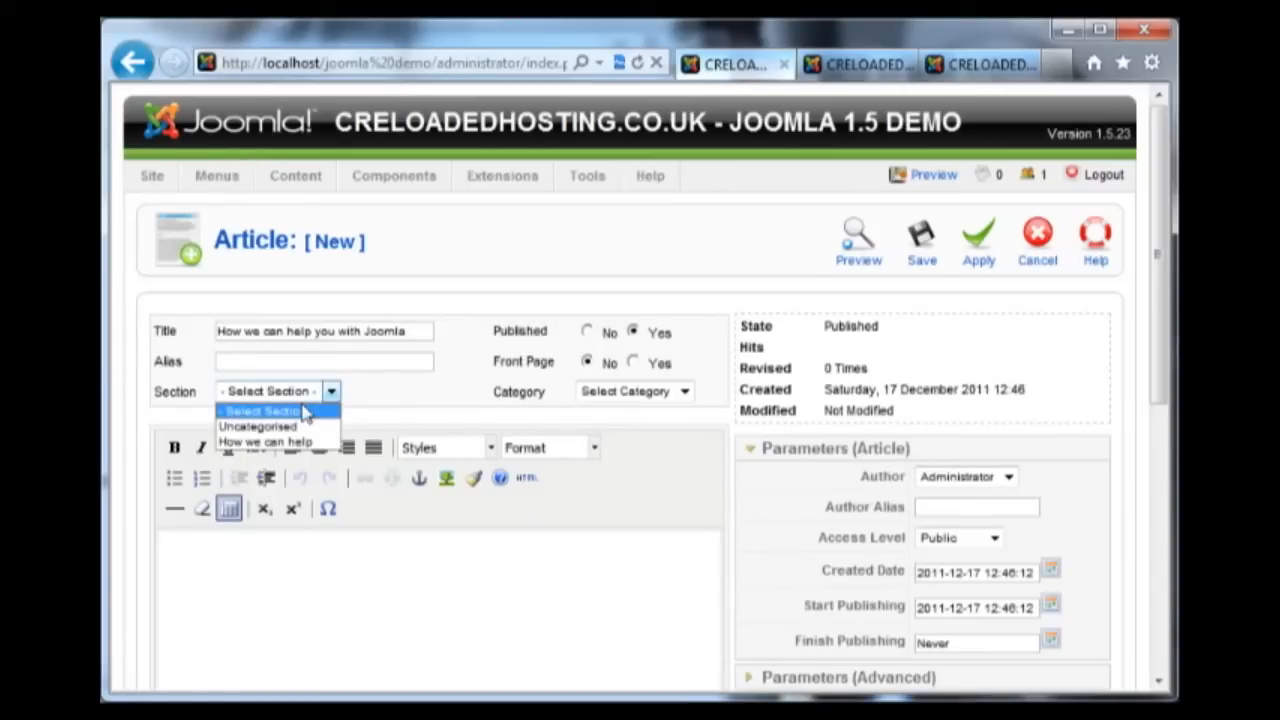
left_click(300, 442)
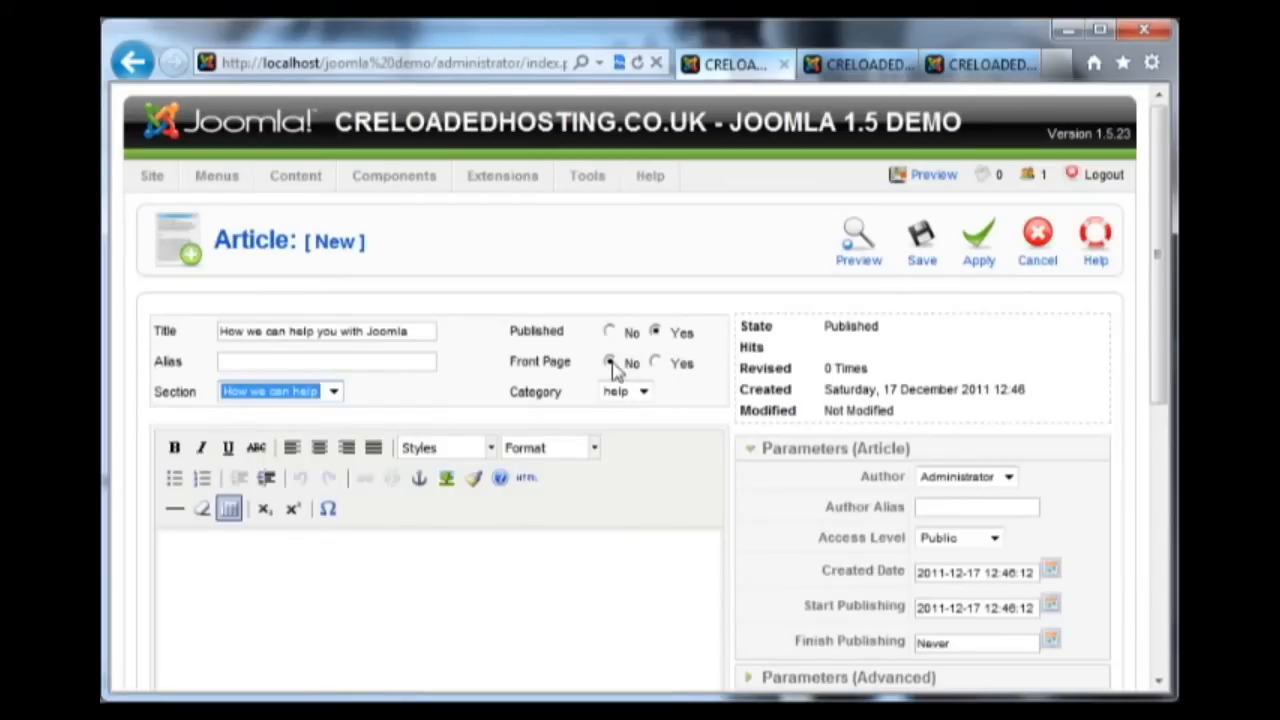
- Fill the article body with the Creloaded hosting.co.uk Joomla support text, the £35 monthly fee terms and the box image, and apply it
left_click(401, 556)
scroll(401, 556, "down", 1)
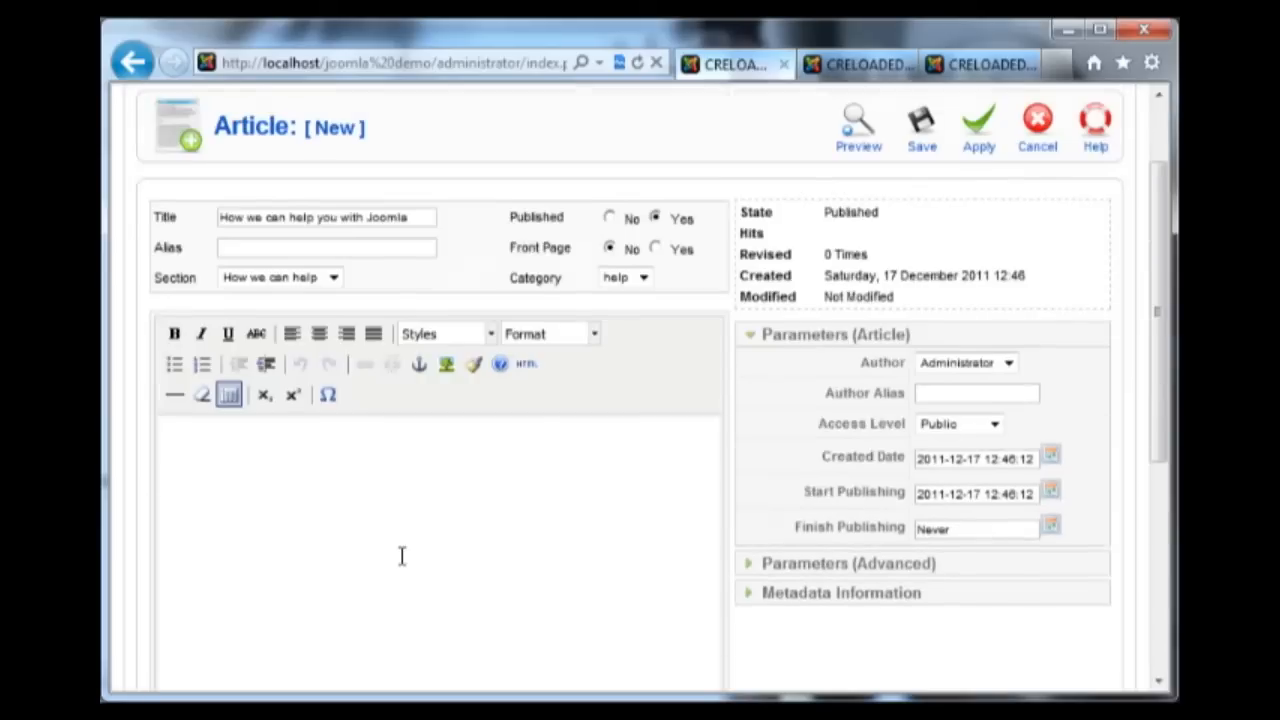
scroll(401, 556, "down", 2)
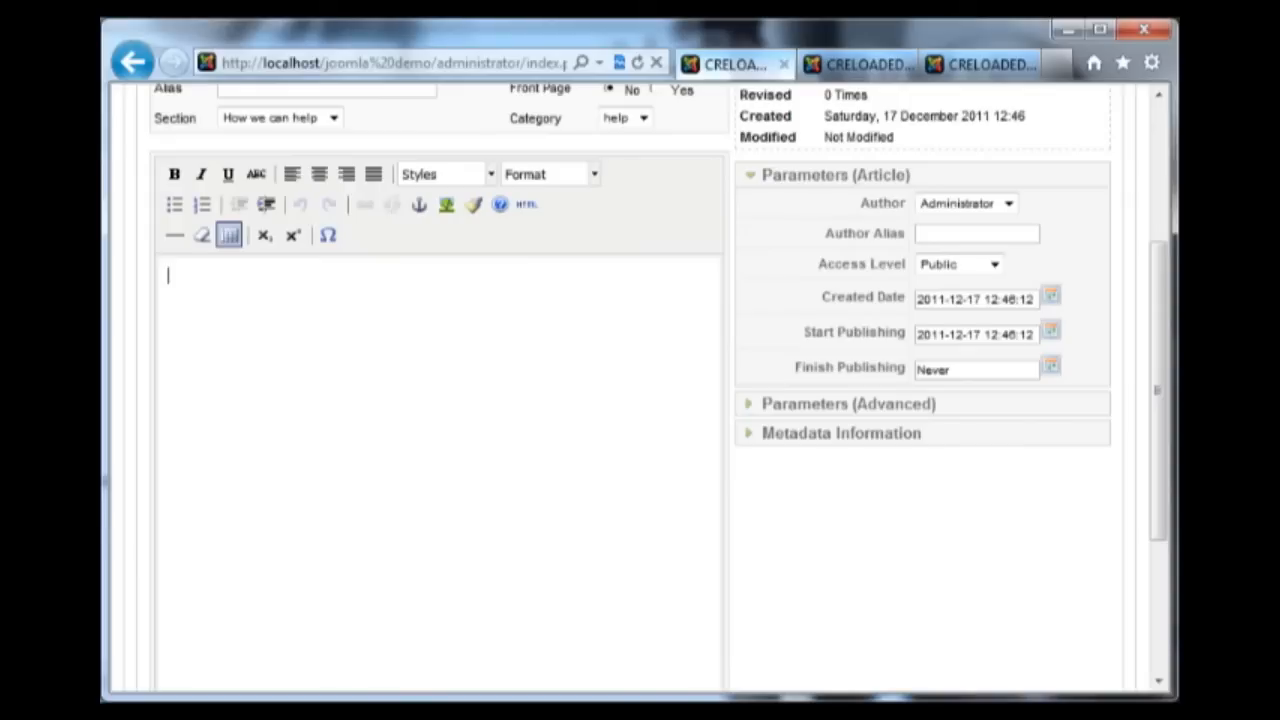
type("Creloaded hosting.co.uk can help you with issues surrounding Joomla from trouble shooting installations to adding content. You can pay a monthly fee of £35 per month for us to look after your site and update your site with articles and modification's. Should no updates be required a a reduced fee of £15pm will apply for website management This includes your hosting. £35 pm gets you 3 and half hours work. You can request us to update your site by giving us 24 hours' notice and contacting us through your account section at billing part of the site.")
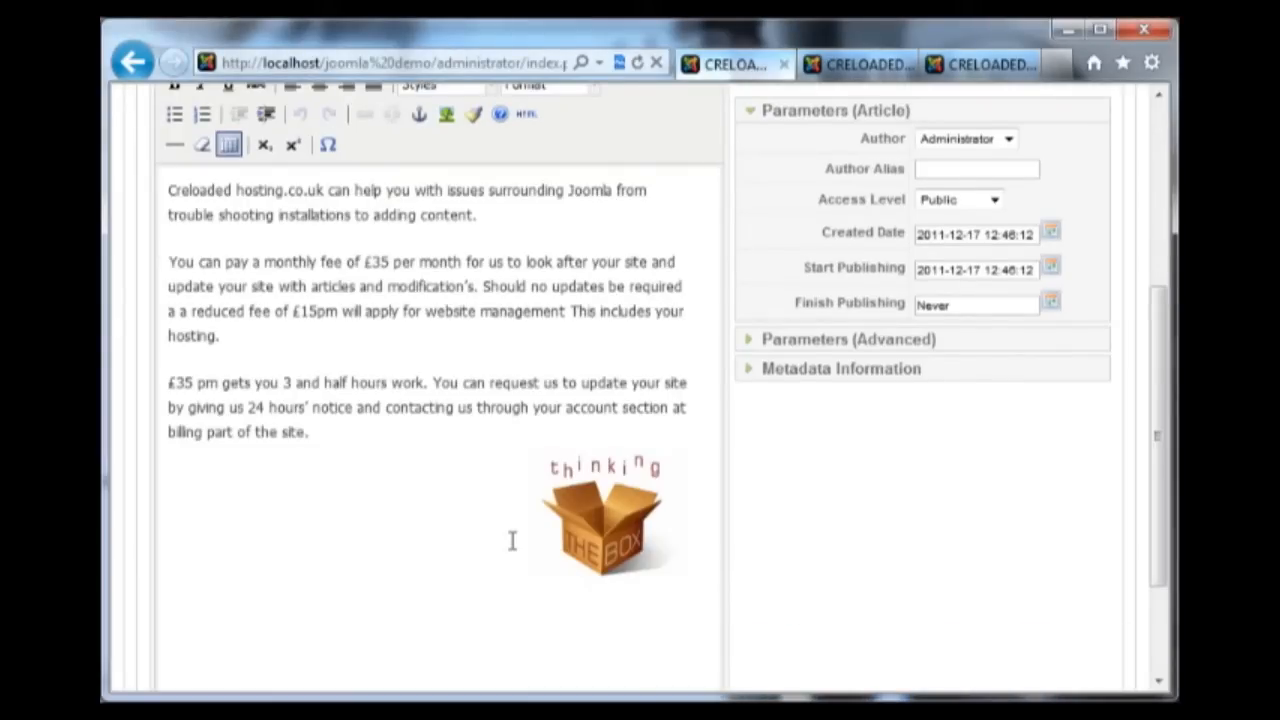
scroll(486, 539, "up", 2)
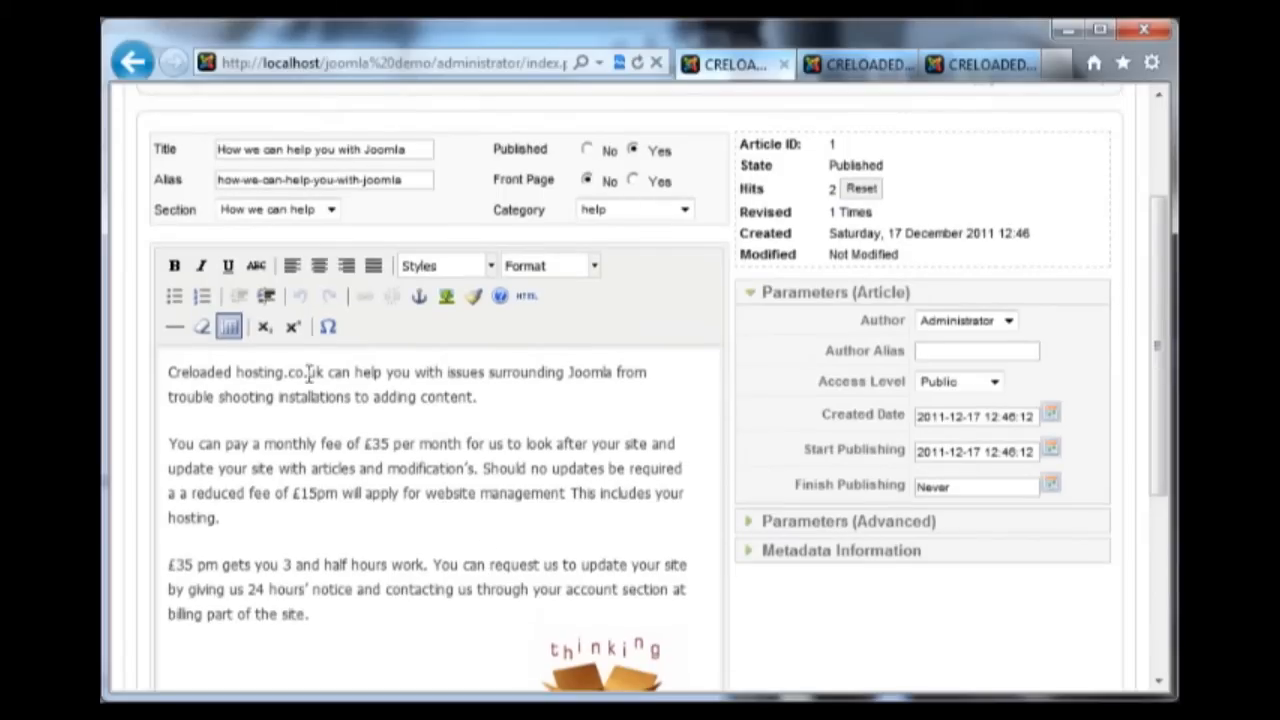
scroll(420, 290, "down", 1)
scroll(548, 440, "up", 1)
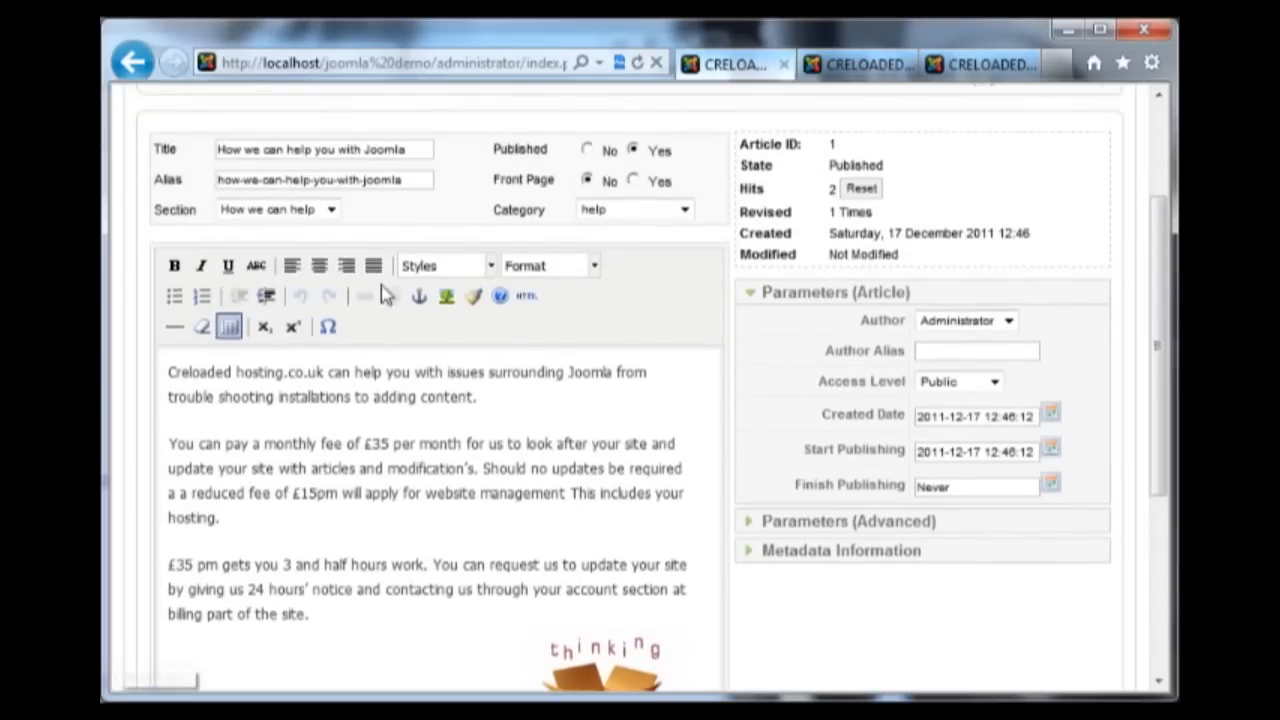
scroll(474, 545, "down", 1)
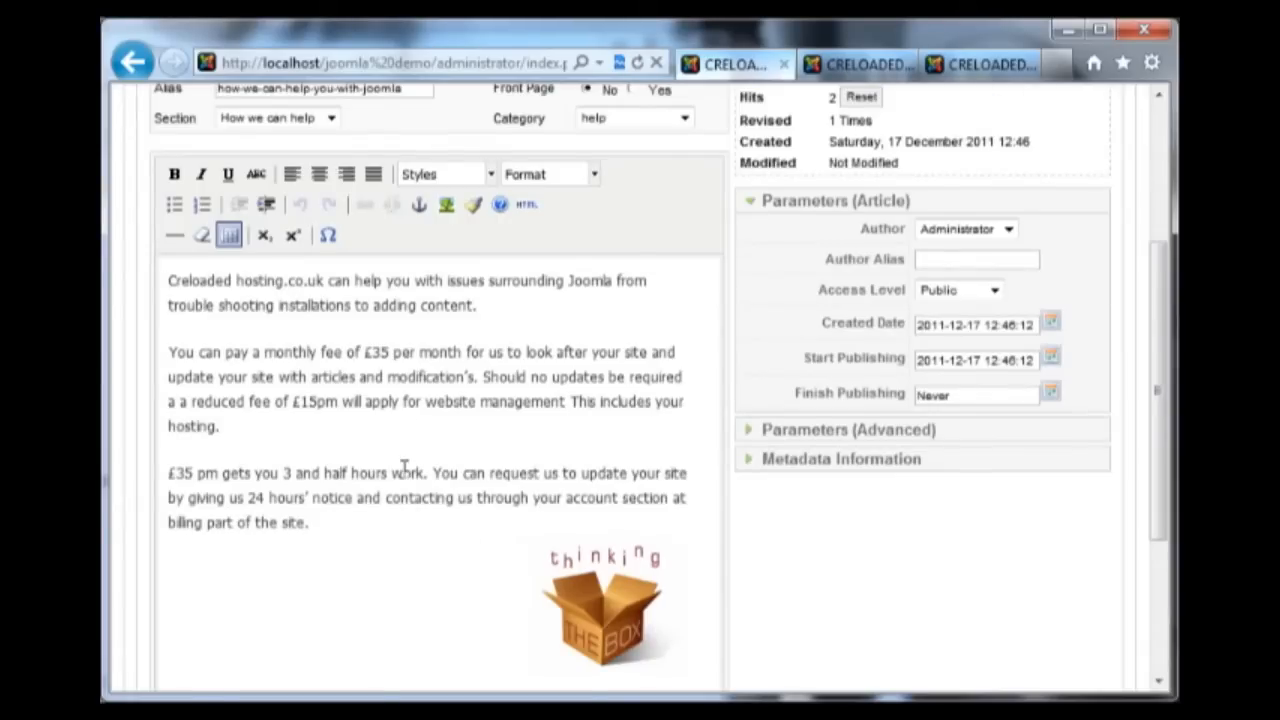
- Save the "How we can help you with Joomla" article and open the item list of the Top Menu
scroll(404, 468, "up", 2)
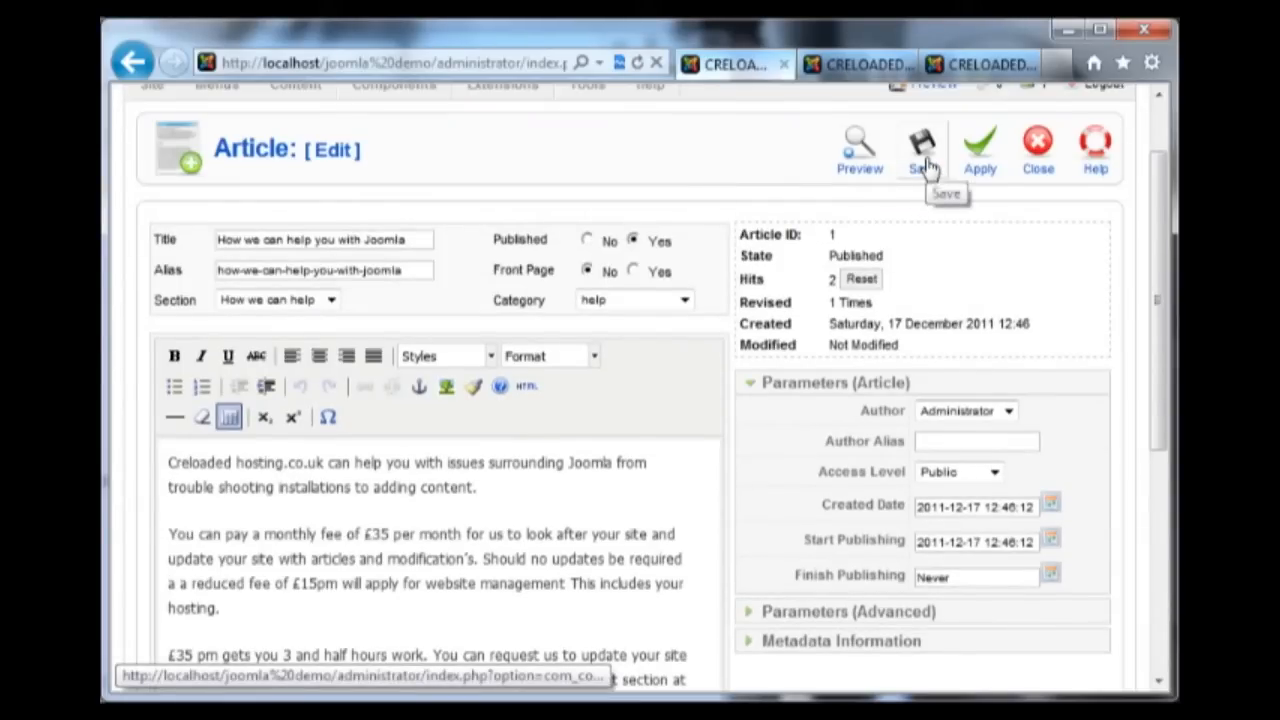
left_click(923, 162)
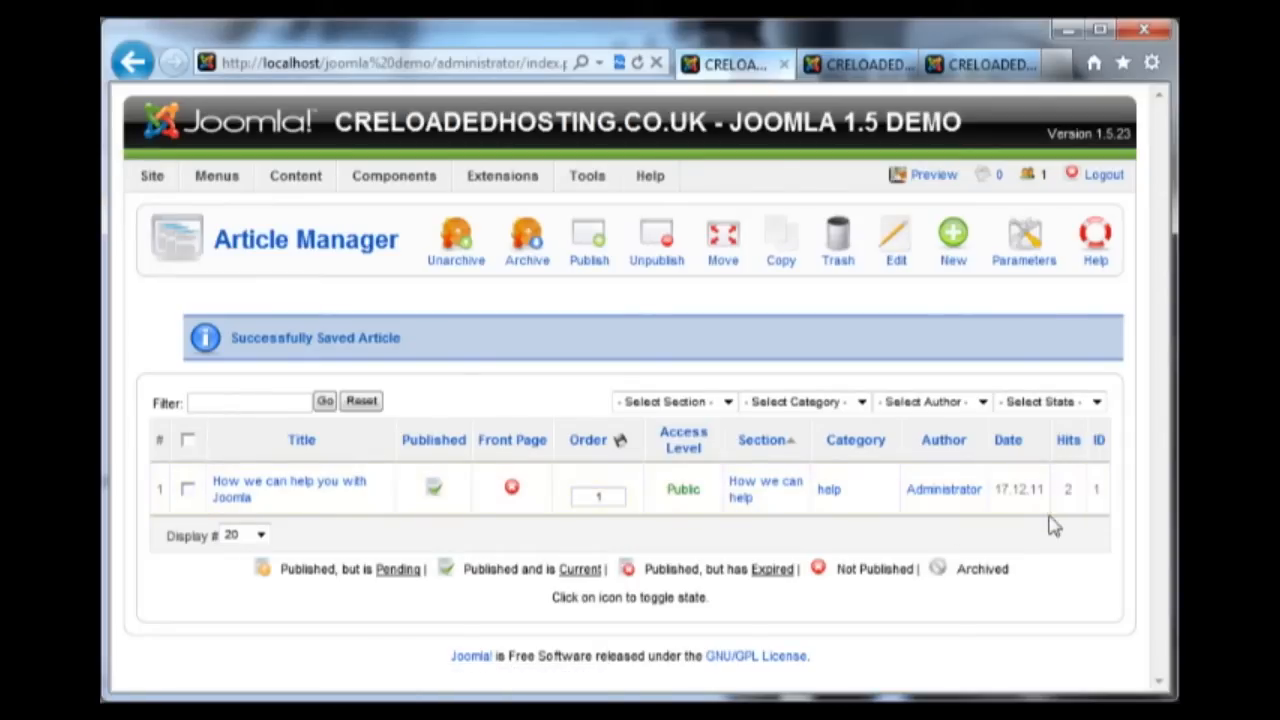
mouse_move(228, 197)
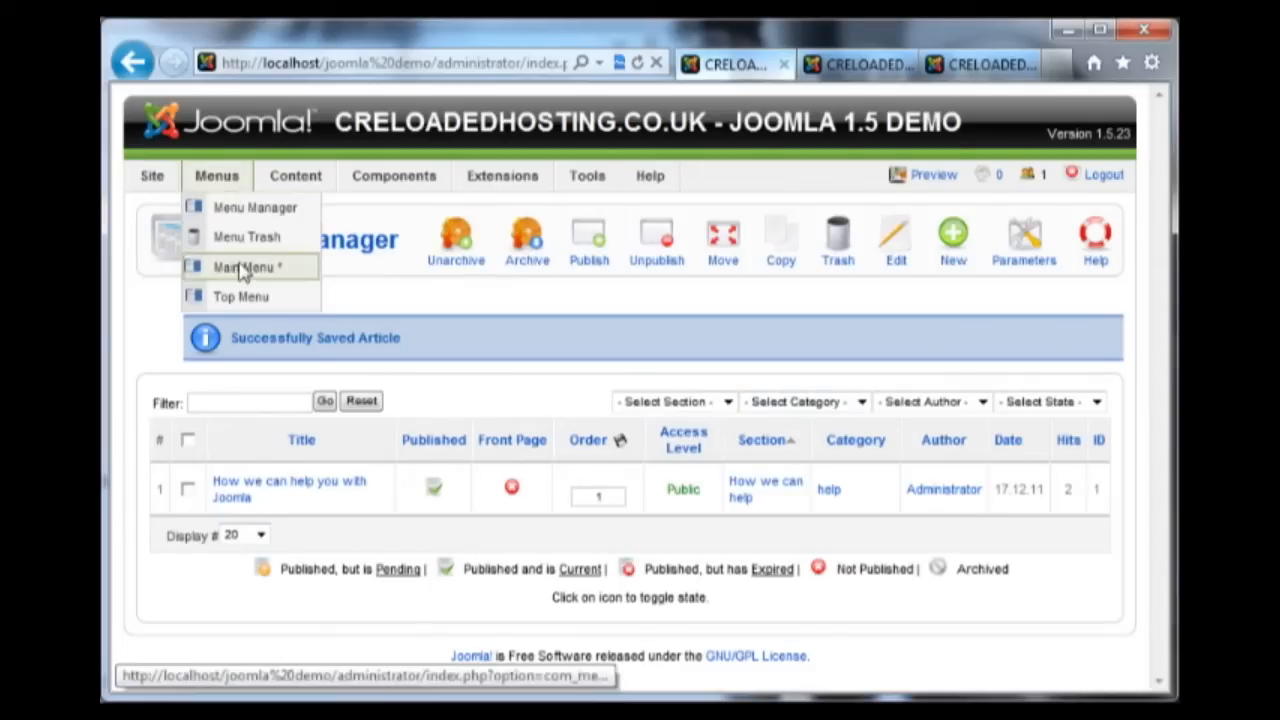
left_click(250, 299)
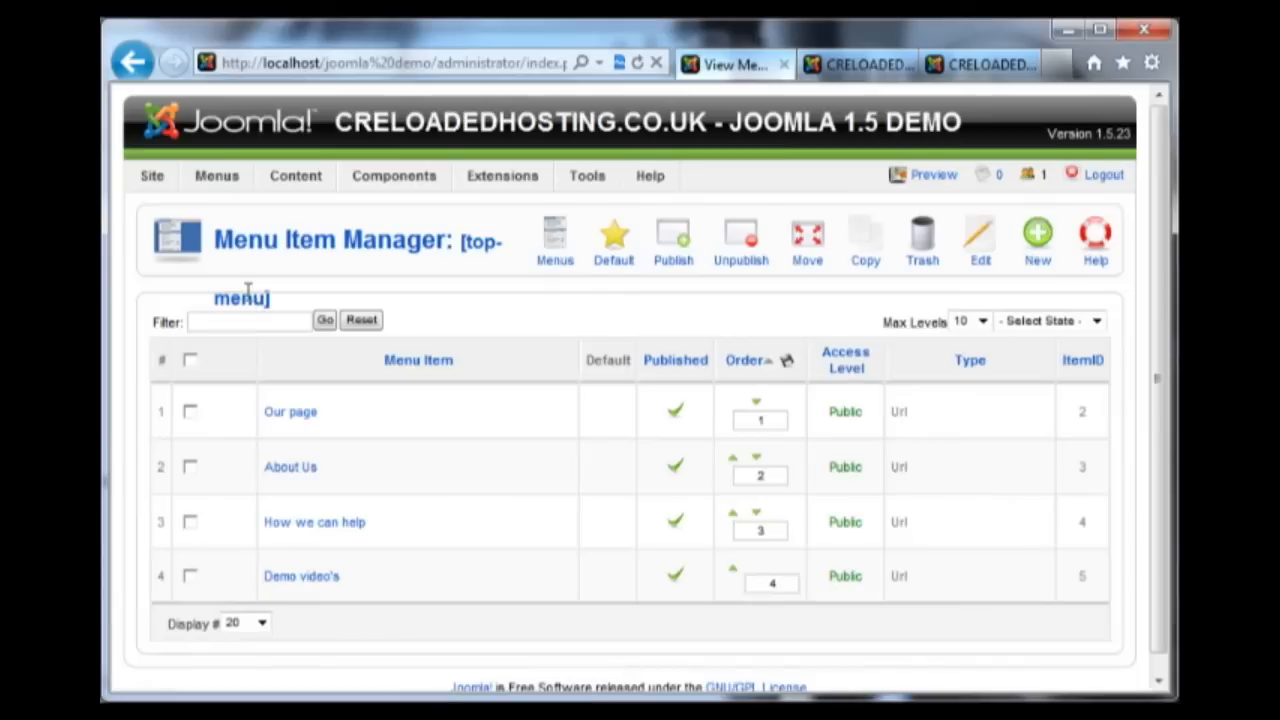
- Change the "How we can help" menu item to Article Layout, link it to the article "How we can help you with Joomla" and apply it
left_click(353, 524)
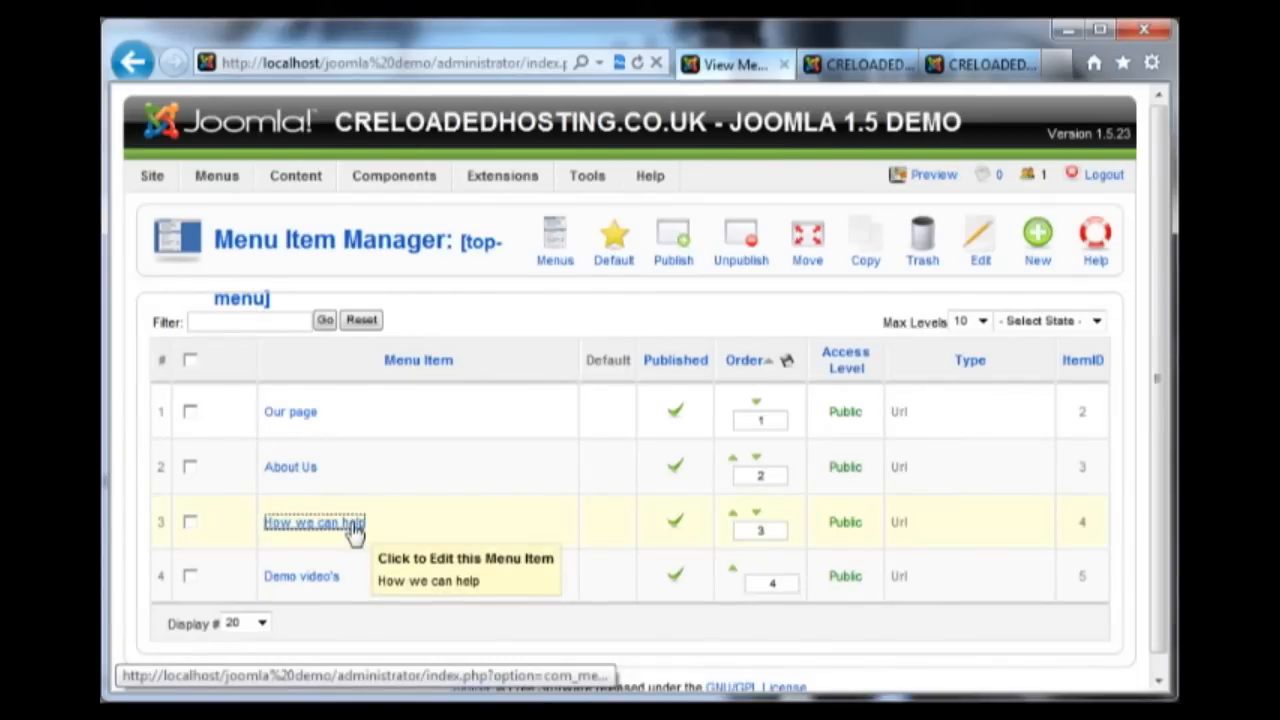
left_click(677, 355)
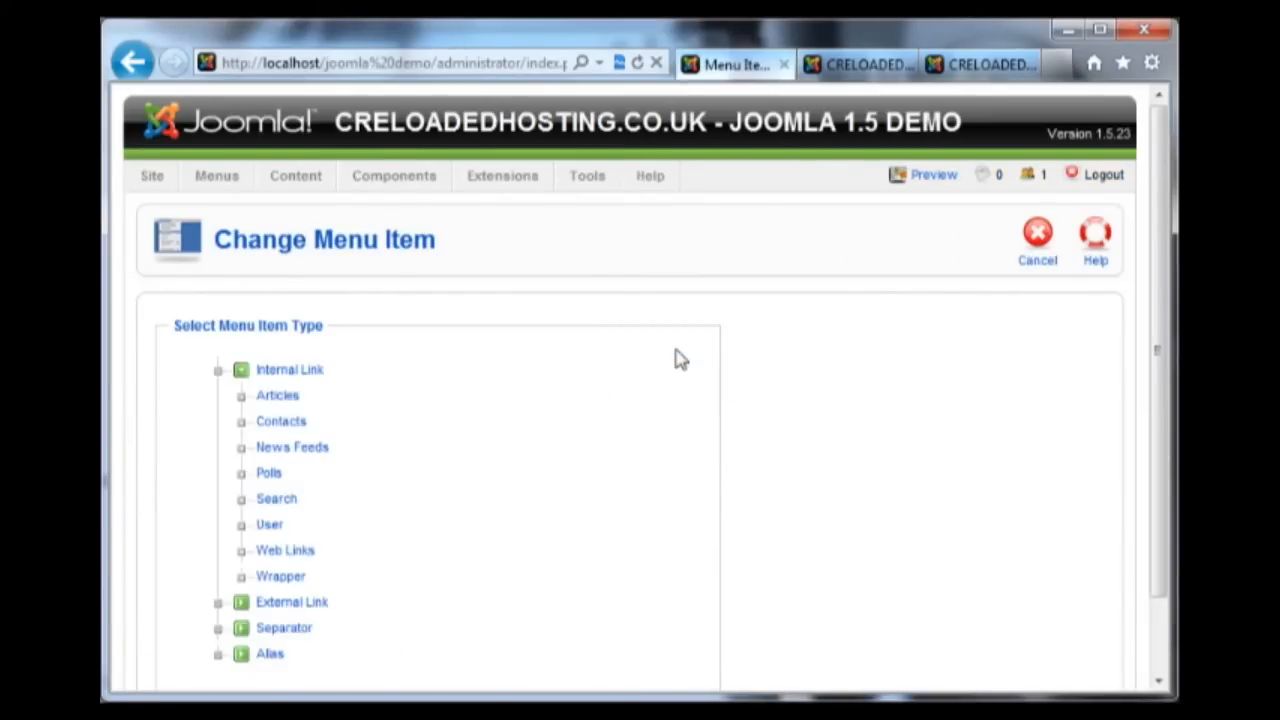
left_click(277, 397)
left_click(390, 500)
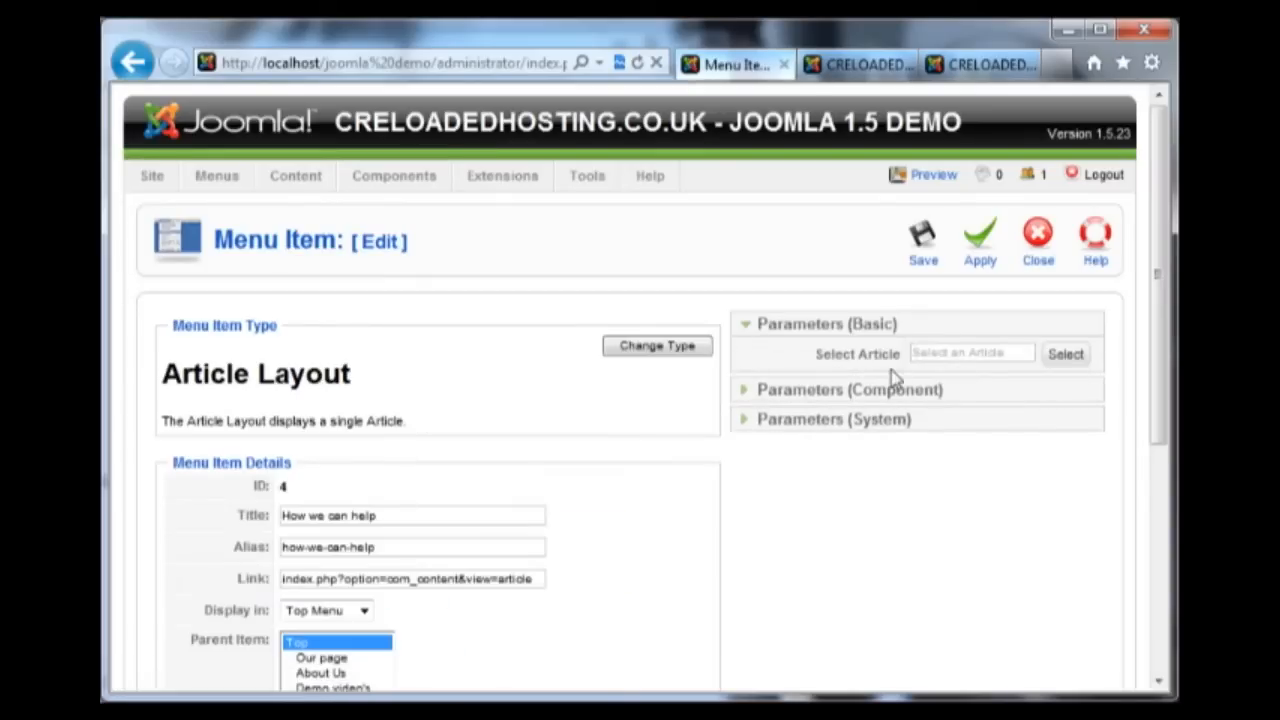
left_click(1068, 360)
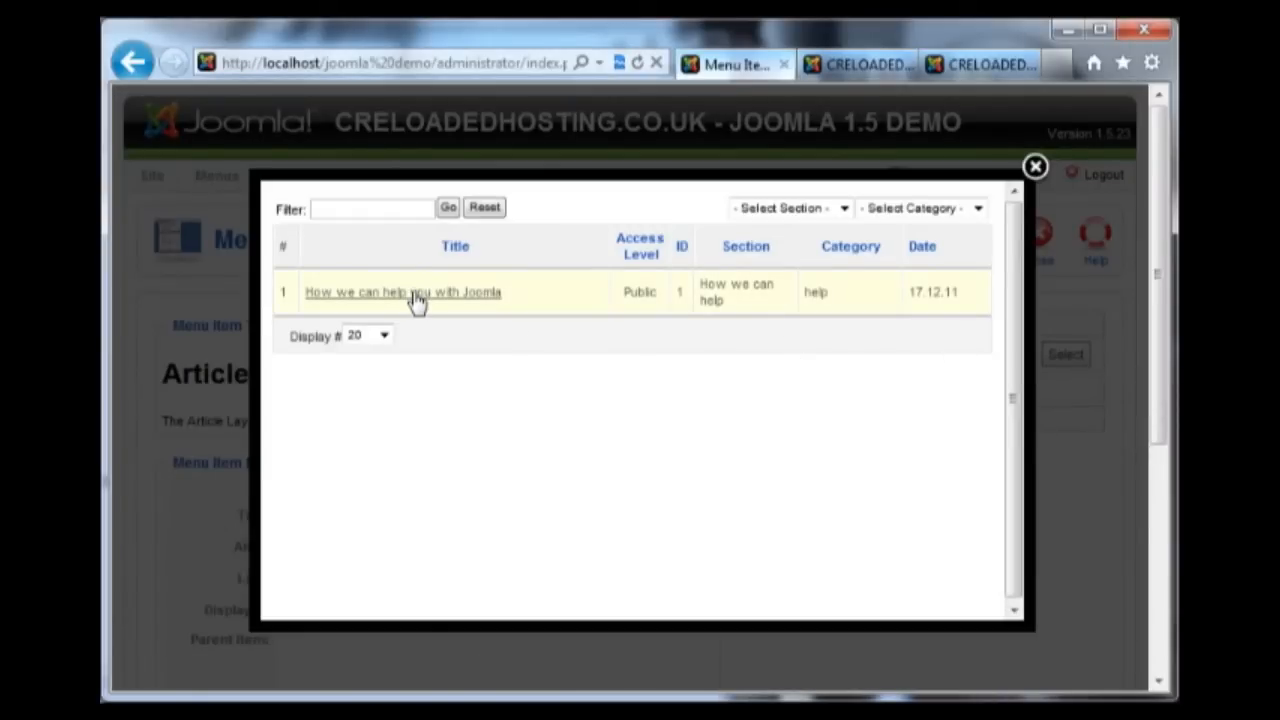
left_click(418, 291)
left_click(981, 259)
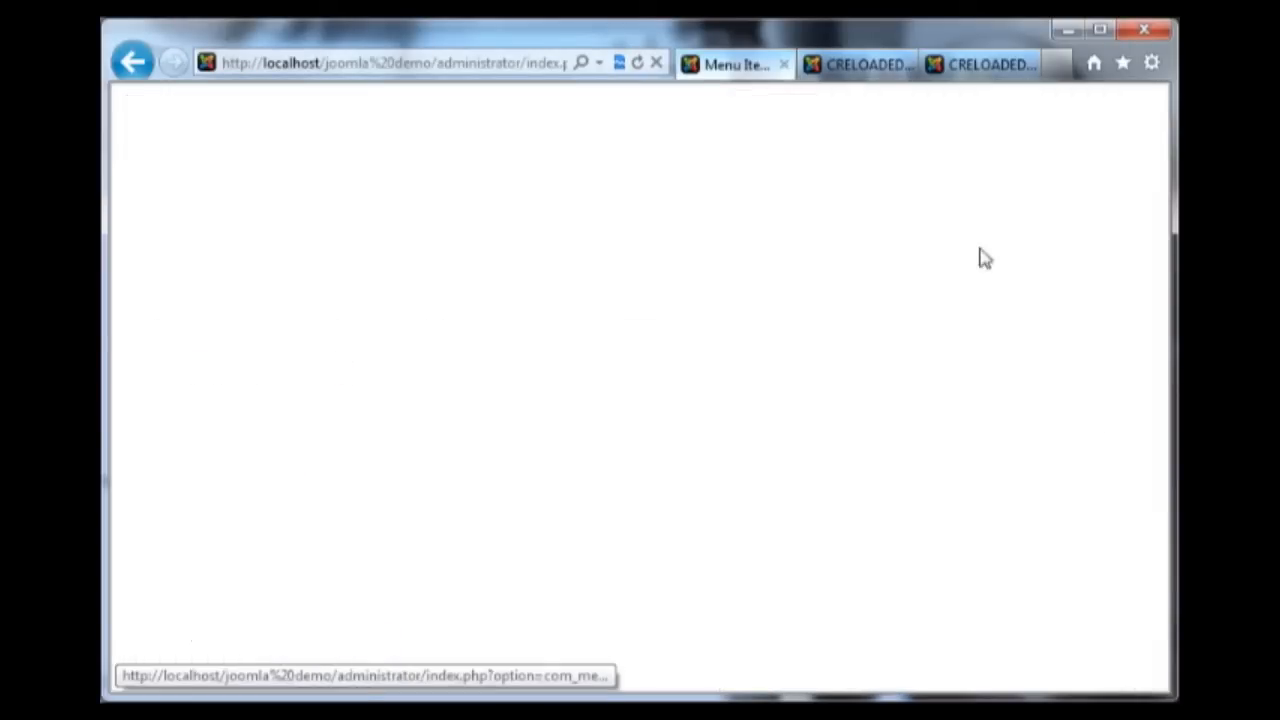
- Reload the front-end site, open its "How we can help" page and review the article's text and image
left_click(857, 68)
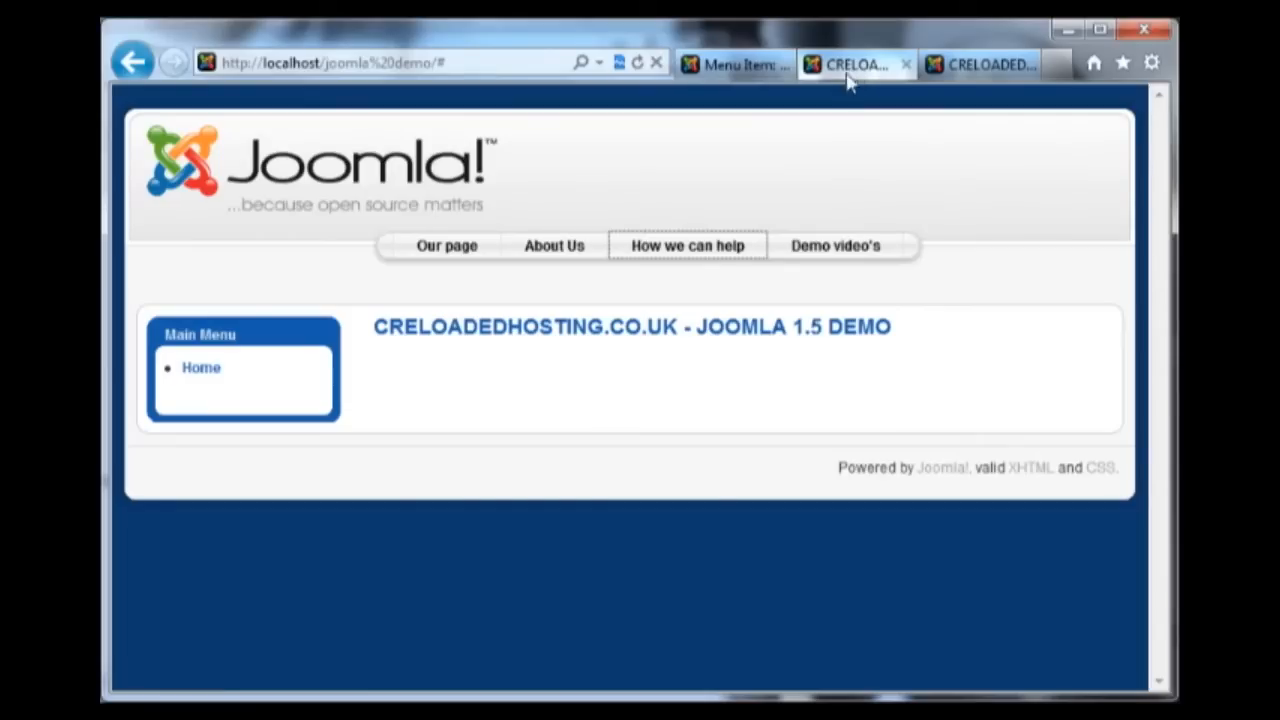
left_click(203, 369)
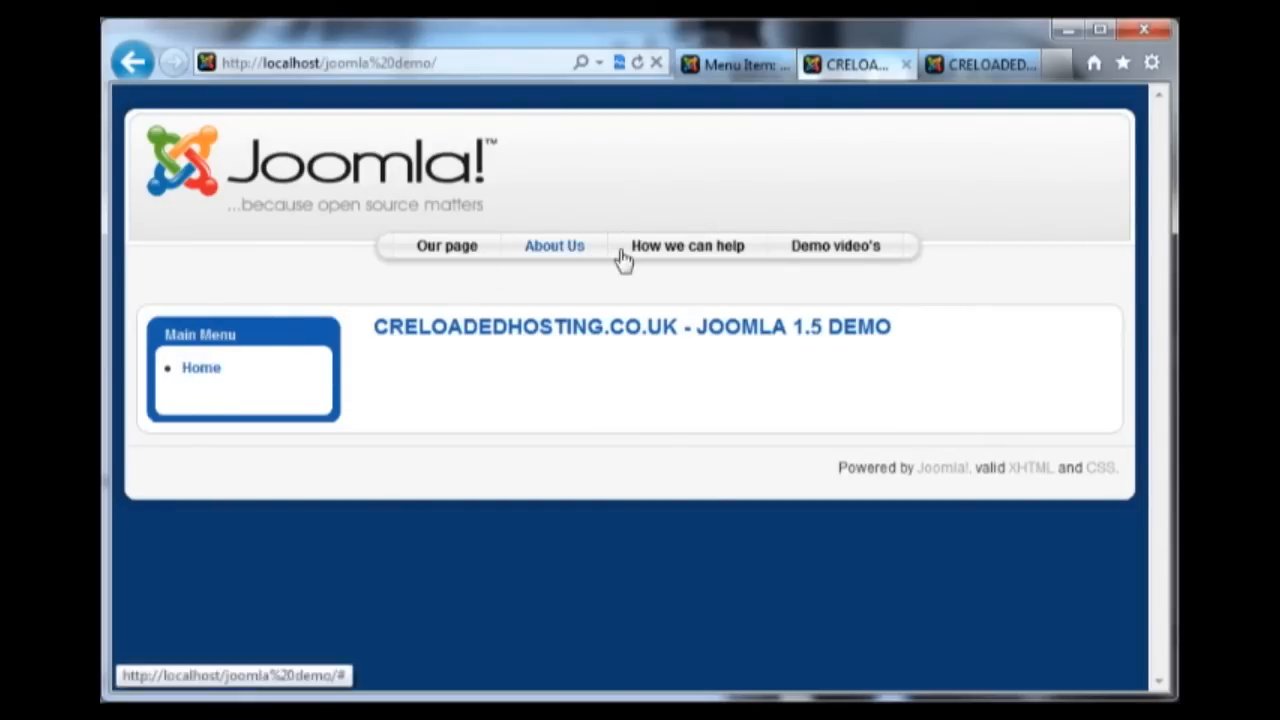
left_click(637, 63)
left_click(677, 256)
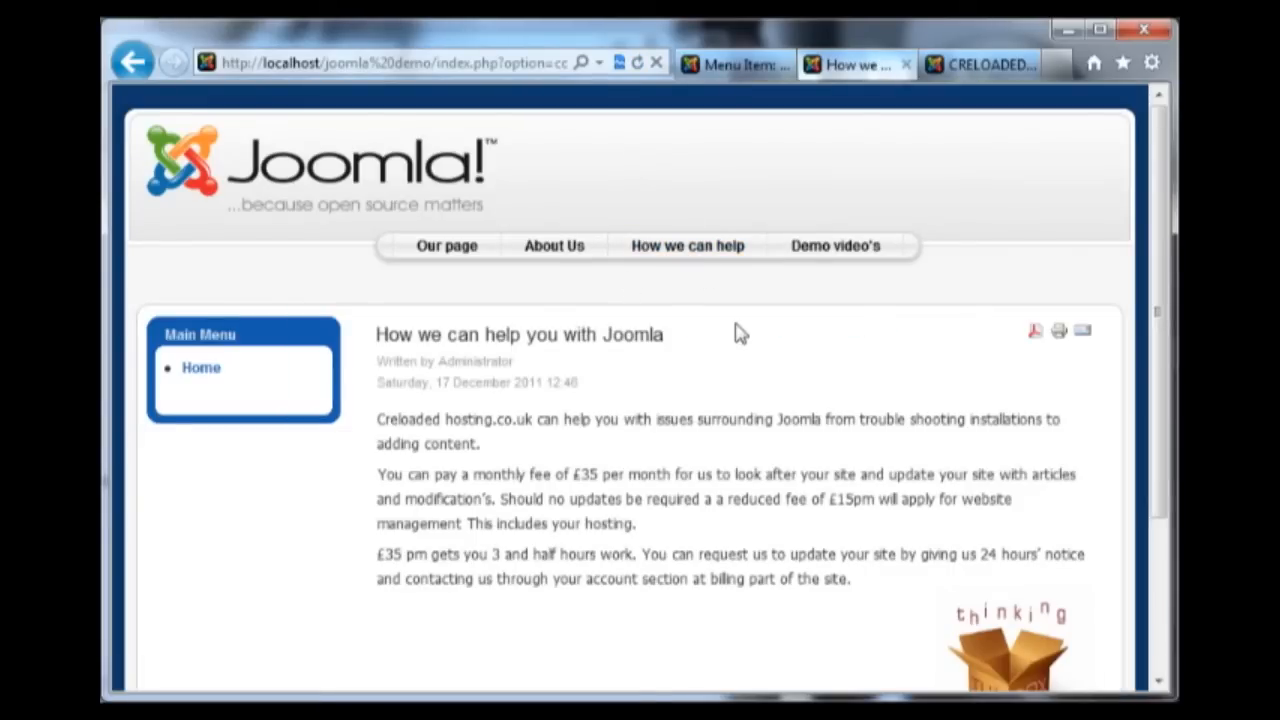
scroll(739, 333, "down", 2)
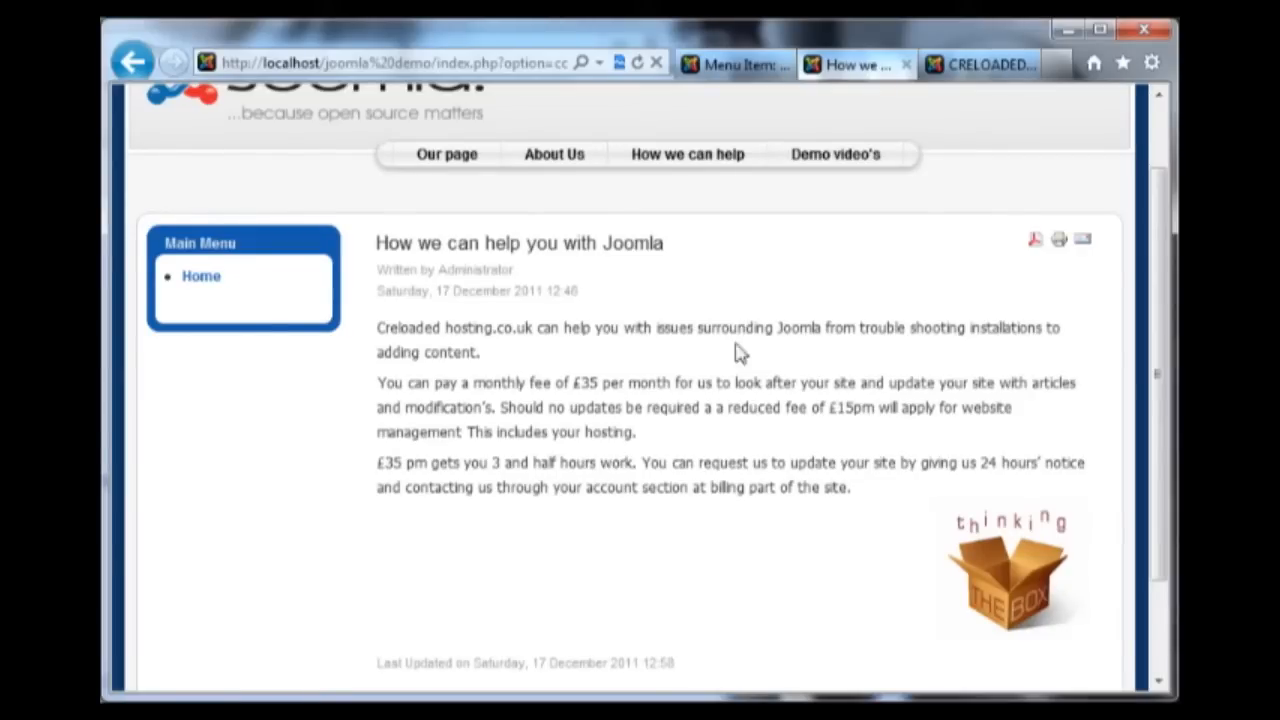
left_click_drag(870, 505, 378, 300)
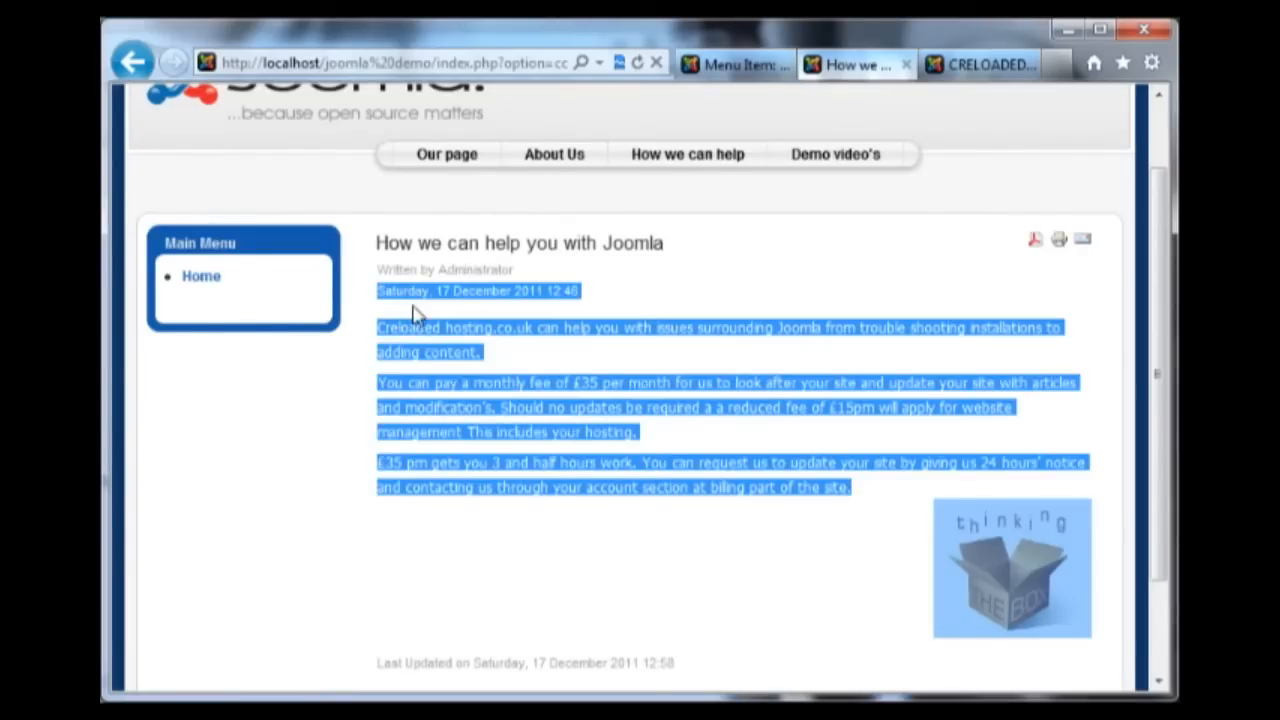
left_click(376, 400)
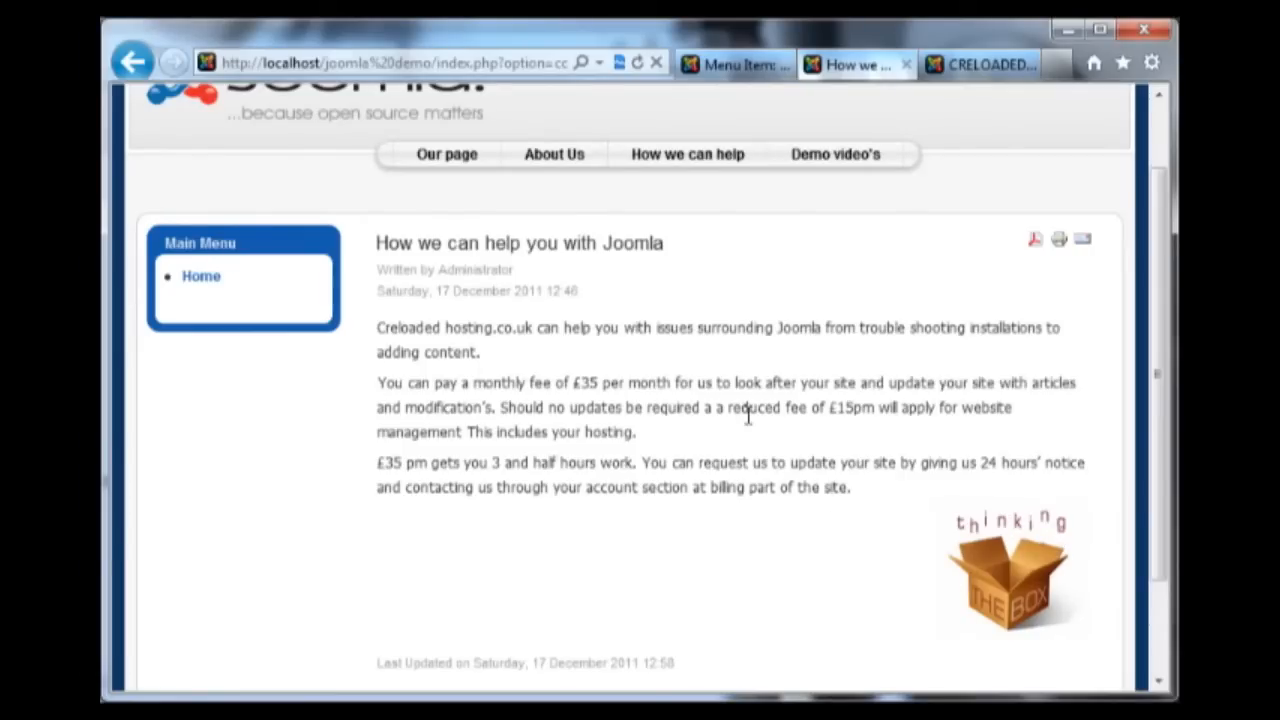
scroll(746, 413, "up", 1)
scroll(748, 411, "down", 1)
scroll(746, 410, "up", 1)
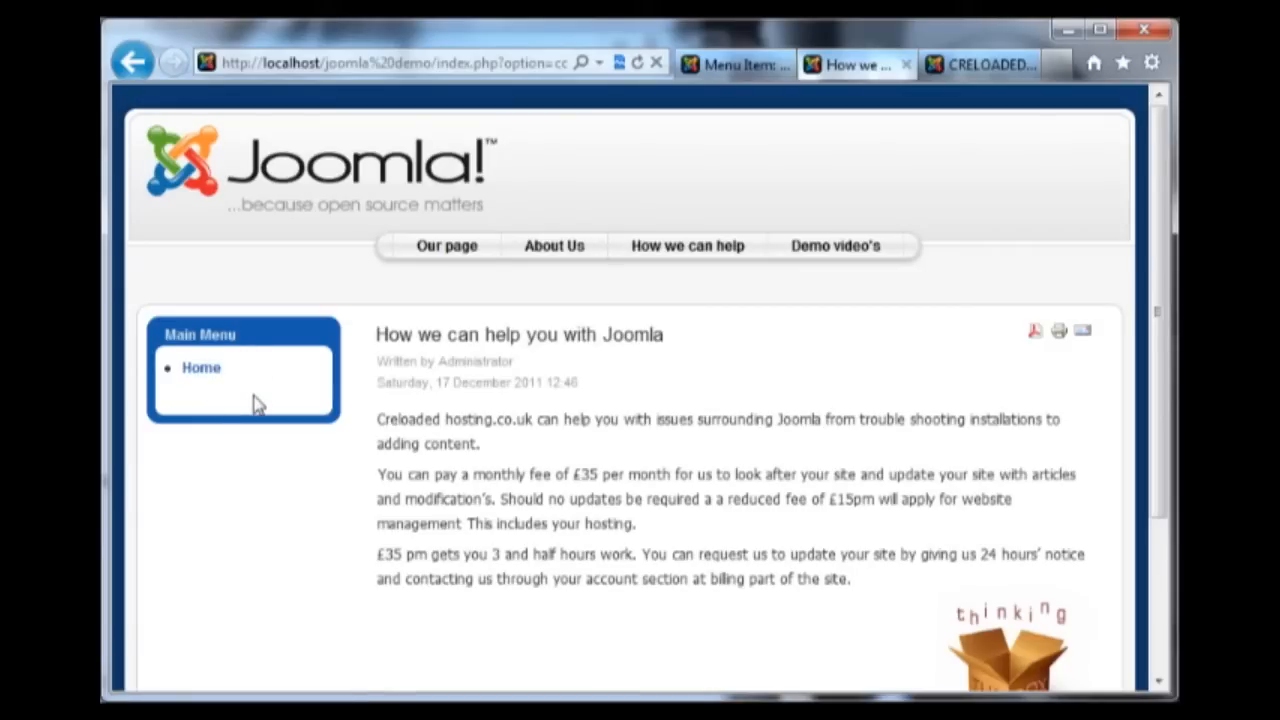
- Close the "How we can help" menu item in the administrator and open the item list of the Main Menu
left_click(732, 66)
left_click(1037, 262)
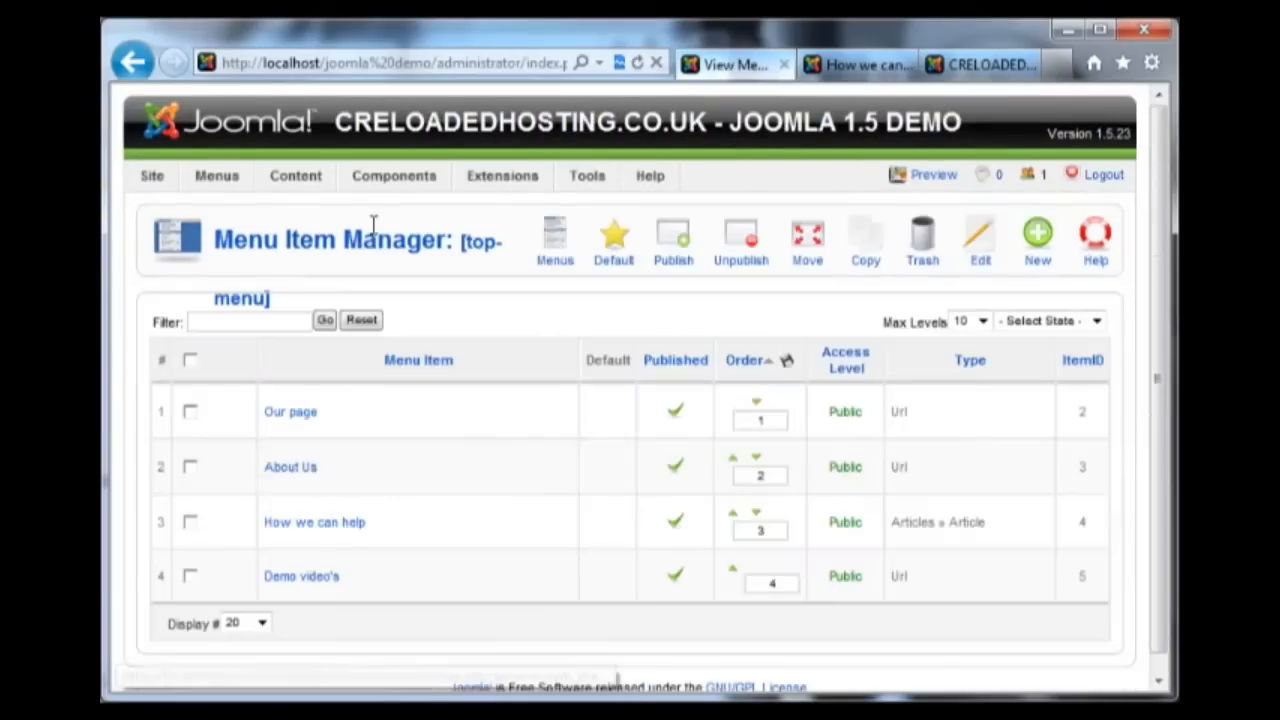
mouse_move(217, 198)
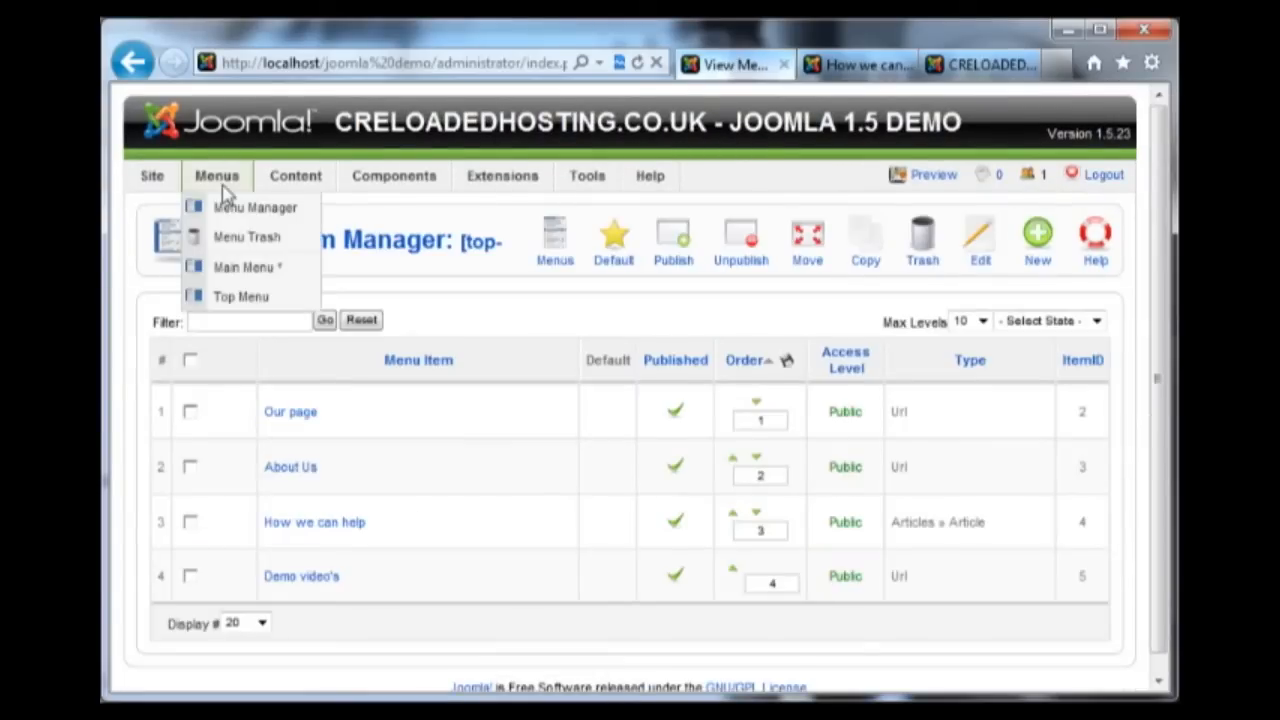
left_click(250, 269)
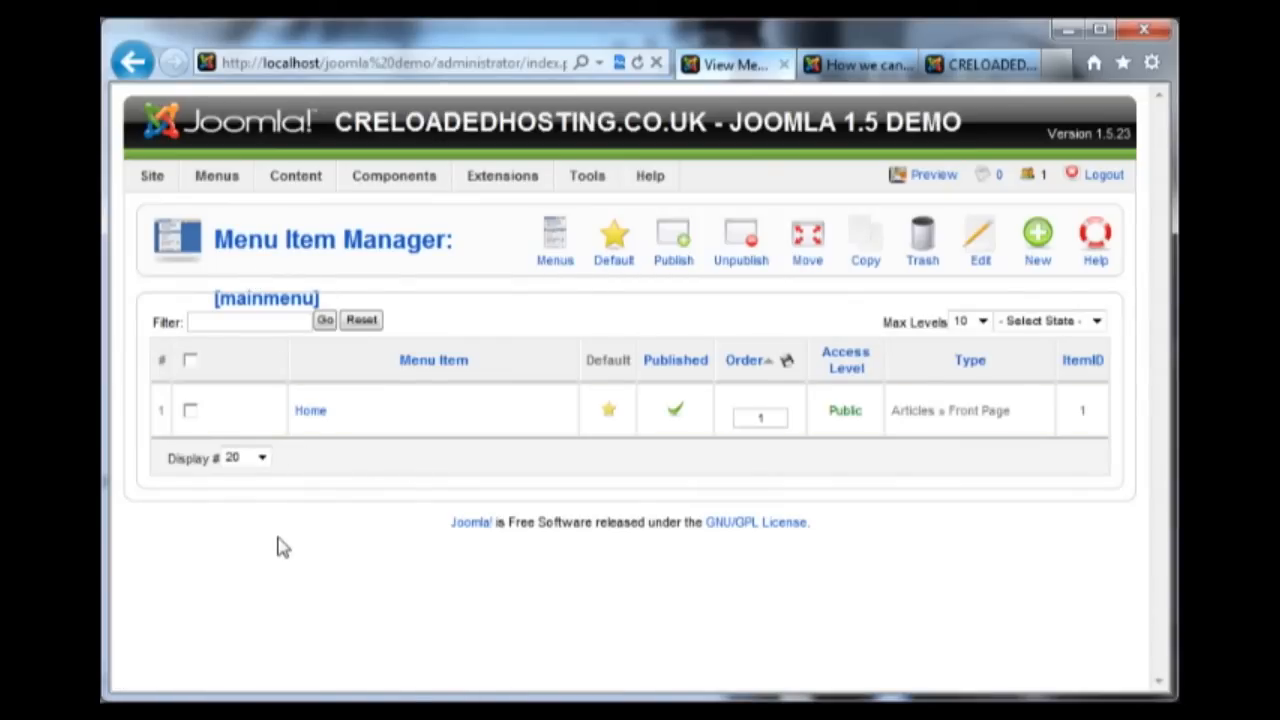
- Create an External Link item titled "Contact us" in the Main Menu and apply it
left_click(1034, 236)
scroll(431, 340, "down", 2)
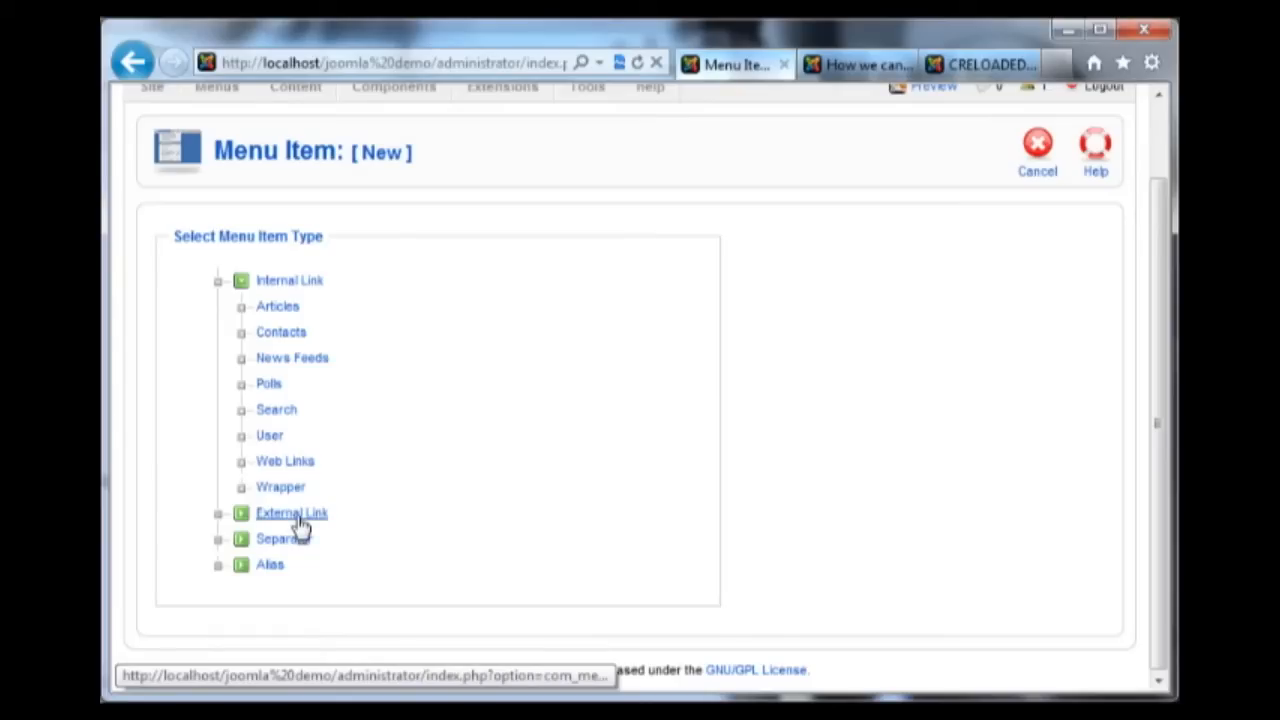
left_click(300, 519)
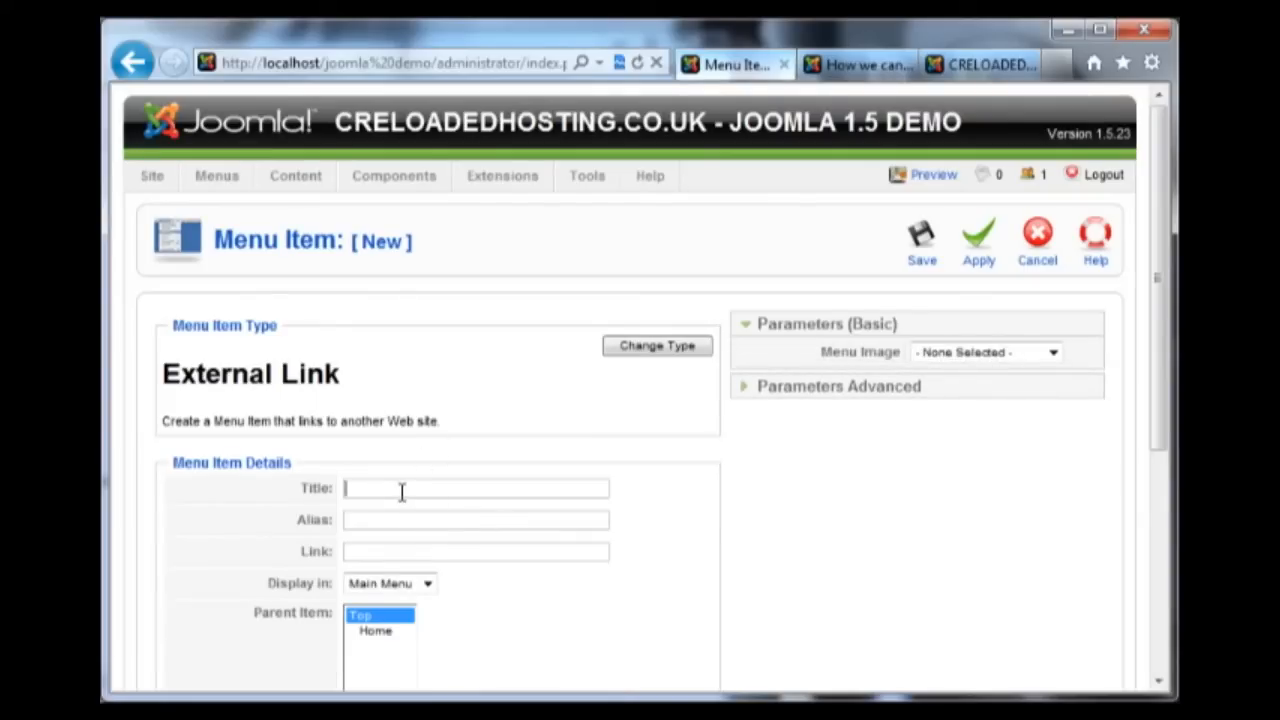
left_click(401, 489)
type("Contact us")
left_click(980, 262)
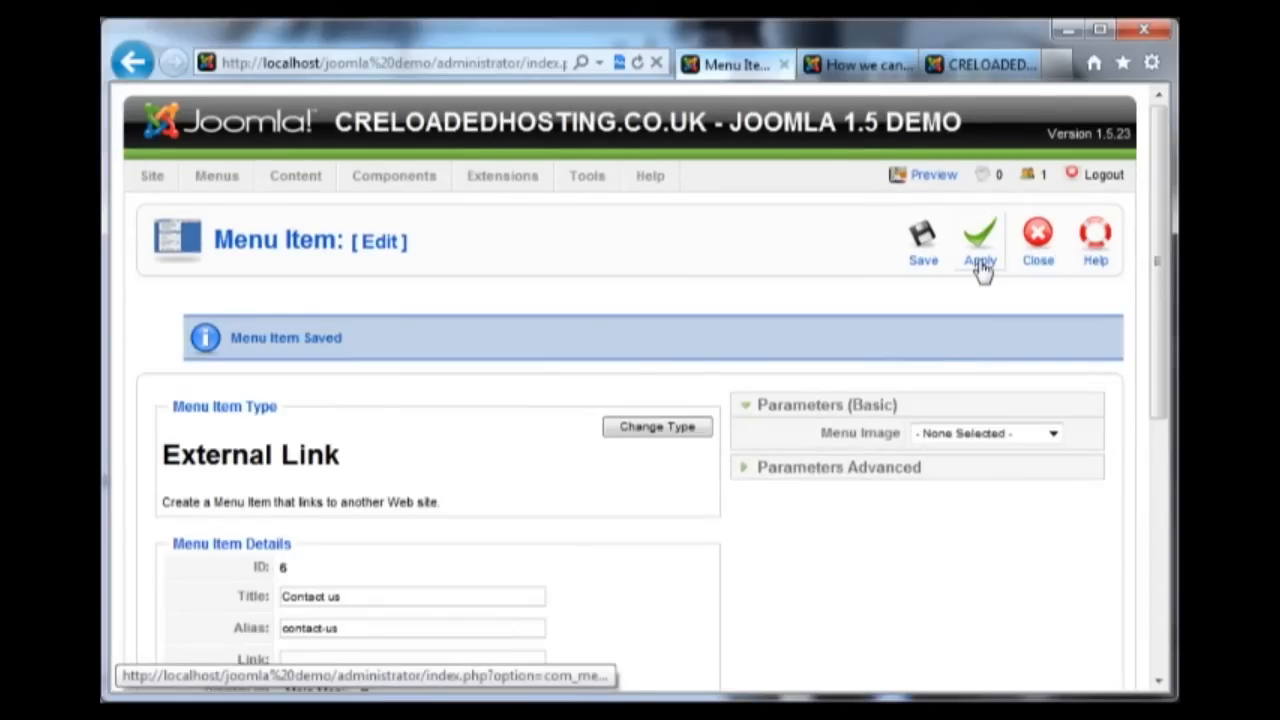
- Set the link of the "Contact us" menu item to # and apply the change
scroll(600, 500, "down", 1)
left_click(370, 566)
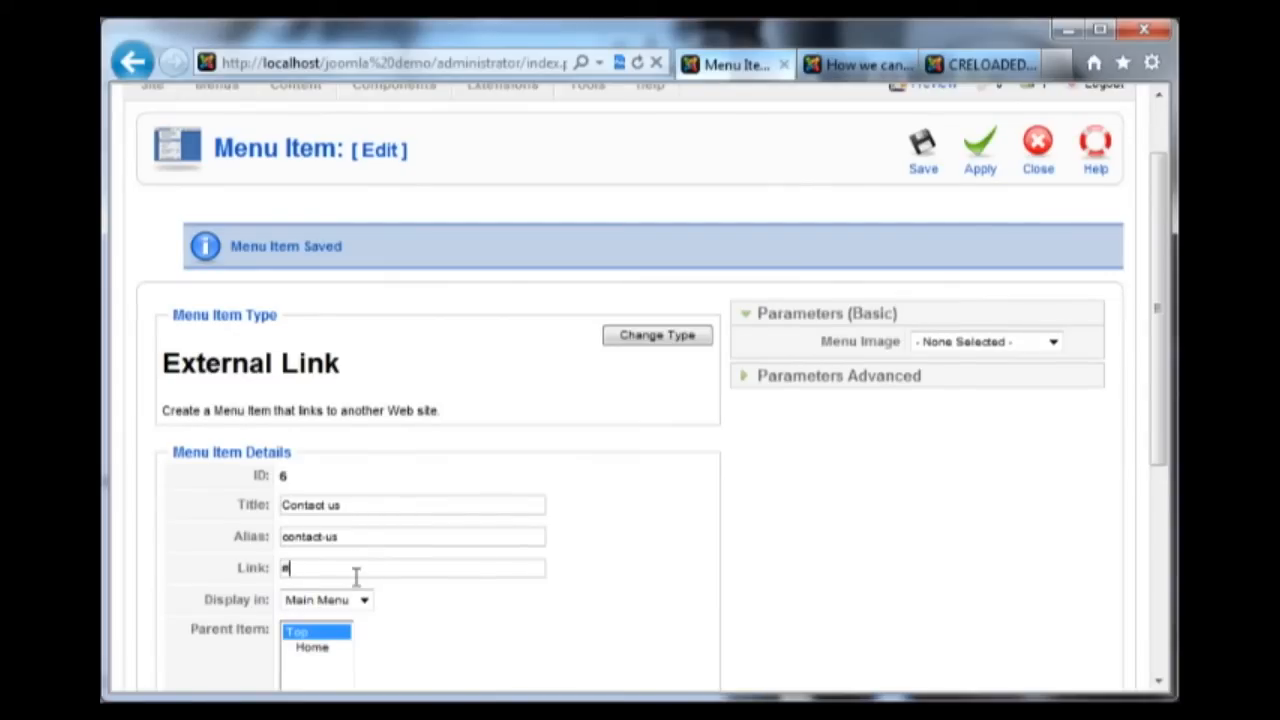
left_click(987, 160)
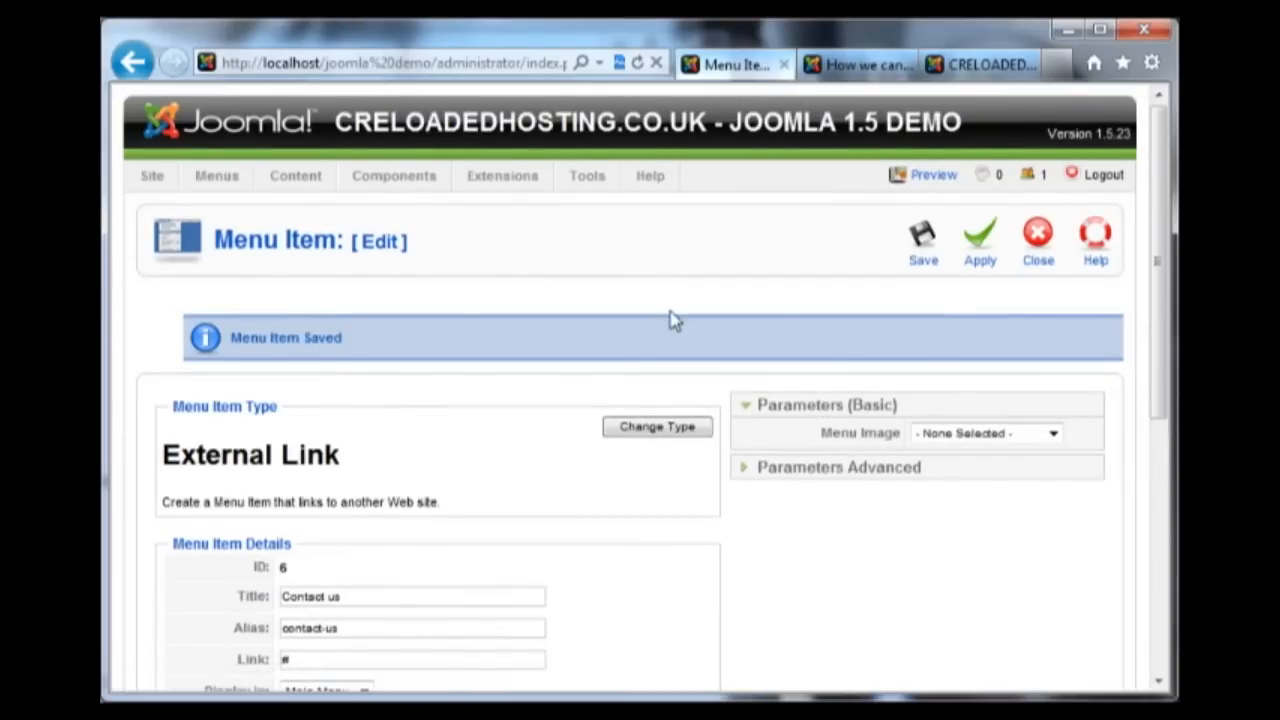
- Reload the front-end site and check the "Contact us" link in its Main Menu, also looking over the administrator's available components
left_click(858, 64)
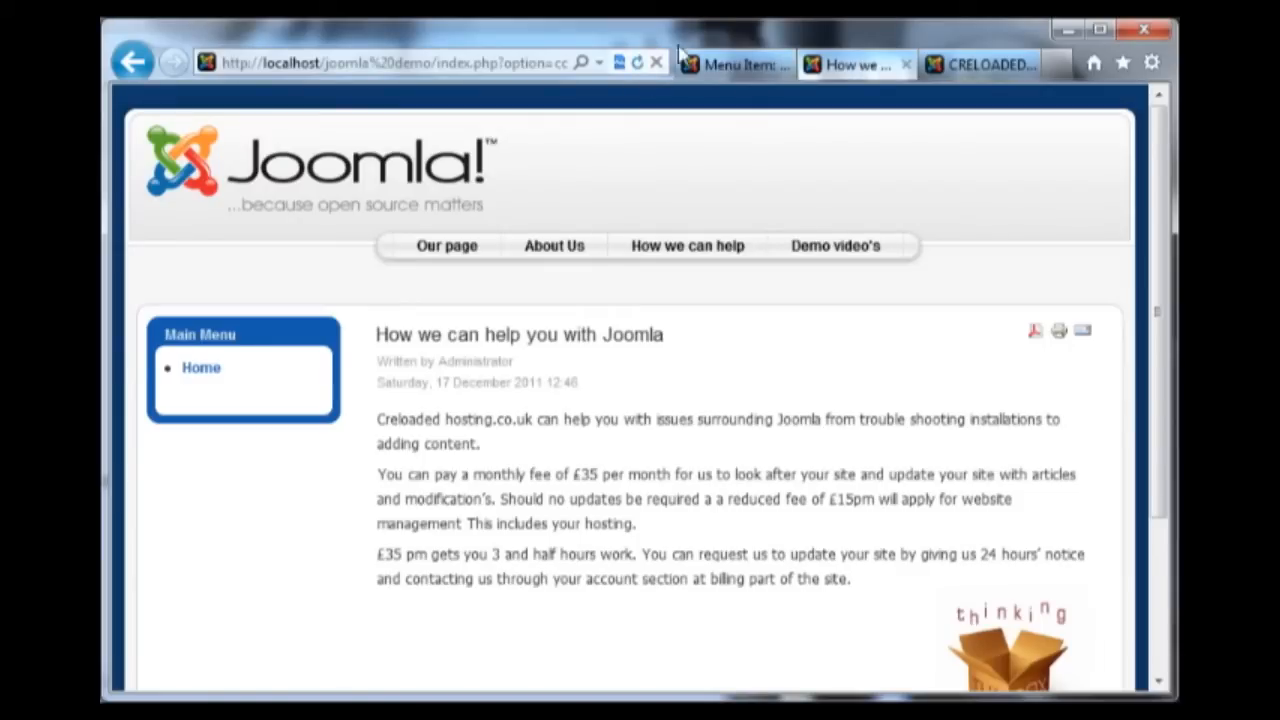
left_click(637, 63)
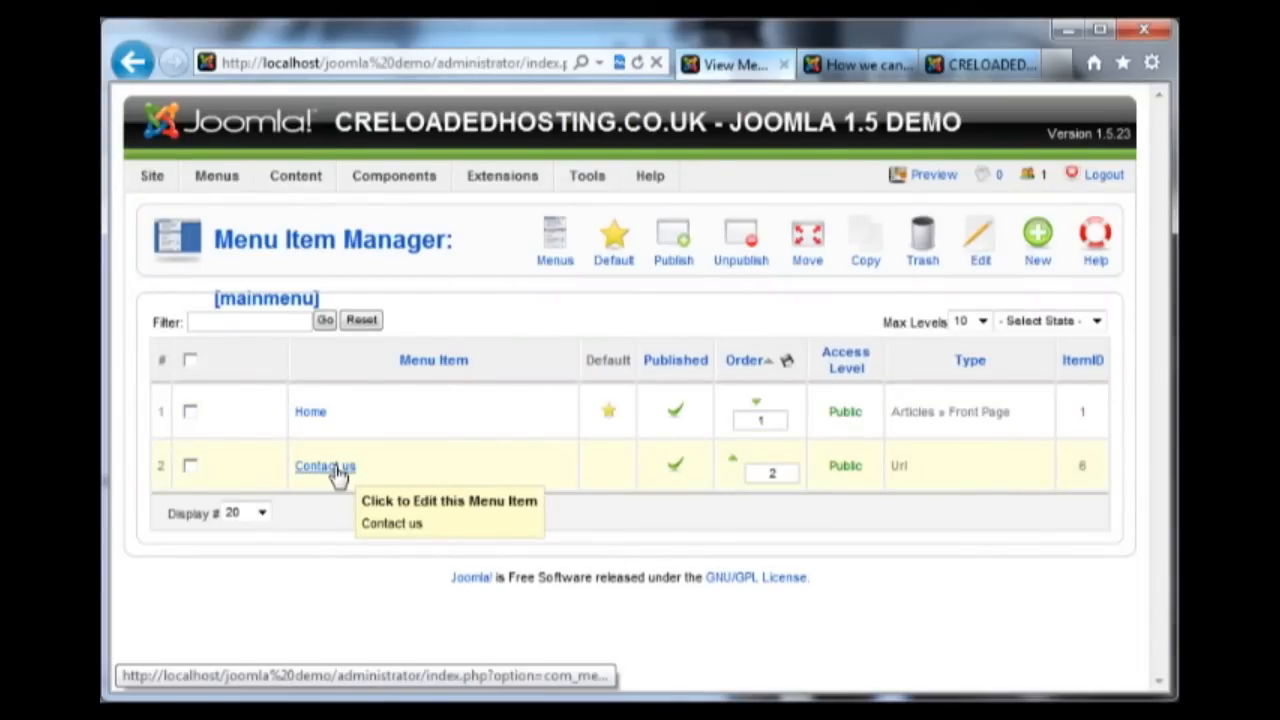
mouse_move(306, 180)
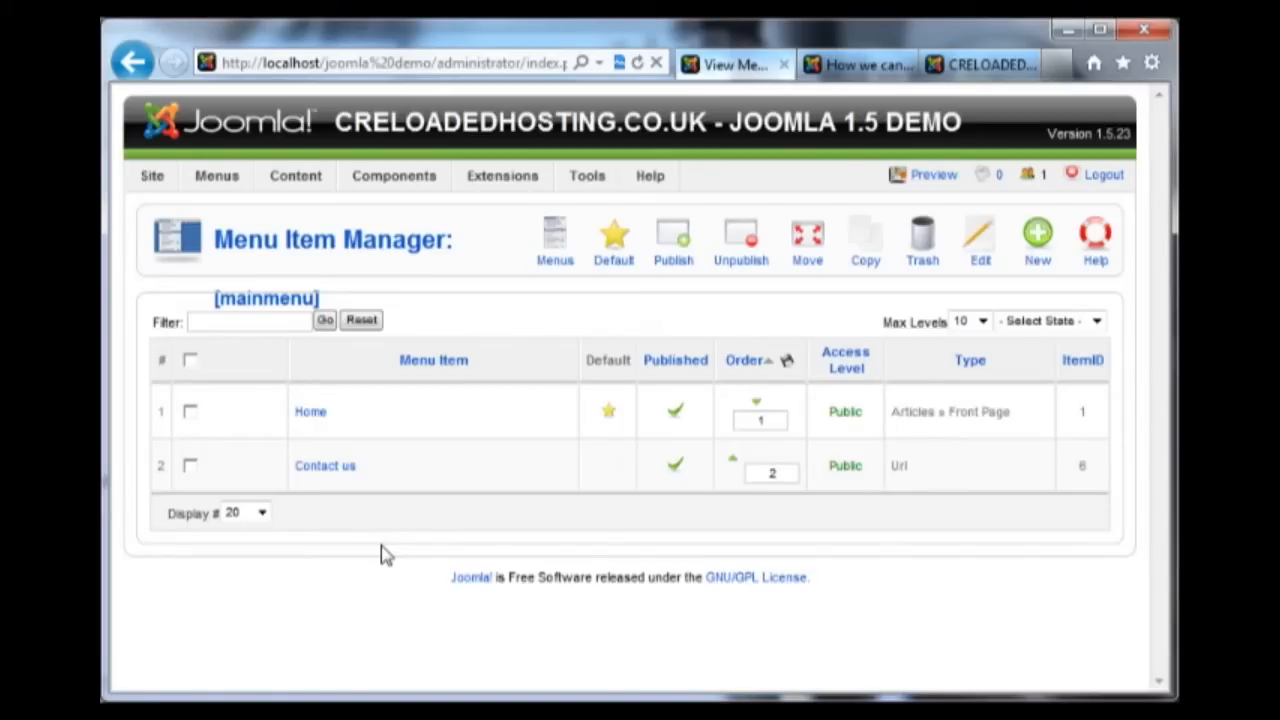
mouse_move(385, 188)
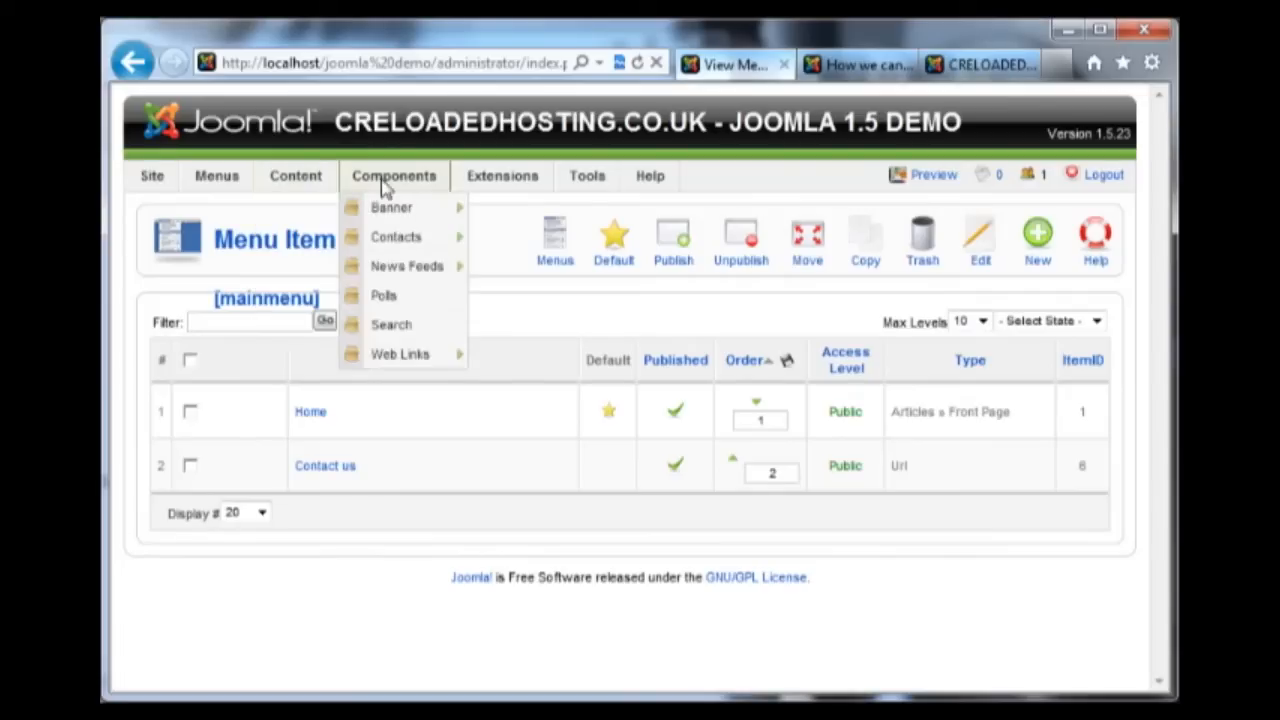
mouse_move(400, 237)
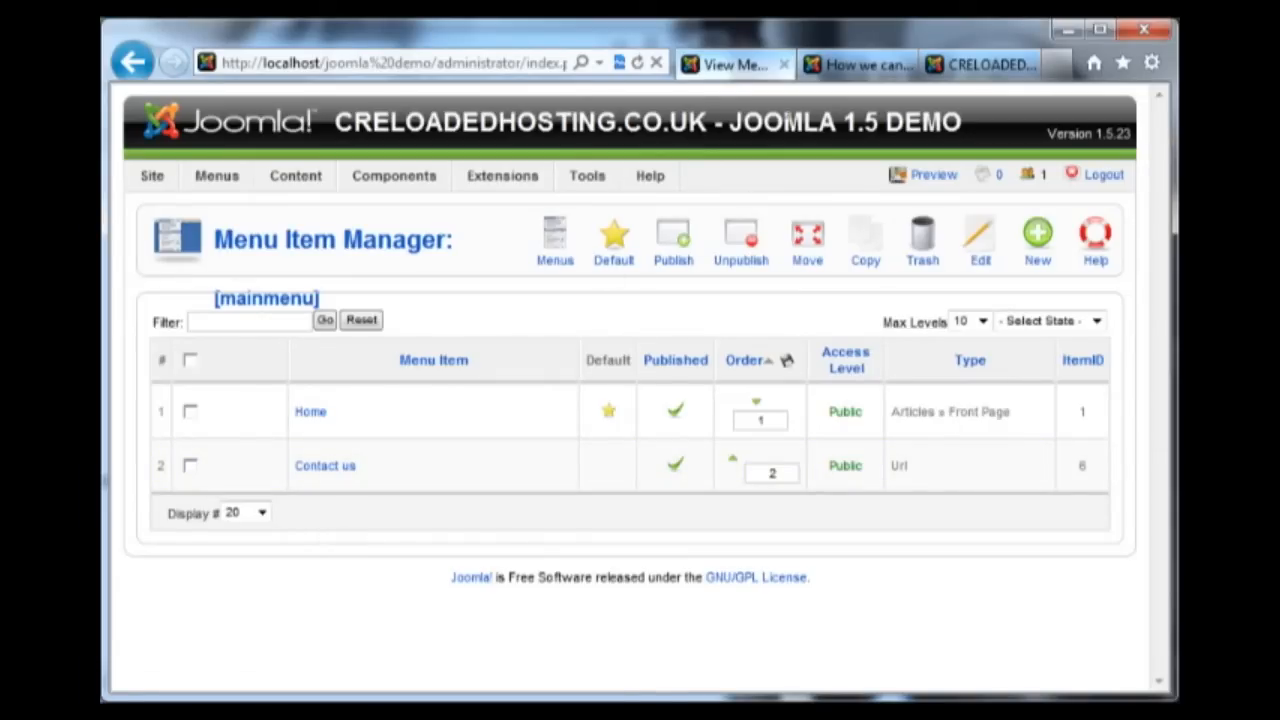
left_click(857, 64)
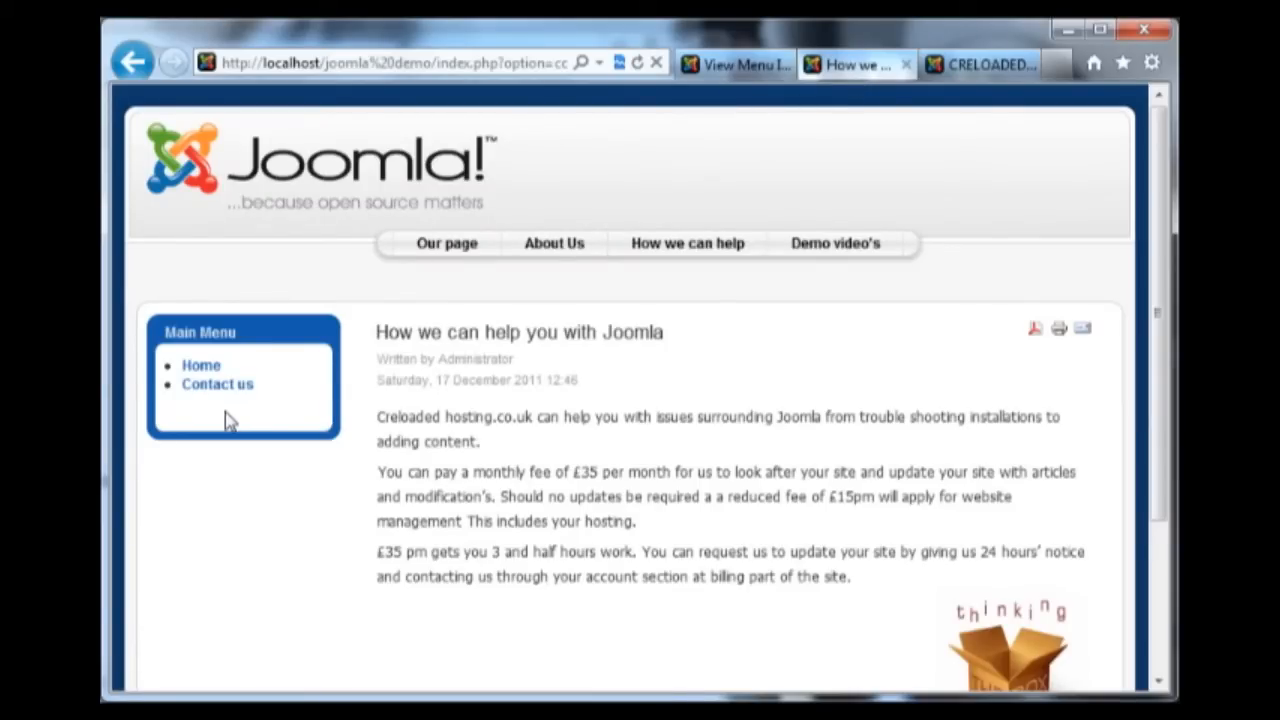
- Return to the administrator and start a new Login module for the site from the Module Manager
left_click(737, 66)
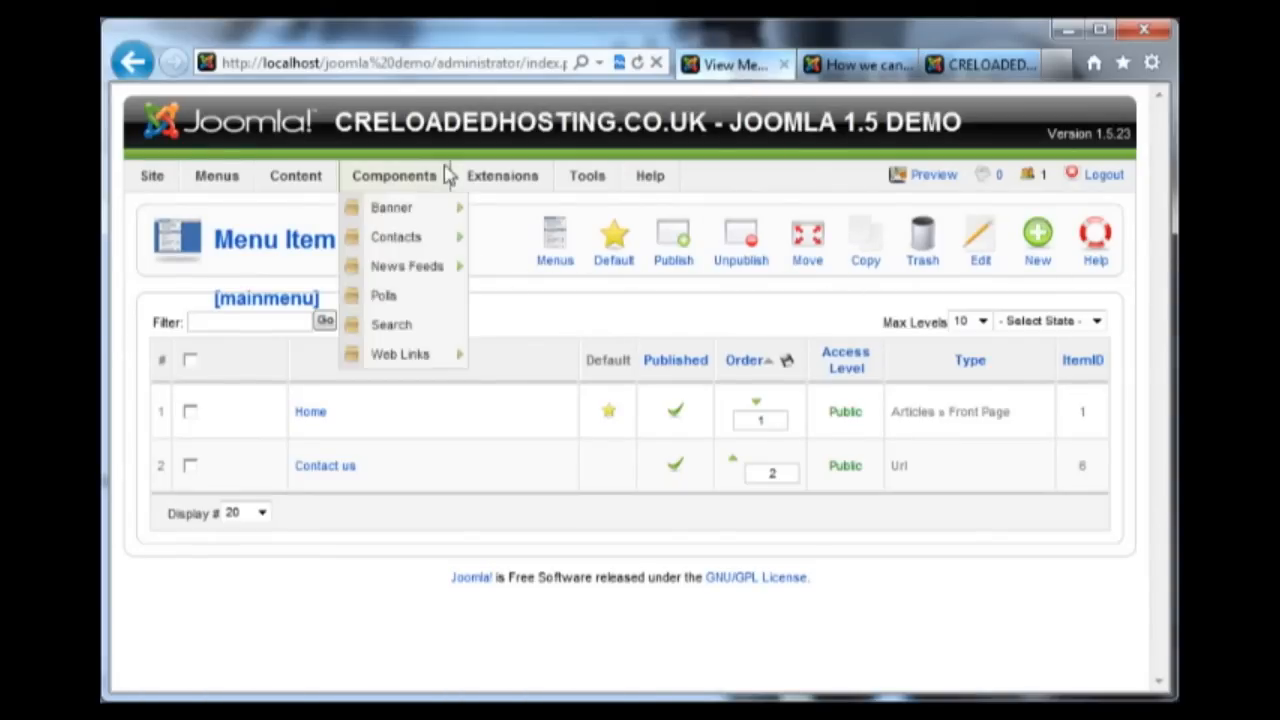
mouse_move(497, 184)
left_click(522, 241)
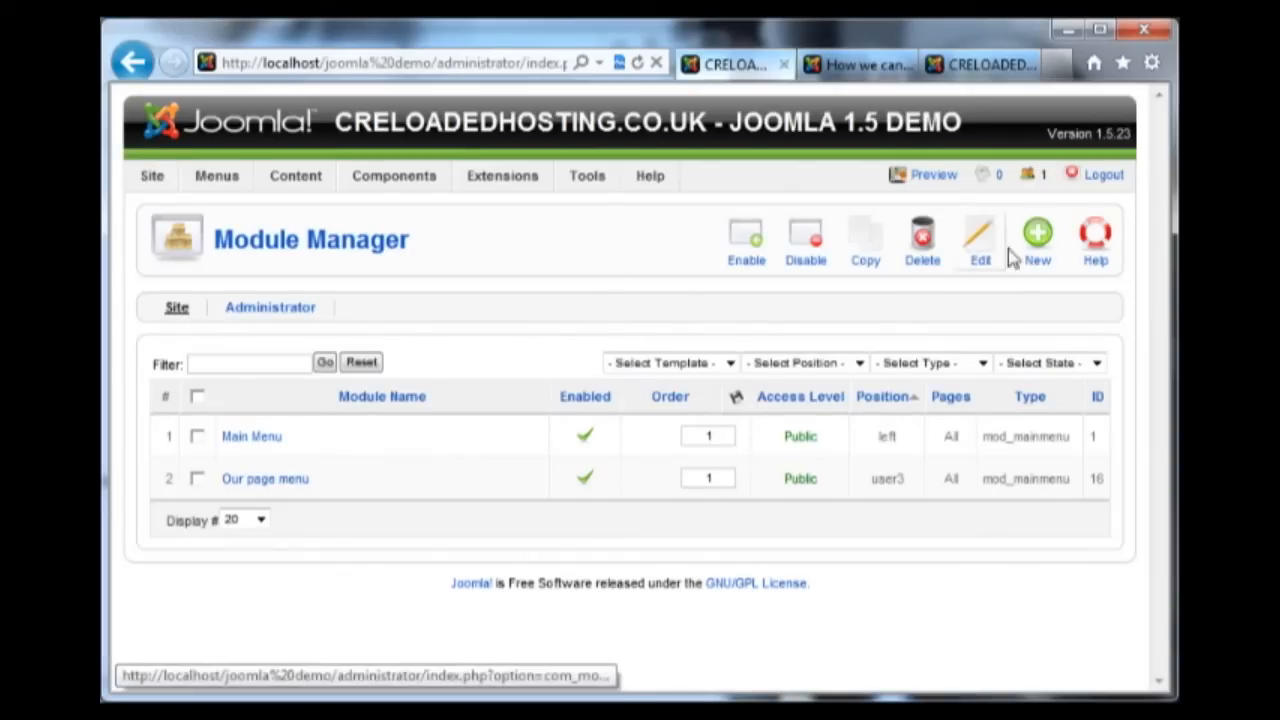
left_click(1038, 240)
scroll(700, 320, "down", 3)
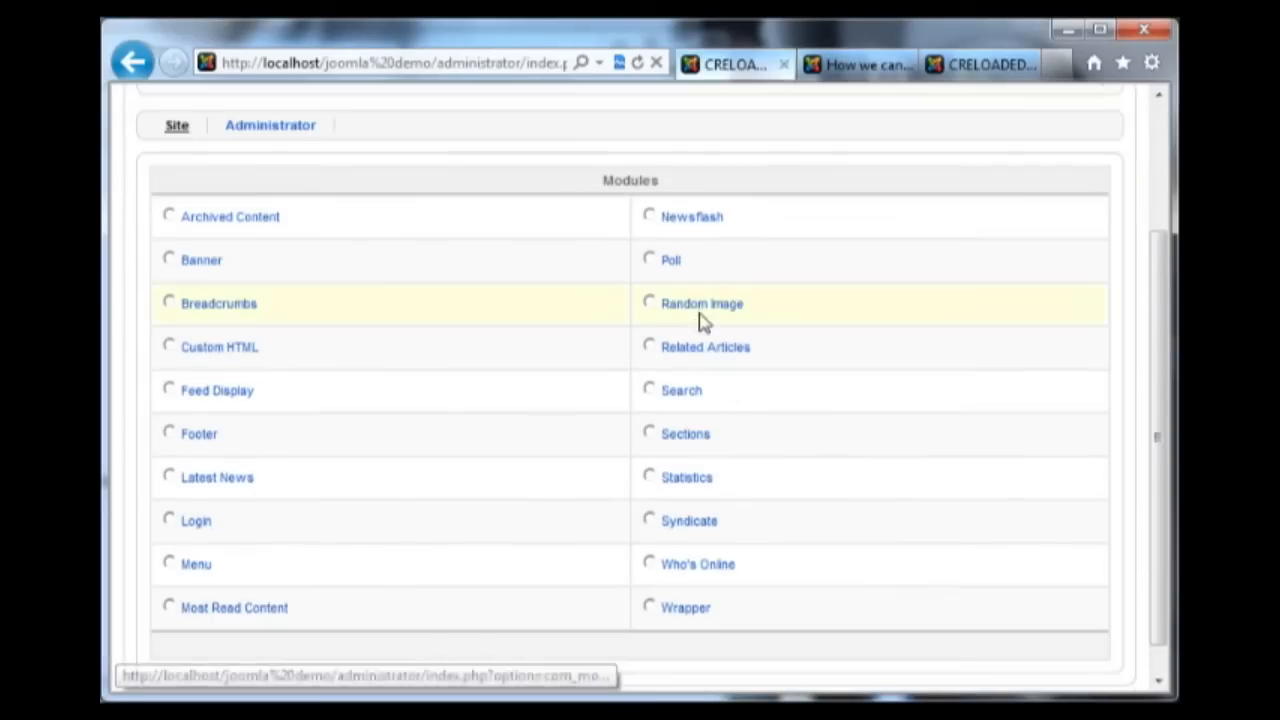
left_click(205, 532)
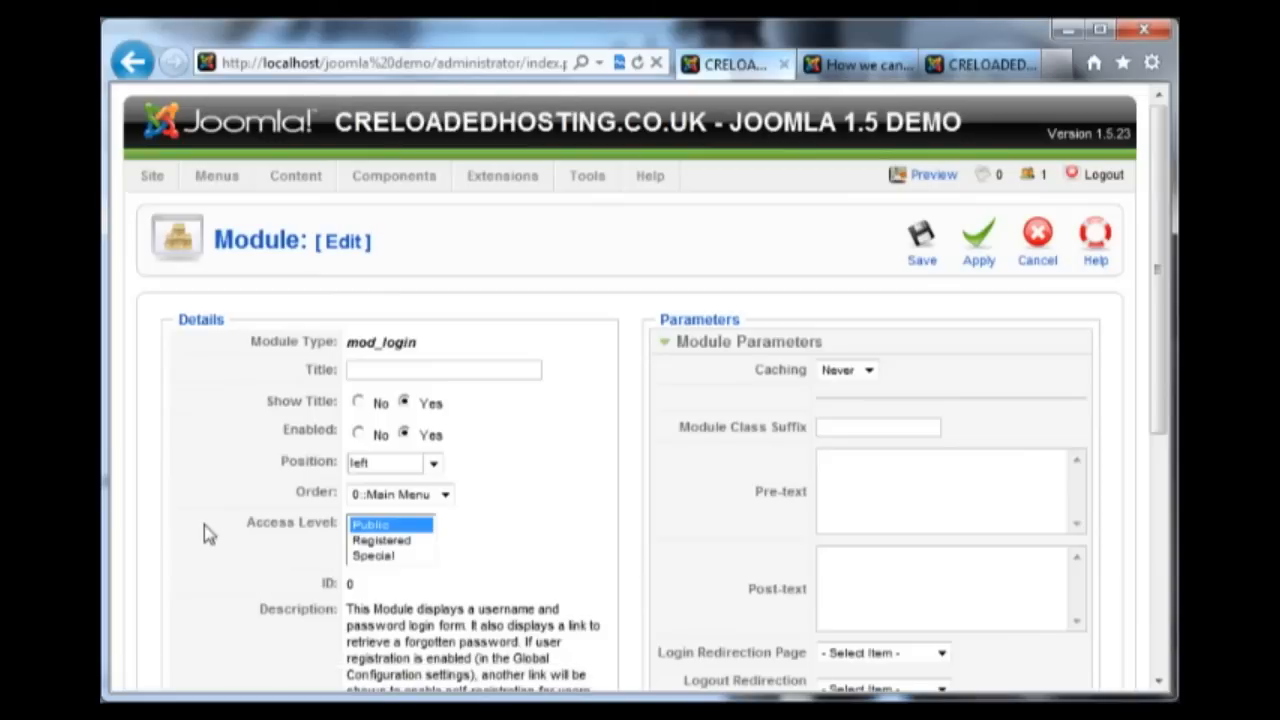
- Check the login module's position and order options, title it "Your login" and look over its menu assignment
left_click(433, 464)
left_click(433, 464)
left_click(444, 500)
left_click(480, 497)
left_click(390, 368)
type("Your l")
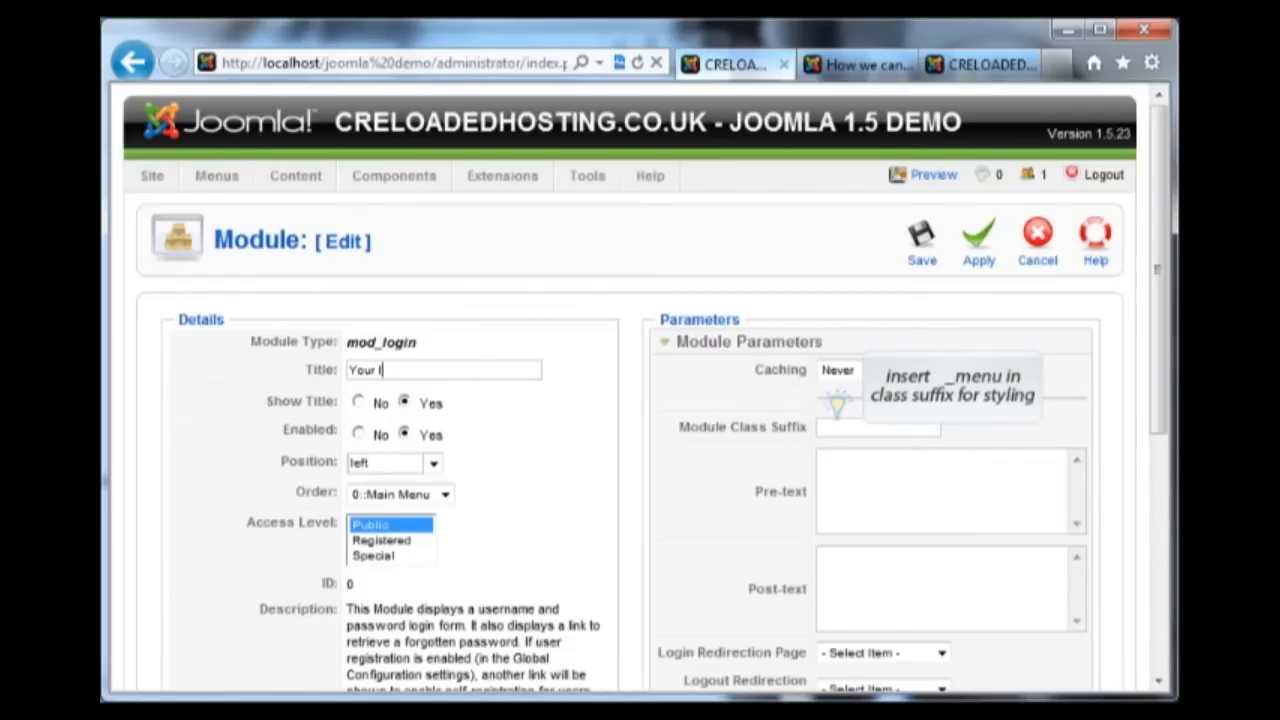
type("ogin")
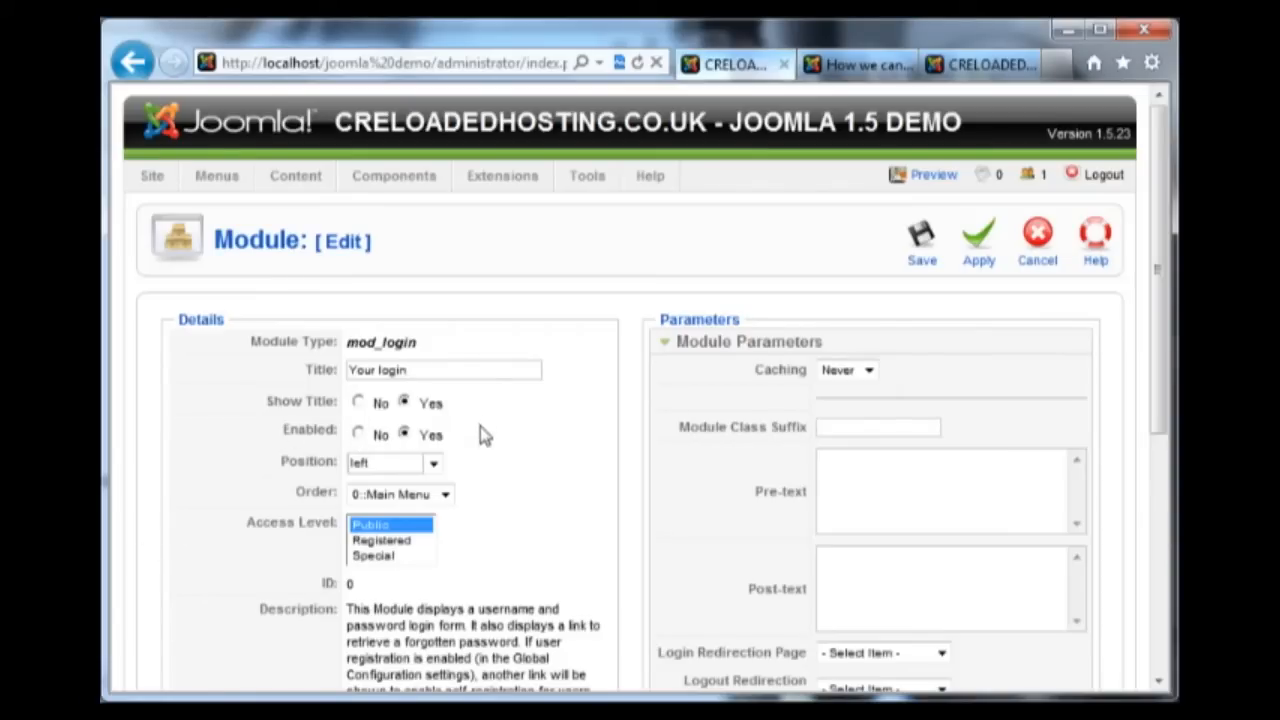
scroll(478, 430, "down", 3)
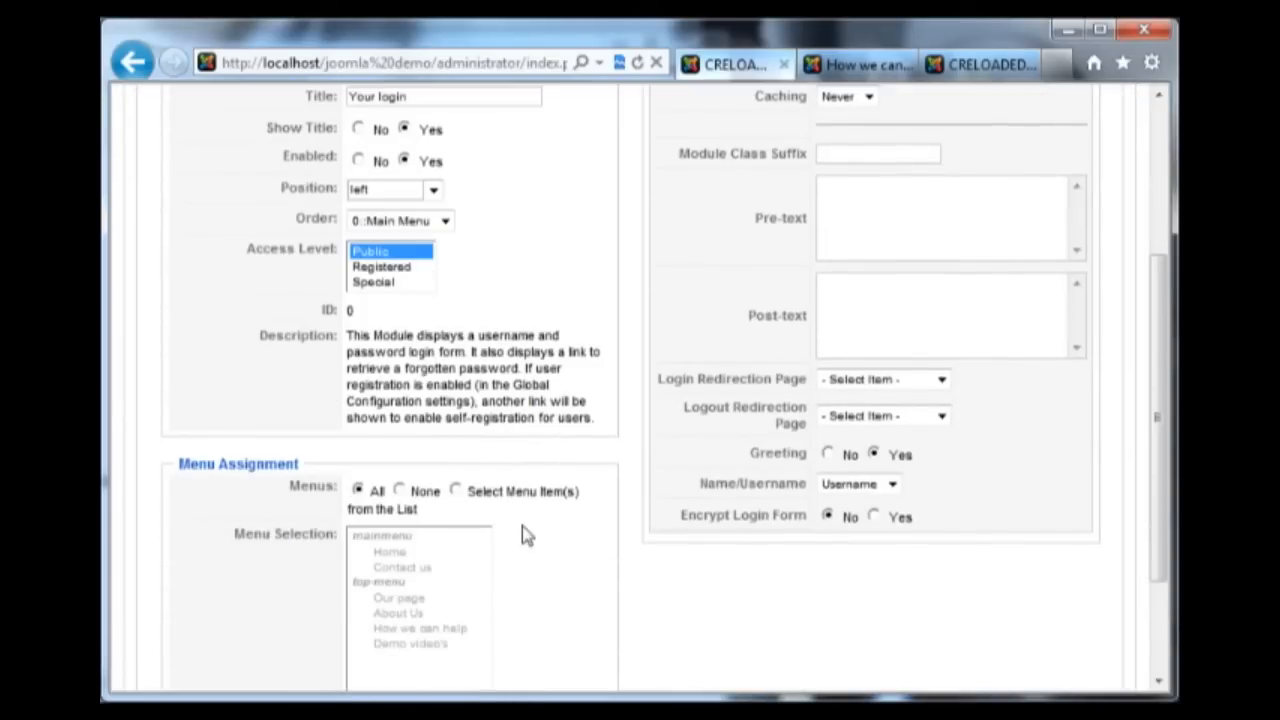
scroll(523, 532, "up", 3)
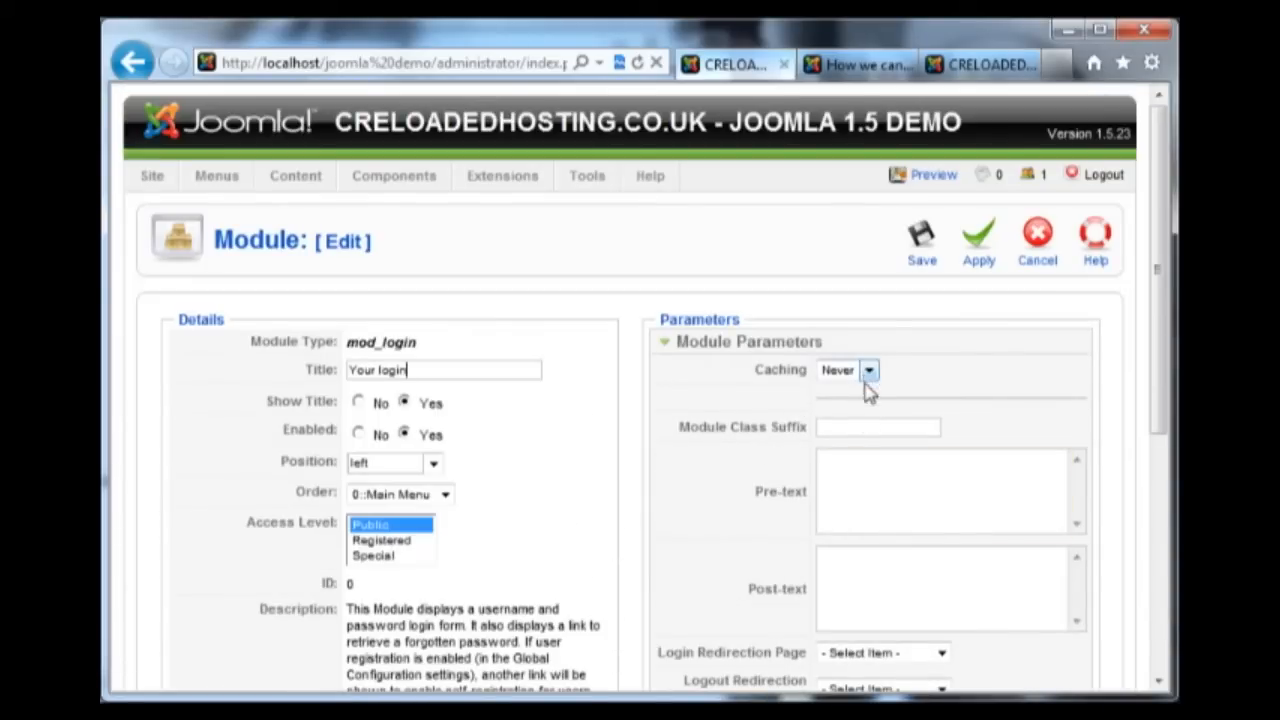
- Set the login redirection page to "How we can help" and the logout redirection page to "Home"
left_click(861, 427)
scroll(868, 487, "down", 1)
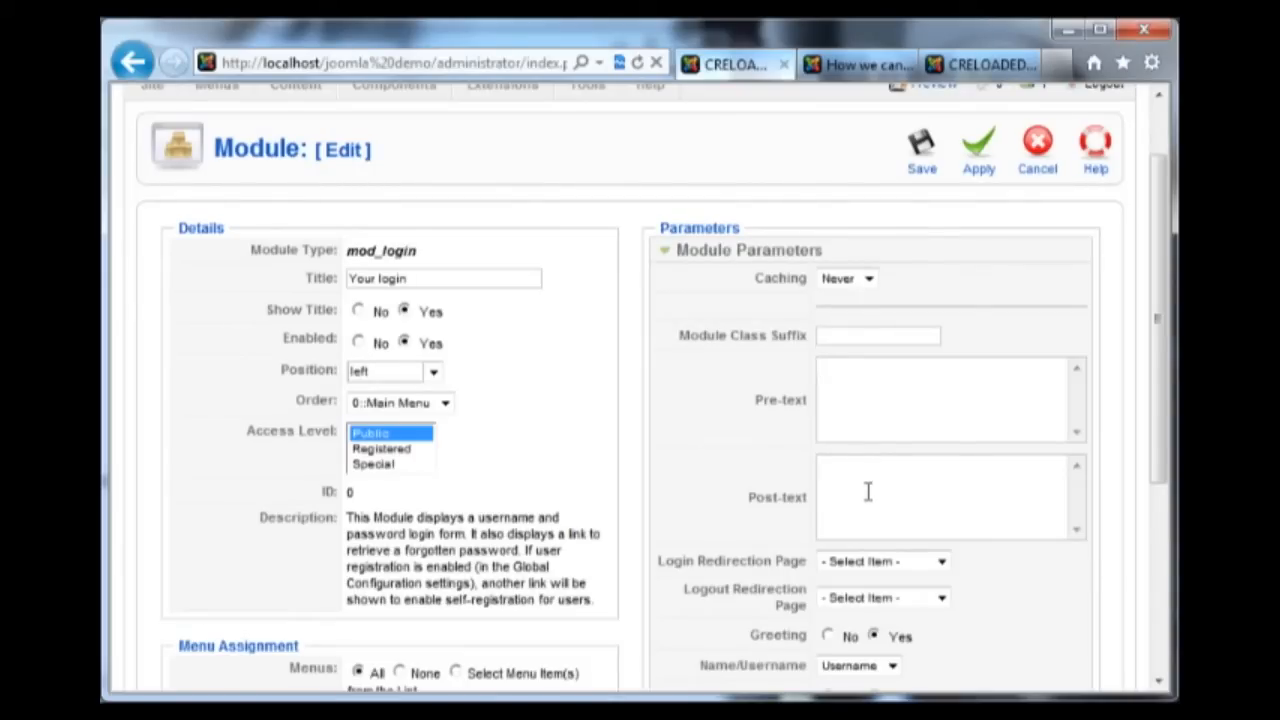
scroll(883, 414, "down", 1)
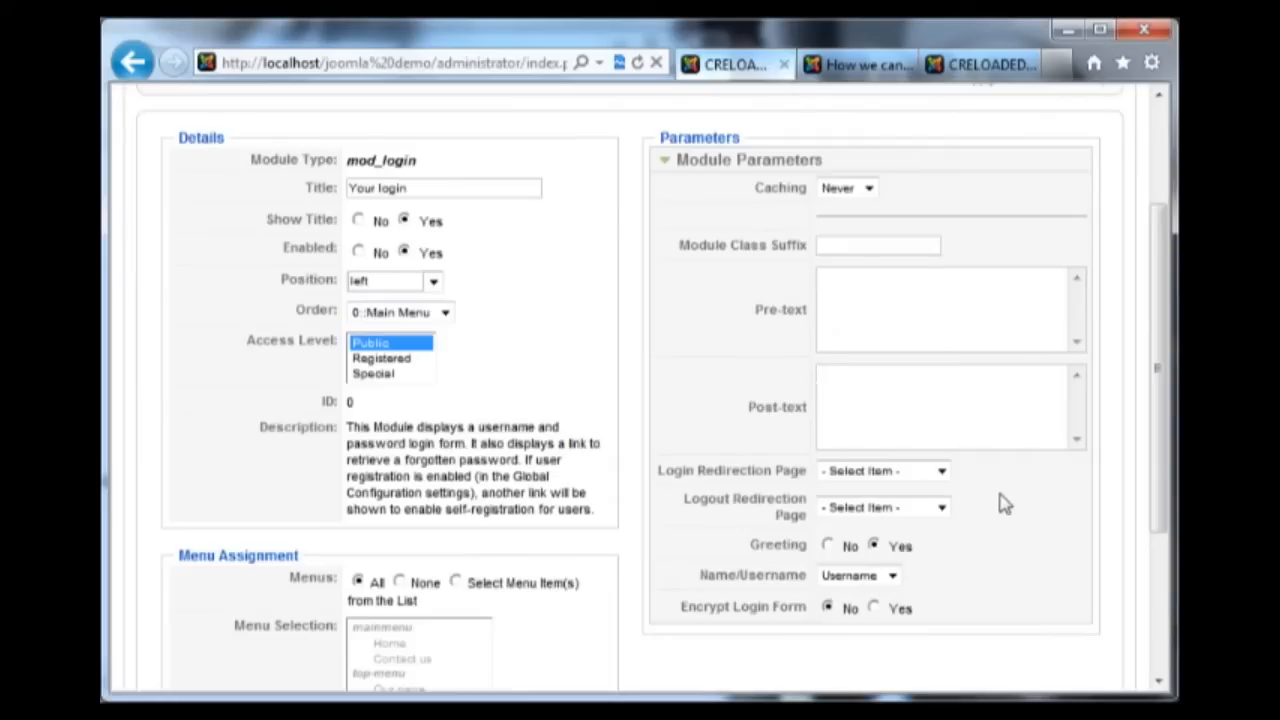
left_click(942, 472)
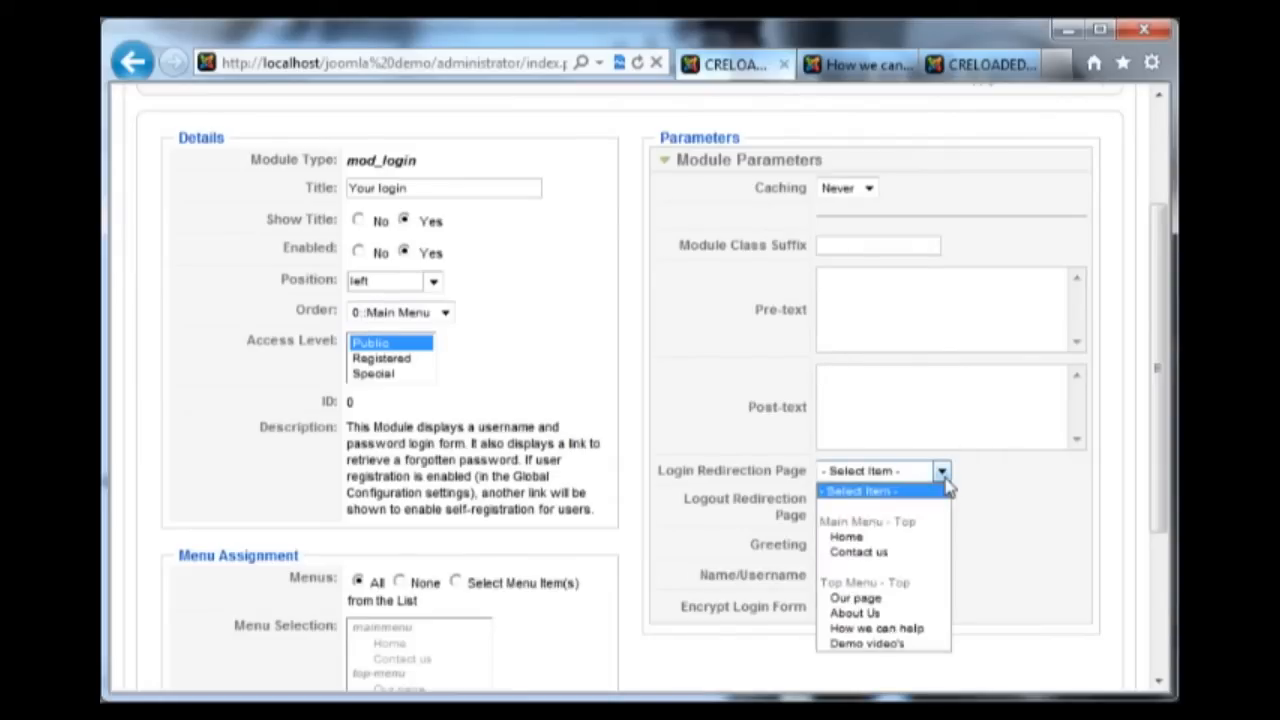
left_click(942, 472)
left_click(1041, 492)
left_click(943, 473)
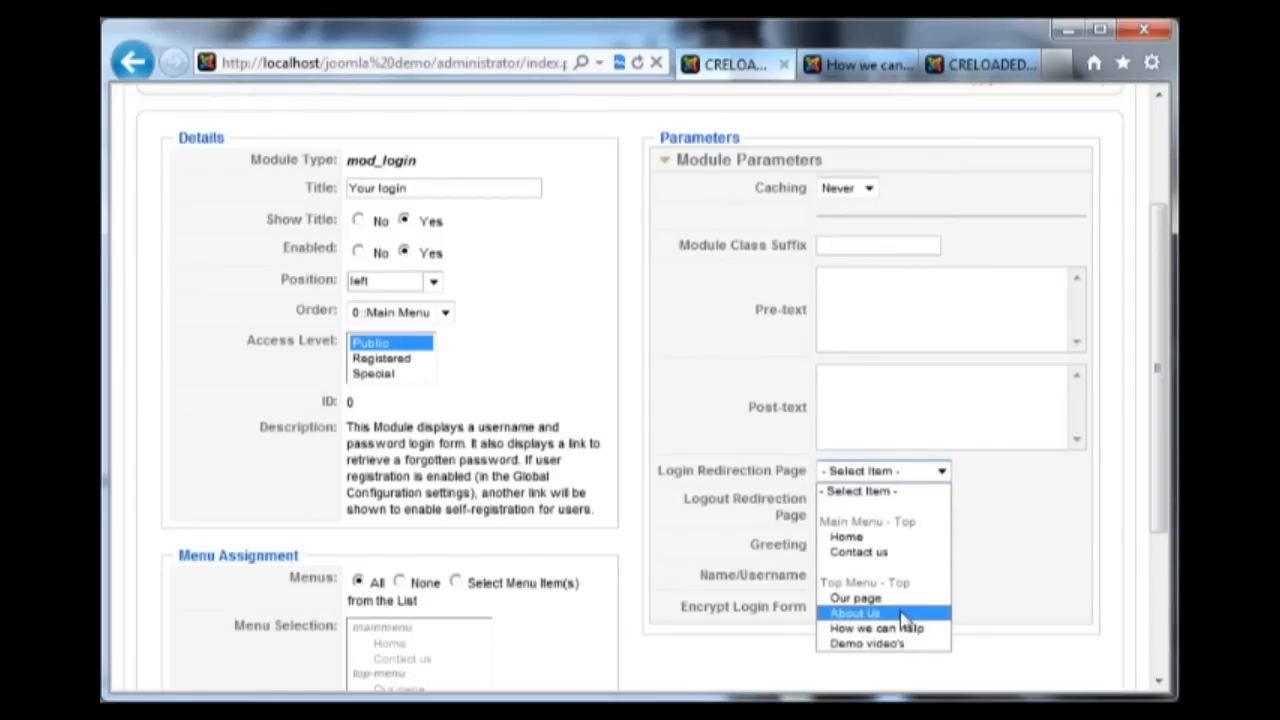
left_click(931, 629)
left_click(1020, 550)
left_click(940, 508)
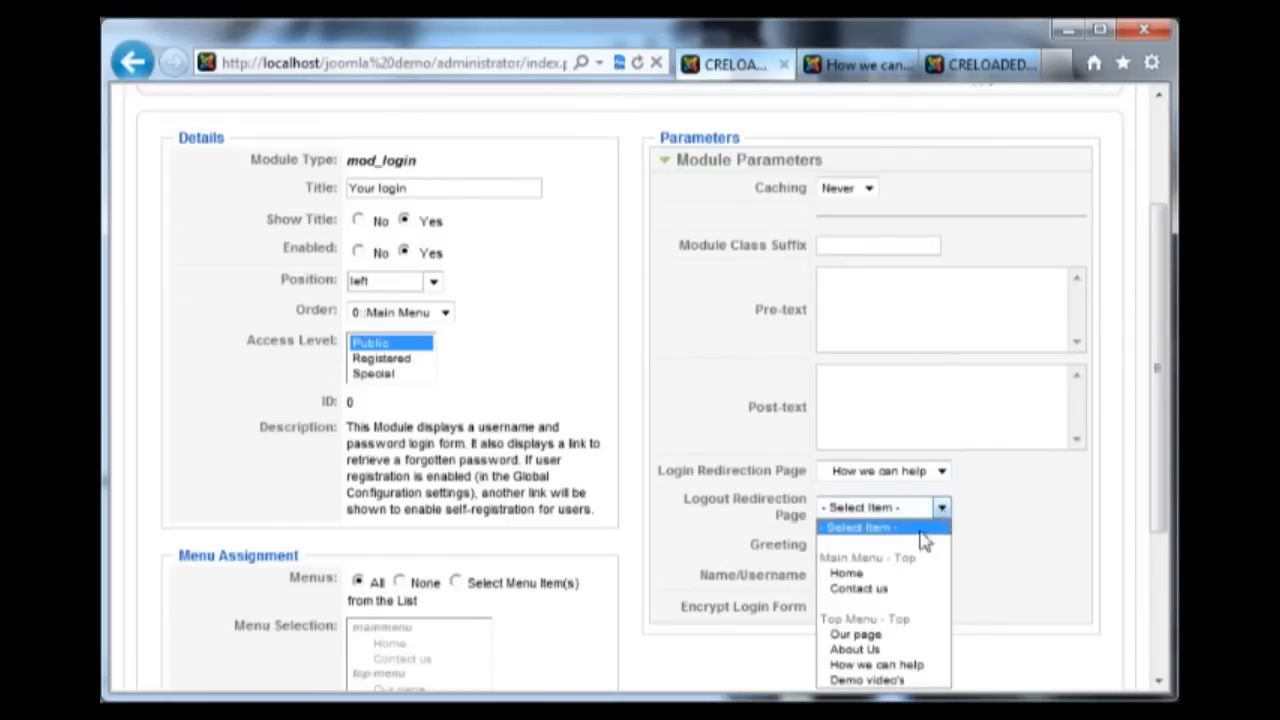
left_click(893, 575)
left_click(1020, 564)
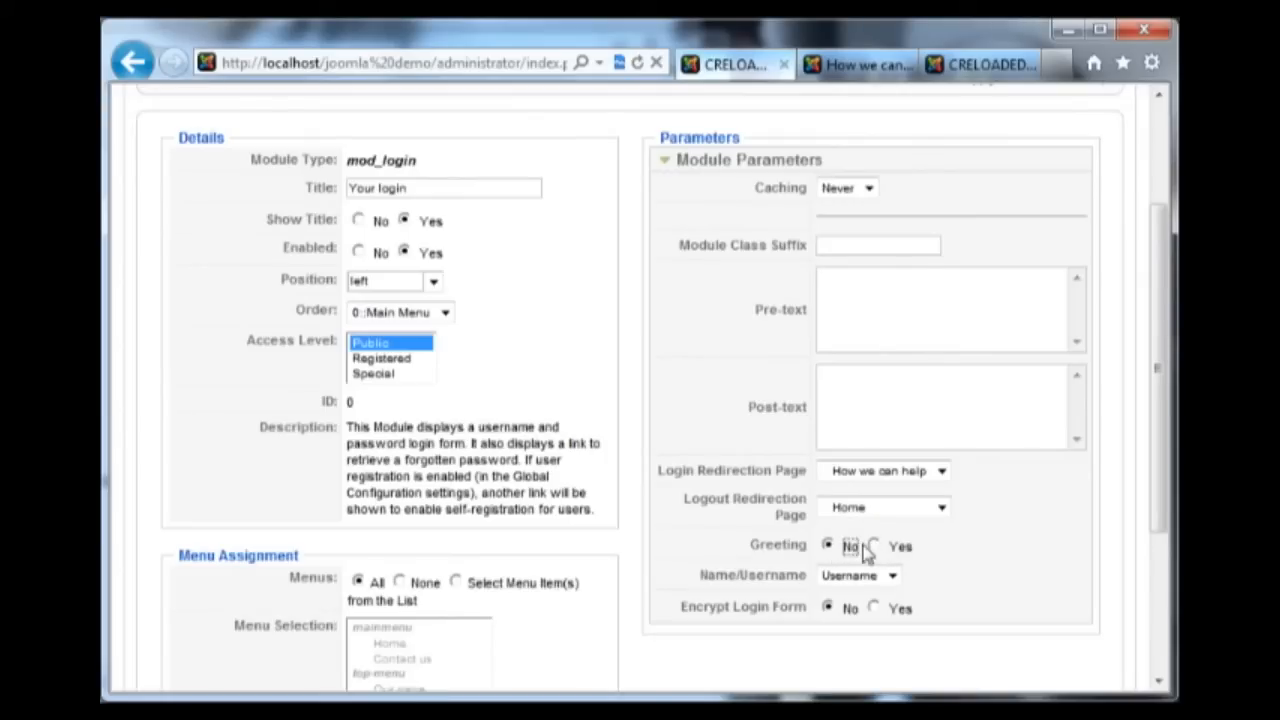
- Try the Name option for the login module's Name/Username parameter and set it back to Username
left_click(892, 576)
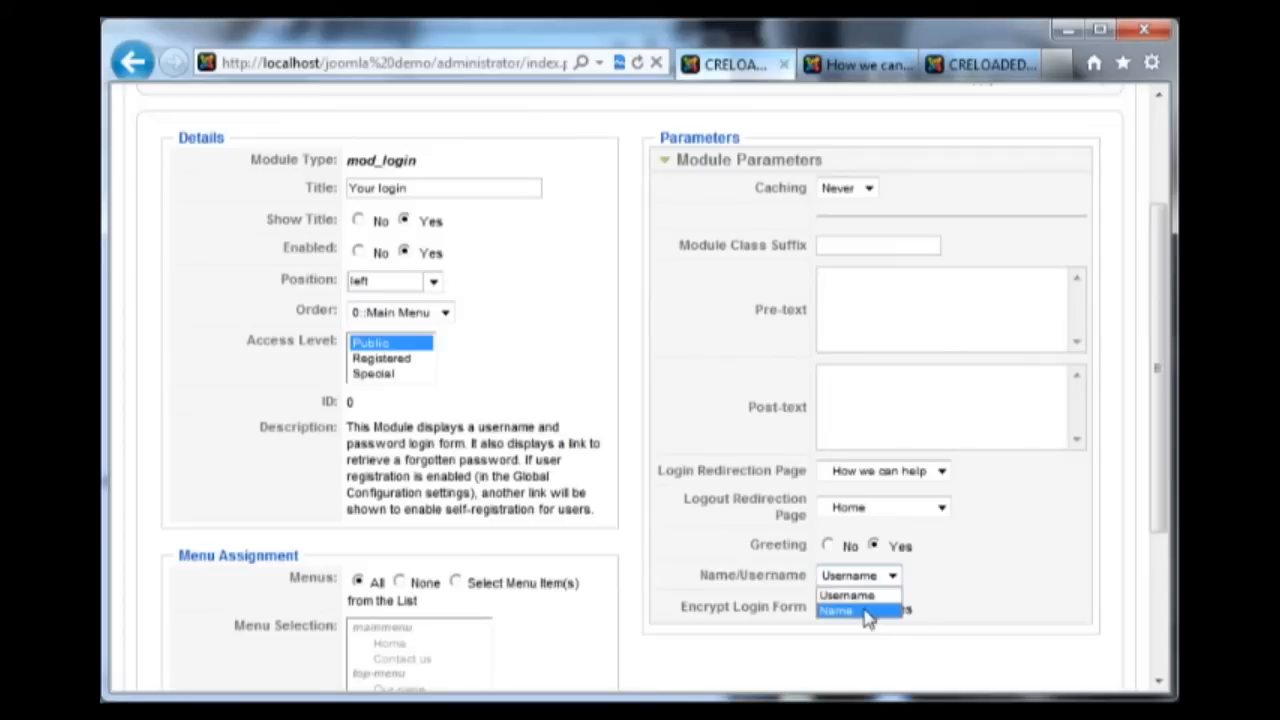
left_click(862, 596)
left_click(890, 576)
left_click(866, 610)
left_click(892, 576)
left_click(860, 598)
left_click(994, 577)
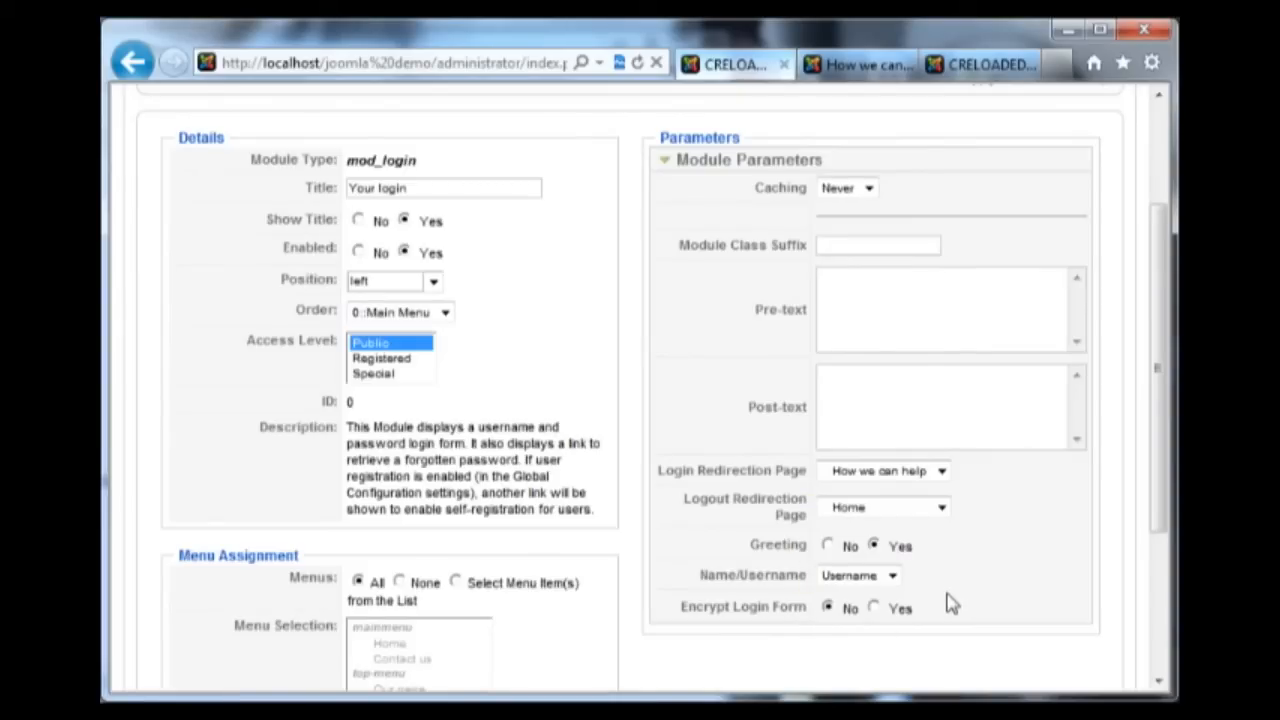
- Apply the settings of the "Your login" module
scroll(950, 603, "up", 2)
scroll(950, 601, "up", 2)
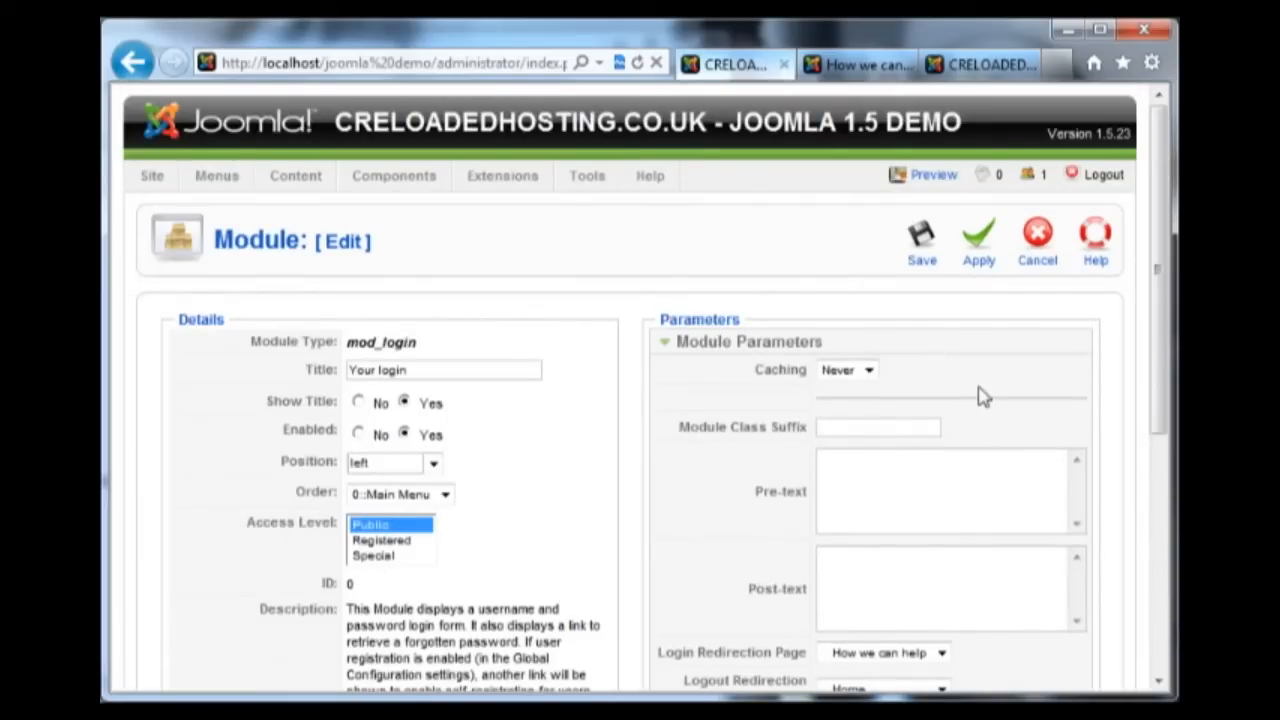
left_click(990, 265)
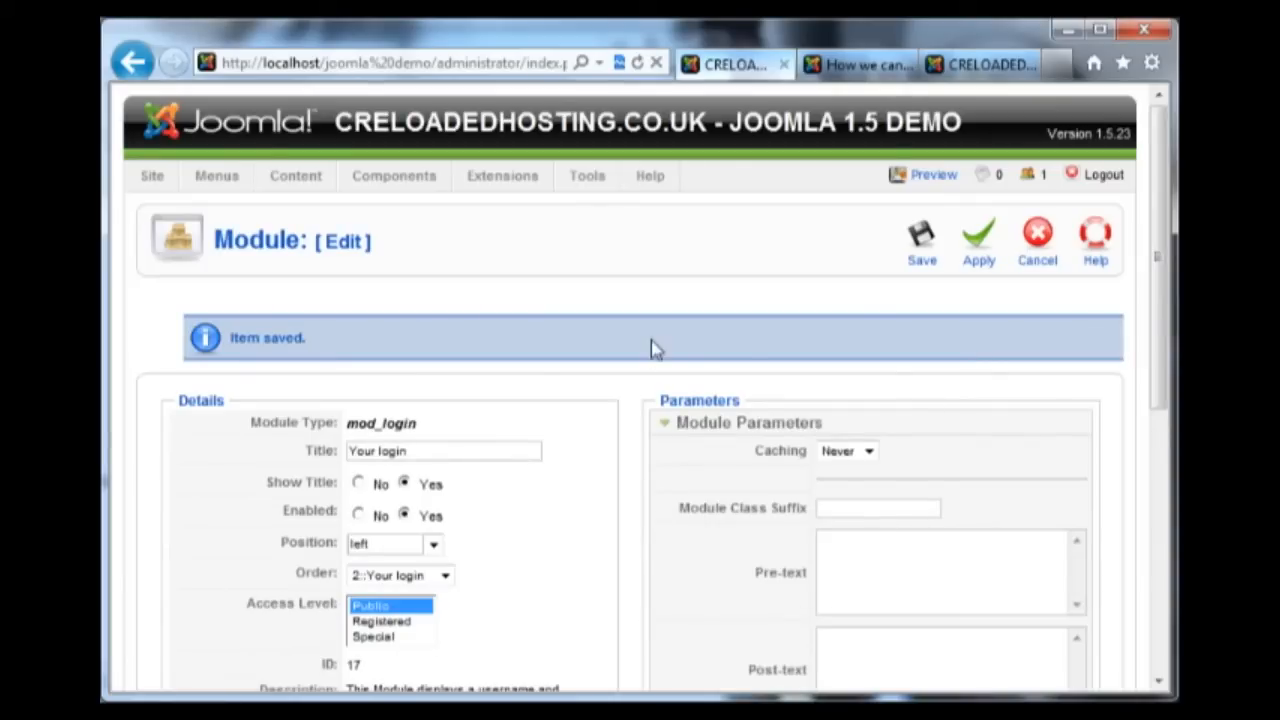
- Reload the front-end site and examine the "Your login" form with its fields and account links
left_click(848, 65)
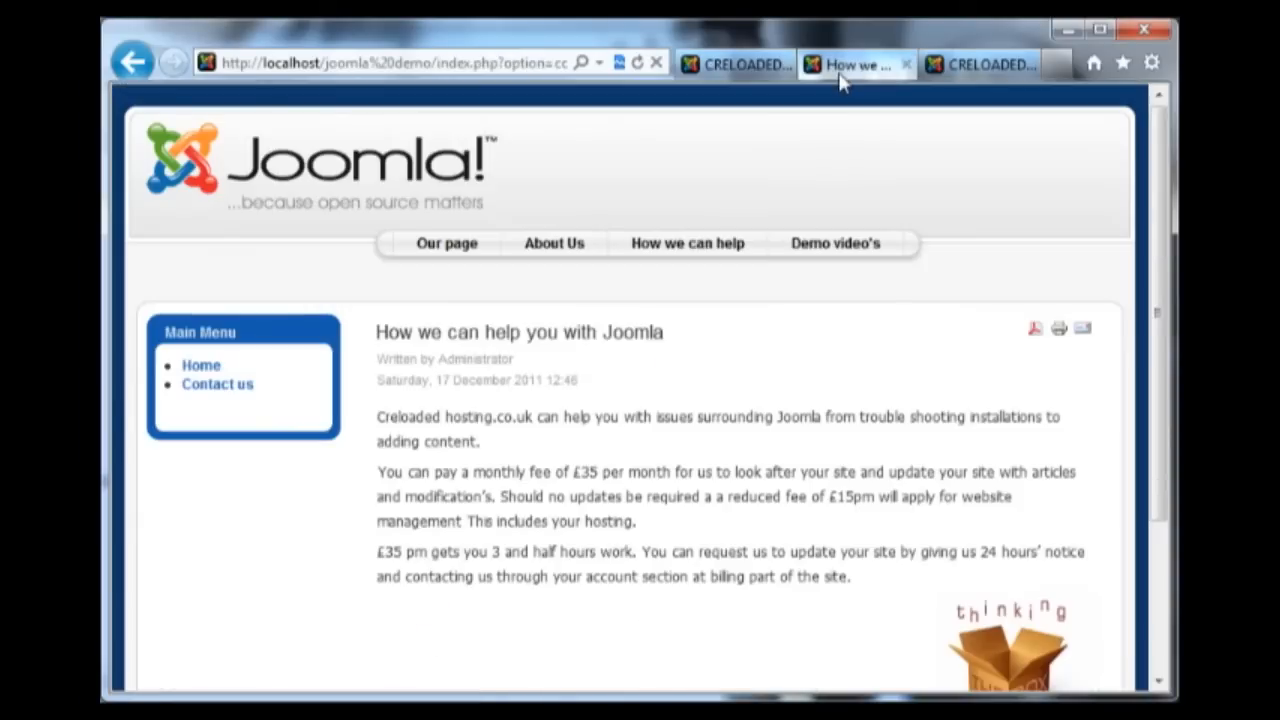
left_click(637, 63)
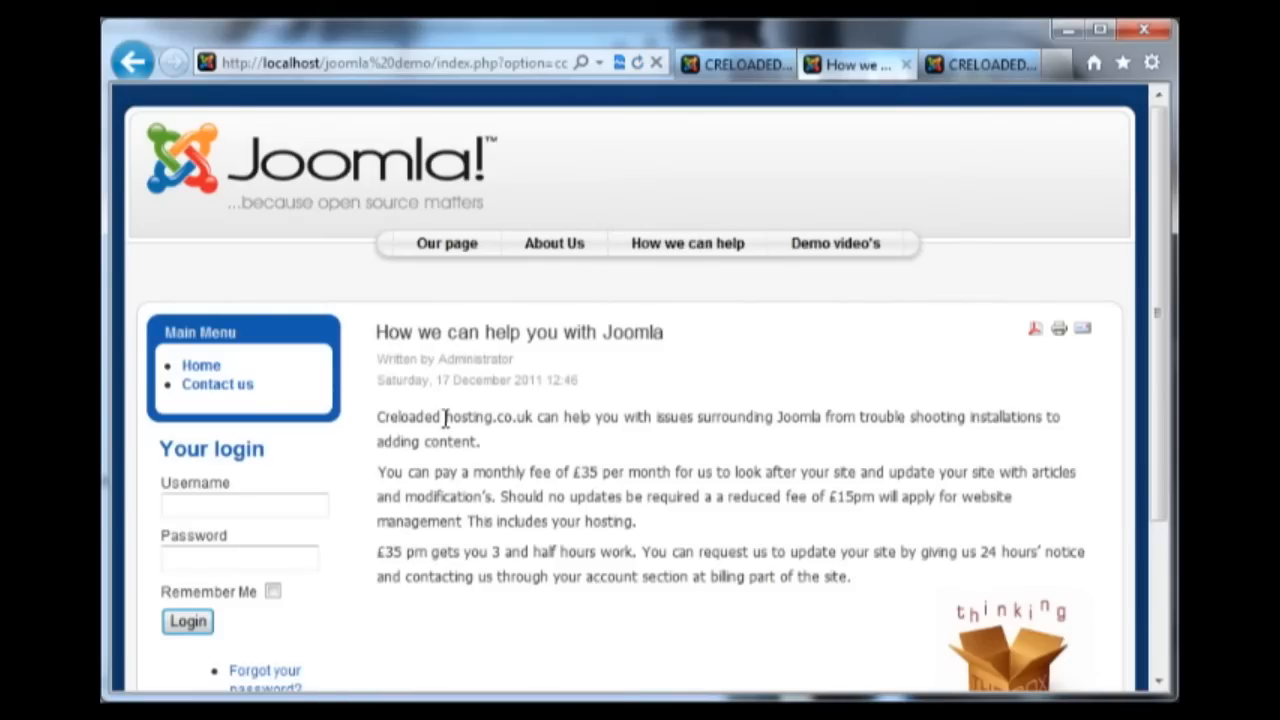
scroll(331, 429, "down", 4)
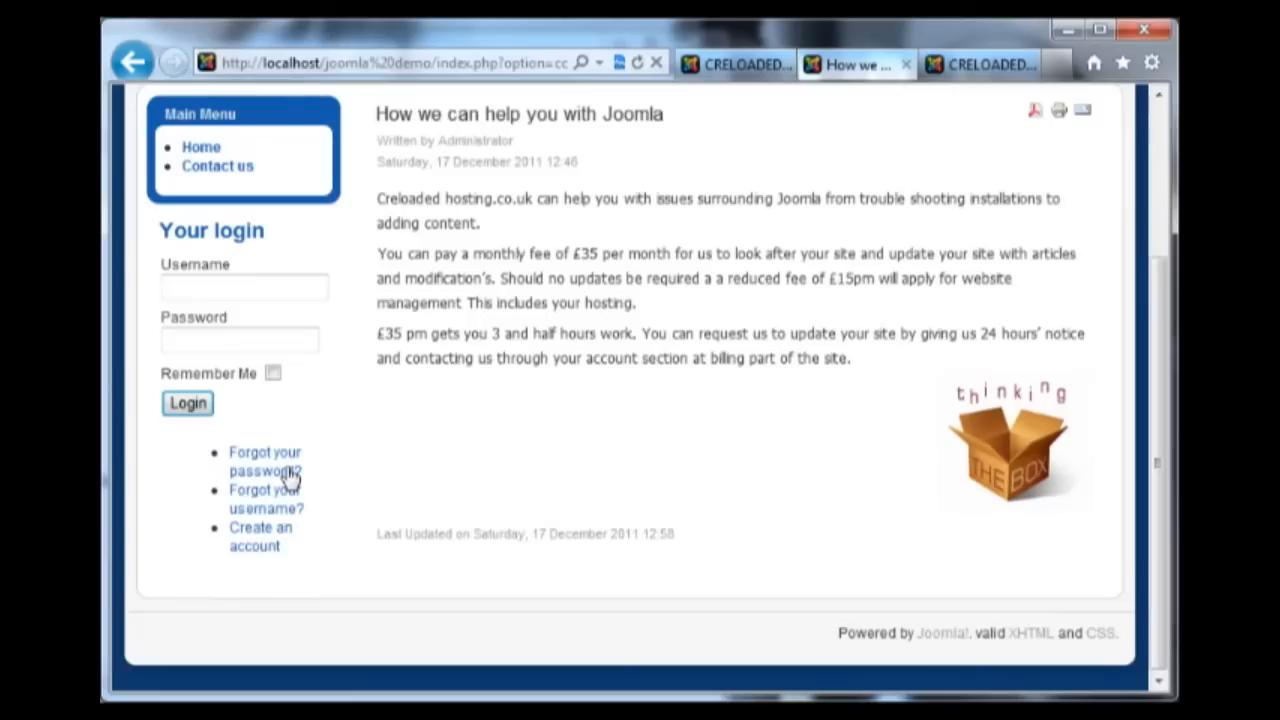
left_click(201, 287)
left_click(193, 342)
left_click(131, 474)
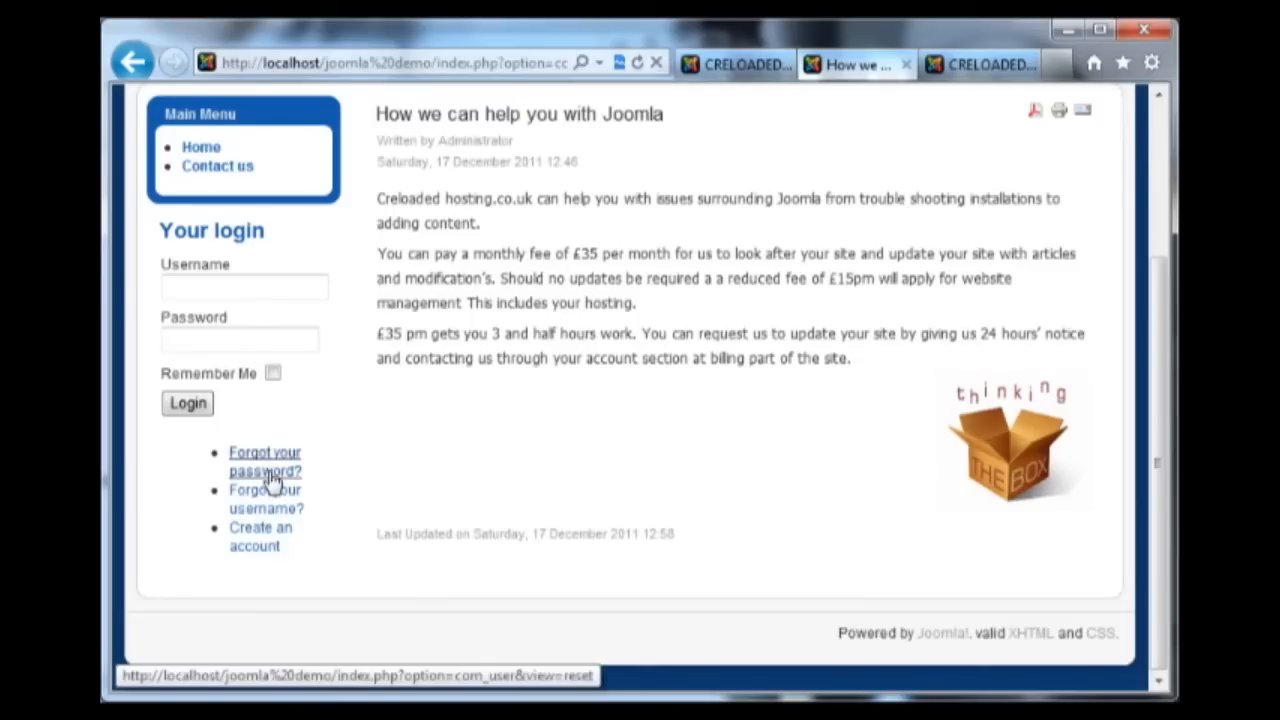
scroll(272, 478, "up", 3)
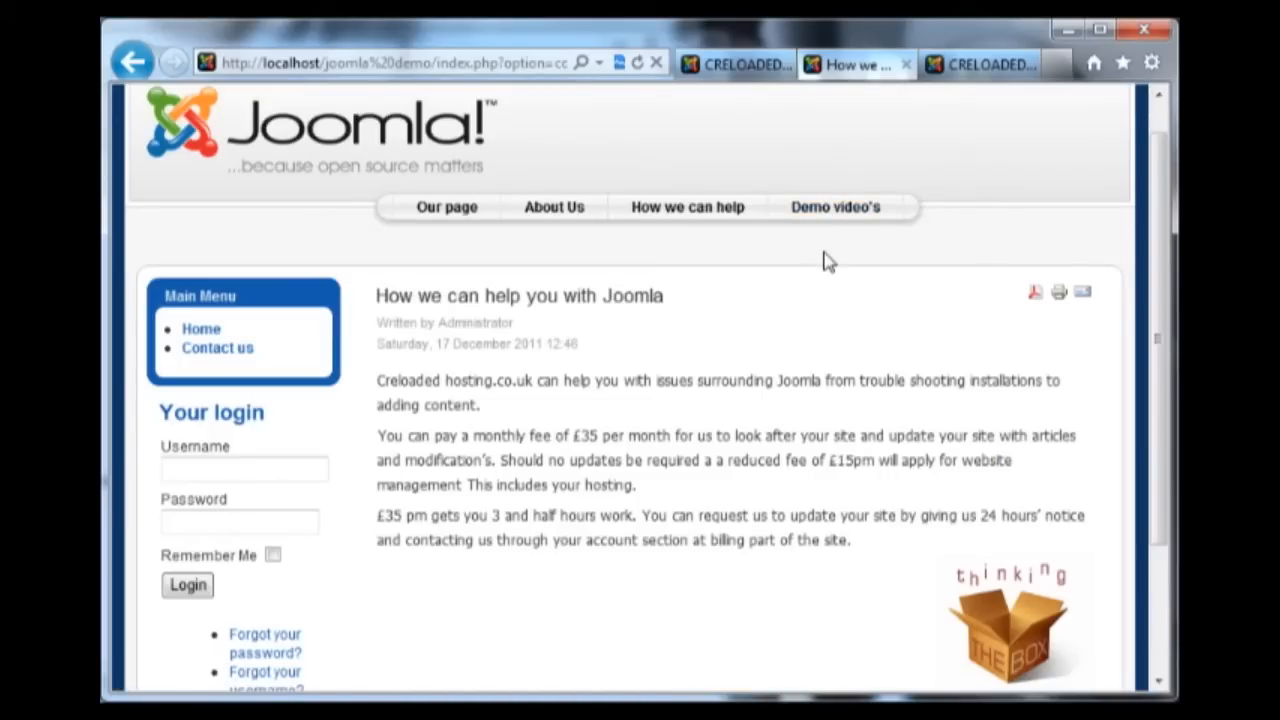
- Return to the administrator, close the login module and open the "How we can help you with Joomla" article from the Article Manager
left_click(737, 68)
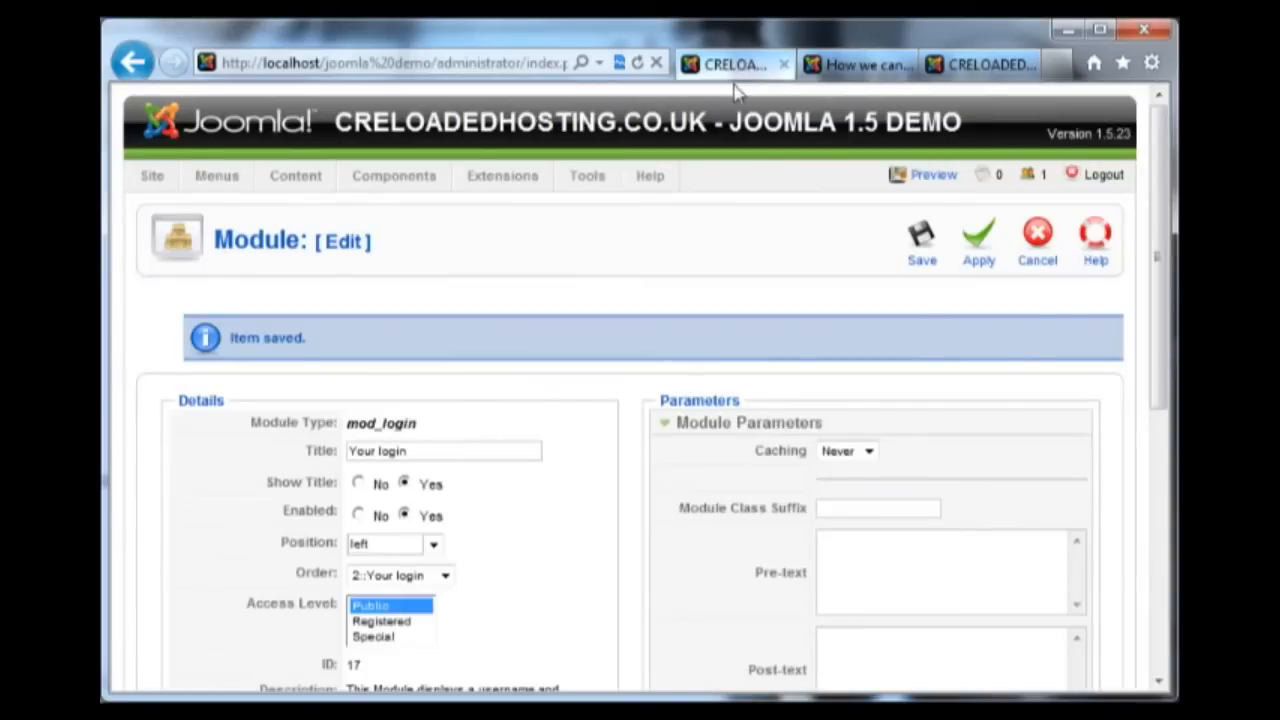
left_click(1037, 240)
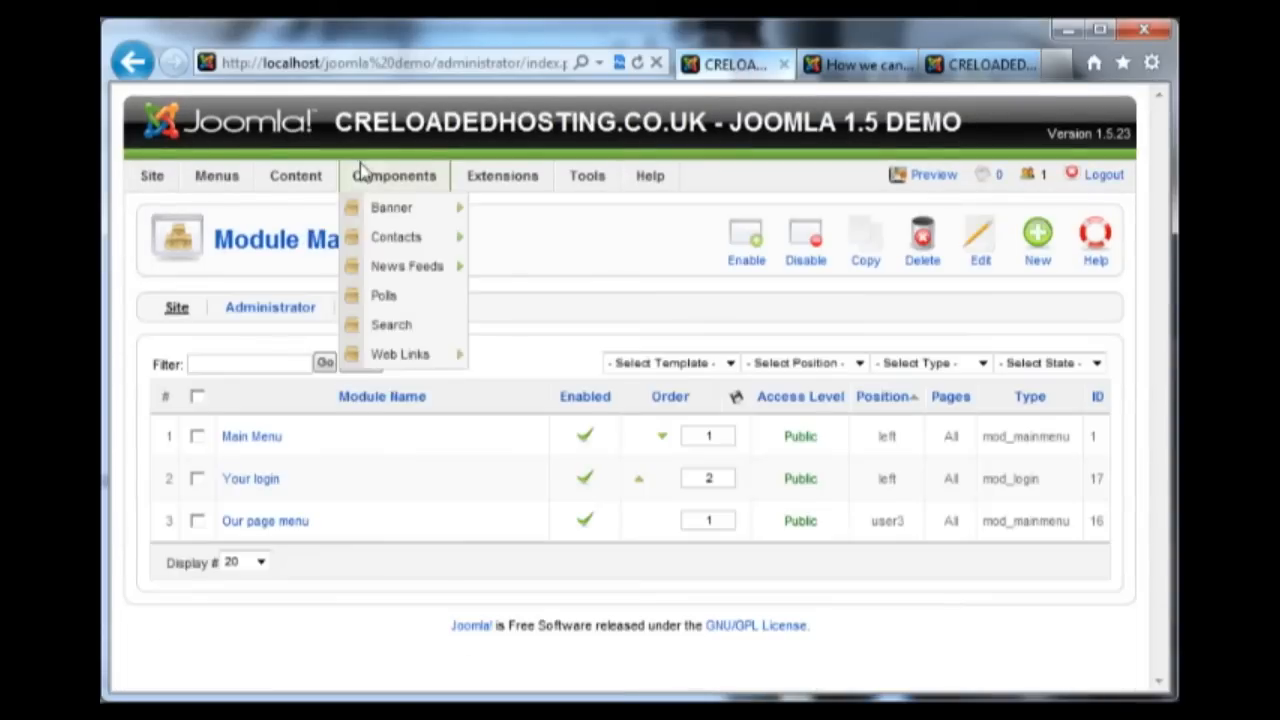
mouse_move(312, 184)
left_click(323, 207)
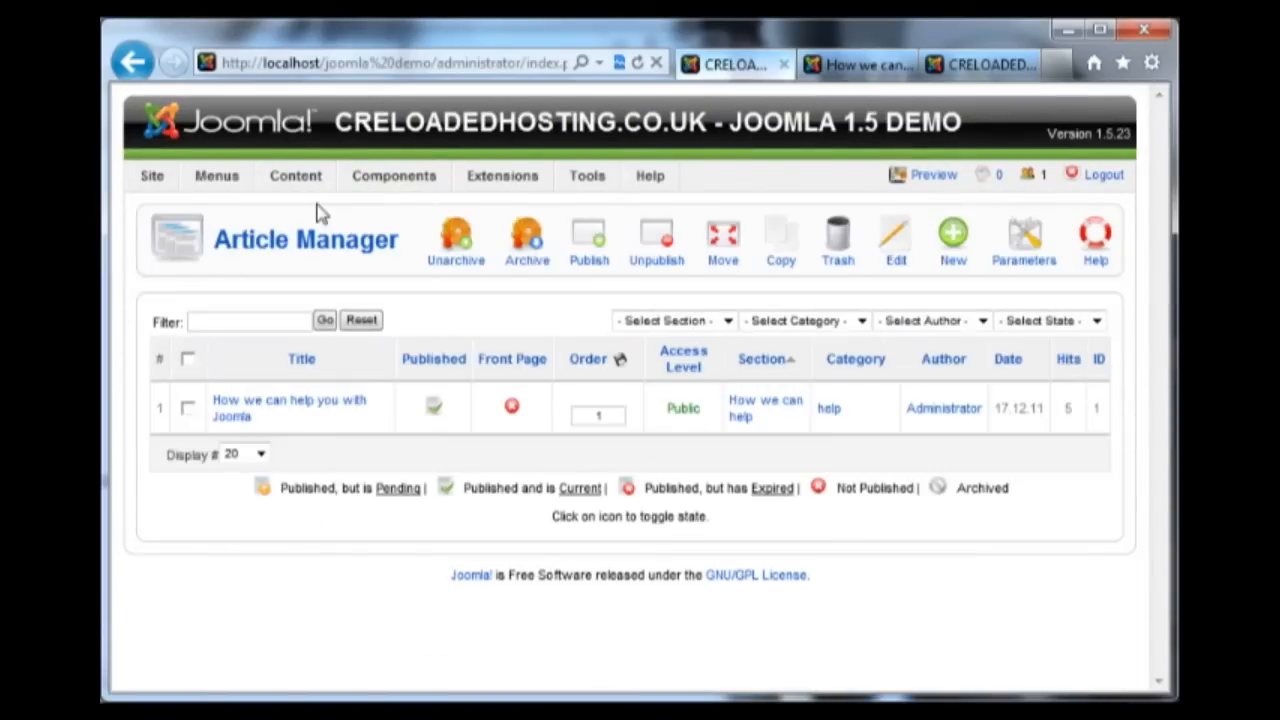
left_click(281, 416)
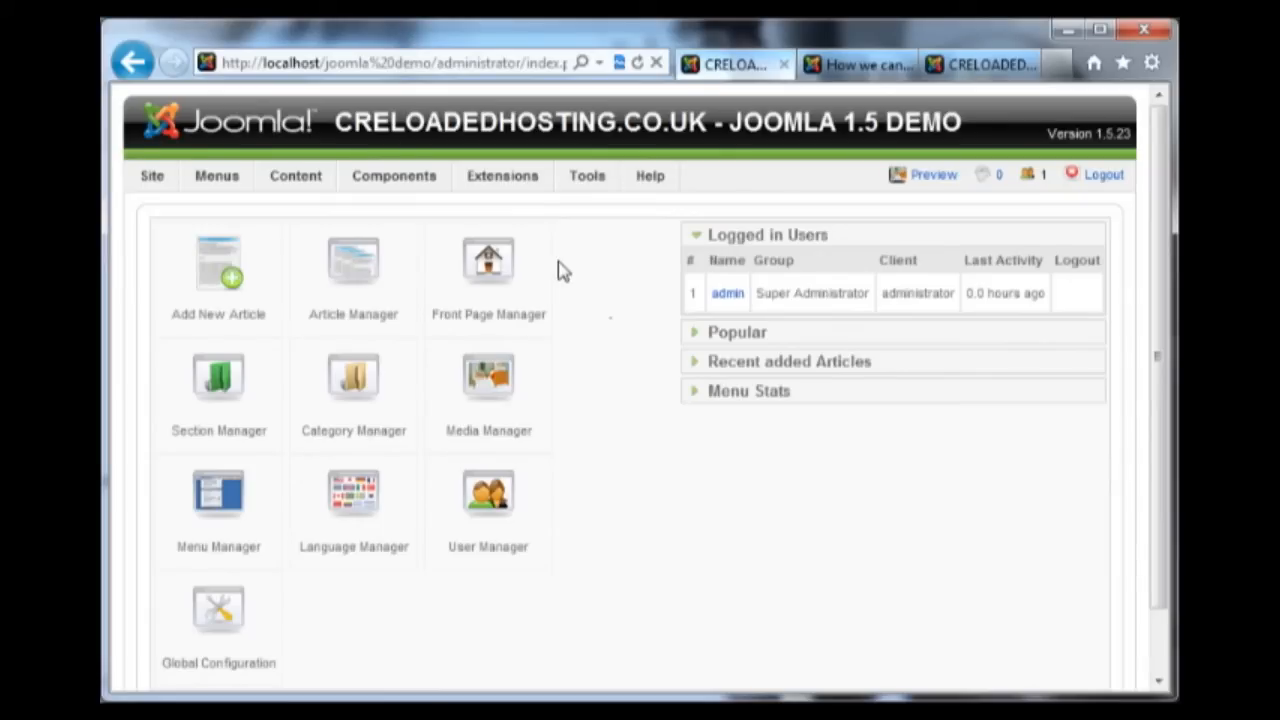
- Set the Functionality of the "Editor - TinyMCE" plugin to Extended and save the plugin
mouse_move(493, 193)
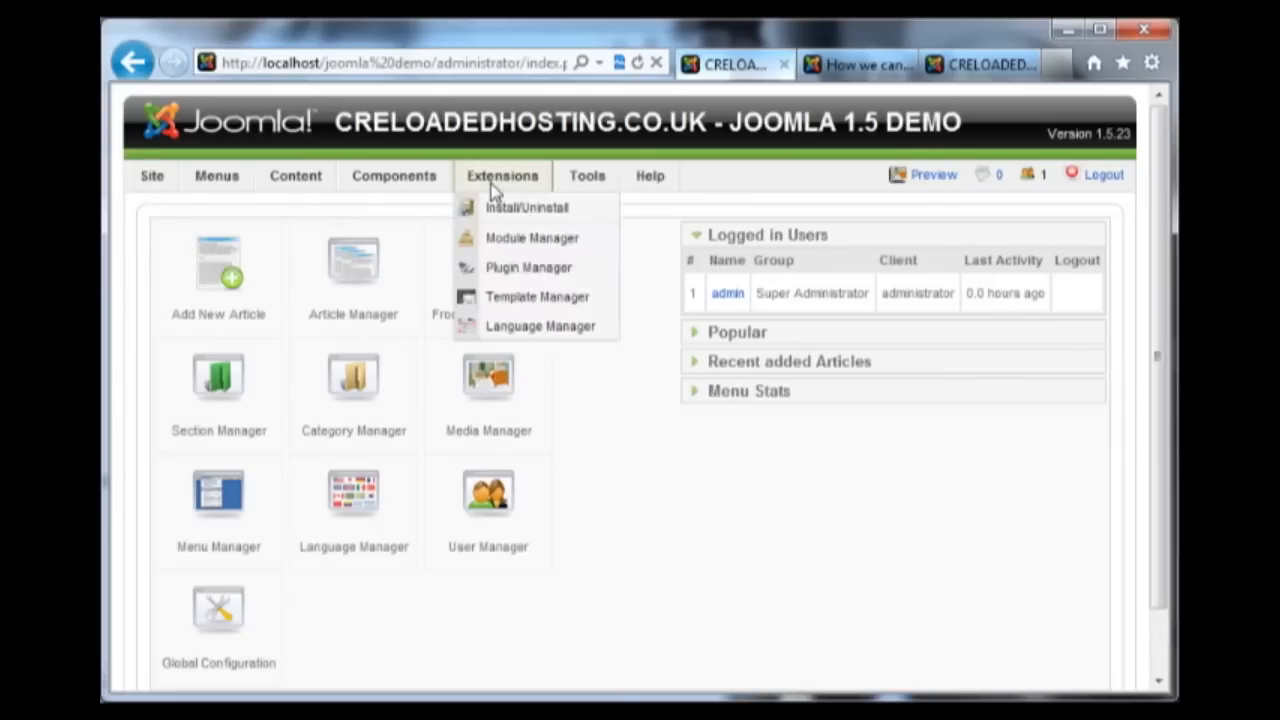
left_click(500, 270)
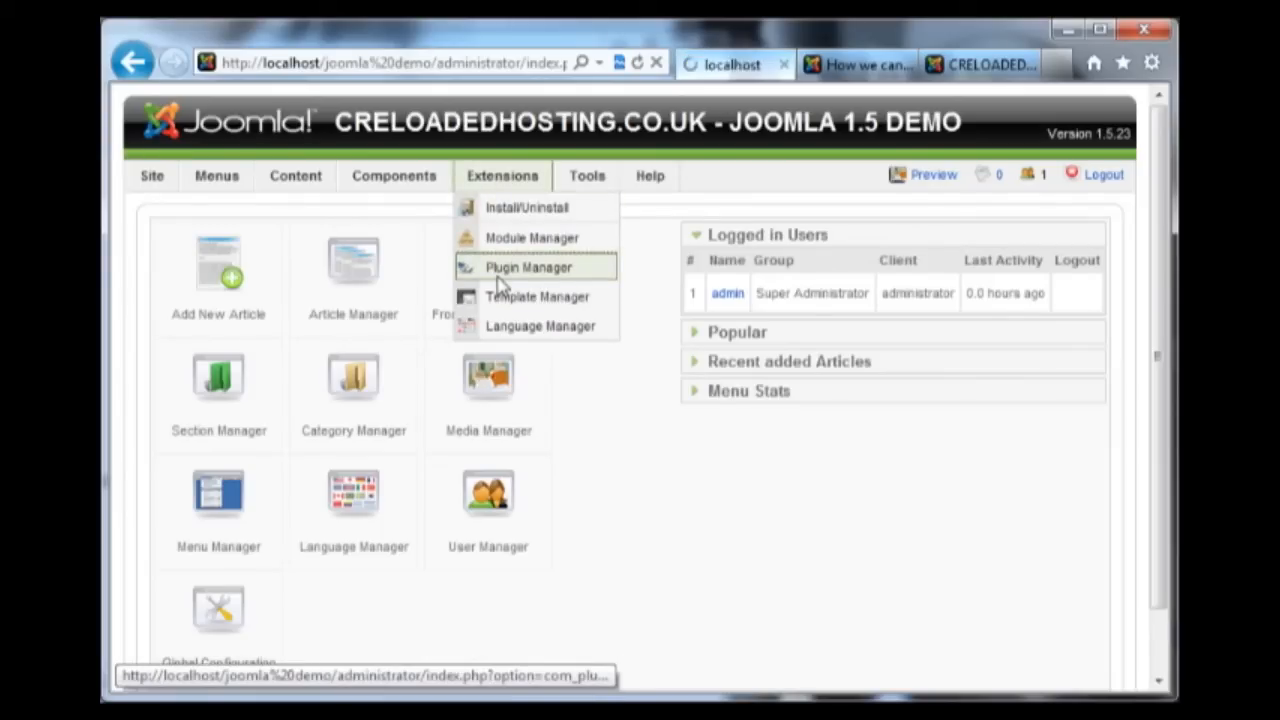
scroll(555, 403, "down", 5)
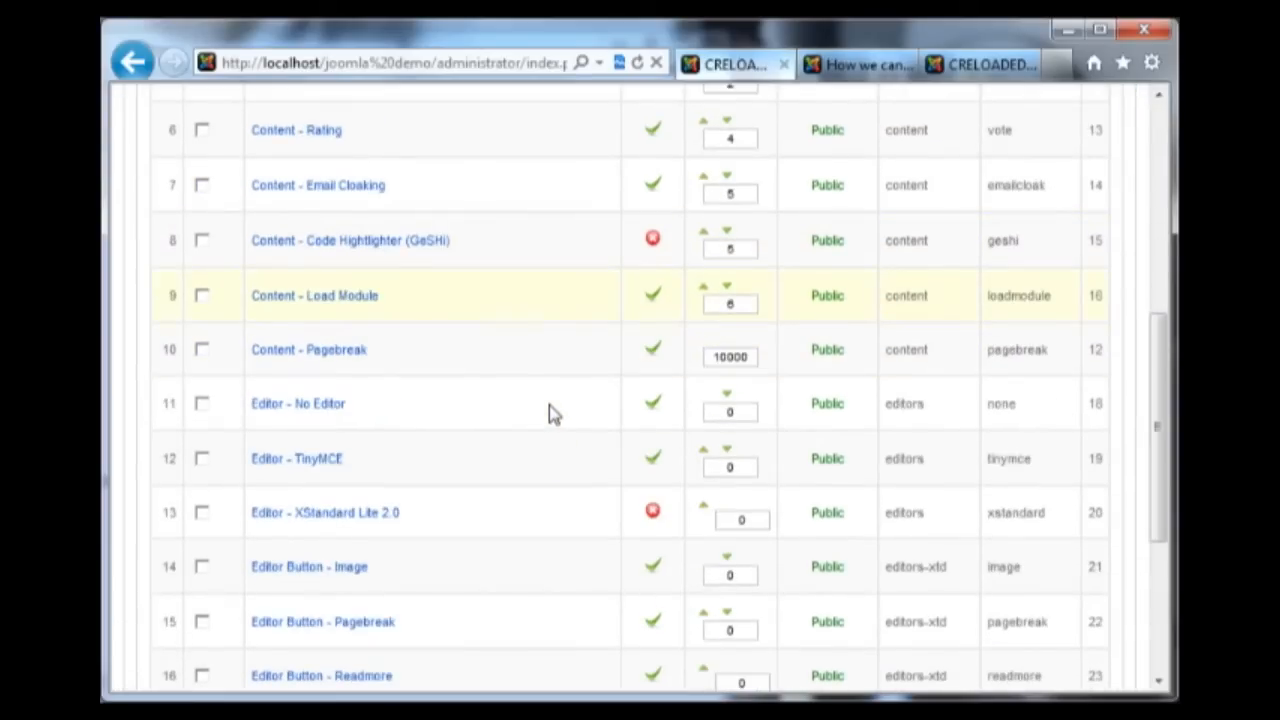
left_click(308, 474)
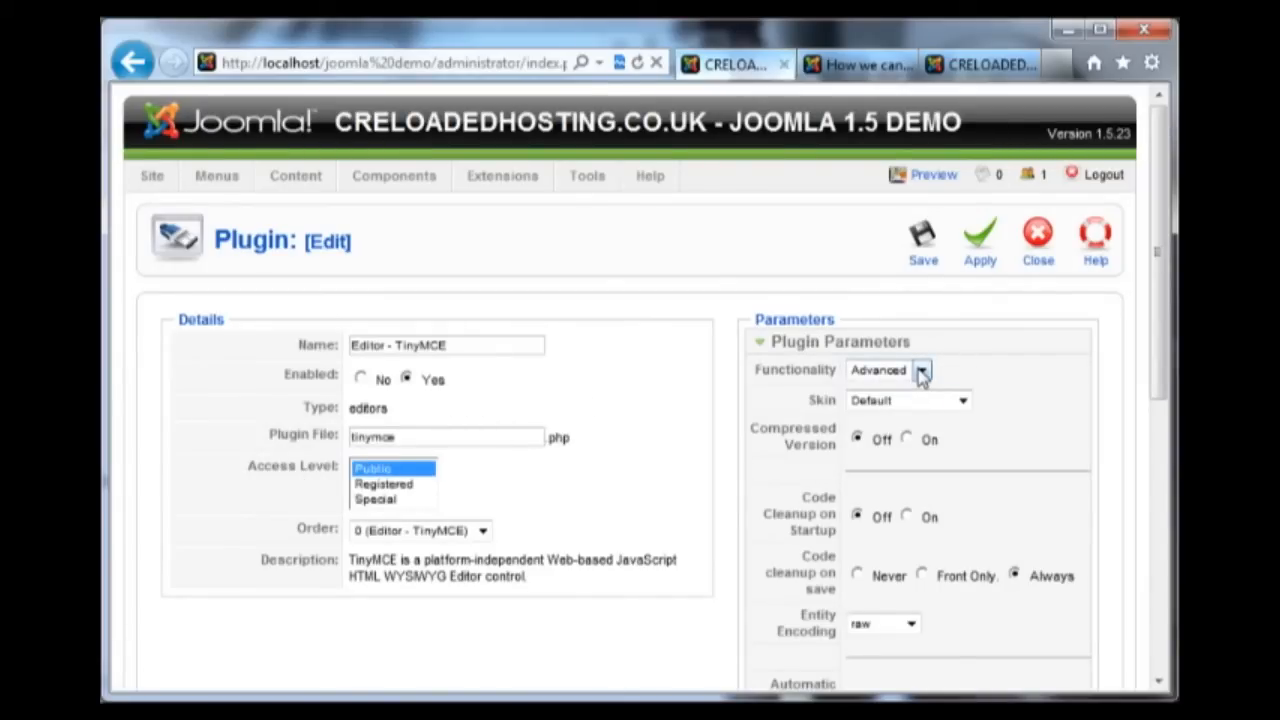
left_click(921, 371)
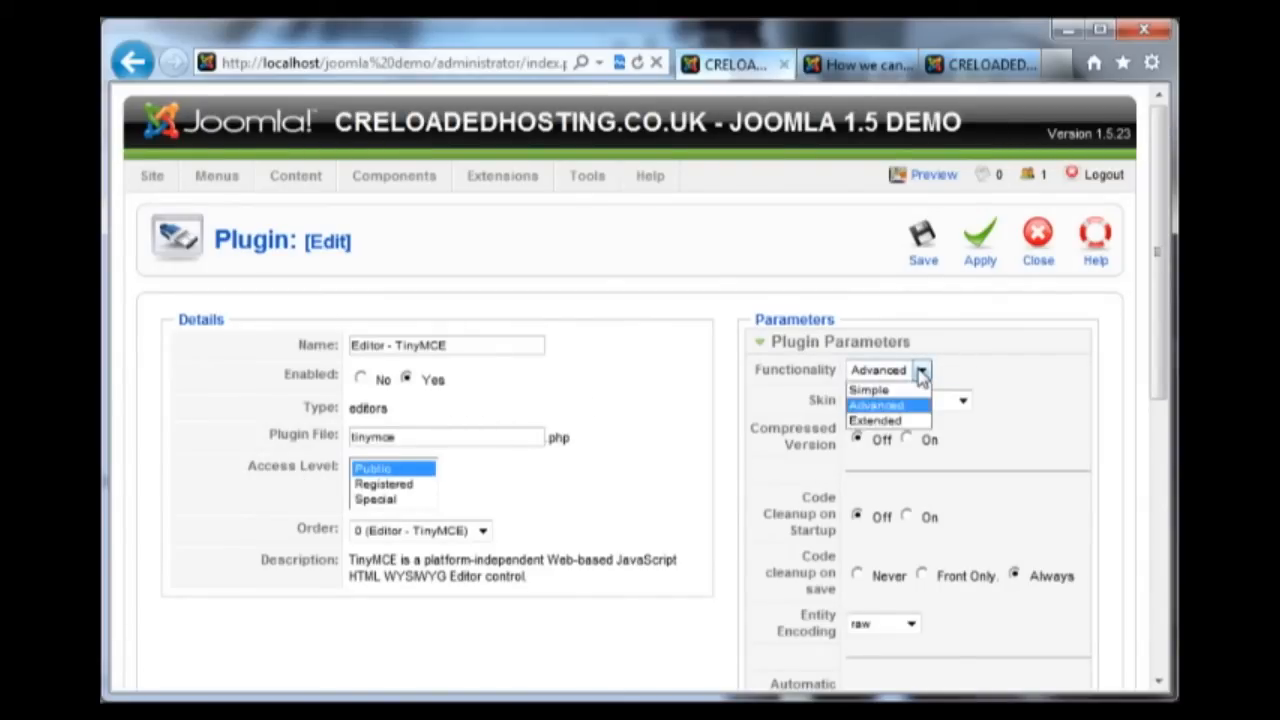
left_click(902, 425)
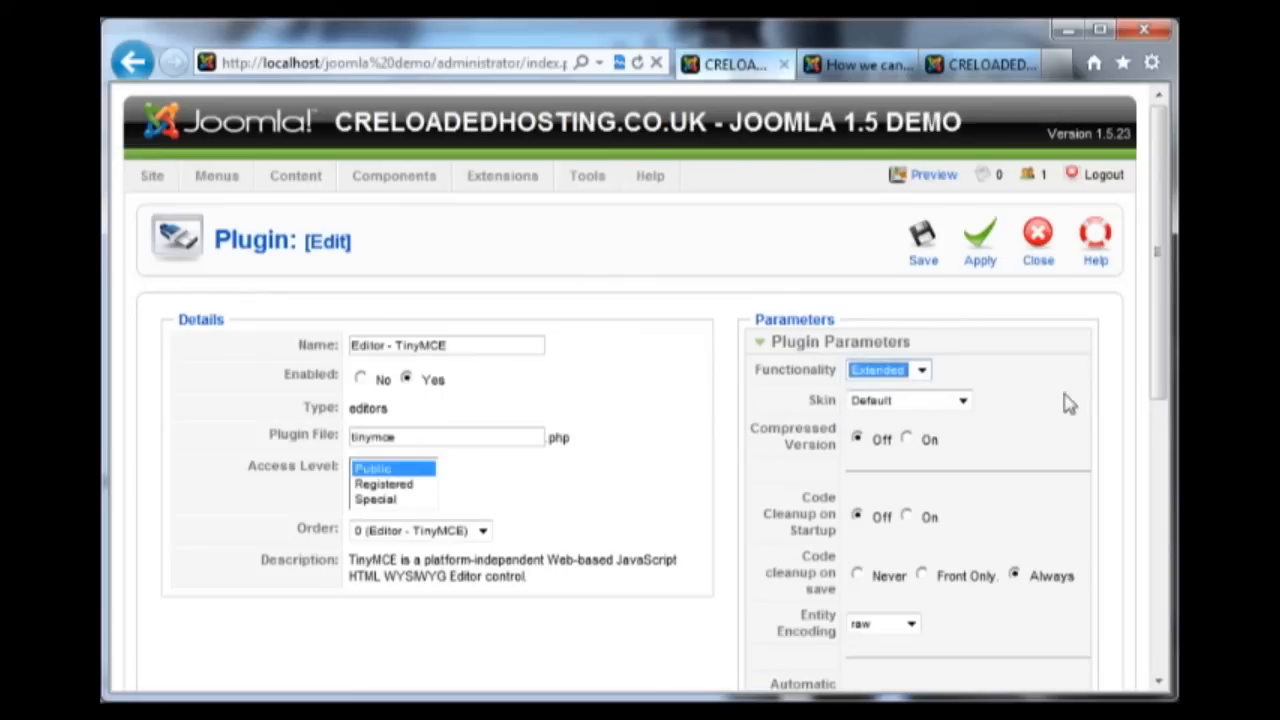
left_click(923, 243)
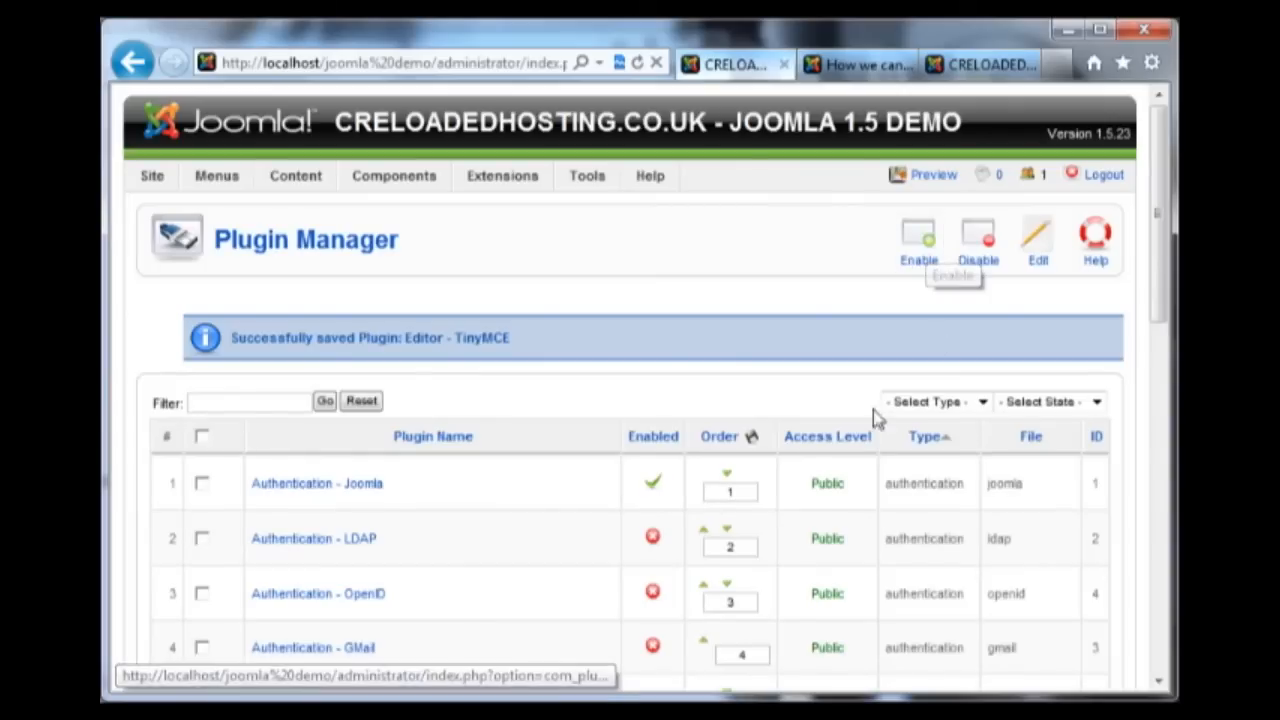
- Open the "How we can help you with Joomla" article for editing and examine the extended editor toolbar and article content
mouse_move(295, 177)
left_click(330, 210)
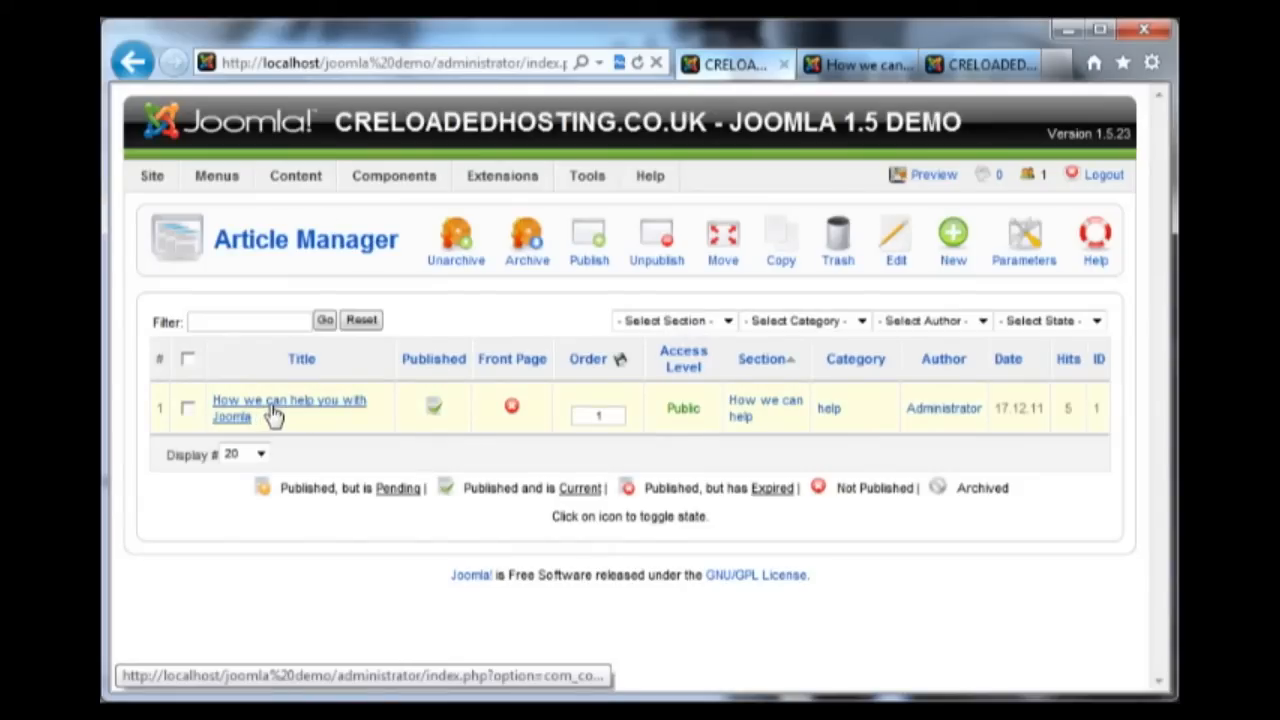
left_click(273, 412)
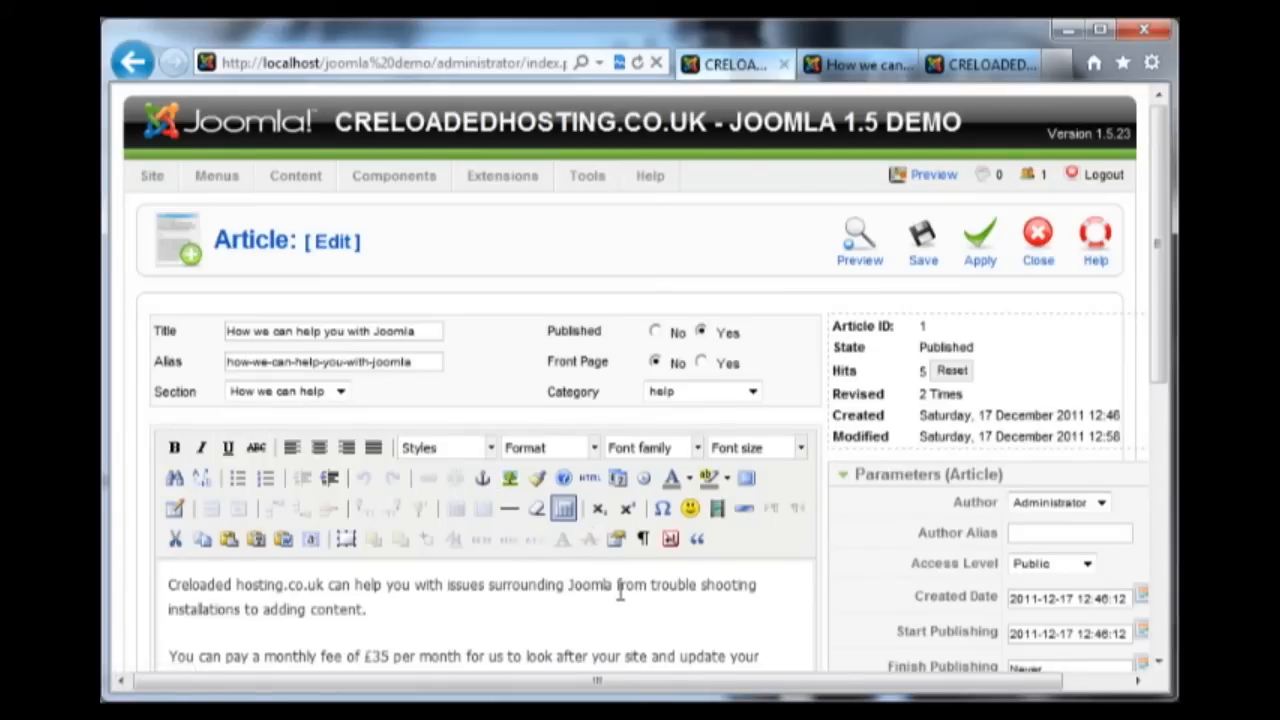
scroll(620, 590, "down", 3)
scroll(620, 590, "up", 3)
scroll(738, 570, "down", 3)
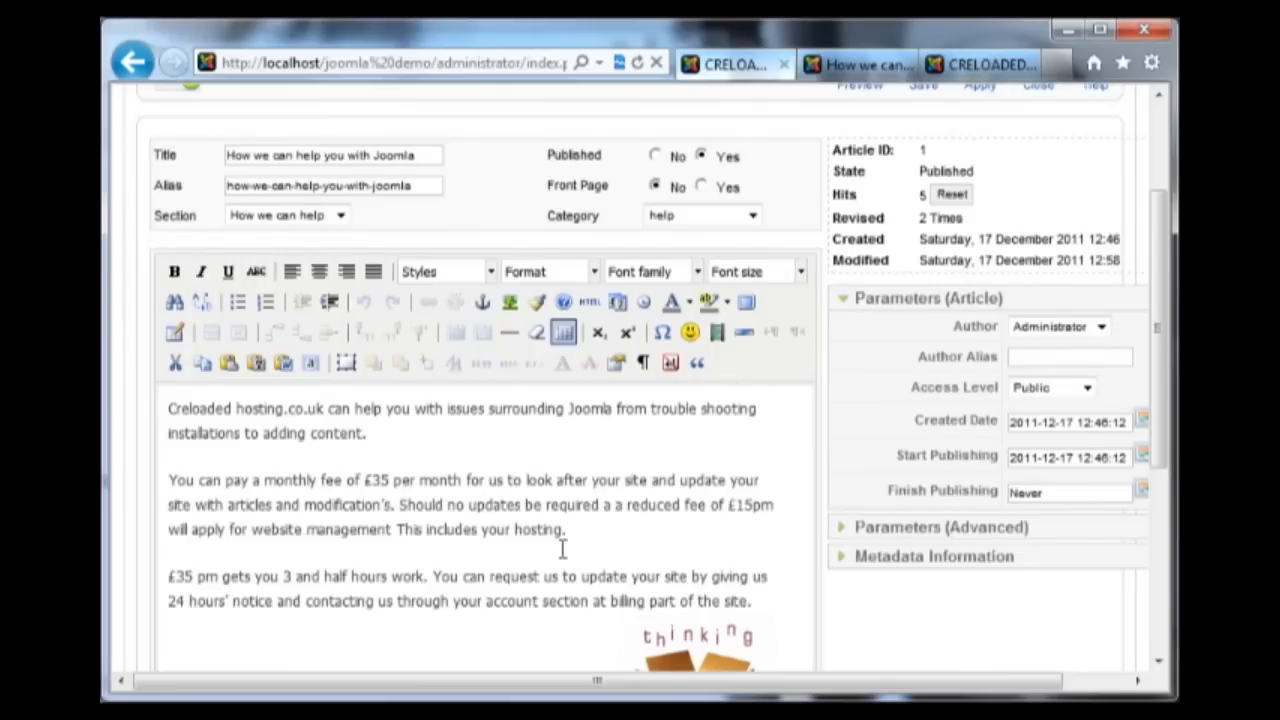
scroll(562, 548, "down", 2)
scroll(560, 546, "up", 3)
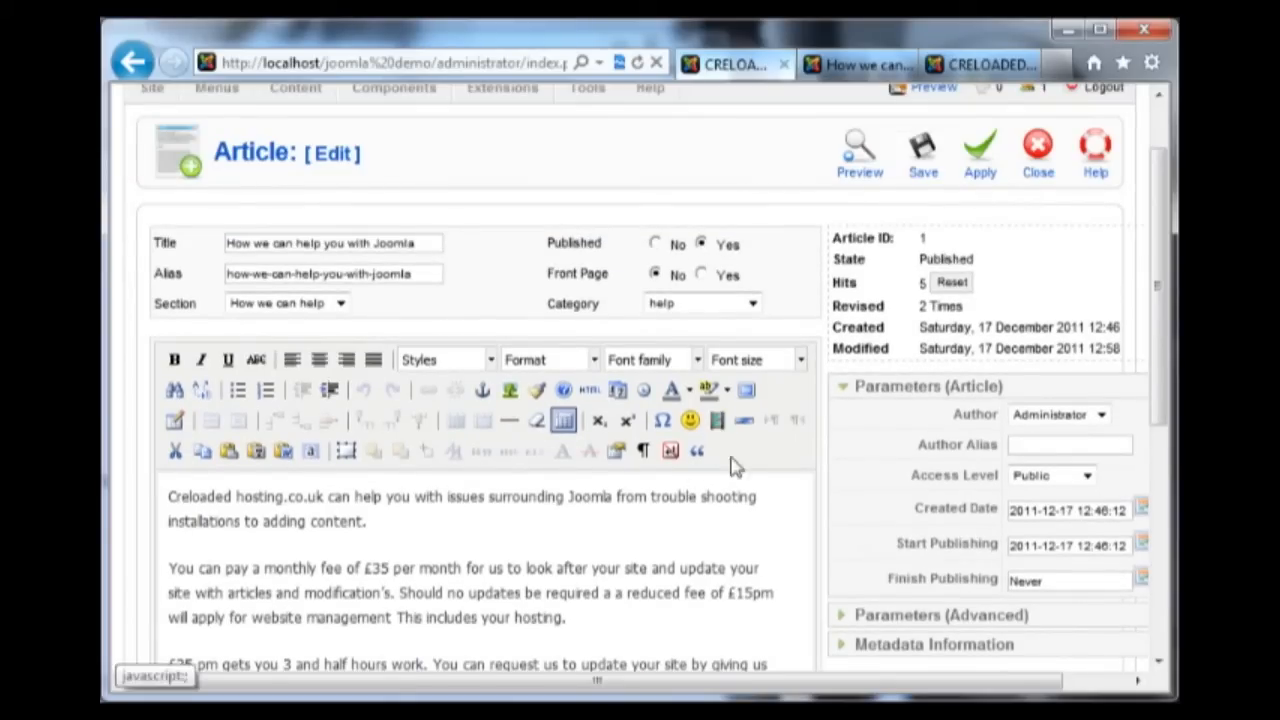
scroll(755, 541, "up", 2)
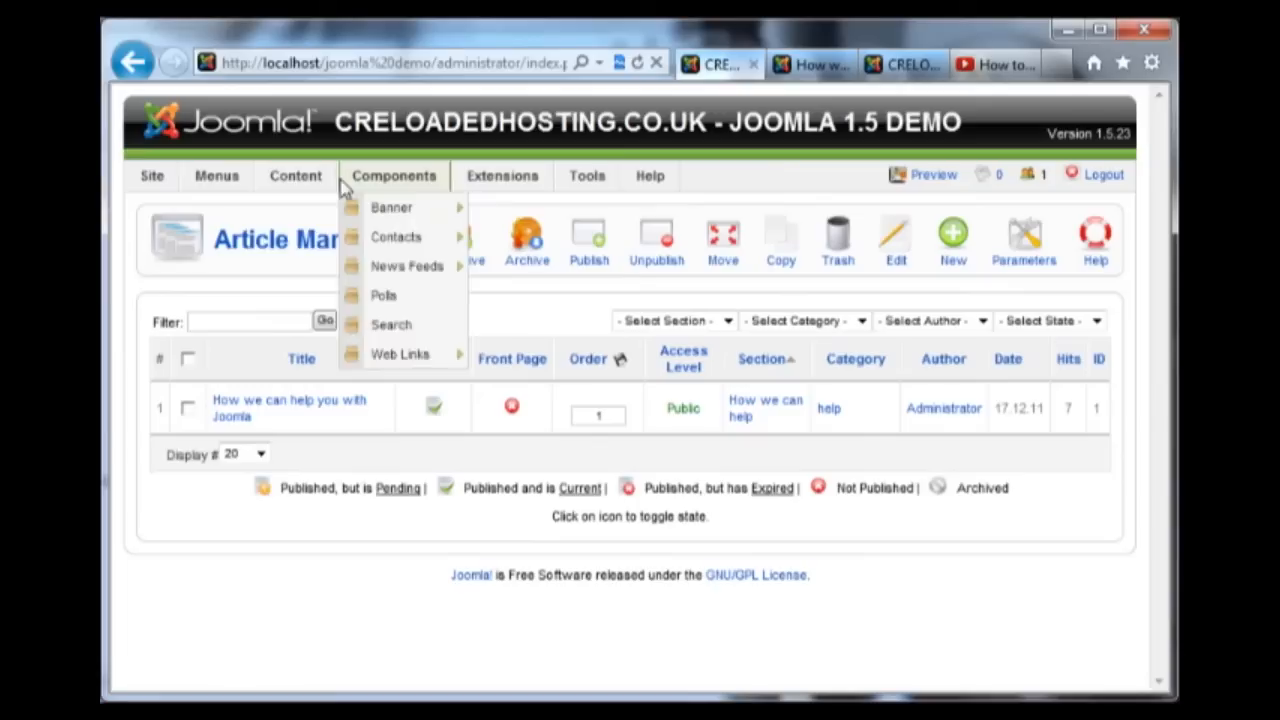
- Examine the existing sections in the Section Manager and the content categories in the Category Manager
mouse_move(338, 185)
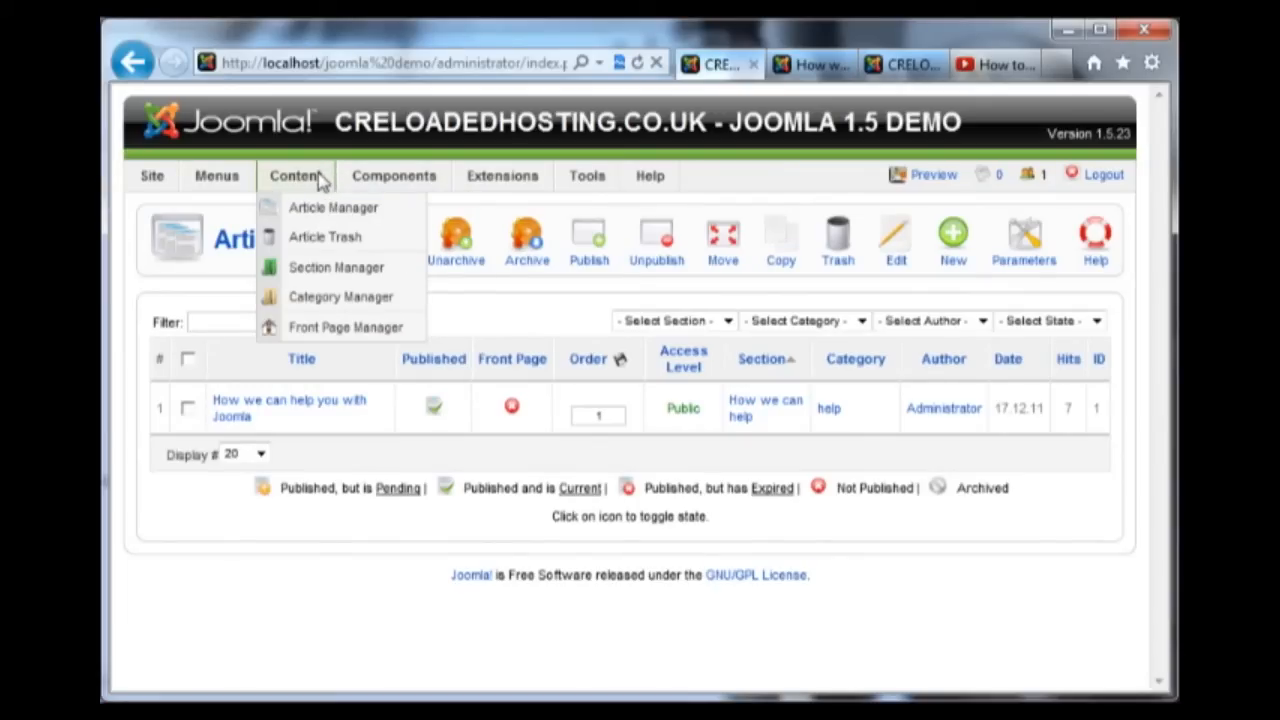
left_click(318, 266)
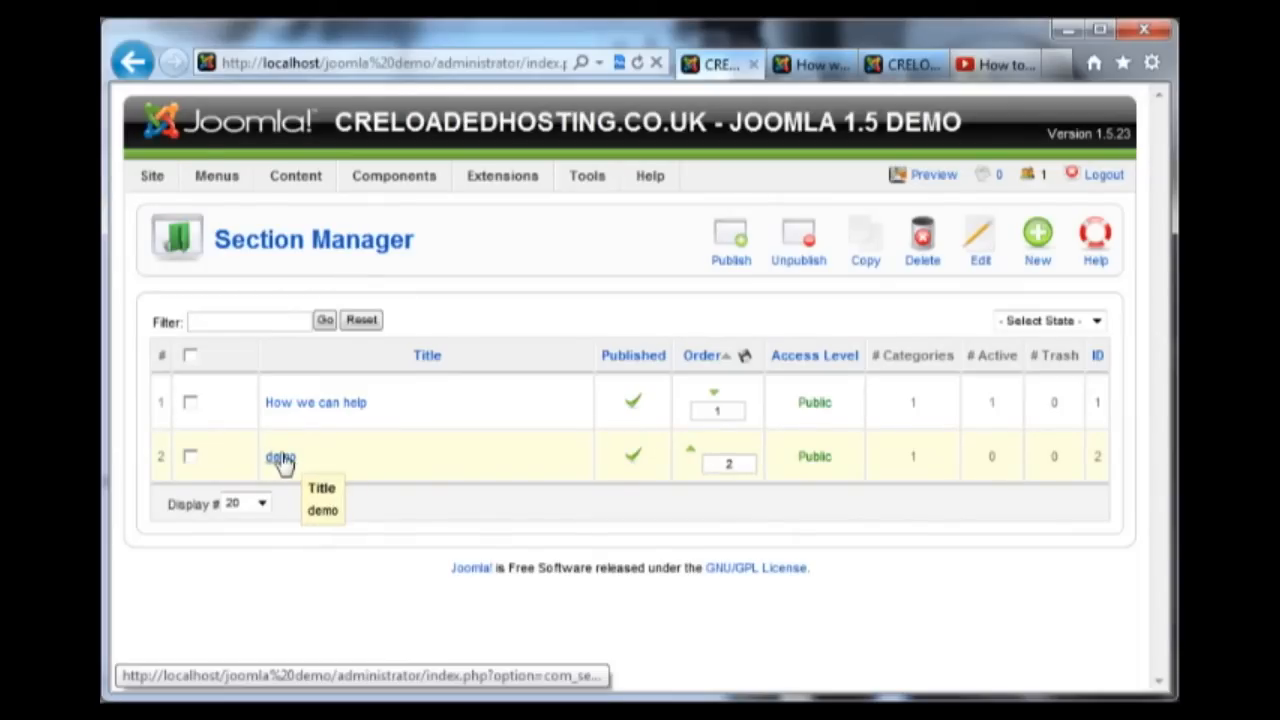
mouse_move(289, 186)
left_click(352, 305)
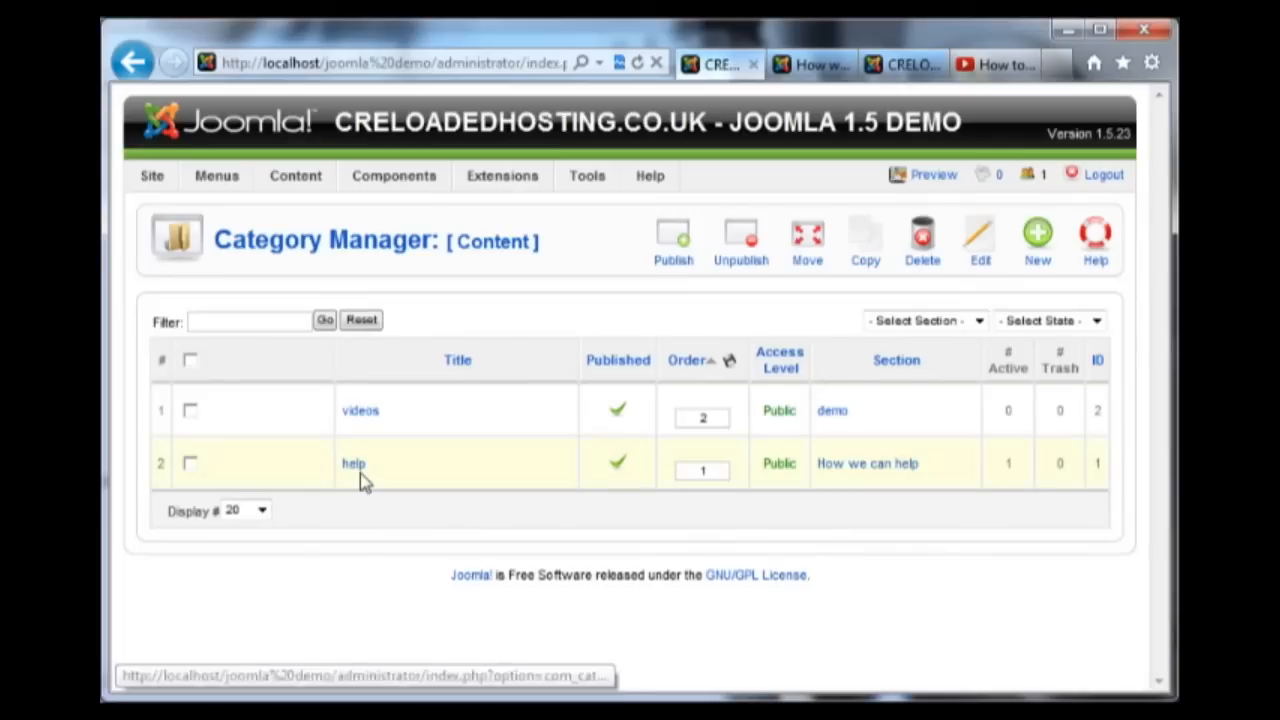
- Open the "videos" category, select demo as its Section and save the category
left_click(372, 418)
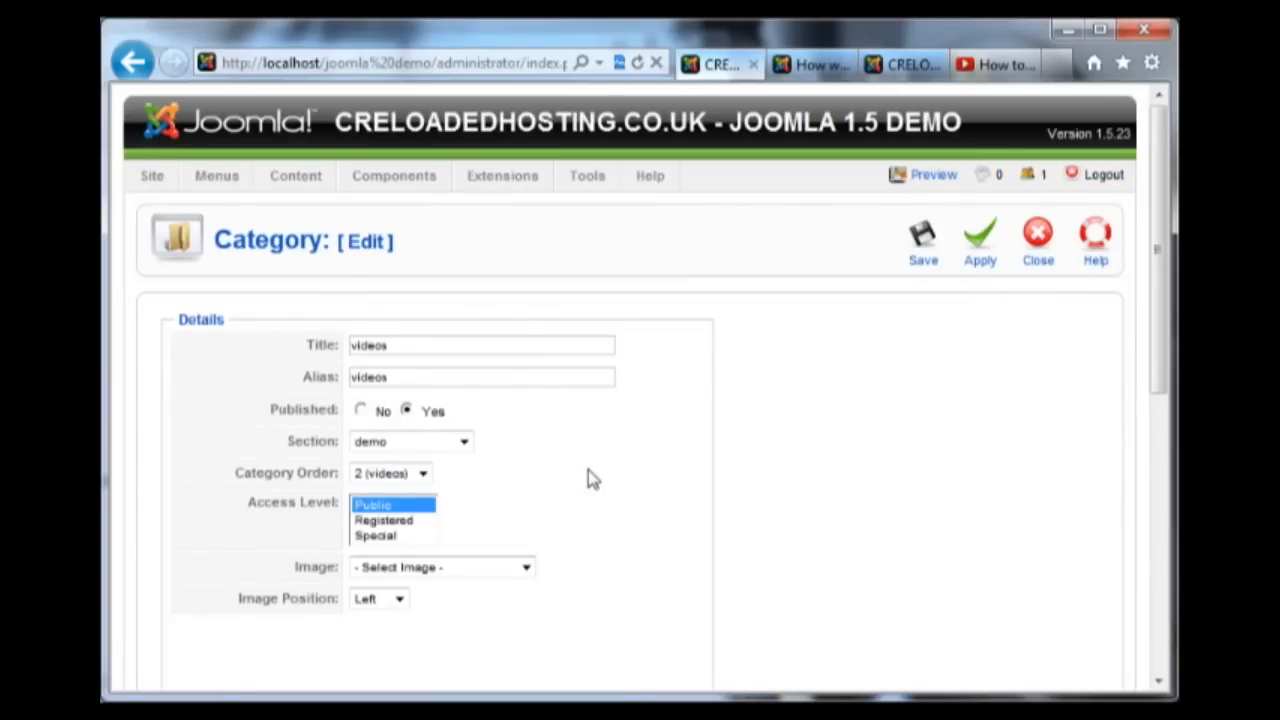
left_click(462, 444)
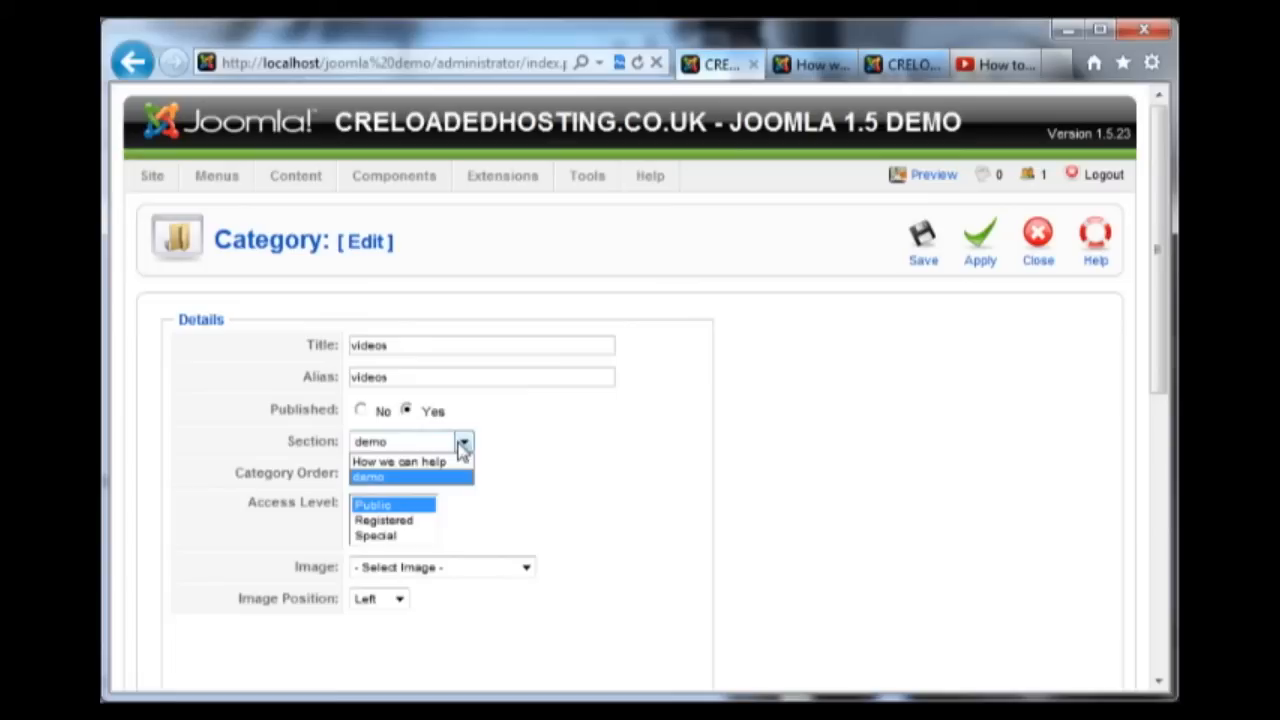
left_click(397, 480)
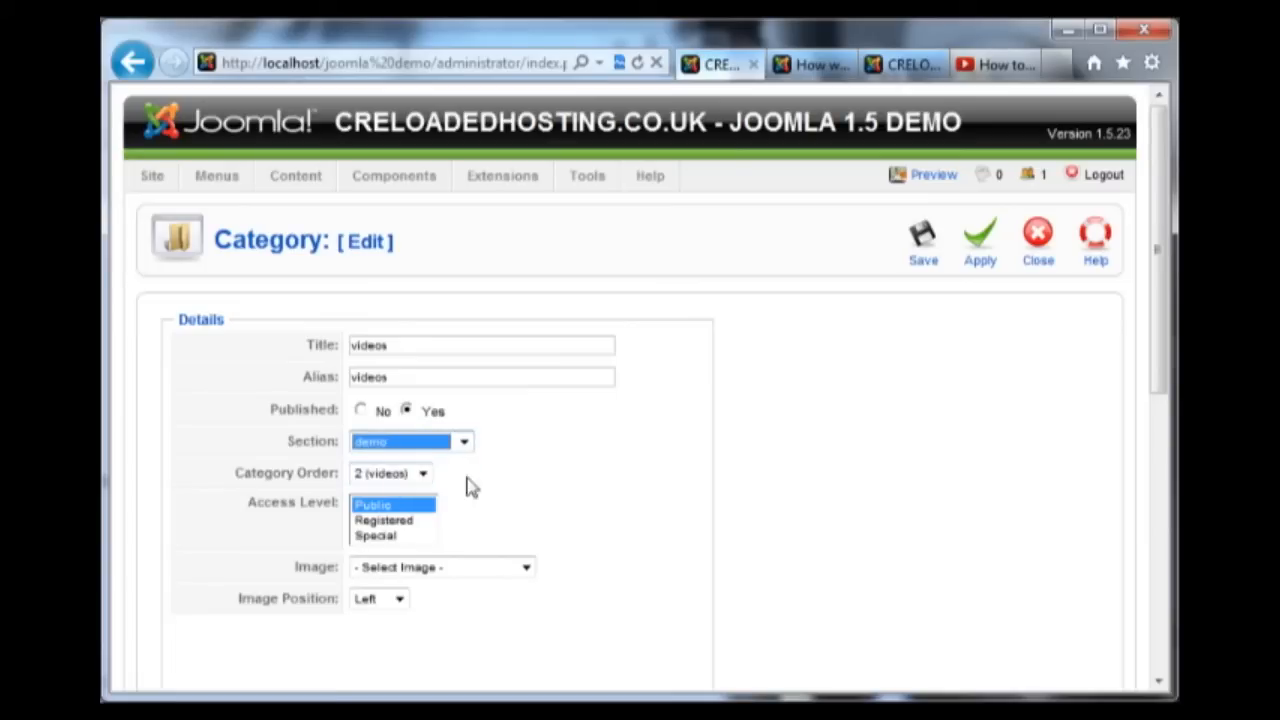
scroll(545, 482, "down", 3)
scroll(531, 486, "up", 3)
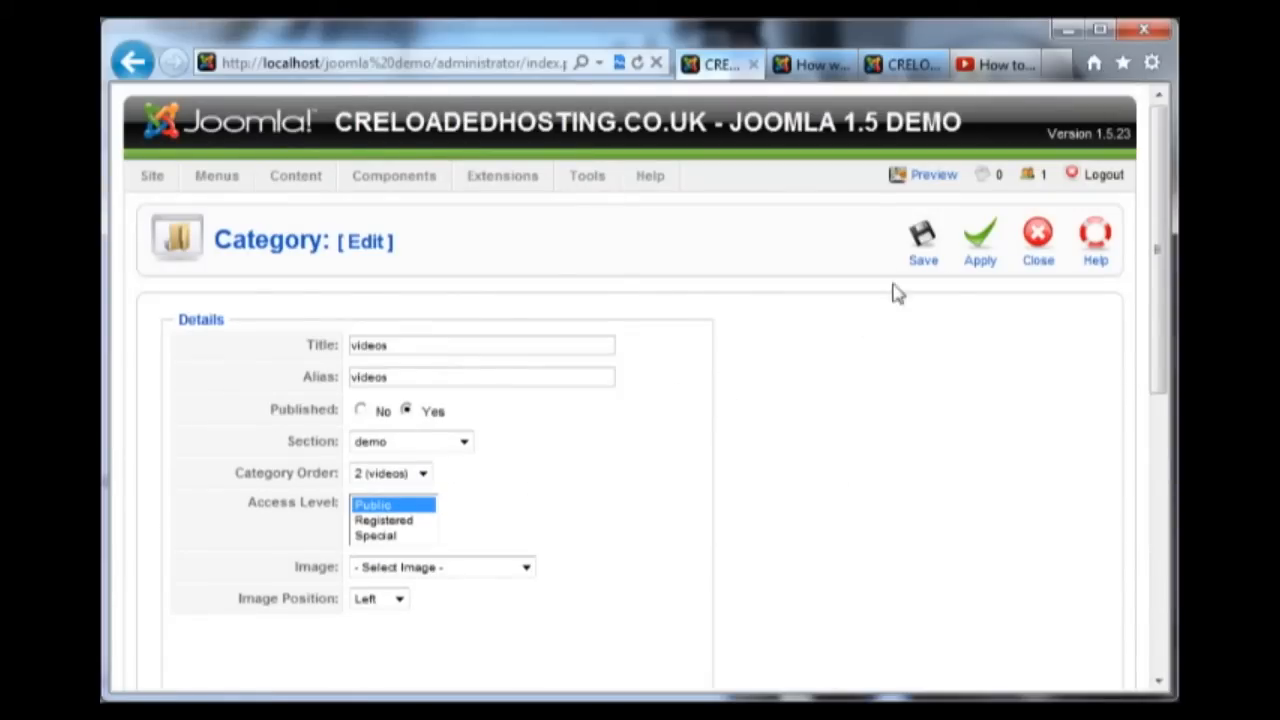
left_click(921, 255)
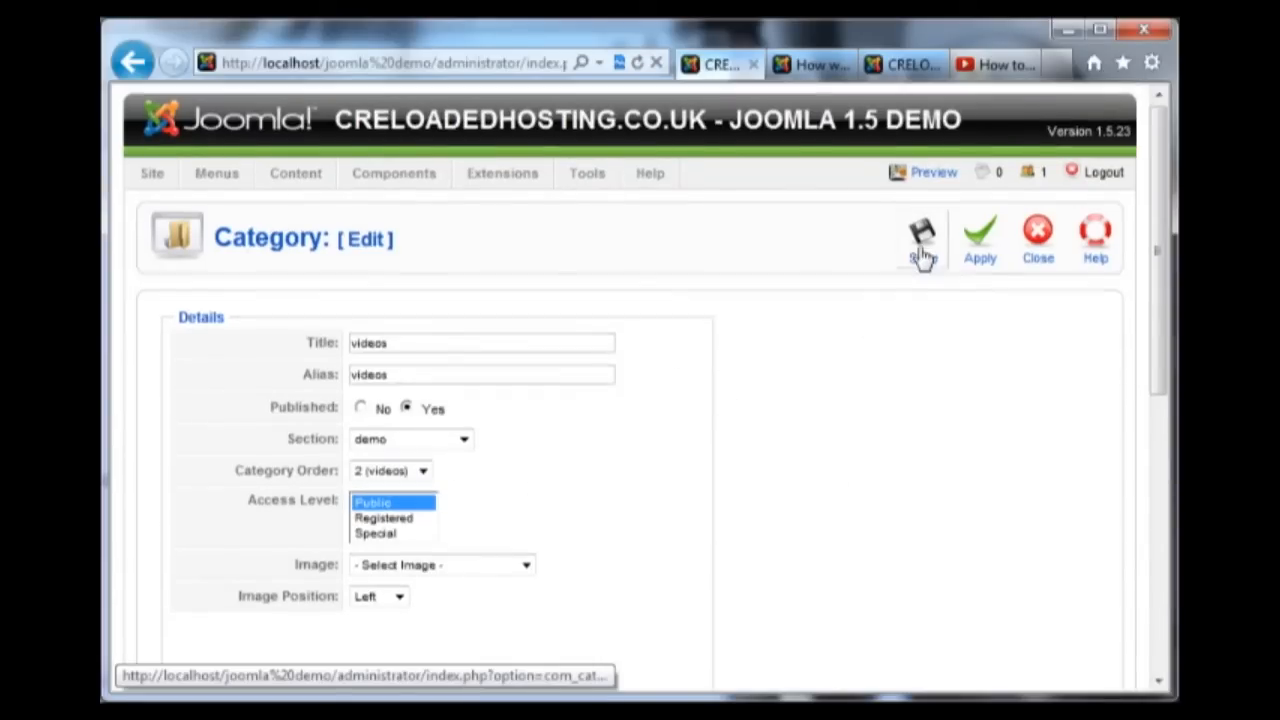
- Start a new article from the Article Manager titled "Demo videos" and assign it to the demo section
mouse_move(297, 177)
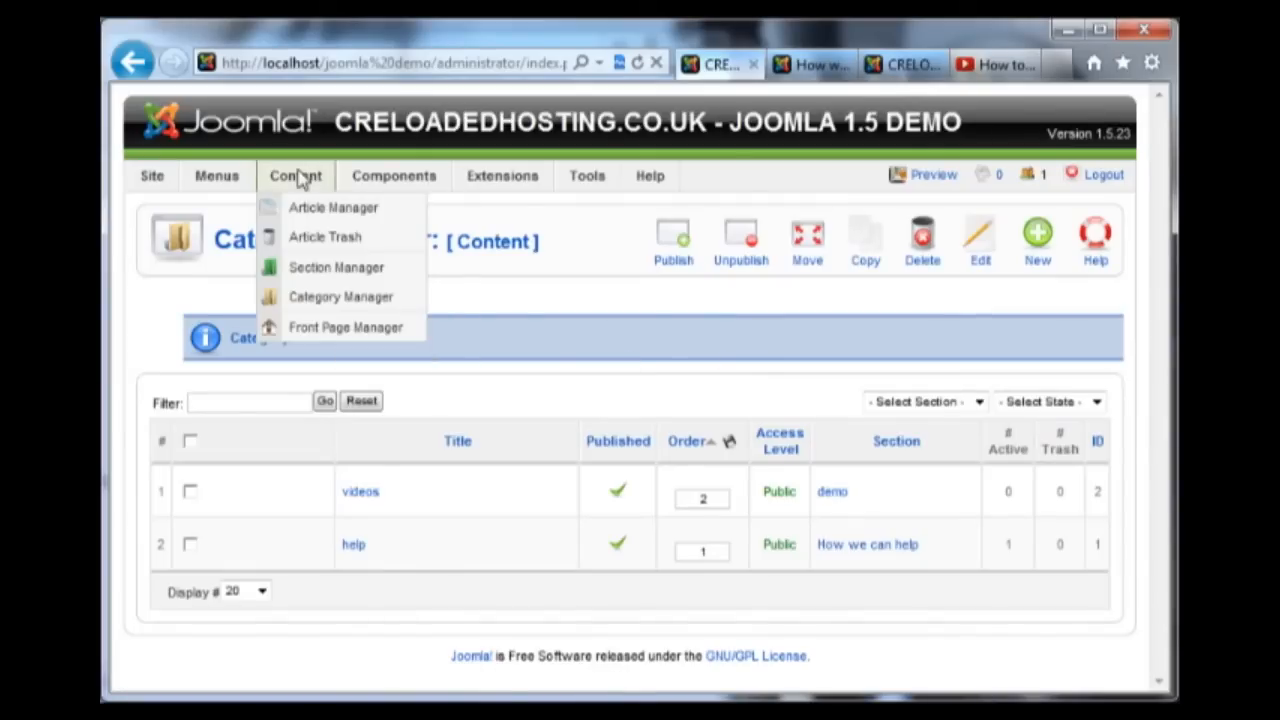
left_click(332, 208)
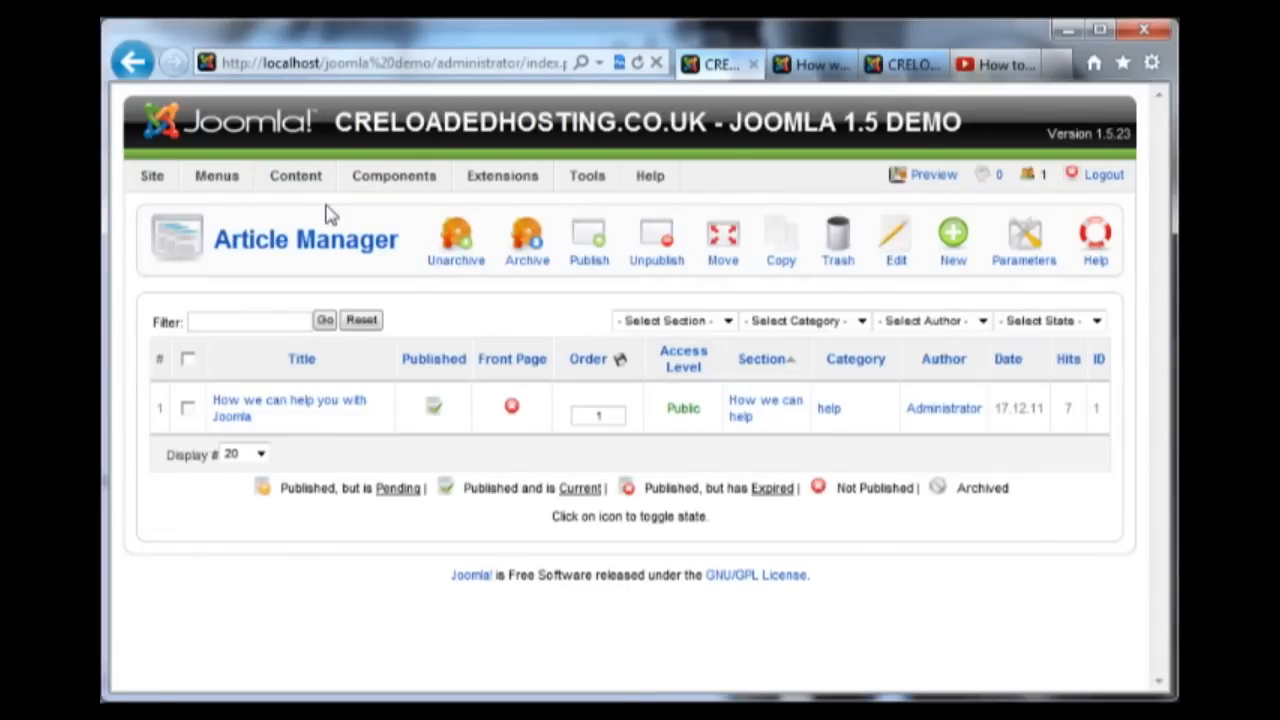
left_click(816, 66)
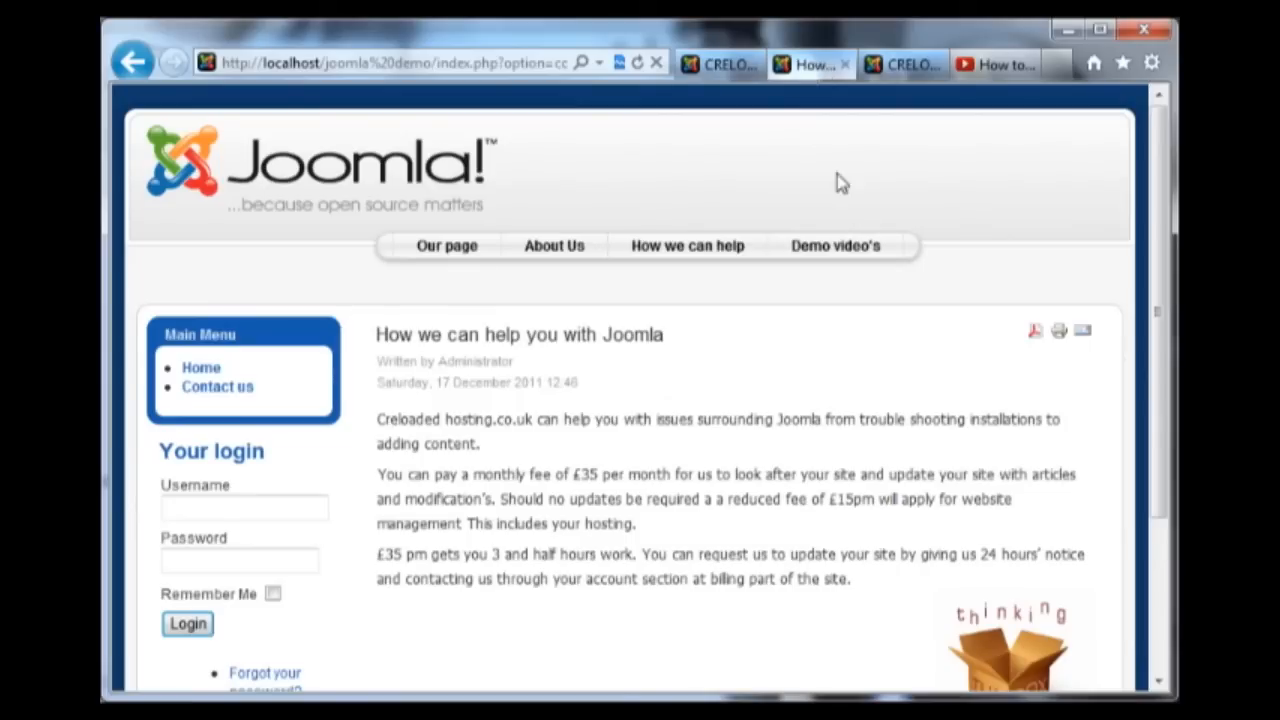
left_click(745, 68)
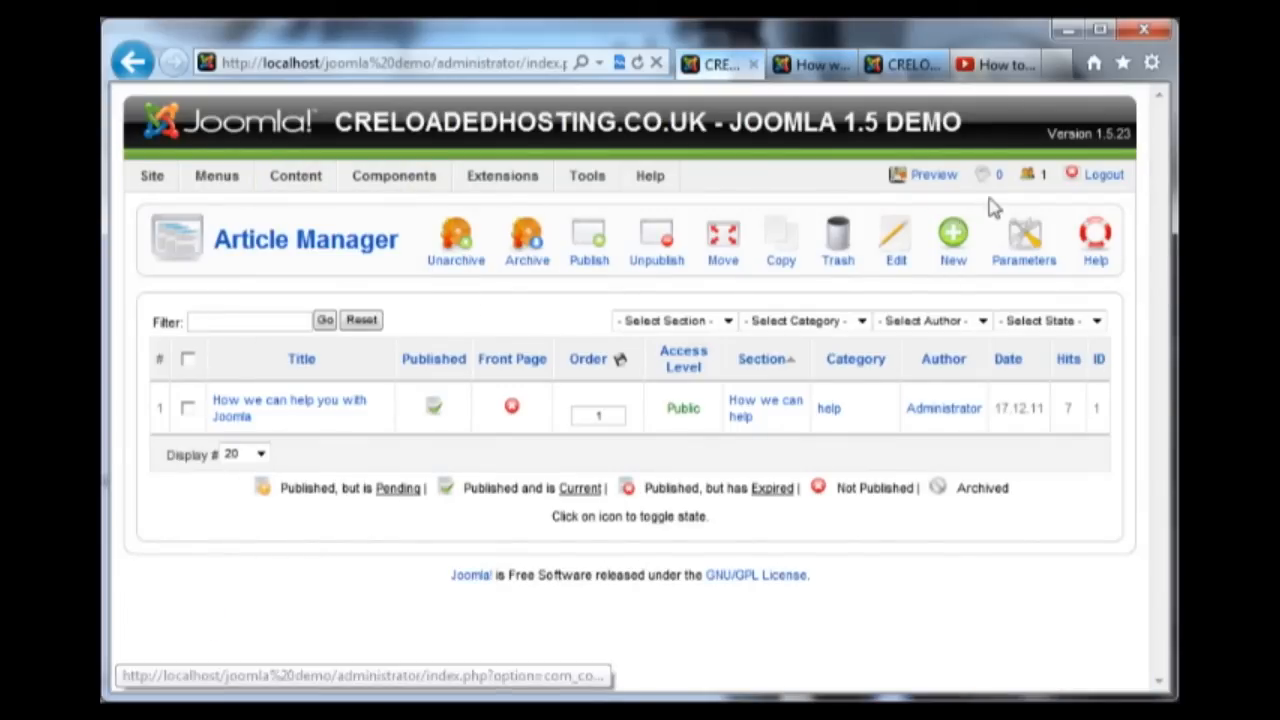
left_click(952, 237)
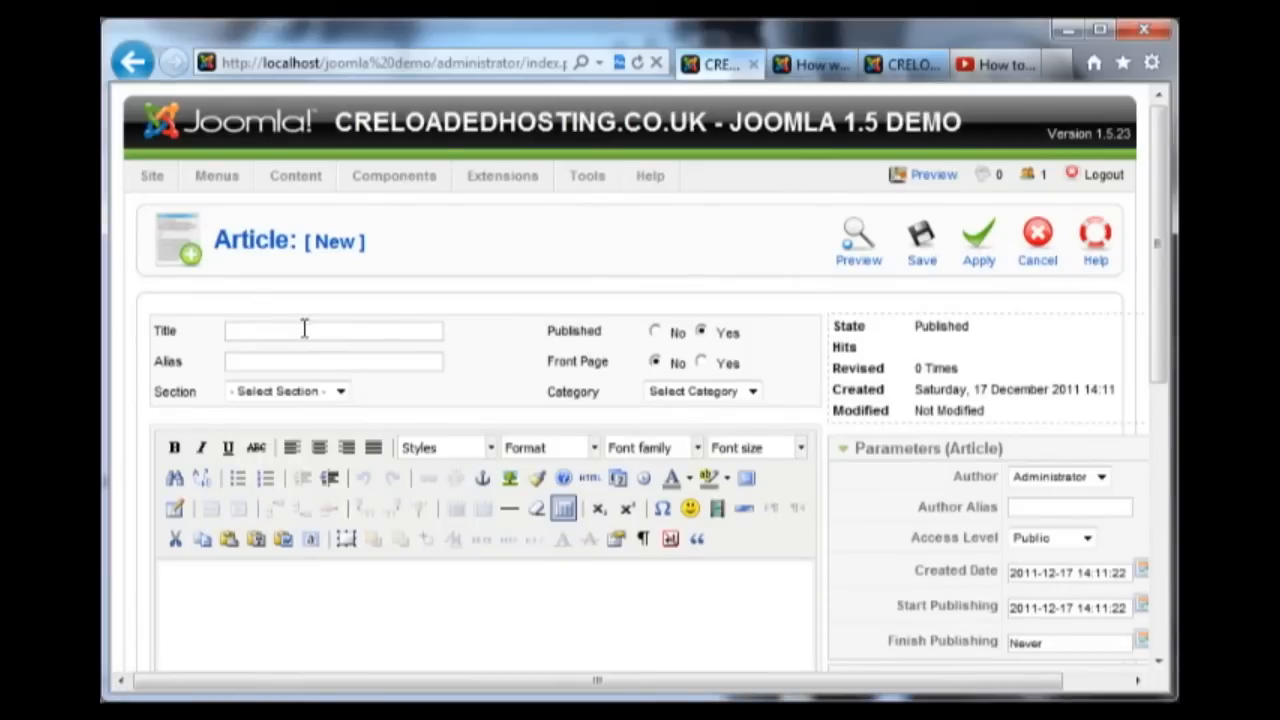
left_click(341, 392)
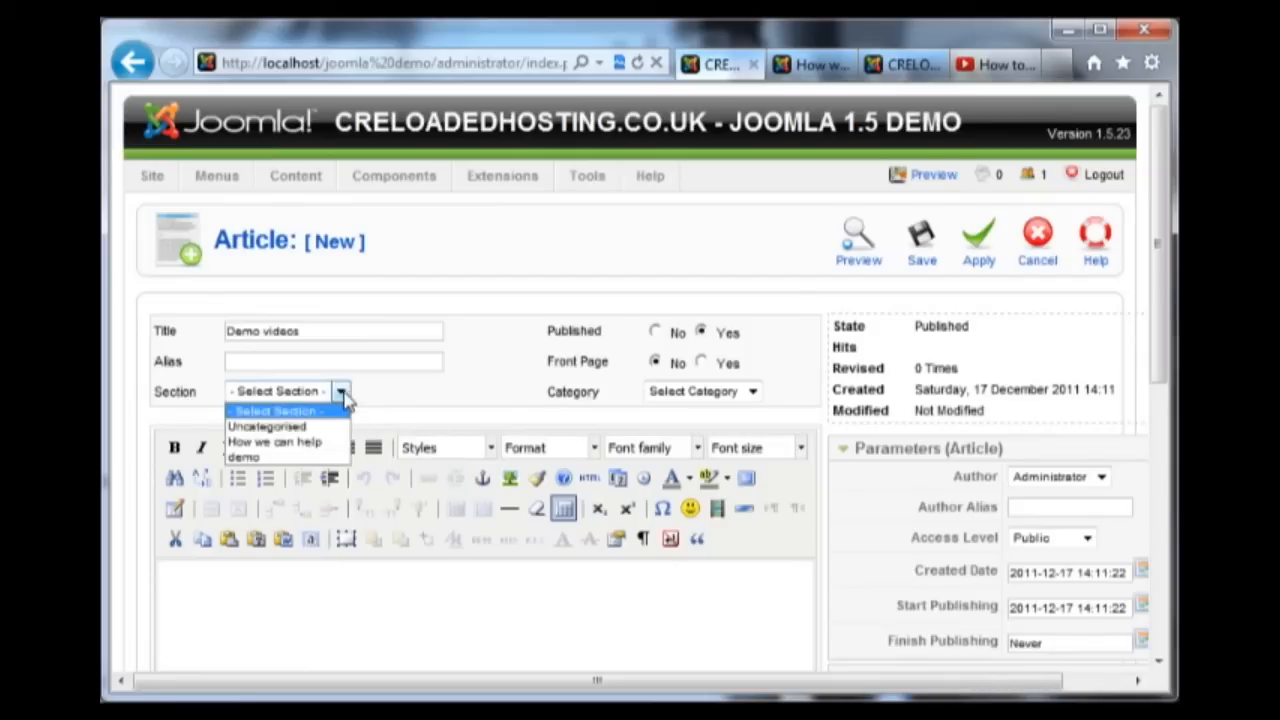
left_click(300, 456)
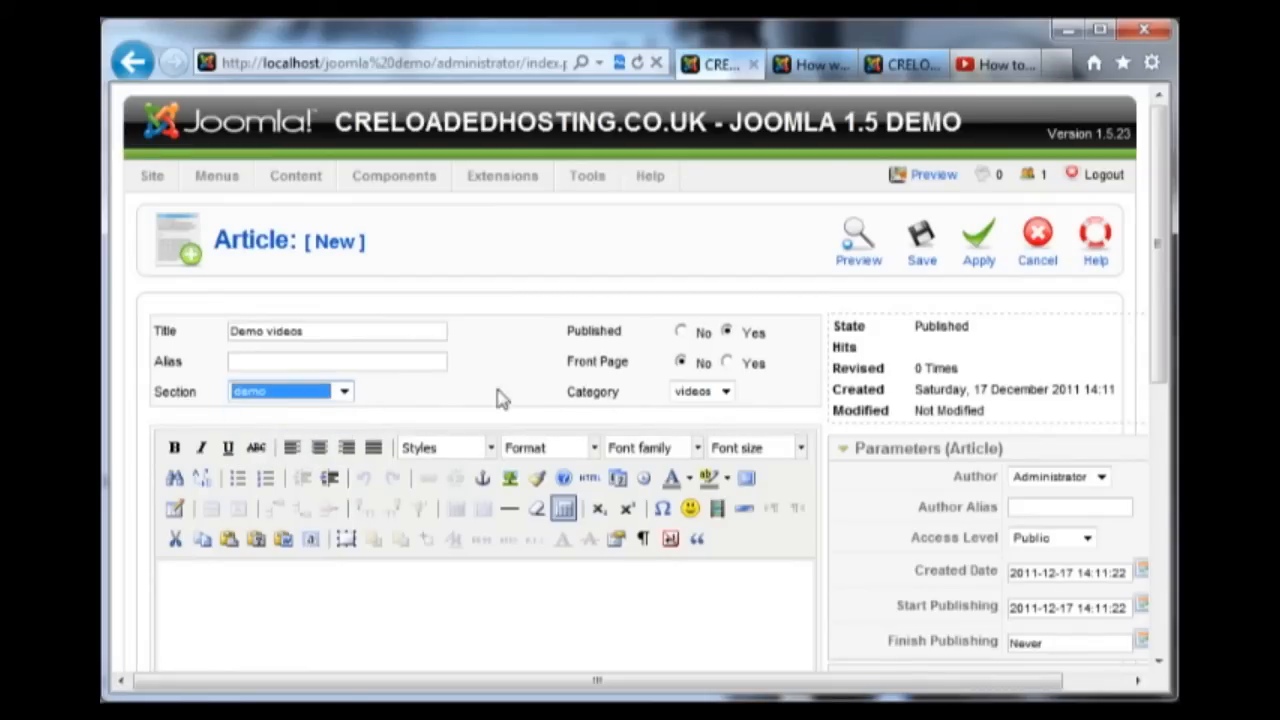
left_click(396, 605)
scroll(400, 590, "down", 3)
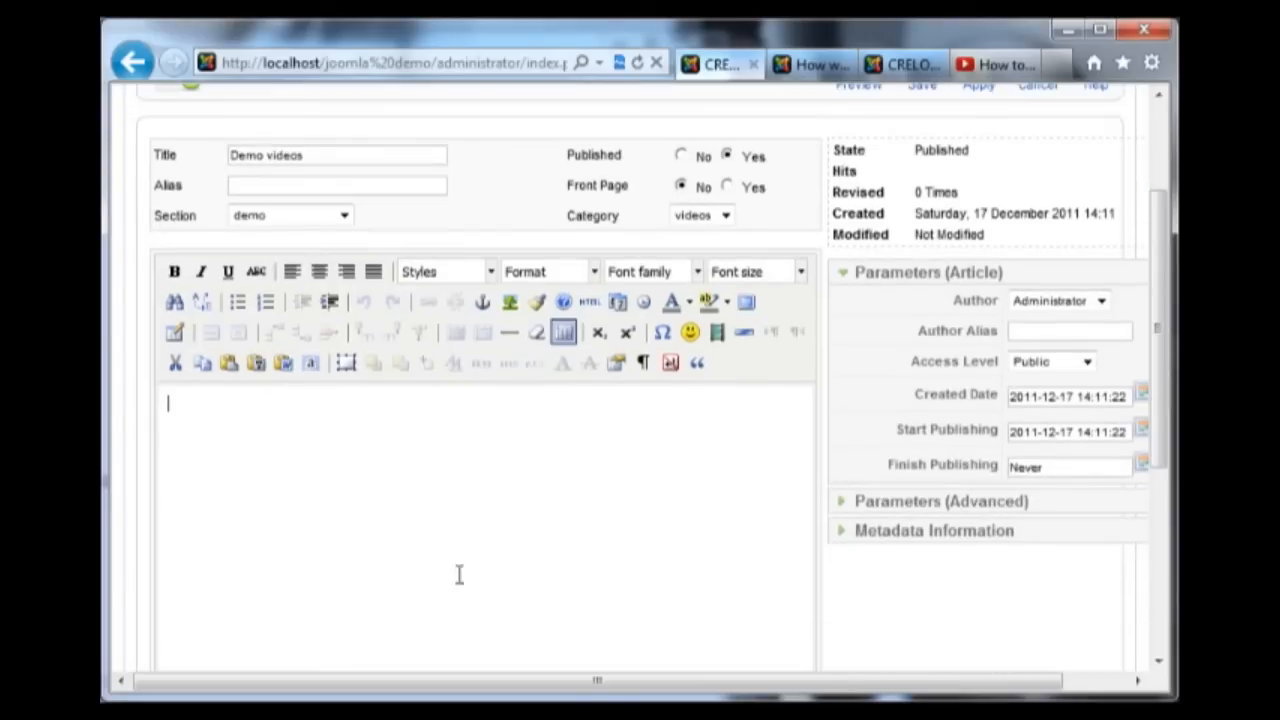
left_click(716, 334)
left_click(562, 227)
right_click(549, 225)
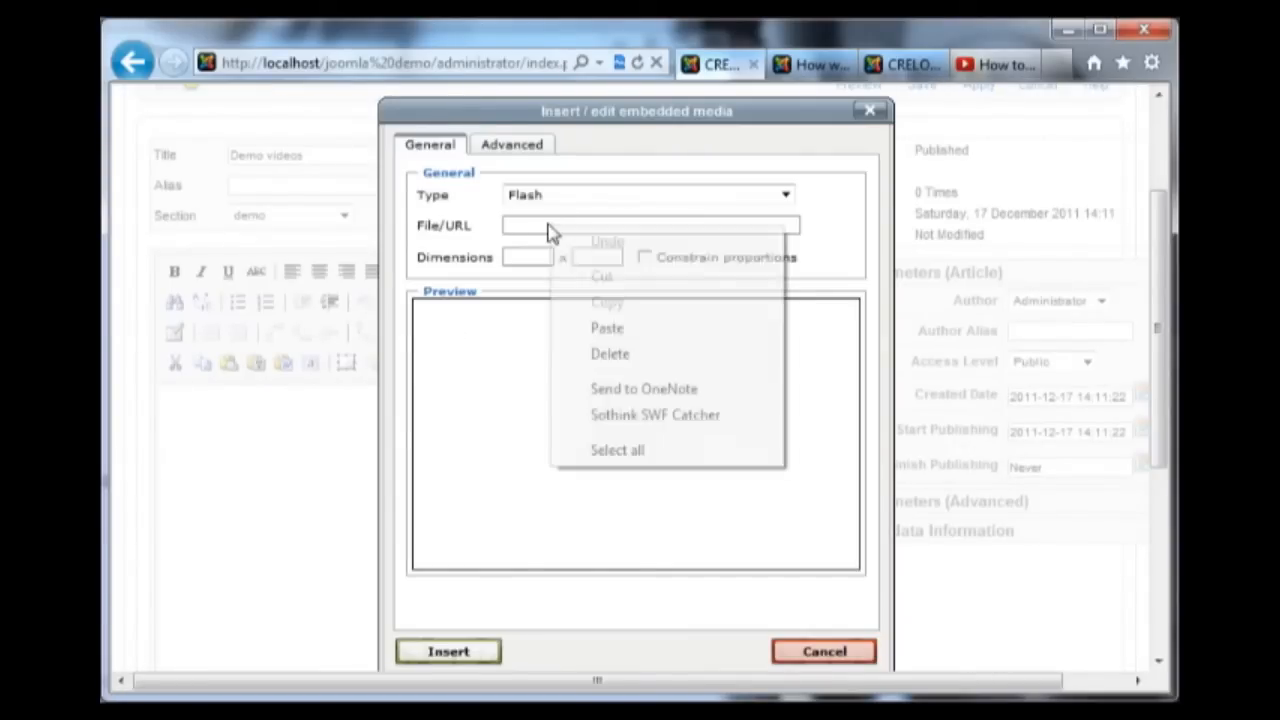
left_click(640, 331)
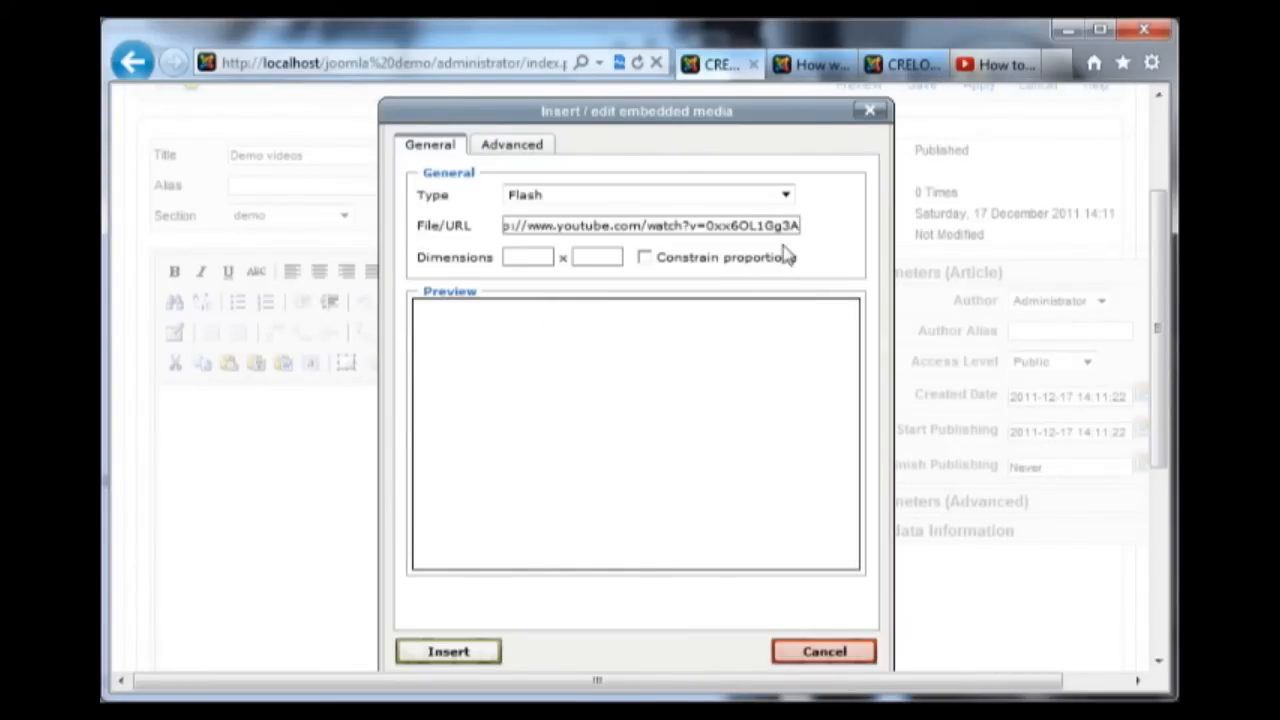
left_click(786, 195)
left_click(786, 195)
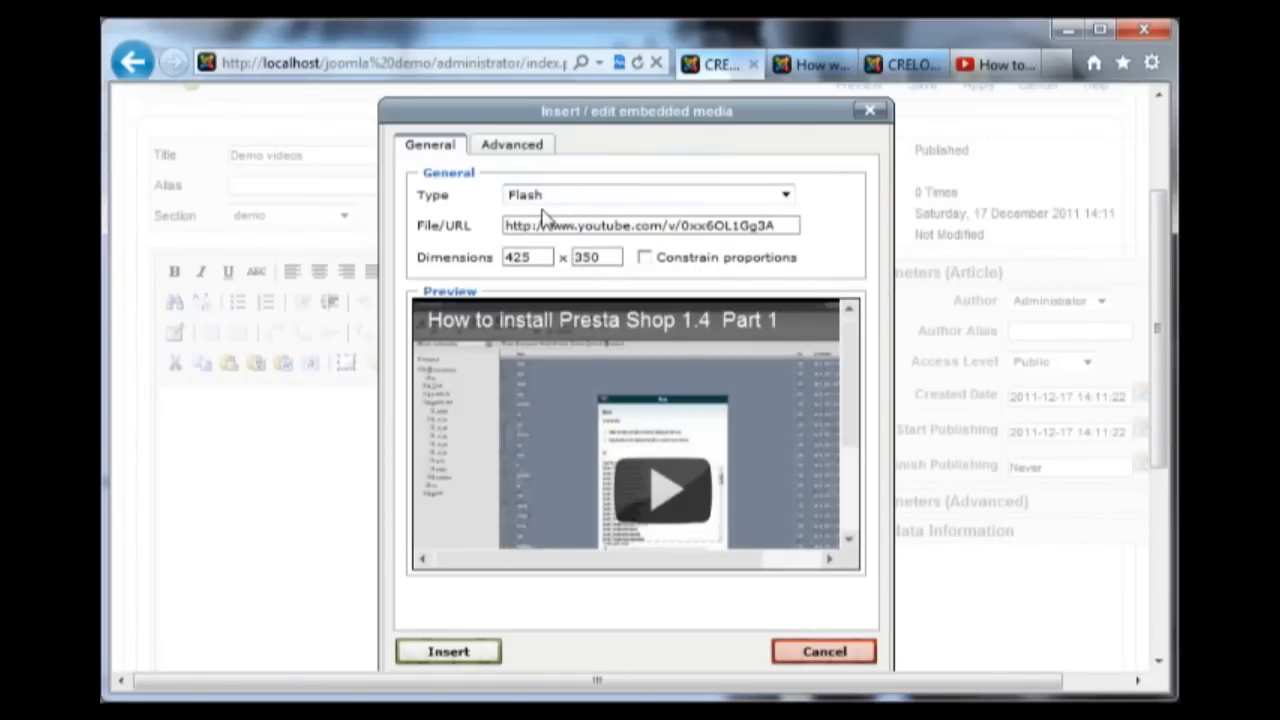
left_click(450, 653)
- Centre the embedded video in the article body and save the "Demo videos" article
left_click(422, 428)
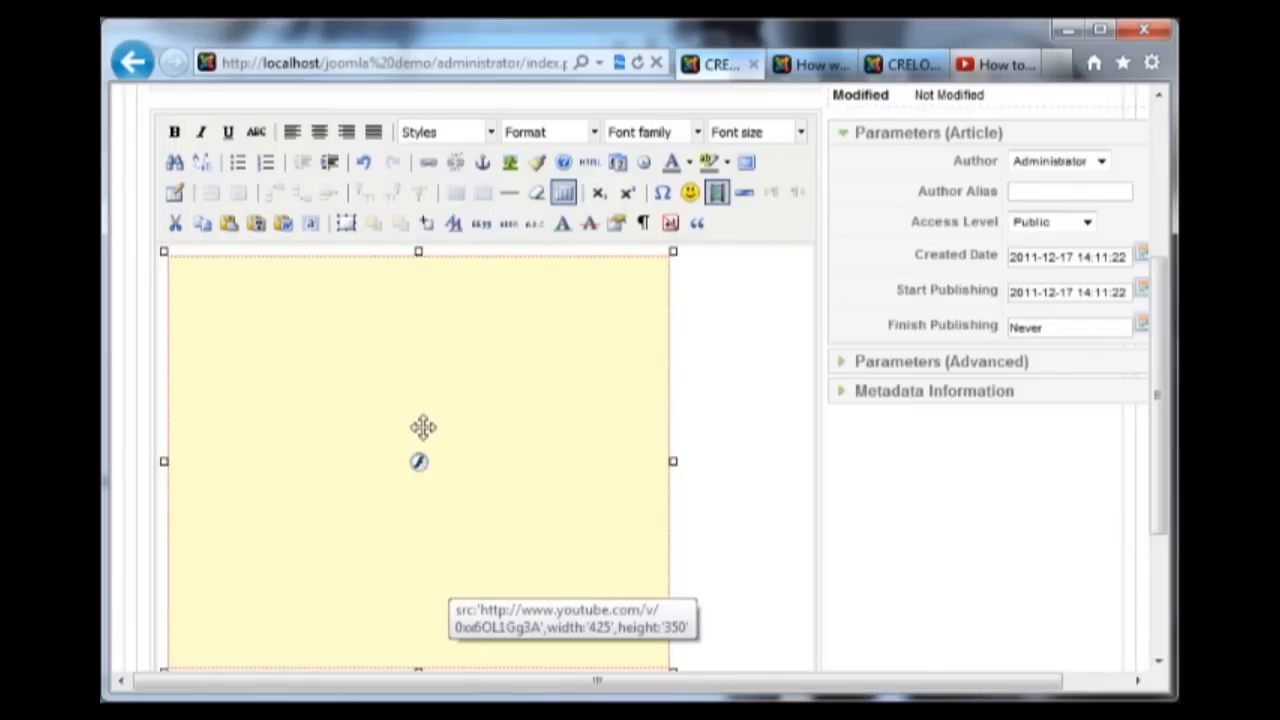
left_click(319, 131)
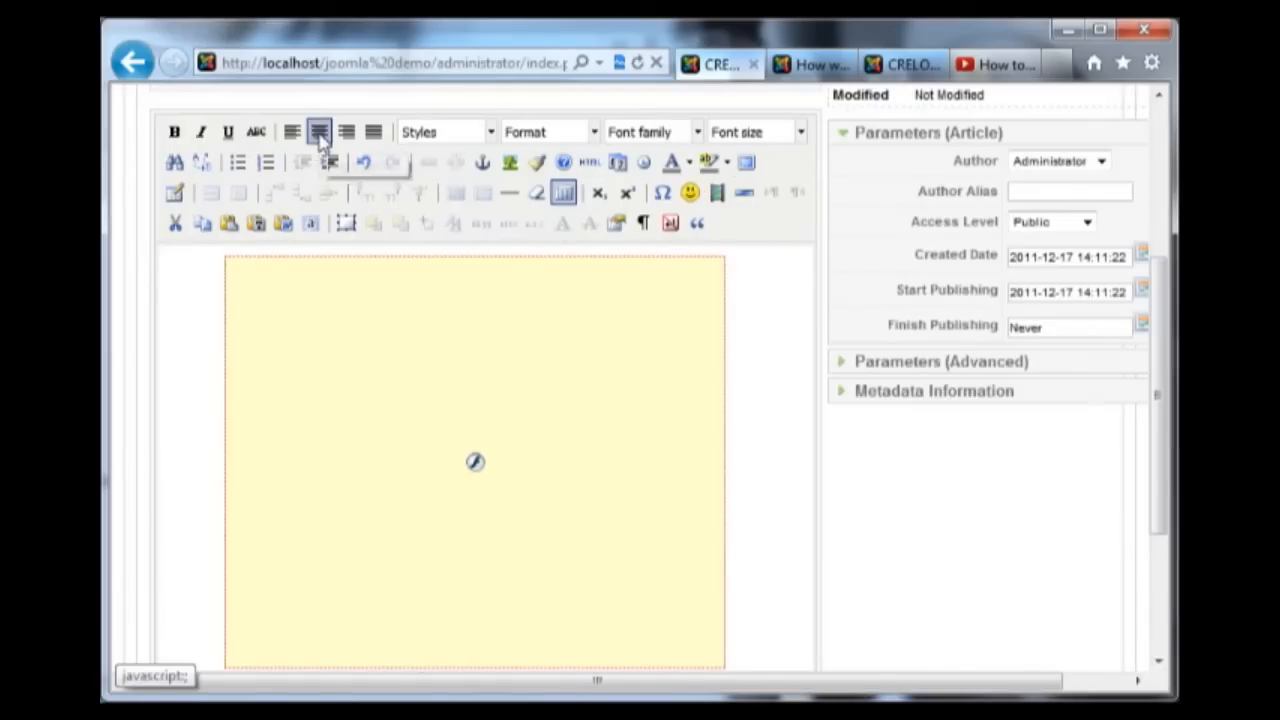
scroll(632, 457, "up", 3)
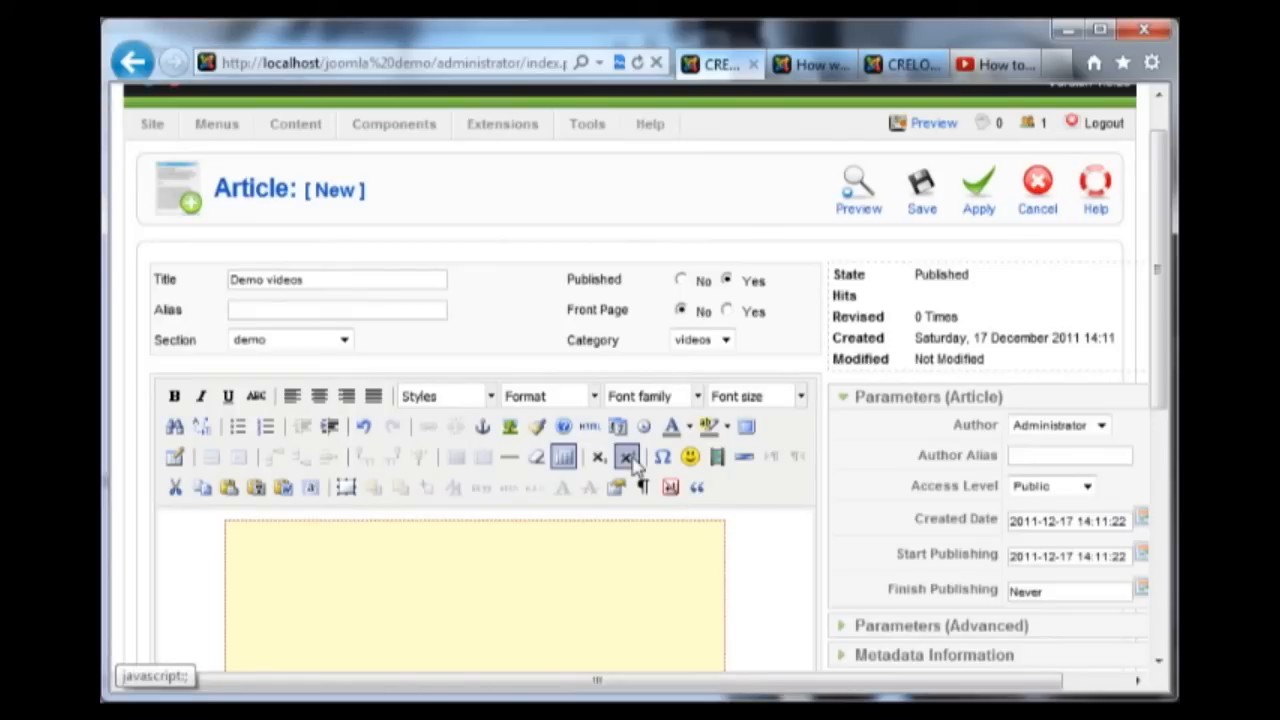
scroll(920, 250, "up", 1)
left_click(920, 250)
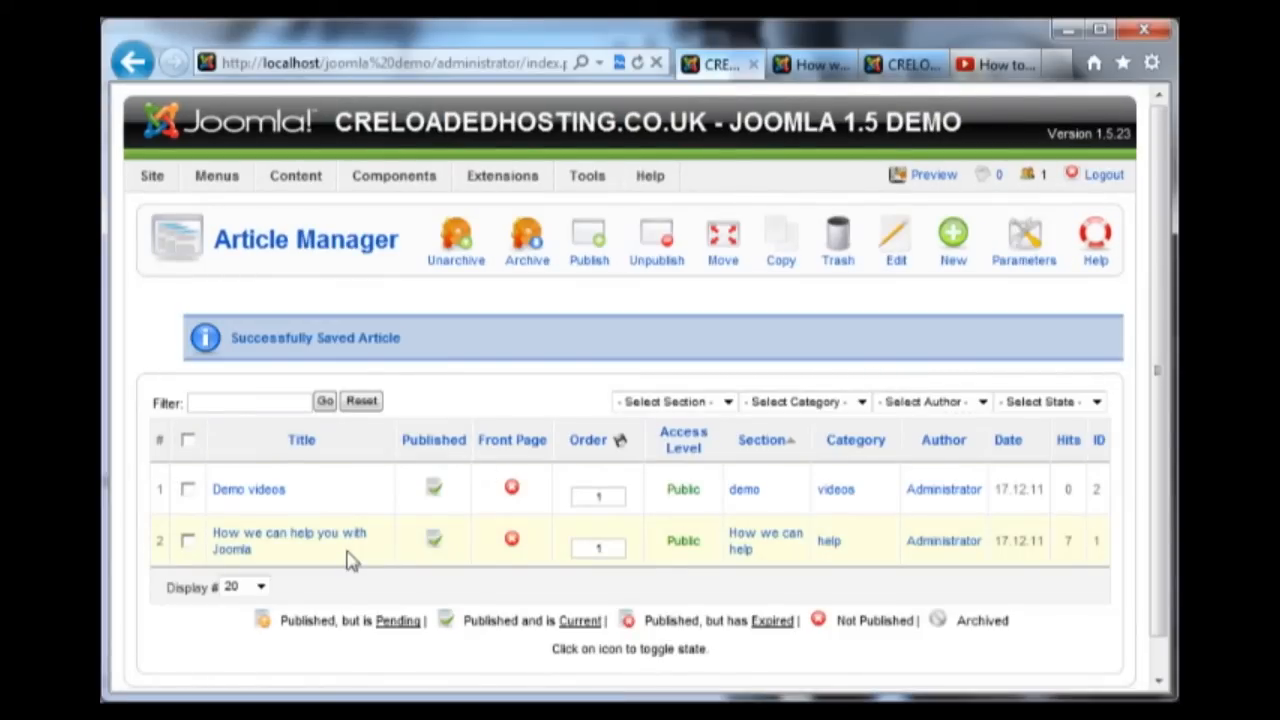
- Open the "Demo video's" item of the Top Menu and change its type to Article Layout
mouse_move(224, 173)
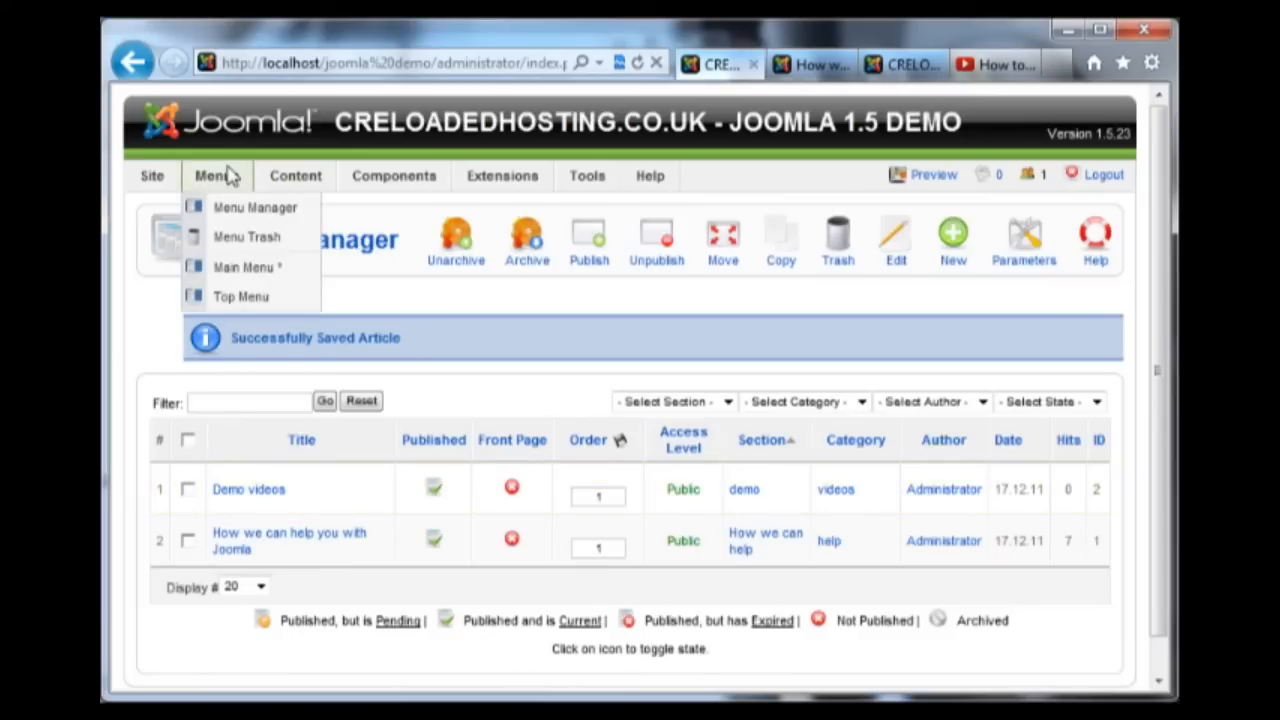
left_click(240, 297)
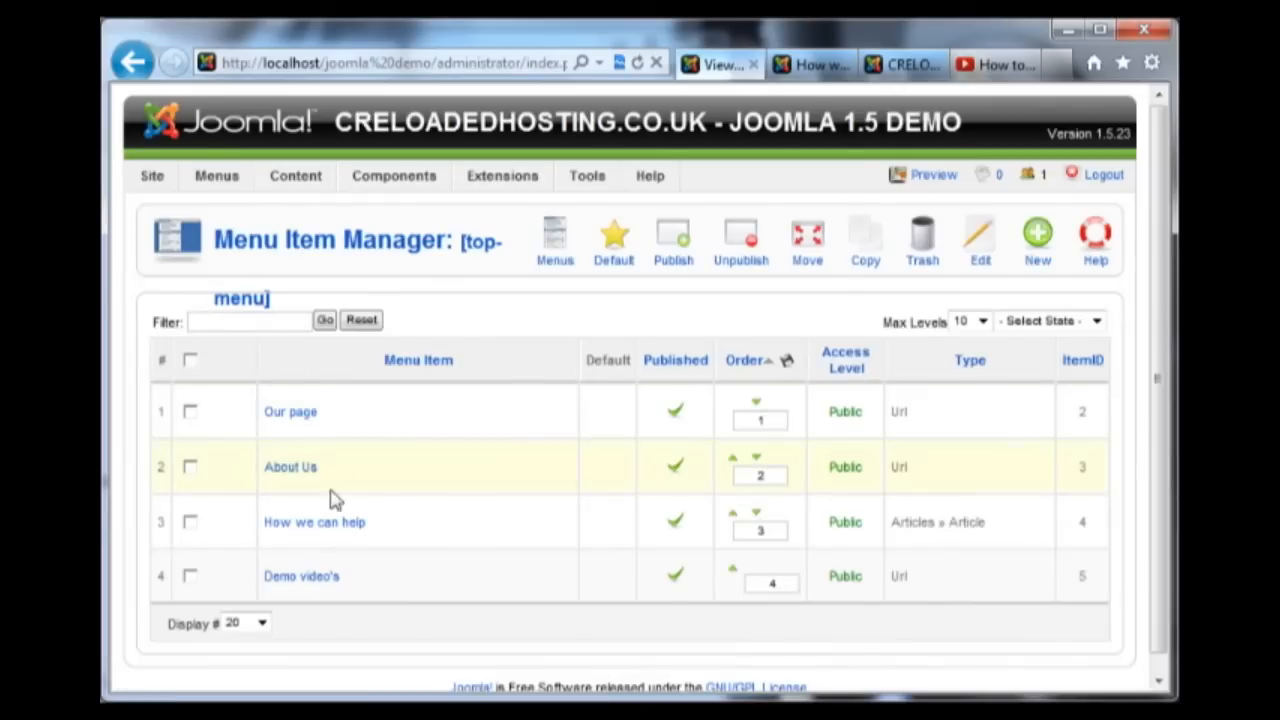
left_click(330, 579)
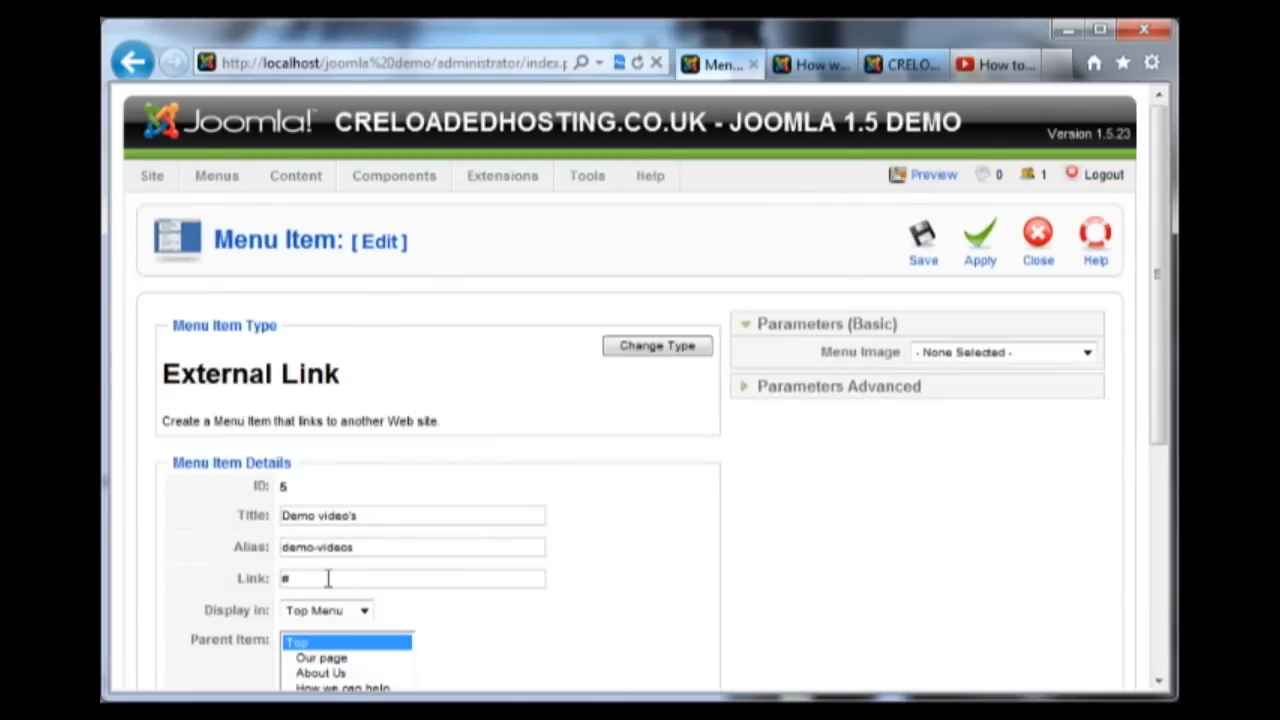
left_click(660, 350)
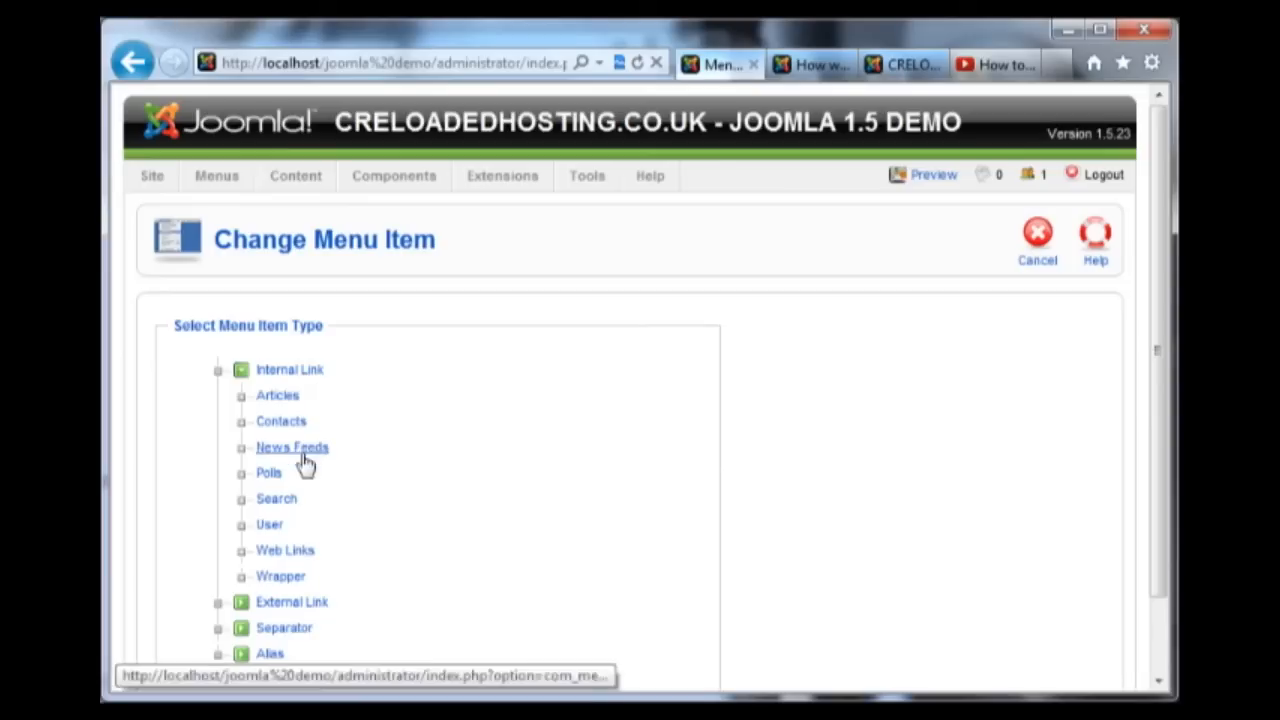
left_click(277, 396)
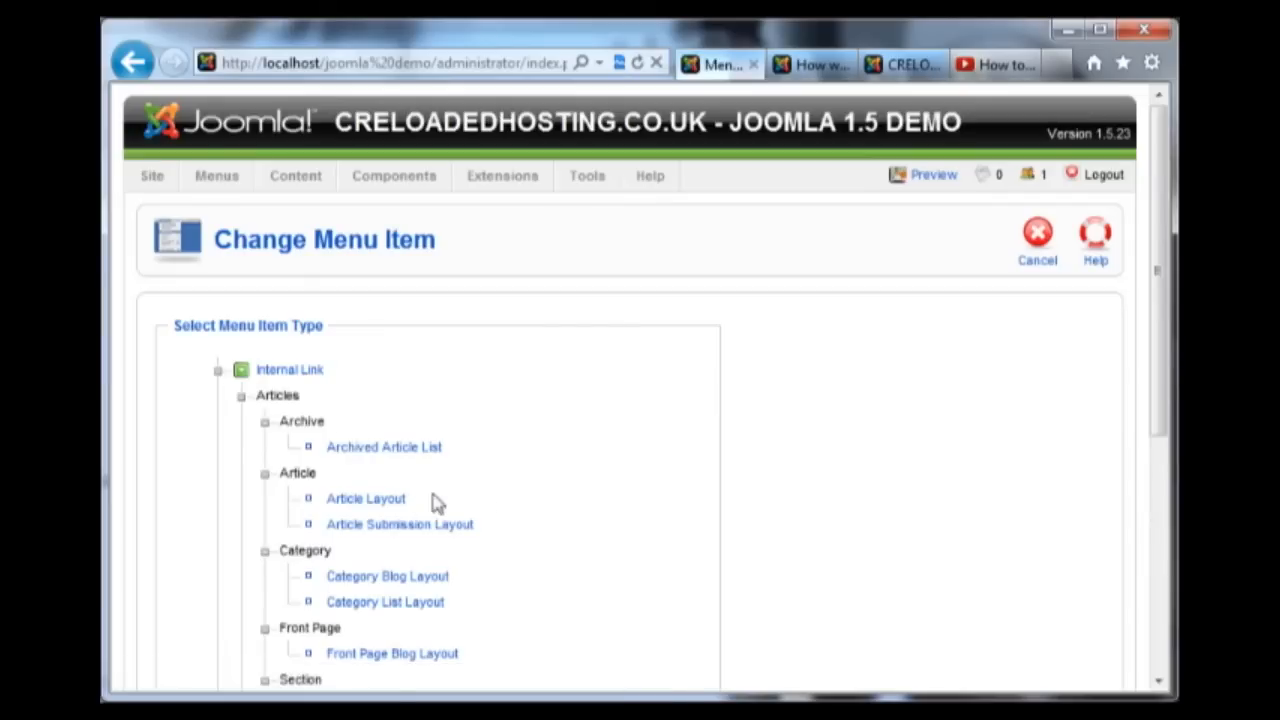
left_click(386, 500)
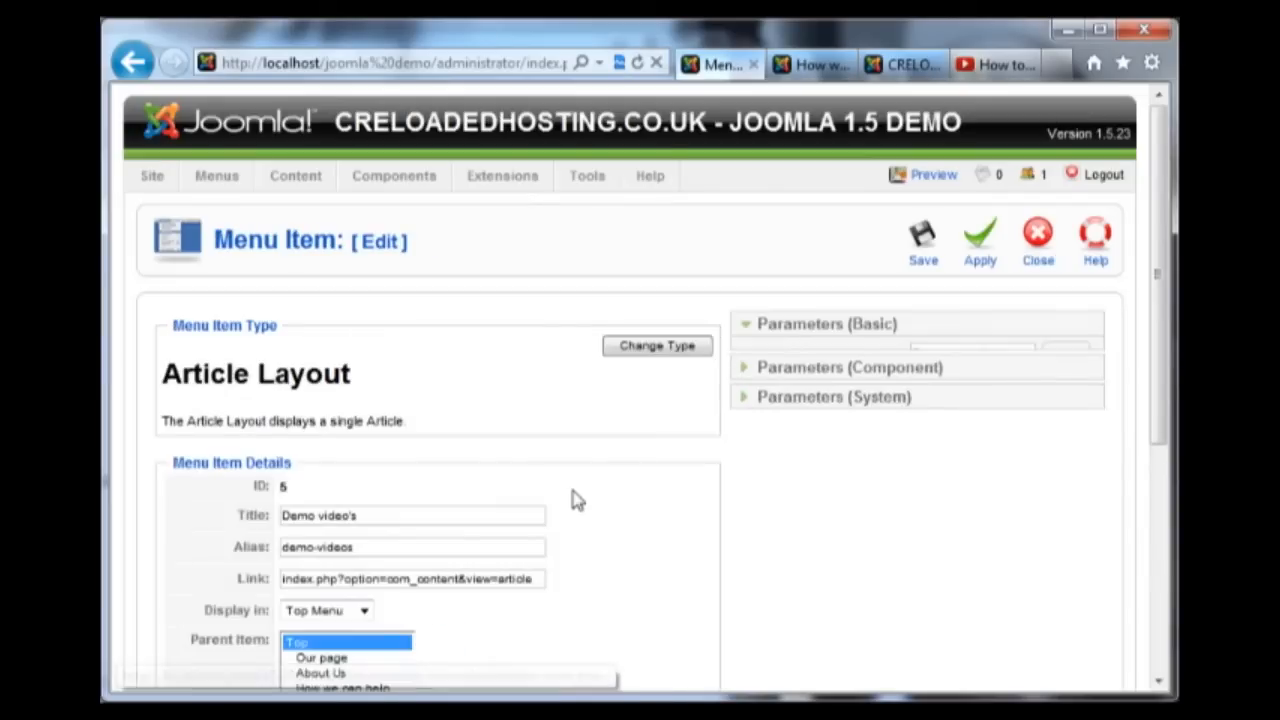
- Select the "Demo videos" article for the menu item and save it
left_click(1066, 355)
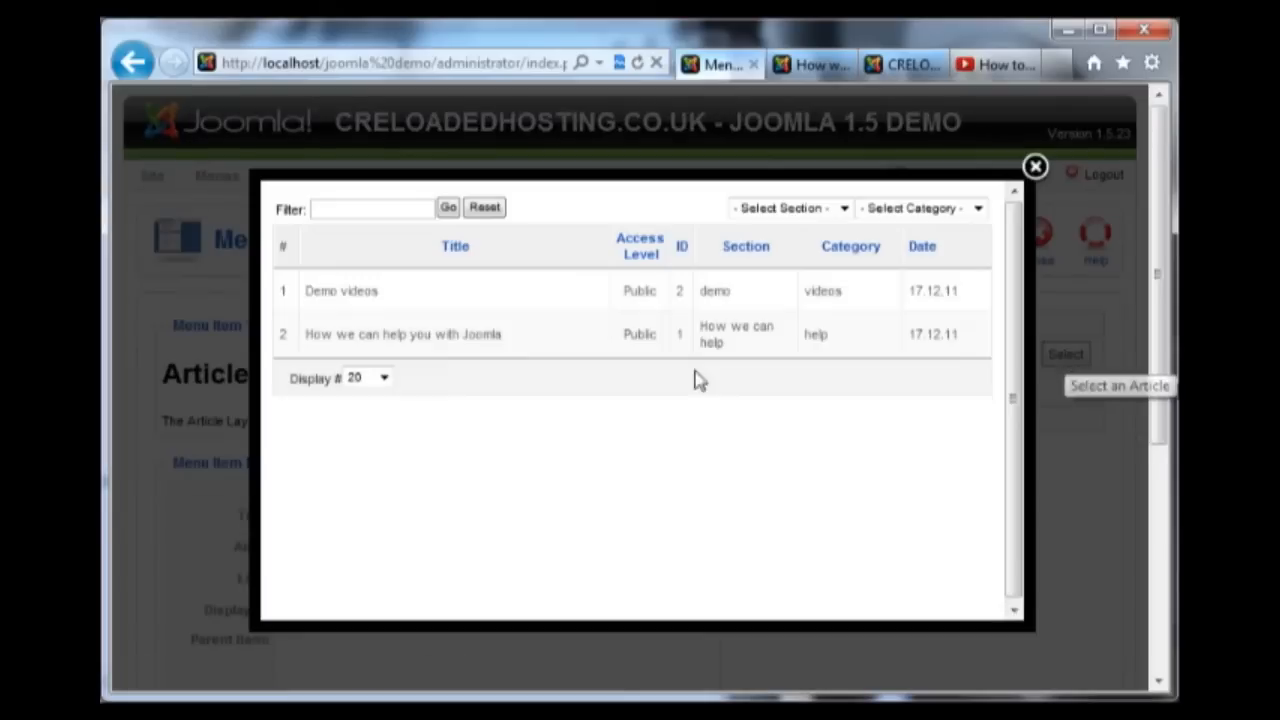
left_click(347, 297)
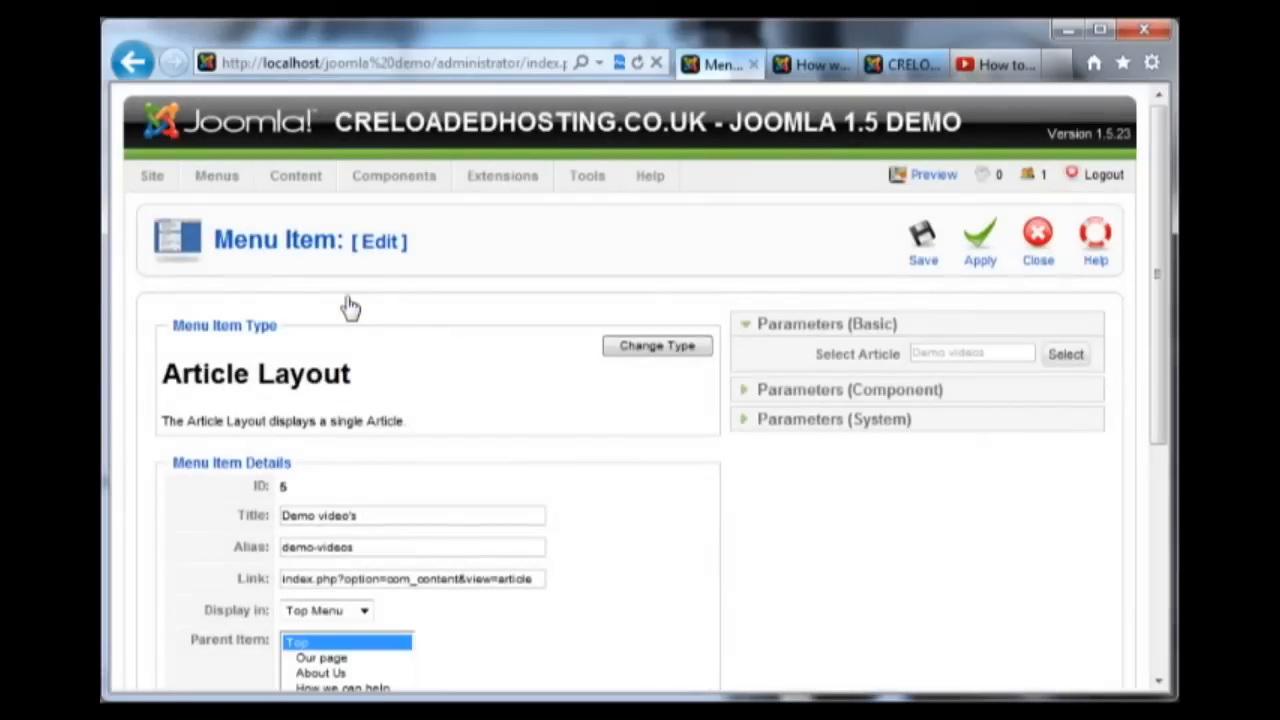
left_click(922, 258)
- Reload the front-end site and open the "Demo video's" page to check the embedded video
left_click(814, 66)
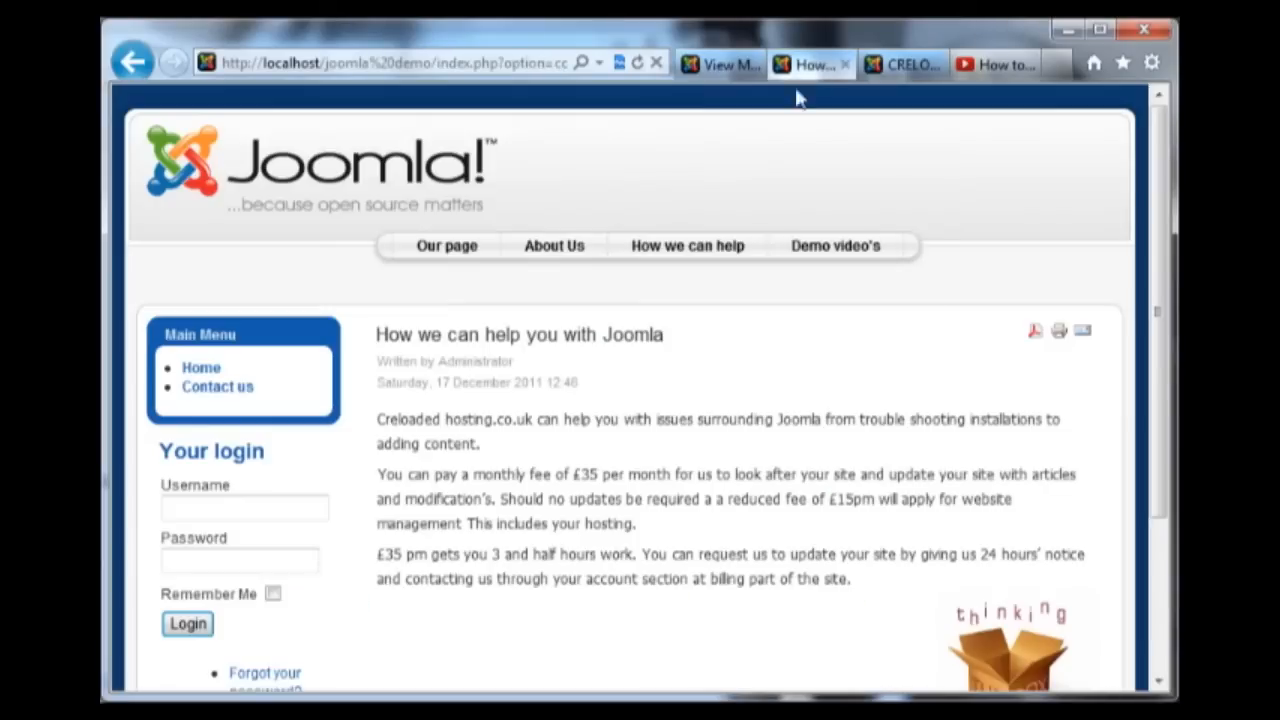
left_click(457, 247)
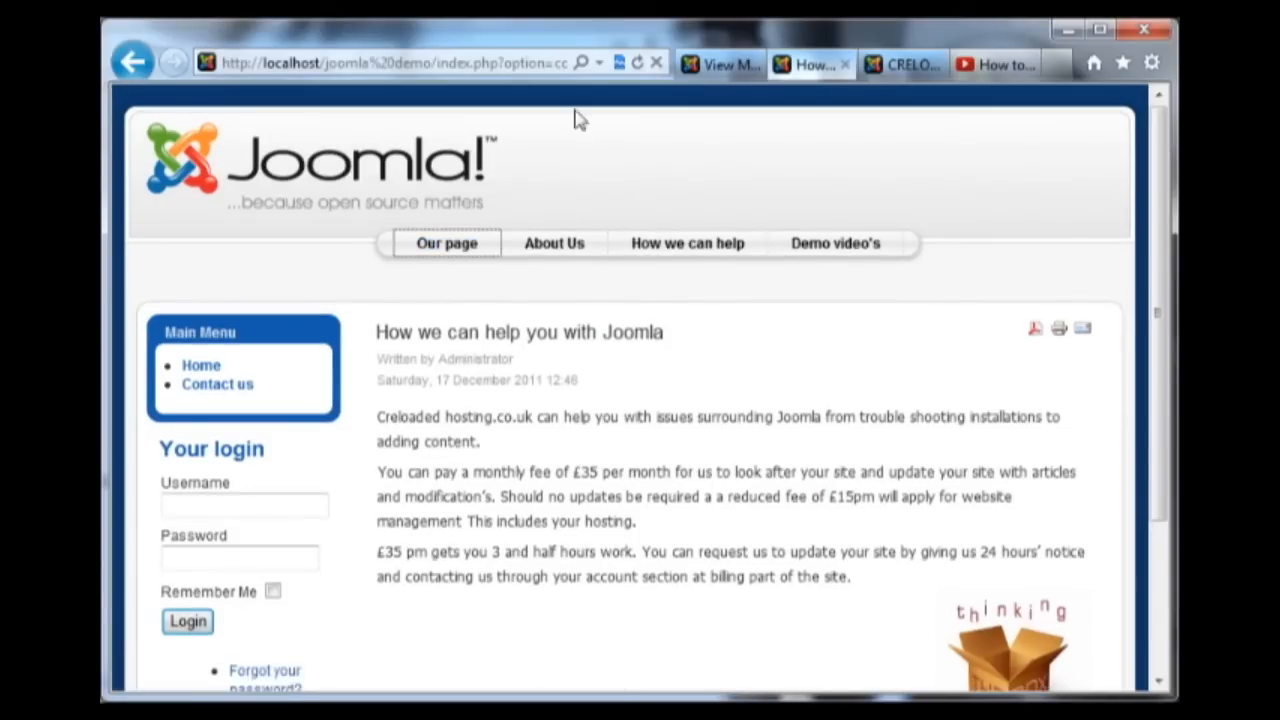
left_click(637, 63)
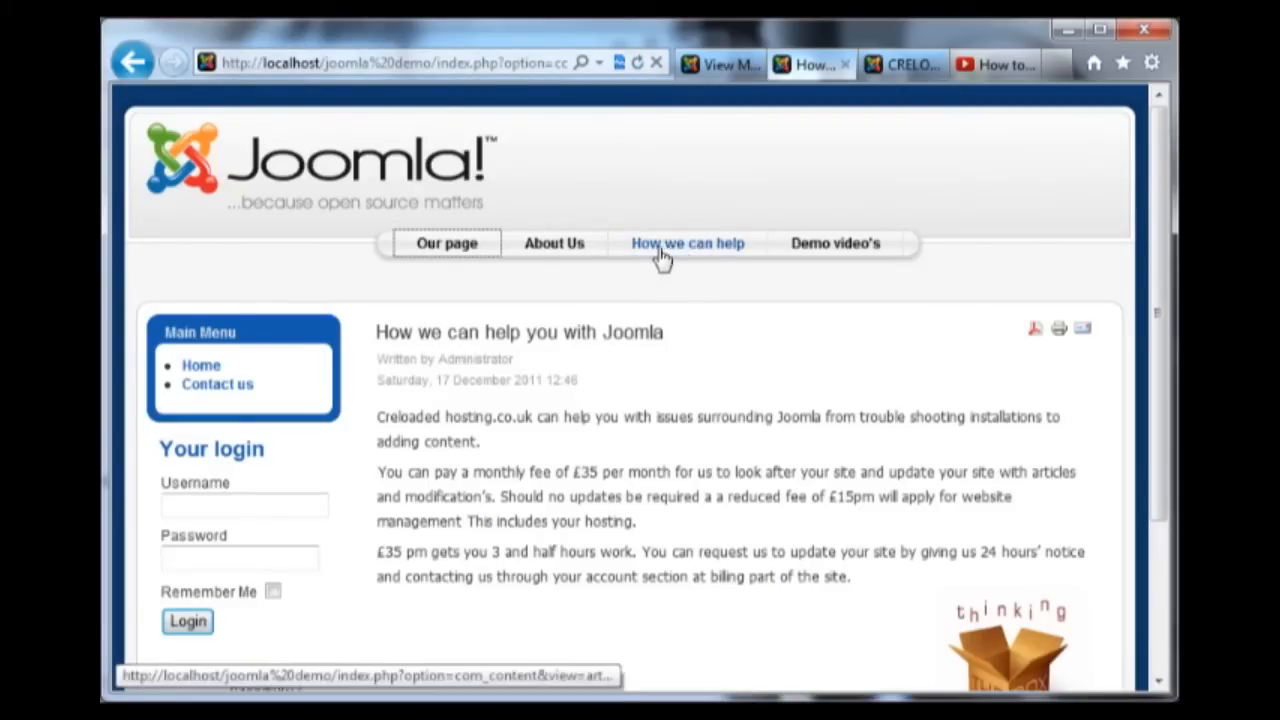
left_click(806, 250)
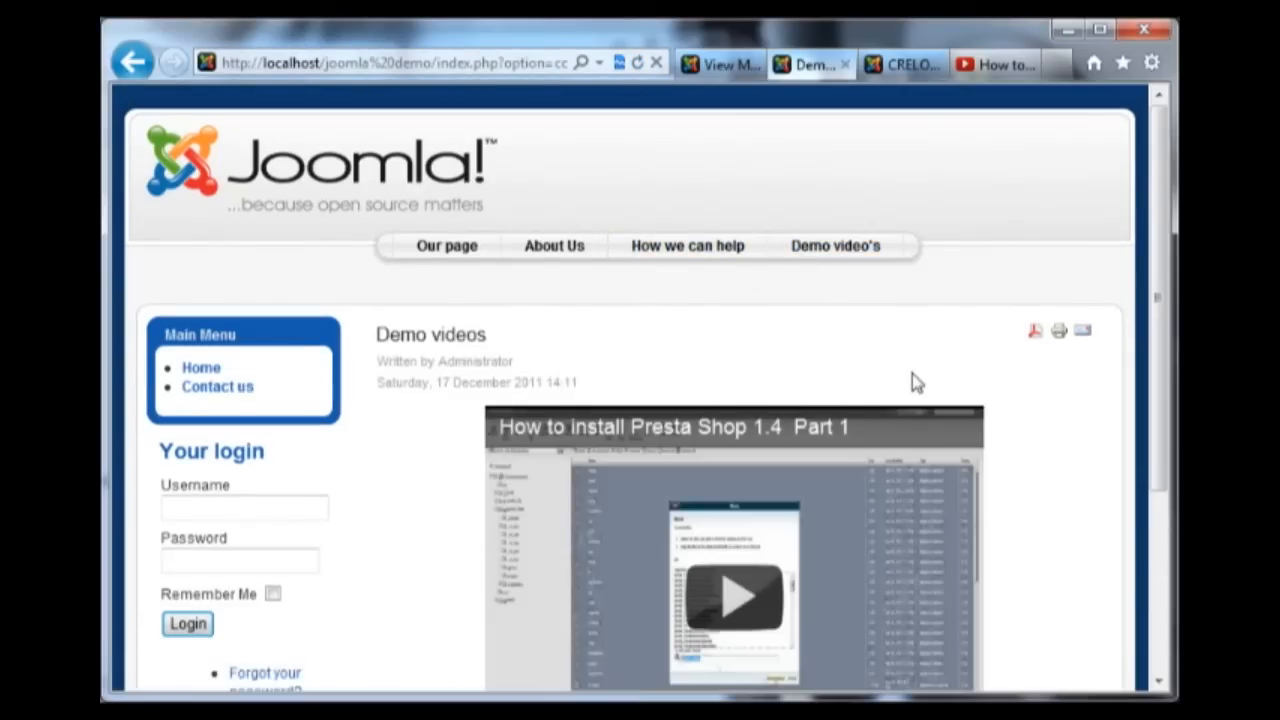
- Play the embedded Presta Shop video on the Demo videos page, turn its volume down, pause it and review the rest of the page
scroll(912, 383, "down", 2)
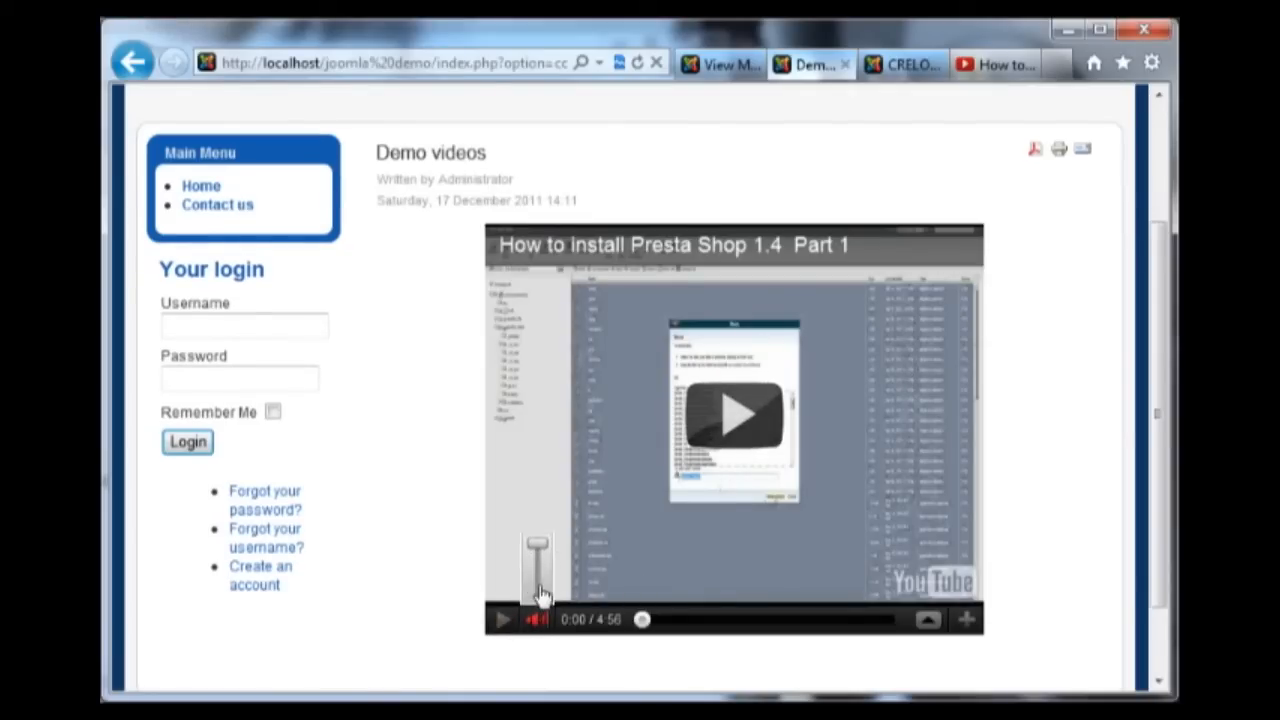
left_click(504, 620)
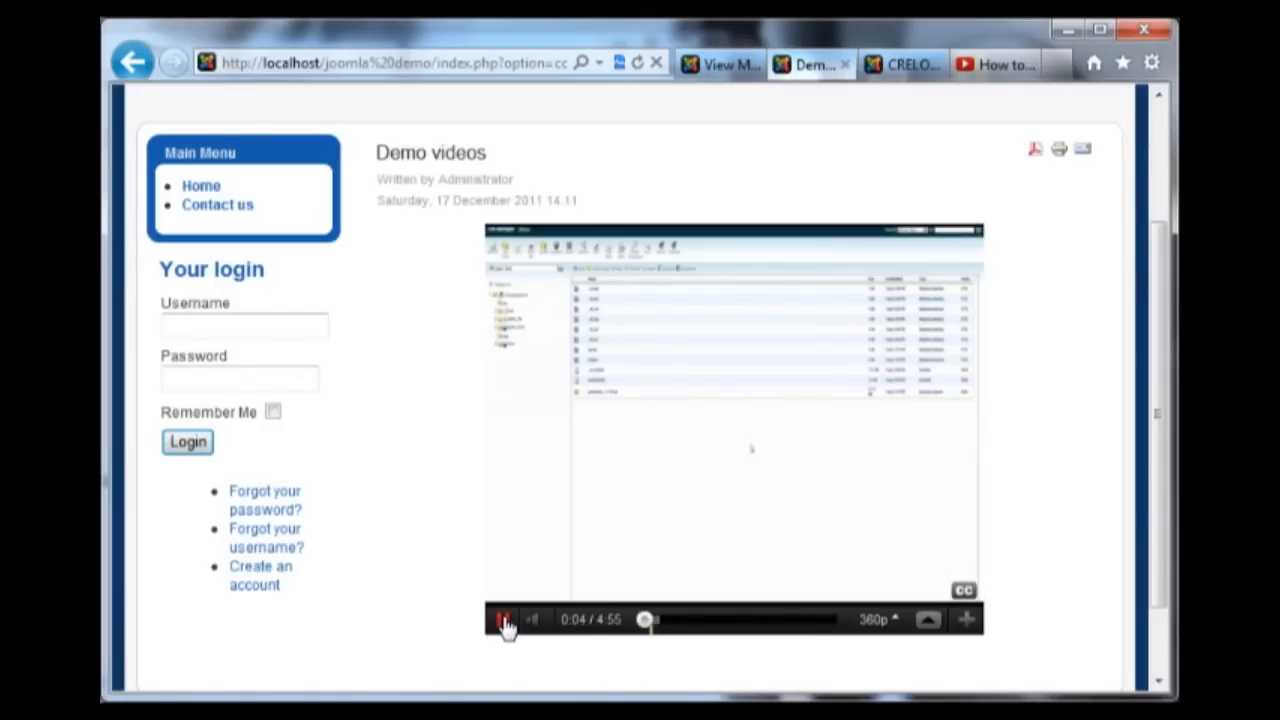
mouse_move(527, 626)
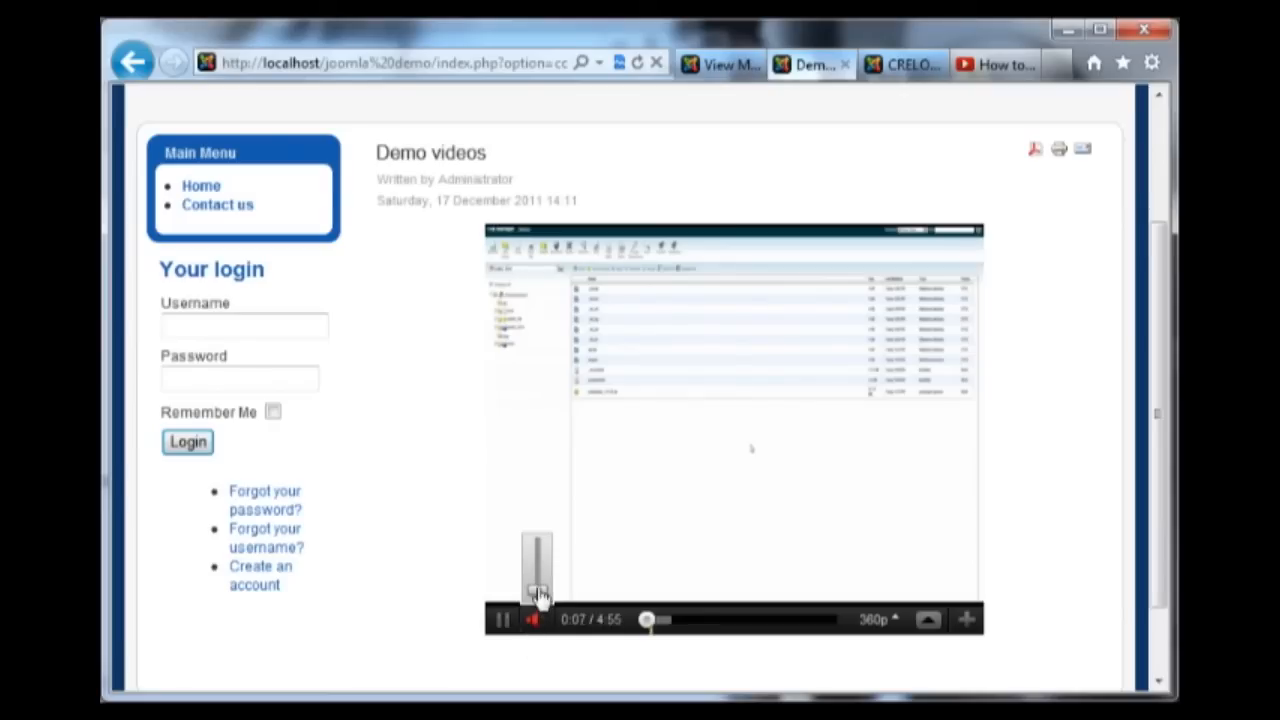
left_click(508, 633)
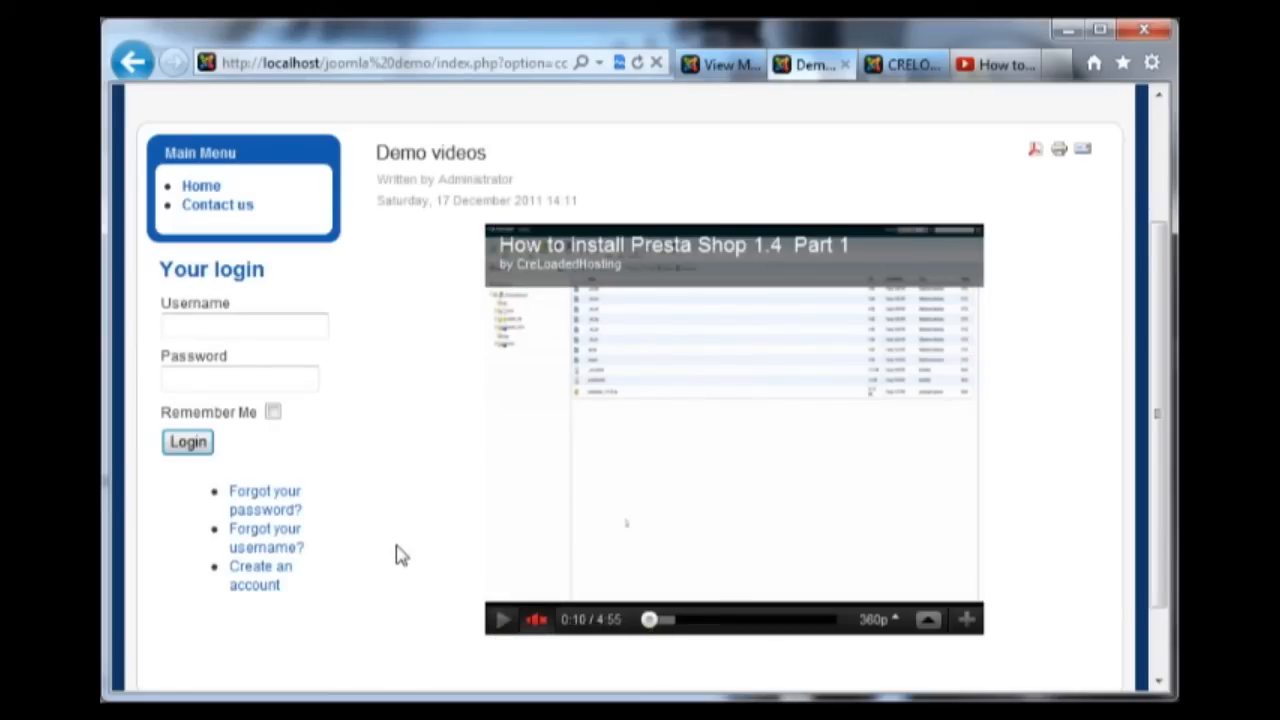
scroll(1083, 360, "down", 2)
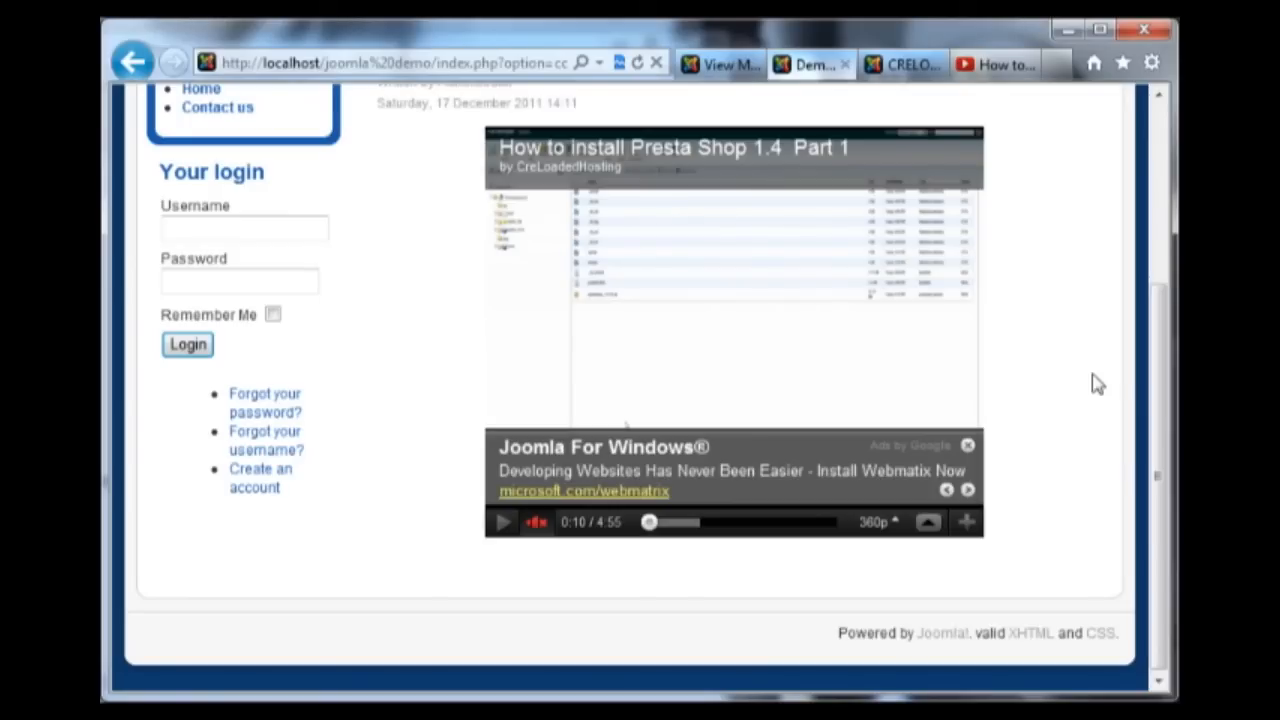
scroll(1097, 385, "up", 3)
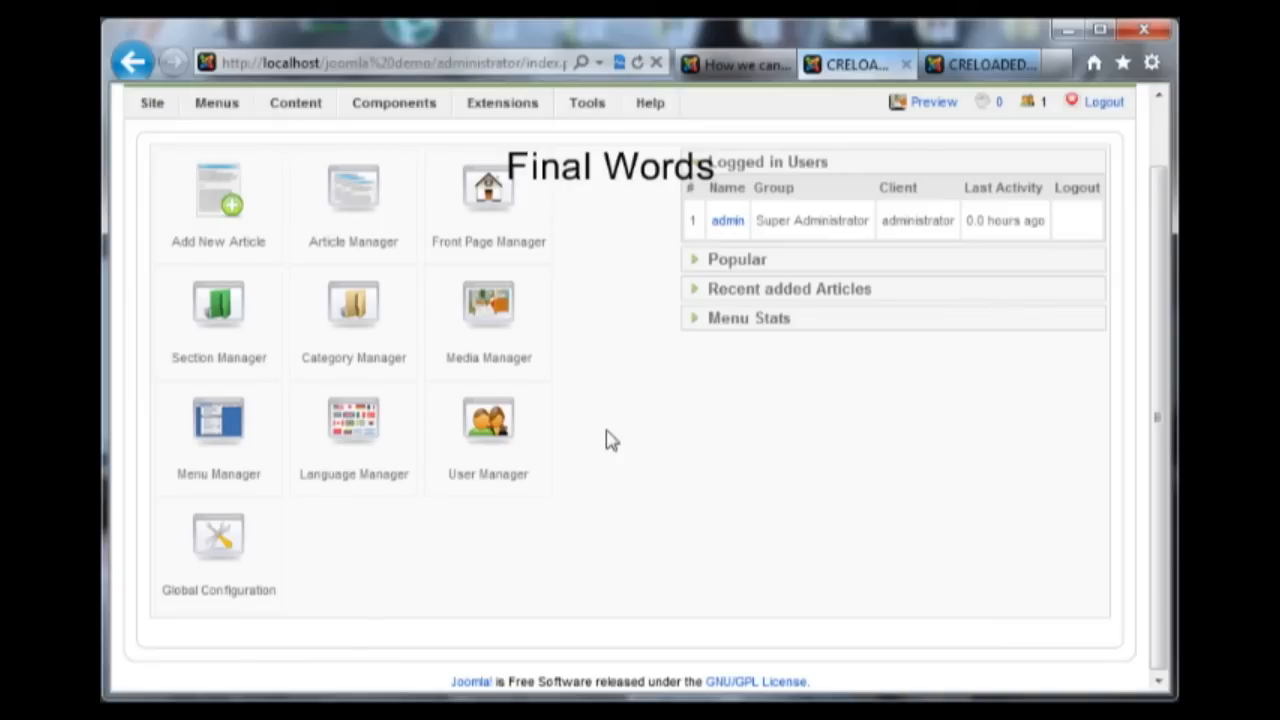
- View the template's module position preview and the front-end "How we can help" page
left_click(986, 72)
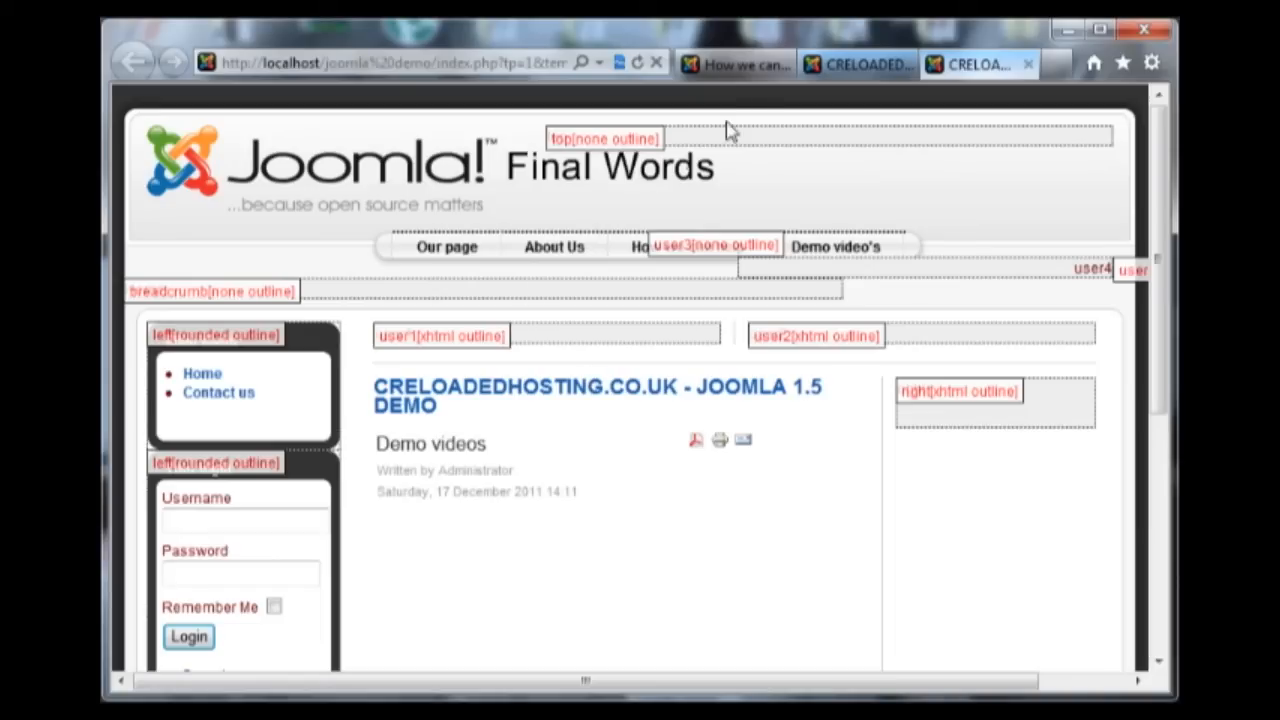
left_click(748, 74)
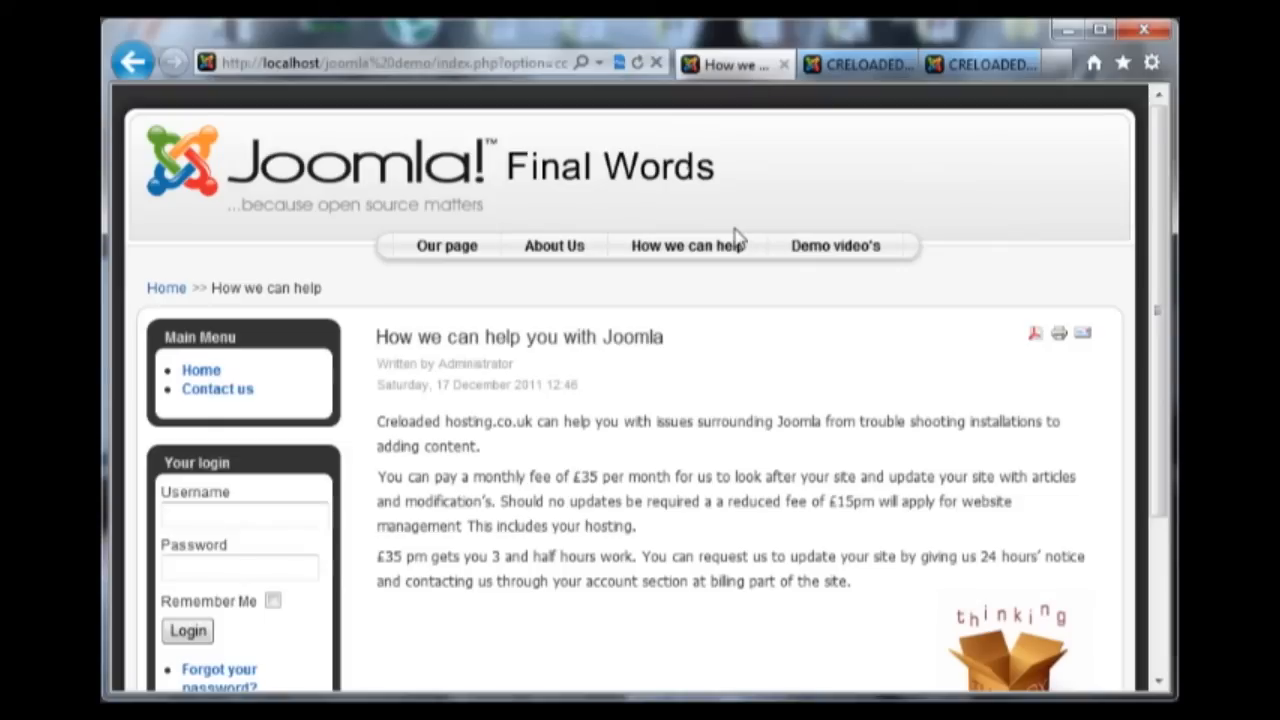